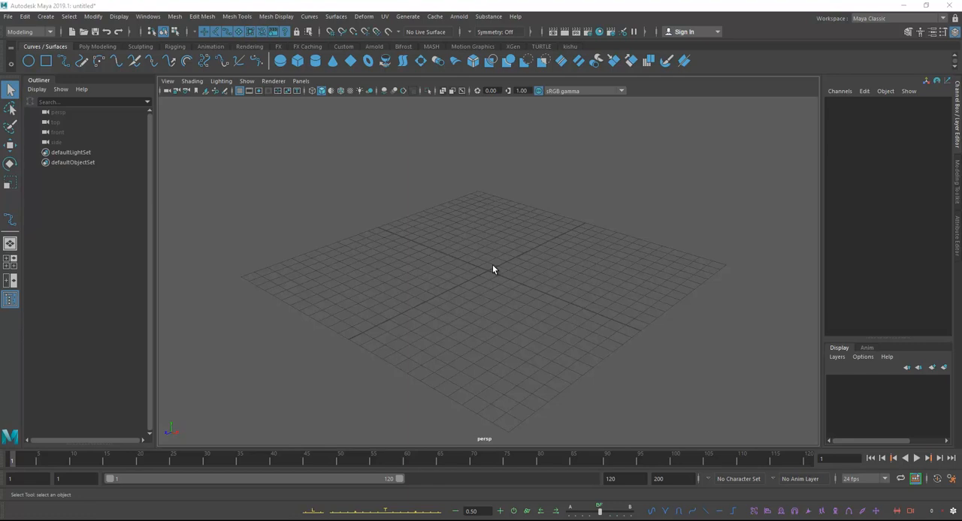
# Step: Examine the complete sets of curve and surface commands available for modeling, and close both lists
pyautogui.click(311, 21)
pyautogui.click(316, 25)
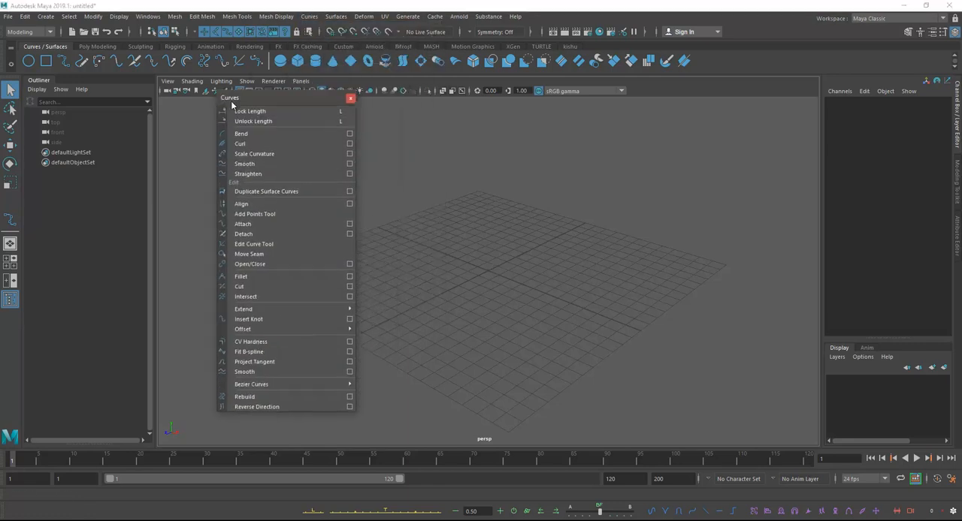
pyautogui.moveTo(259, 72); pyautogui.dragTo(209, 115)
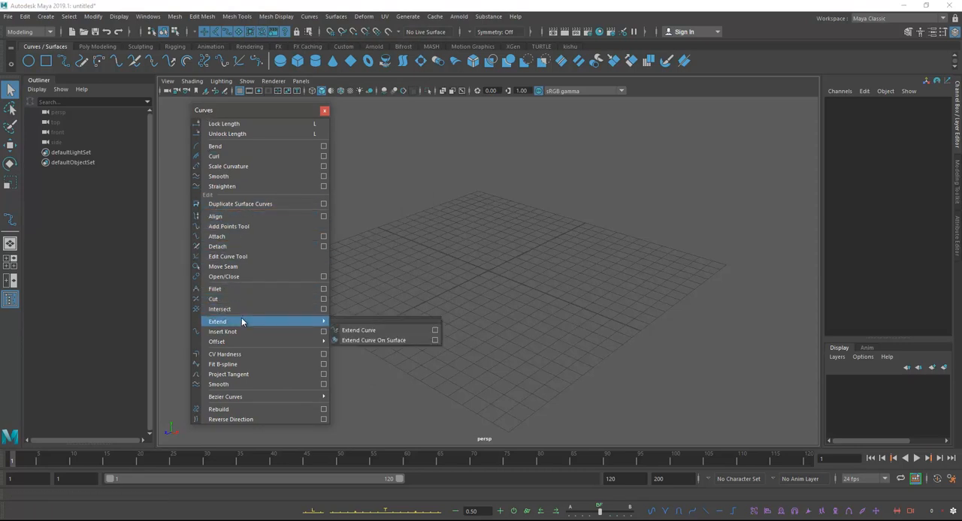
pyautogui.click(336, 17)
pyautogui.click(351, 28)
pyautogui.moveTo(352, 28); pyautogui.dragTo(390, 88)
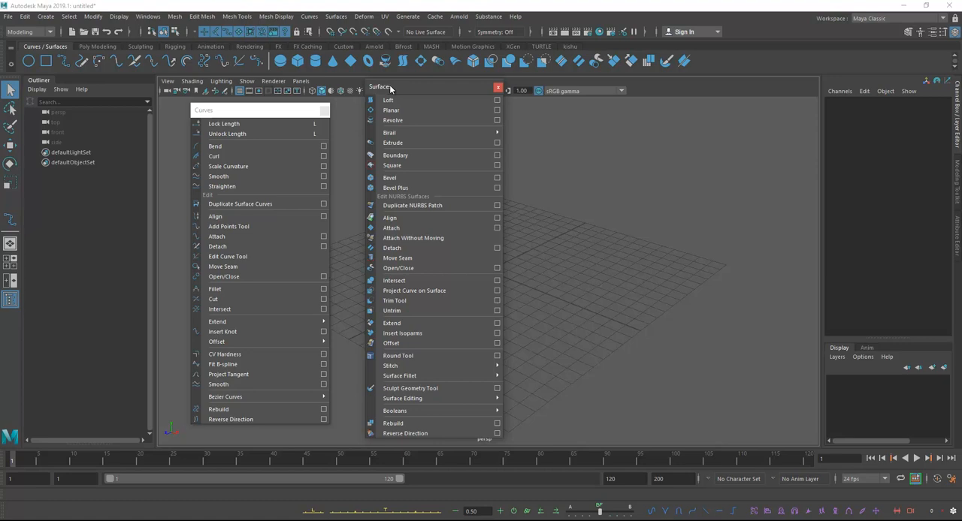
pyautogui.click(497, 88)
pyautogui.click(323, 111)
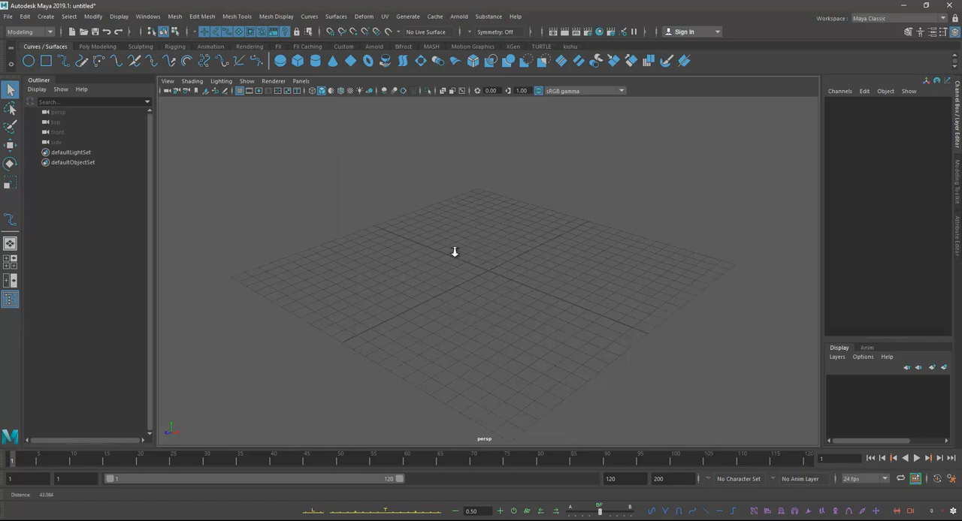
# Step: Create a NURBS sphere at the origin and set its sections to 14 and spans to 10
pyautogui.click(279, 60)
pyautogui.scroll(5, 533, 250)
pyautogui.click(855, 214)
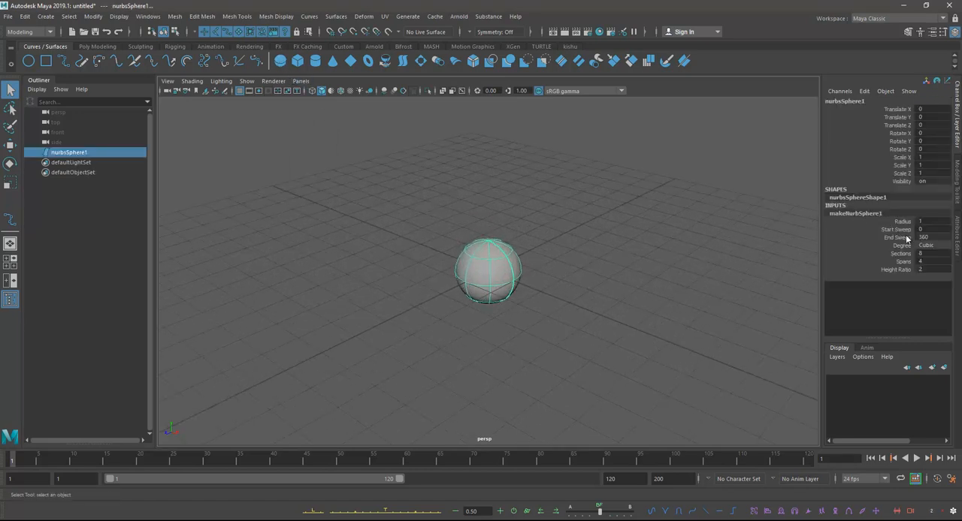
pyautogui.doubleClick(928, 254)
pyautogui.write('14')
pyautogui.doubleClick(926, 262)
pyautogui.write('10')
pyautogui.press('Return')
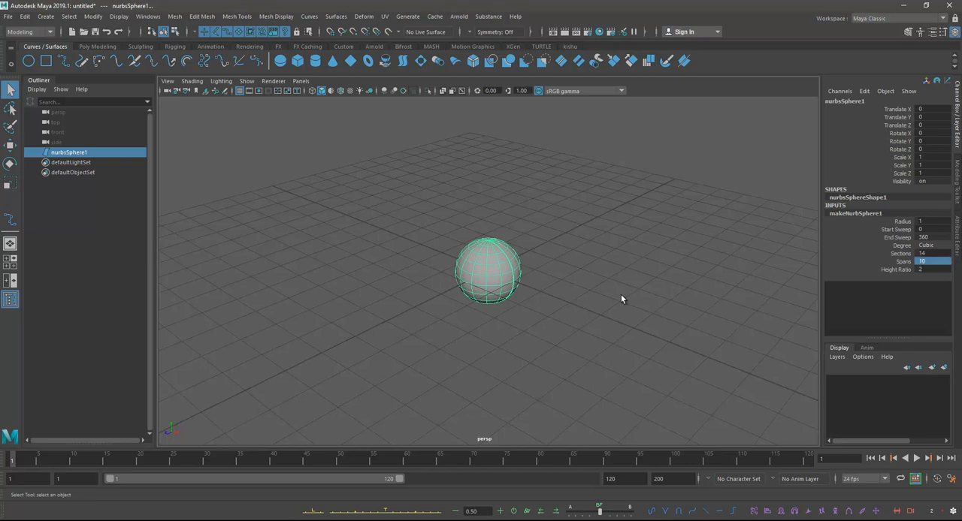
# Step: Set the NURBS sphere's radius to 5
pyautogui.click(620, 295)
pyautogui.click(509, 279)
pyautogui.keyDown('alt'); pyautogui.moveTo(509, 281); pyautogui.dragTo(589, 316, button='right'); pyautogui.keyUp('alt')
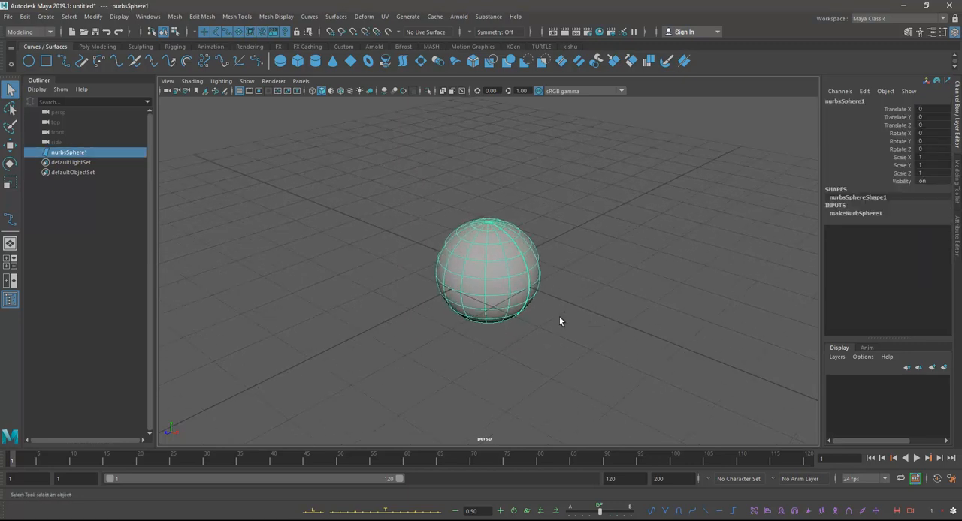
pyautogui.click(849, 214)
pyautogui.doubleClick(930, 221)
pyautogui.write('5')
pyautogui.press('Return')
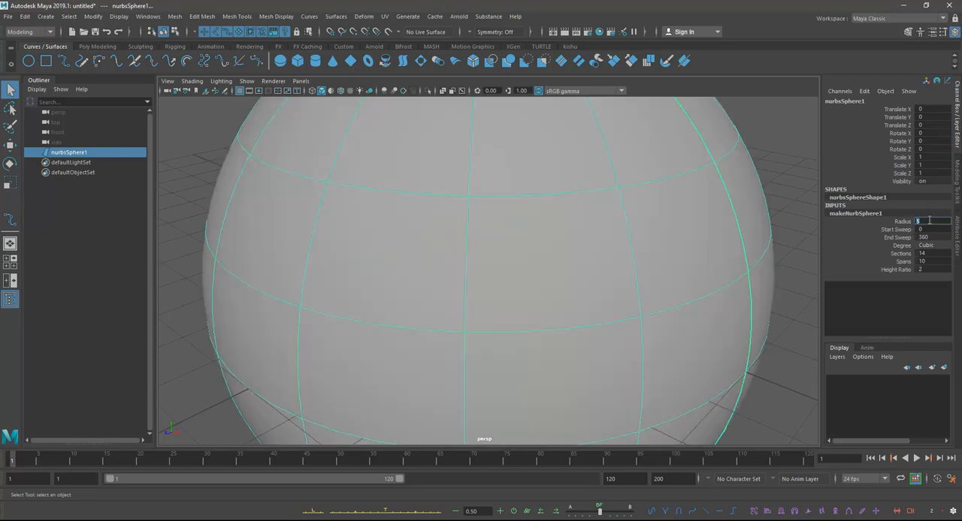
pyautogui.keyDown('alt'); pyautogui.moveTo(542, 245); pyautogui.dragTo(474, 224, button='right'); pyautogui.keyUp('alt')
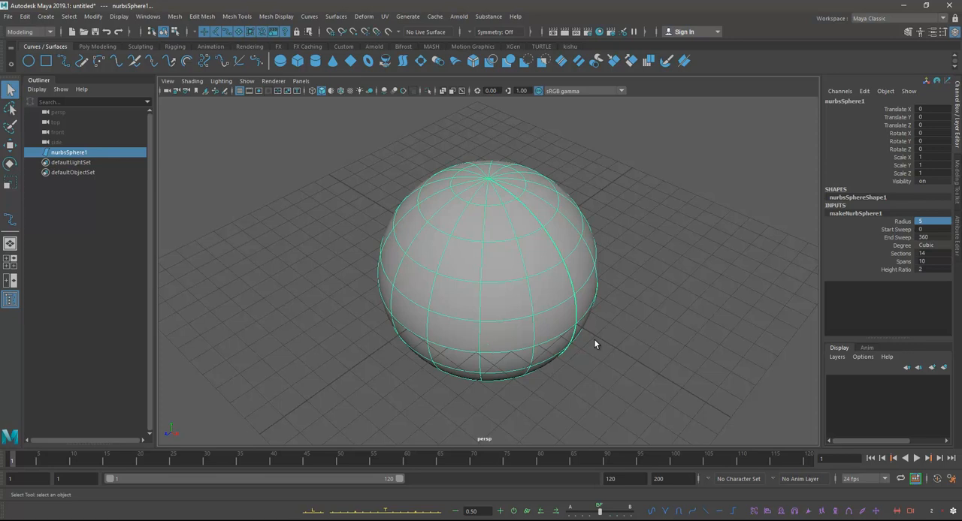
# Step: Rotate the NURBS sphere 90 degrees about the X axis
pyautogui.click(9, 163)
pyautogui.keyDown('alt'); pyautogui.moveTo(478, 213); pyautogui.dragTo(498, 205); pyautogui.keyUp('alt')
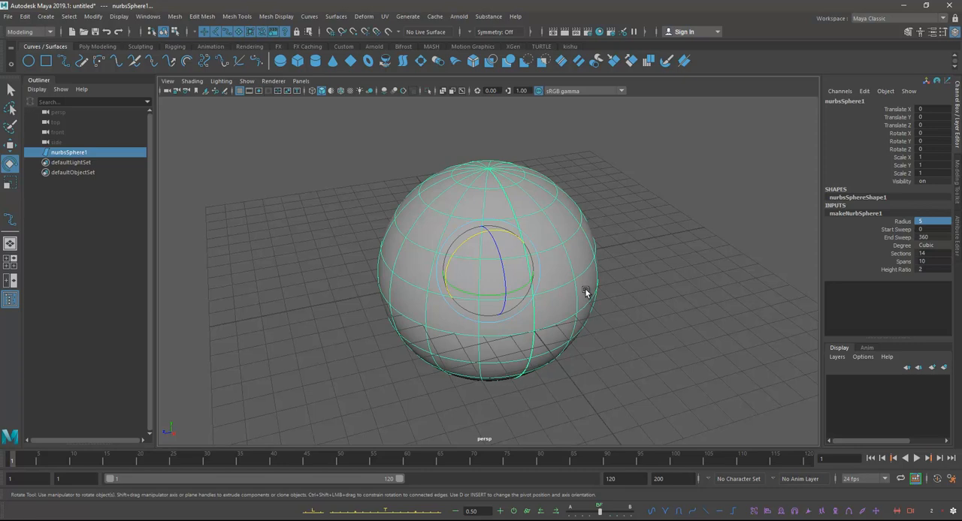
pyautogui.keyDown('alt'); pyautogui.moveTo(585, 289); pyautogui.dragTo(580, 266); pyautogui.keyUp('alt')
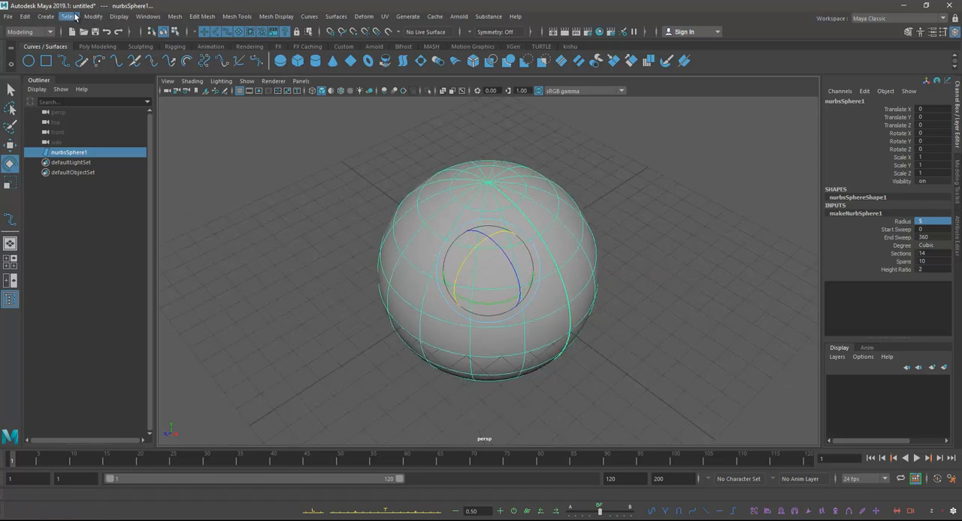
pyautogui.click(46, 15)
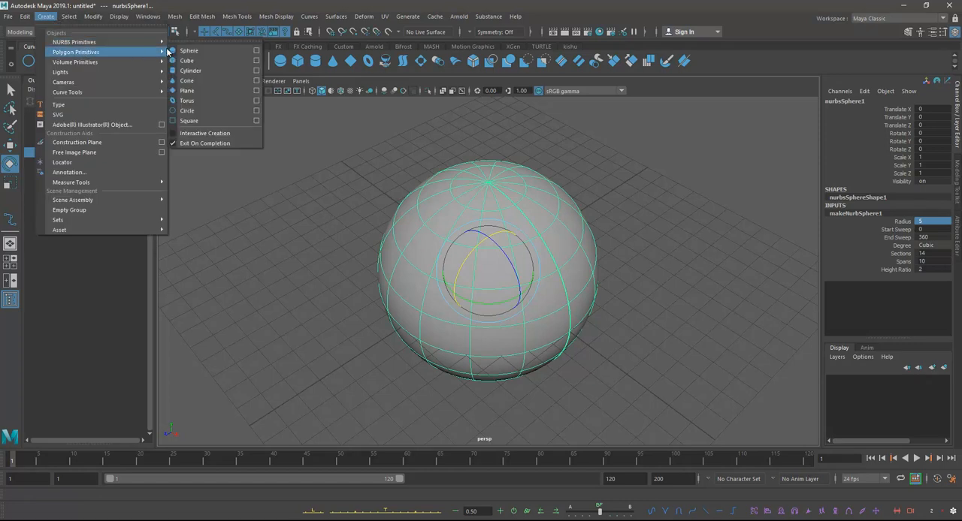
pyautogui.keyDown('alt'); pyautogui.moveTo(609, 296); pyautogui.dragTo(583, 279); pyautogui.keyUp('alt')
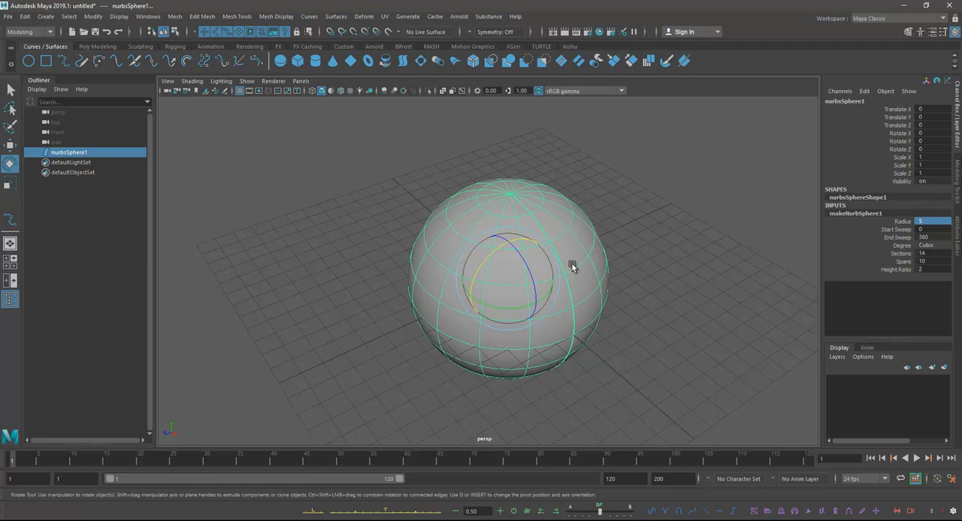
pyautogui.keyDown('alt'); pyautogui.moveTo(573, 265); pyautogui.dragTo(500, 272); pyautogui.keyUp('alt')
pyautogui.click(941, 134)
pyautogui.write('90')
pyautogui.press('Return')
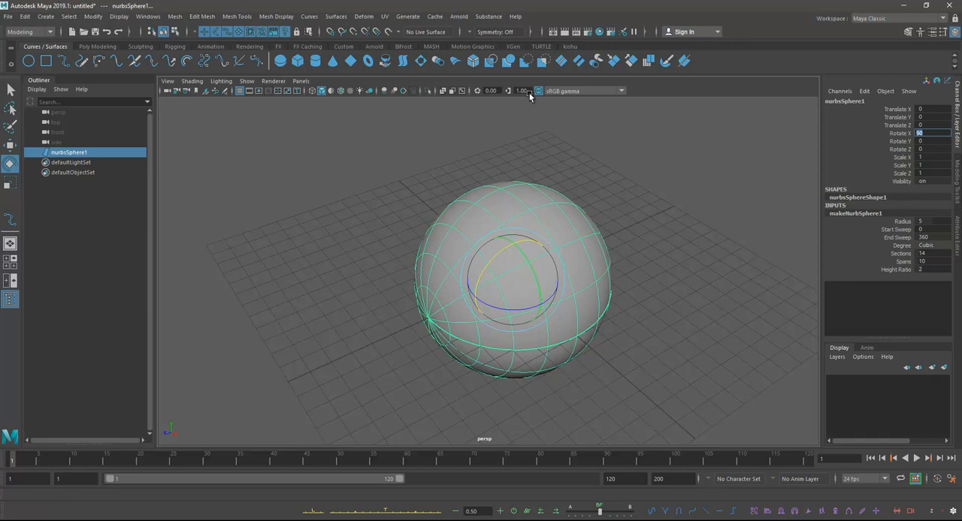
# Step: Show the sphere in a single enlarged side view
pyautogui.scroll(-2, 695, 307)
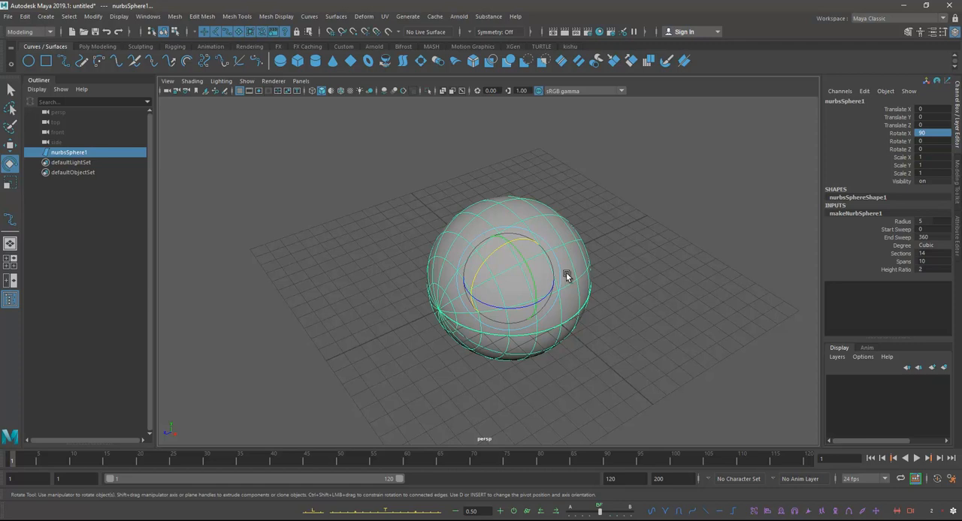
pyautogui.keyDown('alt'); pyautogui.moveTo(524, 253); pyautogui.dragTo(690, 353); pyautogui.keyUp('alt')
pyautogui.press('space')
pyautogui.press('space')
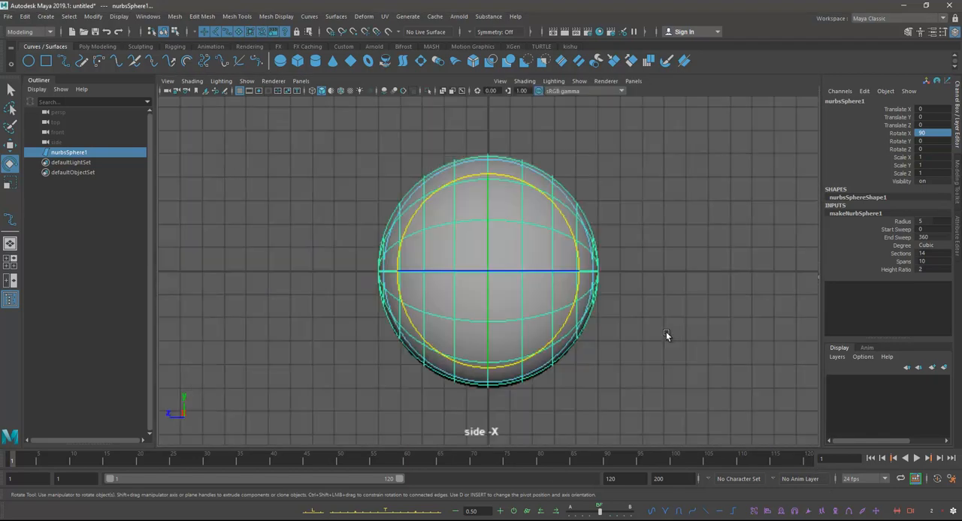
# Step: Try to flatten the sphere's lower half by scaling its control vertices vertically
pyautogui.moveTo(453, 209); pyautogui.dragTo(395, 214, button='right')
pyautogui.moveTo(338, 258); pyautogui.dragTo(778, 396)
pyautogui.press('w')
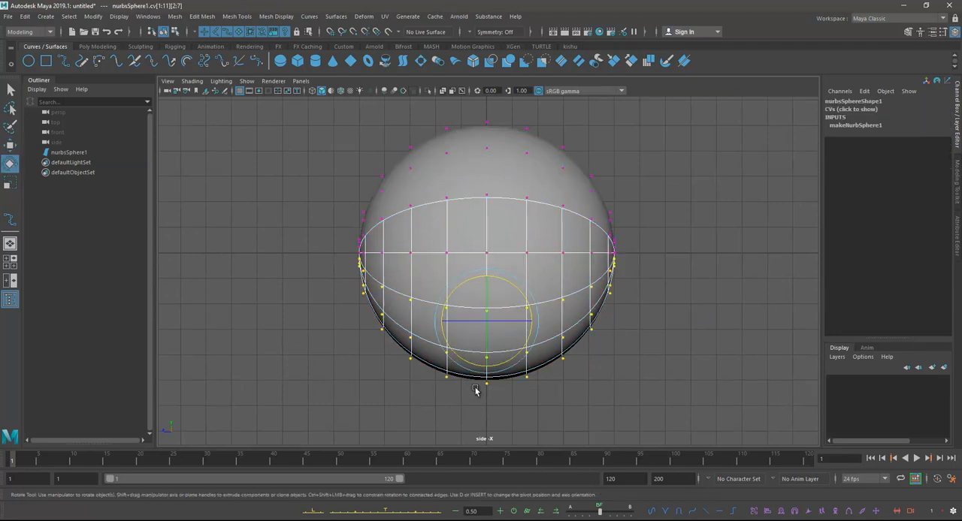
pyautogui.press('r')
pyautogui.moveTo(487, 368); pyautogui.dragTo(487, 336)
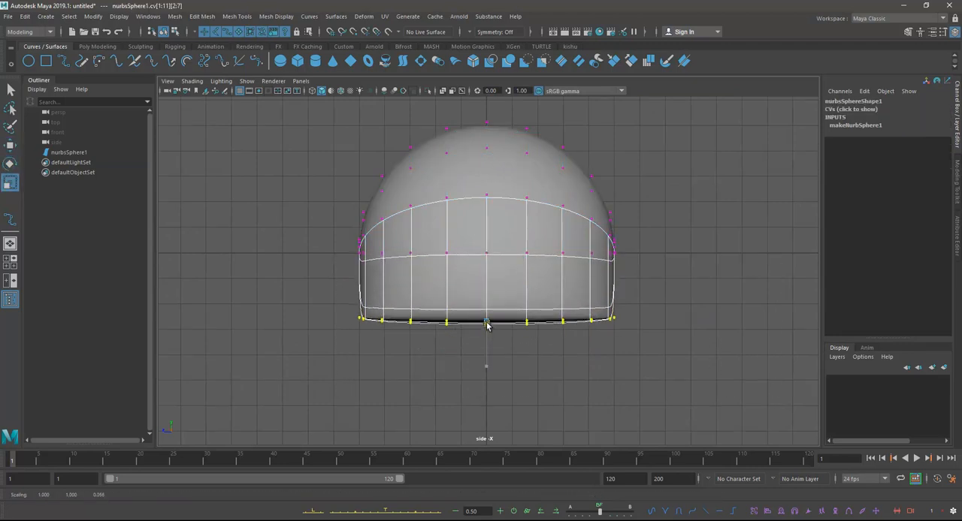
pyautogui.hotkey('ctrl', 'z')
# Step: Scale the control vertices of the sphere's lower half flat vertically and raise them to the equator, leaving a flat-bottomed dome
pyautogui.rightClick(473, 308)
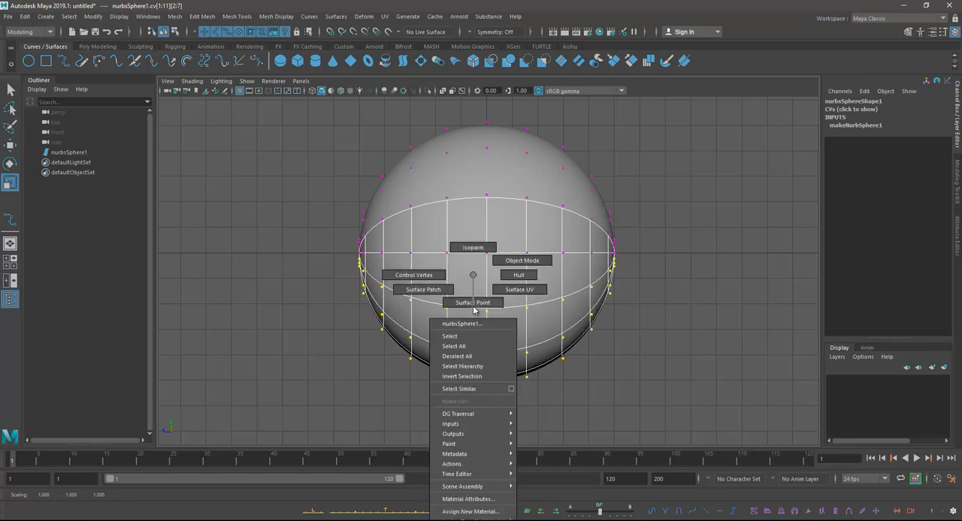
pyautogui.moveTo(473, 309); pyautogui.dragTo(417, 275, button='right')
pyautogui.moveTo(344, 259); pyautogui.dragTo(670, 389)
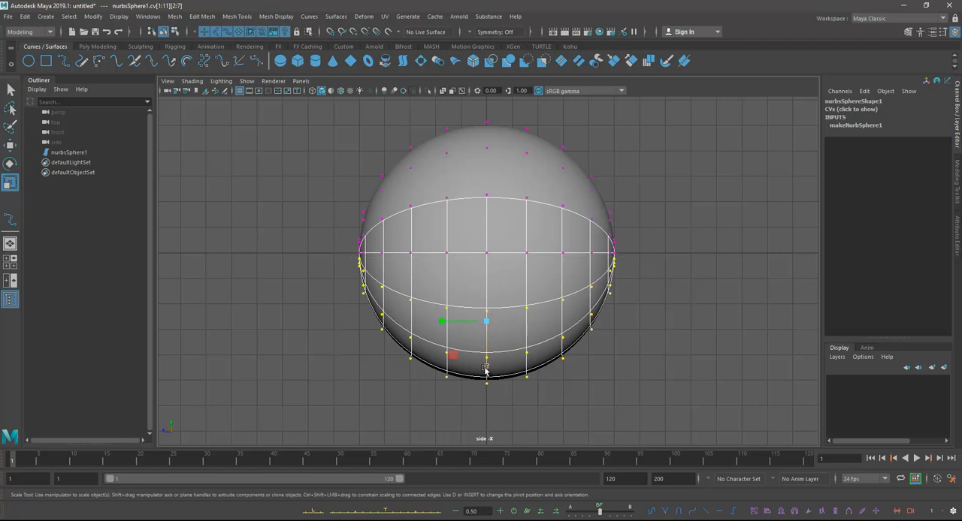
pyautogui.moveTo(486, 368); pyautogui.dragTo(485, 323)
pyautogui.press('w')
pyautogui.scroll(1, 497, 283)
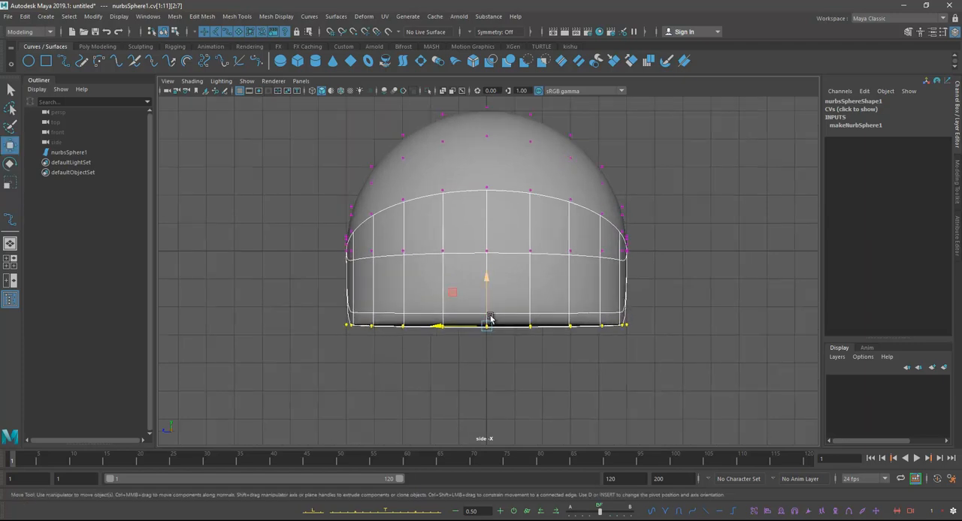
pyautogui.press('r')
pyautogui.moveTo(488, 370); pyautogui.dragTo(489, 333)
pyautogui.press('w')
pyautogui.moveTo(487, 281); pyautogui.dragTo(482, 208)
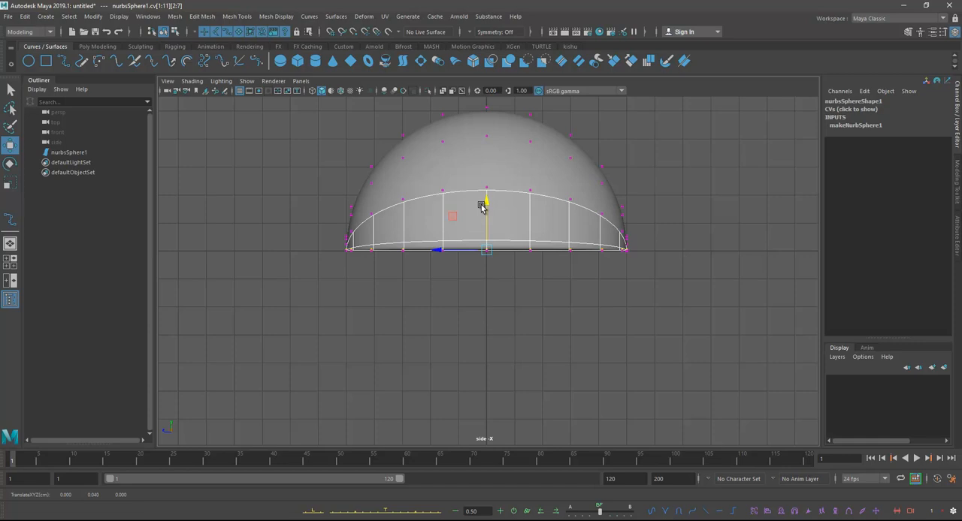
# Step: Return to object mode and stretch the dome lengthwise to a Scale Y of about 1.29
pyautogui.moveTo(500, 159); pyautogui.dragTo(538, 143, button='right')
pyautogui.press('r')
pyautogui.moveTo(440, 251); pyautogui.dragTo(427, 254)
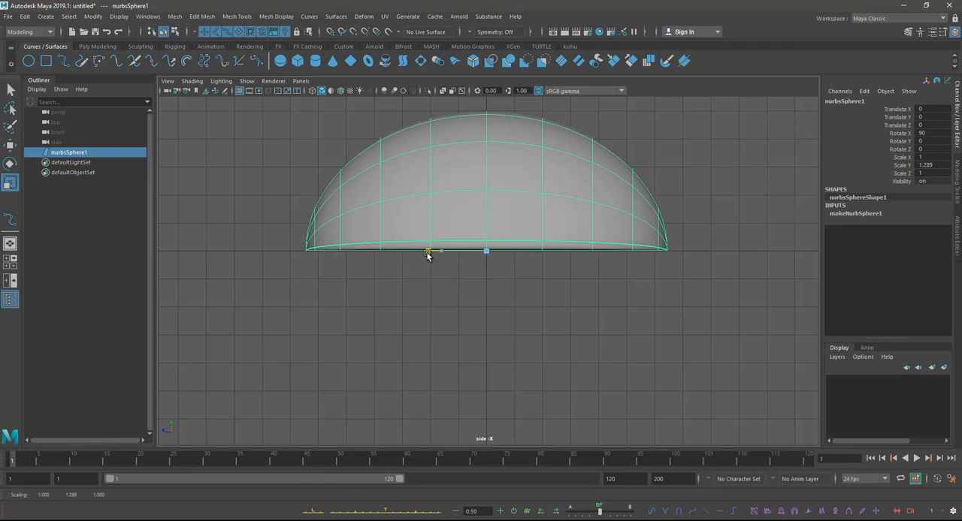
# Step: Show the dome's control vertices in the top view and widen the cross row near its front end
pyautogui.keyDown('alt'); pyautogui.moveTo(547, 310); pyautogui.dragTo(539, 281, button='middle'); pyautogui.keyUp('alt')
pyautogui.moveTo(533, 263); pyautogui.dragTo(473, 264, button='right')
pyautogui.press('space')
pyautogui.press('space')
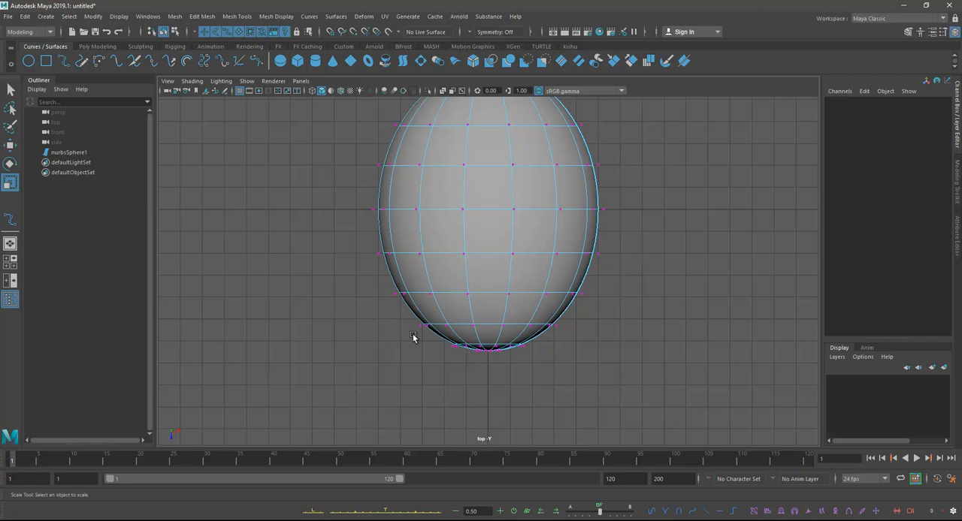
pyautogui.moveTo(474, 332); pyautogui.dragTo(545, 327)
pyautogui.keyDown('alt'); pyautogui.moveTo(458, 302); pyautogui.dragTo(460, 316, button='middle'); pyautogui.keyUp('alt')
# Step: Narrow the control vertex row cv[8] crosswise in the top view, checking the shape in perspective
pyautogui.moveTo(368, 290); pyautogui.dragTo(586, 319)
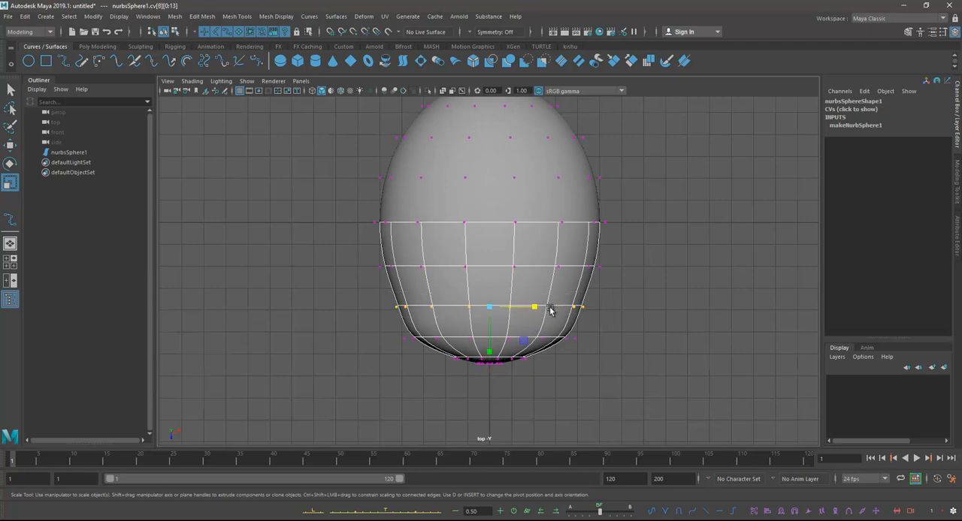
pyautogui.press('space')
pyautogui.press('space')
pyautogui.keyDown('alt'); pyautogui.moveTo(598, 242); pyautogui.dragTo(637, 263); pyautogui.keyUp('alt')
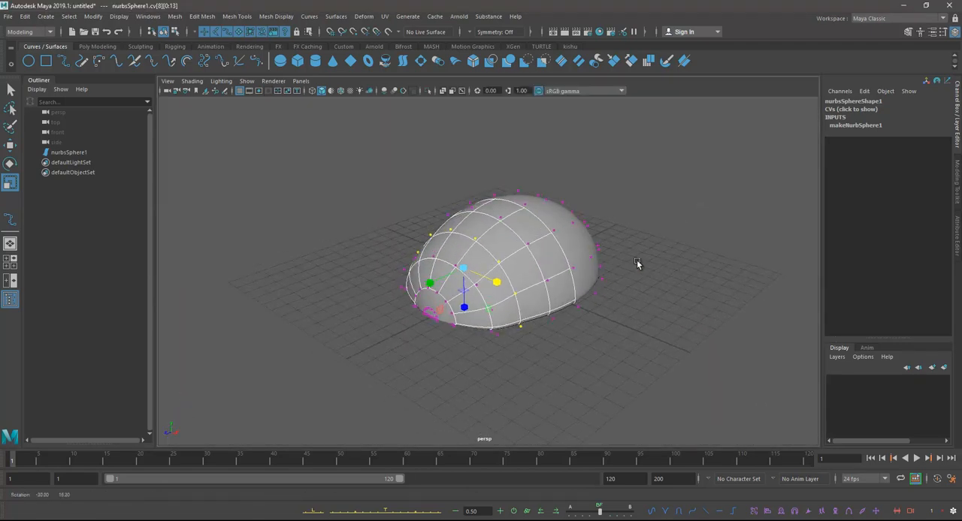
pyautogui.press('space')
pyautogui.press('space')
pyautogui.keyDown('alt'); pyautogui.moveTo(427, 245); pyautogui.dragTo(435, 246, button='middle'); pyautogui.keyUp('alt')
pyautogui.moveTo(549, 316); pyautogui.dragTo(543, 315)
# Step: Narrow the next control vertex row, cv[7], crosswise to form a waist below the dome's middle
pyautogui.keyDown('alt'); pyautogui.moveTo(399, 295); pyautogui.dragTo(399, 307, button='middle'); pyautogui.keyUp('alt')
pyautogui.moveTo(390, 279); pyautogui.dragTo(620, 300)
pyautogui.moveTo(543, 284); pyautogui.dragTo(536, 286)
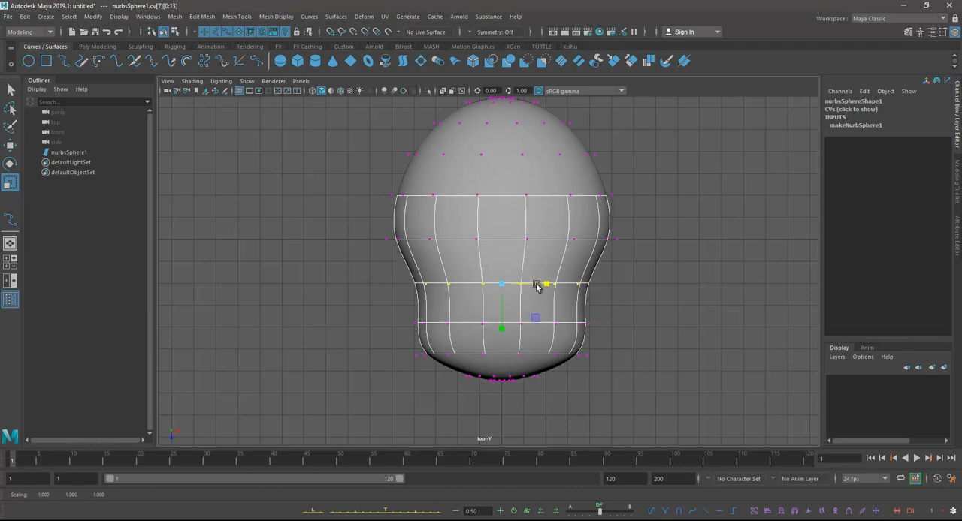
pyautogui.keyDown('alt'); pyautogui.moveTo(537, 287); pyautogui.dragTo(541, 311, button='middle'); pyautogui.keyUp('alt')
pyautogui.moveTo(548, 313); pyautogui.dragTo(546, 314)
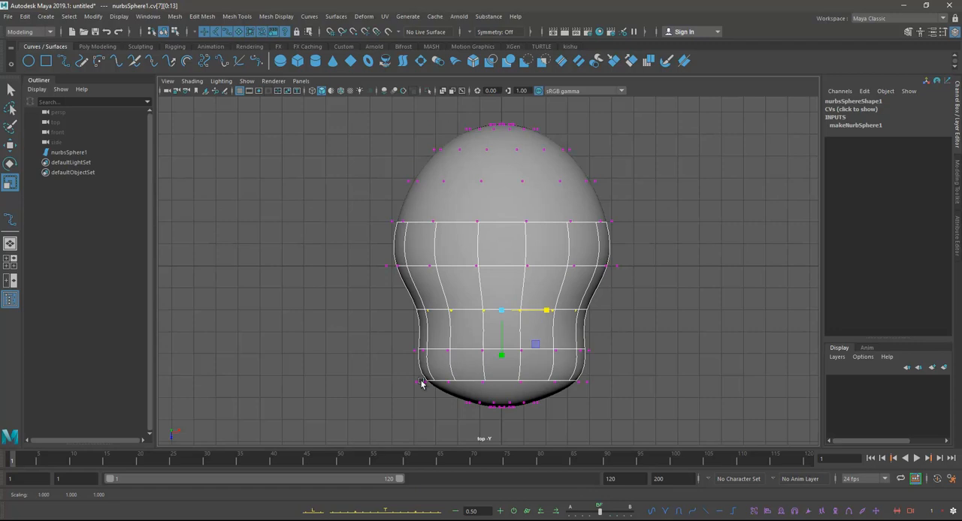
# Step: Move the control vertex row cv[9] slightly outward toward the narrow front end
pyautogui.moveTo(396, 374); pyautogui.dragTo(601, 392)
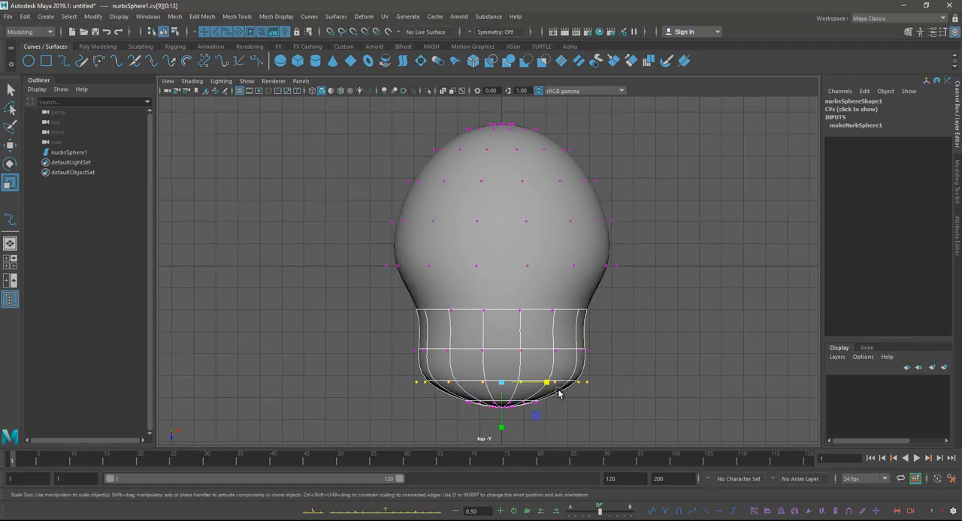
pyautogui.press('w')
pyautogui.moveTo(505, 434); pyautogui.dragTo(504, 441)
# Step: Flatten the front-end control vertices cv[10:12] lengthwise and nudge the adjacent row cv[9] slightly farther outward
pyautogui.keyDown('alt'); pyautogui.moveTo(501, 408); pyautogui.dragTo(504, 379, button='middle'); pyautogui.keyUp('alt')
pyautogui.moveTo(453, 368); pyautogui.dragTo(554, 400)
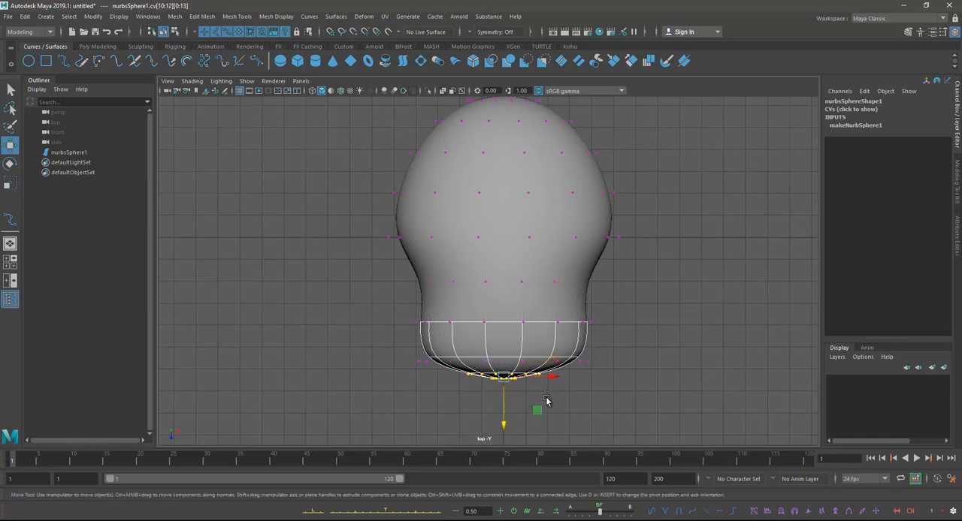
pyautogui.press('e')
pyautogui.press('r')
pyautogui.moveTo(508, 420); pyautogui.dragTo(507, 406)
pyautogui.moveTo(404, 356); pyautogui.dragTo(606, 379)
pyautogui.press('w')
pyautogui.moveTo(505, 408); pyautogui.dragTo(505, 413)
# Step: Move the control vertex row cv[3] slightly toward the wide rear end in the top view
pyautogui.keyDown('alt'); pyautogui.moveTo(496, 310); pyautogui.dragTo(503, 361, button='middle'); pyautogui.keyUp('alt')
pyautogui.moveTo(384, 283); pyautogui.dragTo(652, 301)
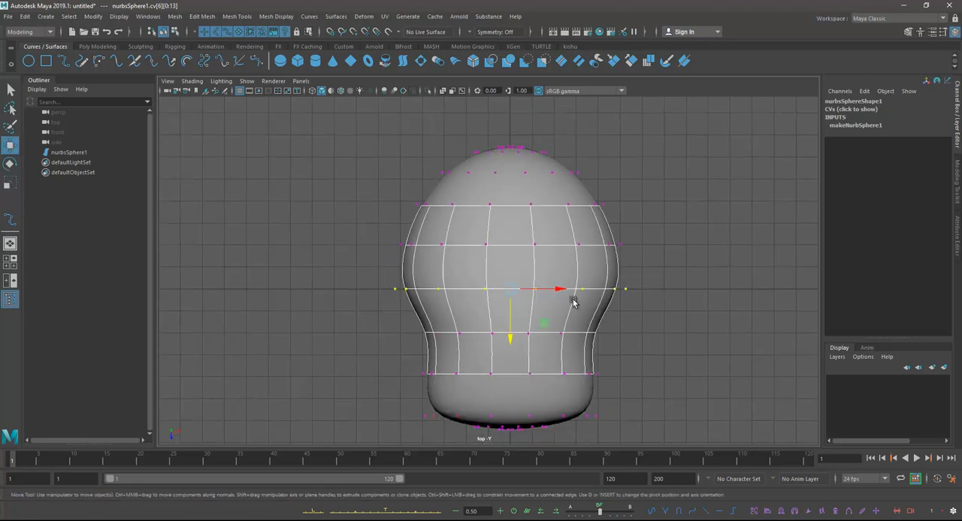
pyautogui.keyDown('alt'); pyautogui.moveTo(463, 221); pyautogui.dragTo(458, 262, button='middle'); pyautogui.keyUp('alt')
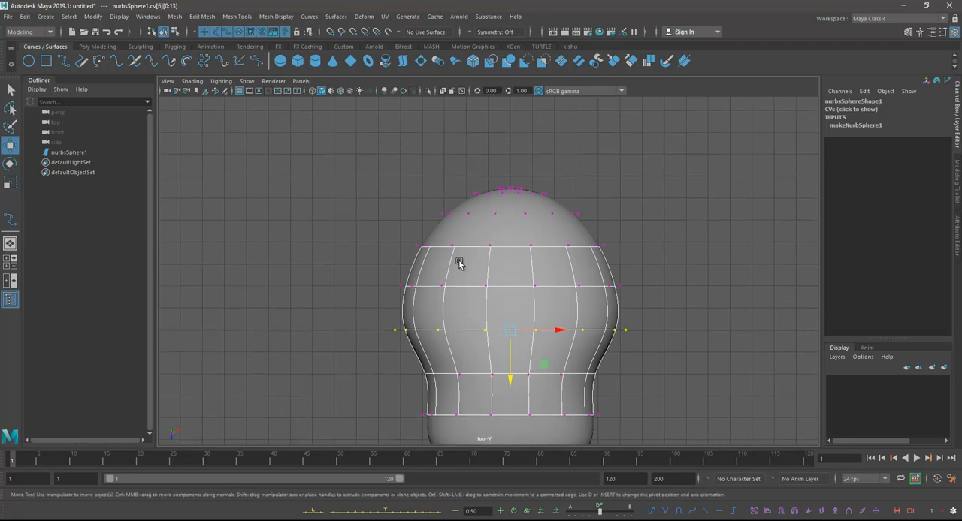
pyautogui.moveTo(397, 239); pyautogui.dragTo(650, 263)
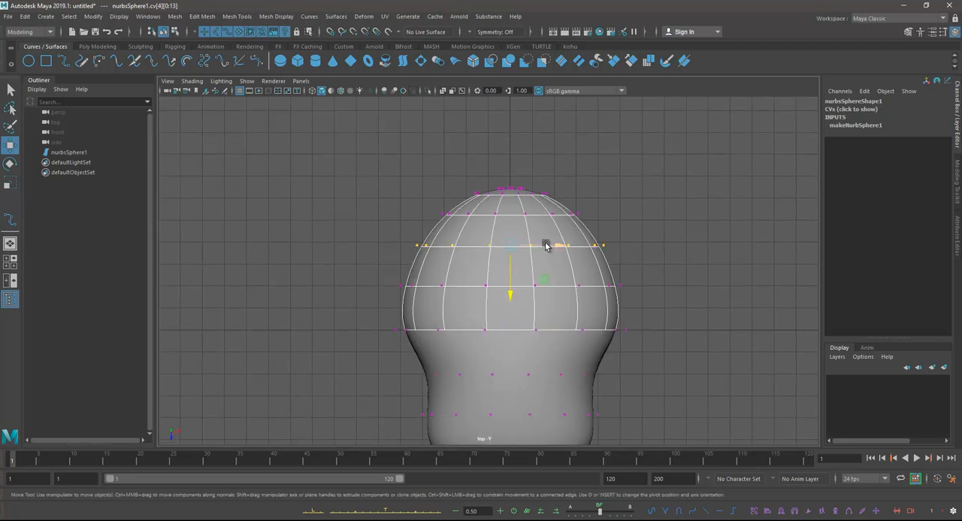
pyautogui.moveTo(428, 205); pyautogui.dragTo(624, 229)
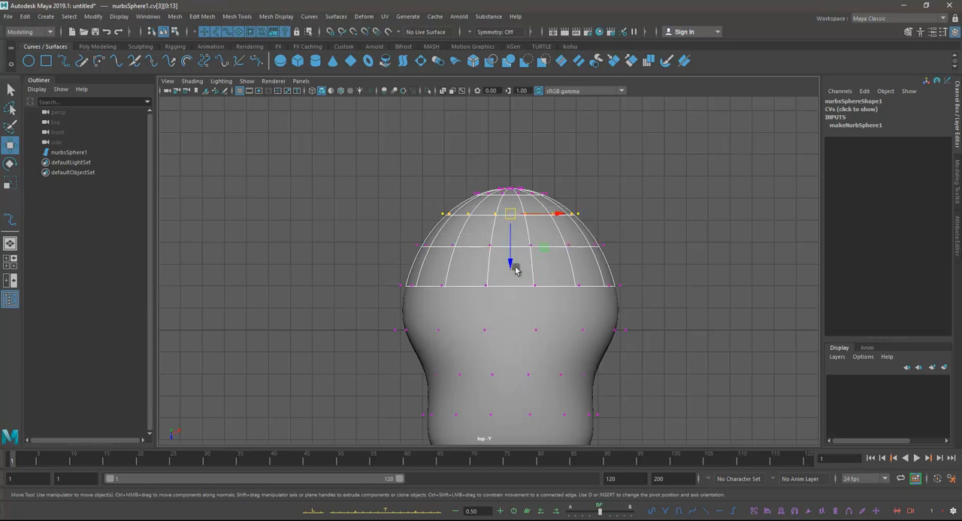
pyautogui.moveTo(508, 263); pyautogui.dragTo(509, 256)
# Step: Shift the control vertex rows cv[4] and cv[5] toward the wide rear end to make the dome fuller
pyautogui.moveTo(409, 240); pyautogui.dragTo(619, 257)
pyautogui.moveTo(511, 297); pyautogui.dragTo(511, 282)
pyautogui.moveTo(376, 267); pyautogui.dragTo(638, 298)
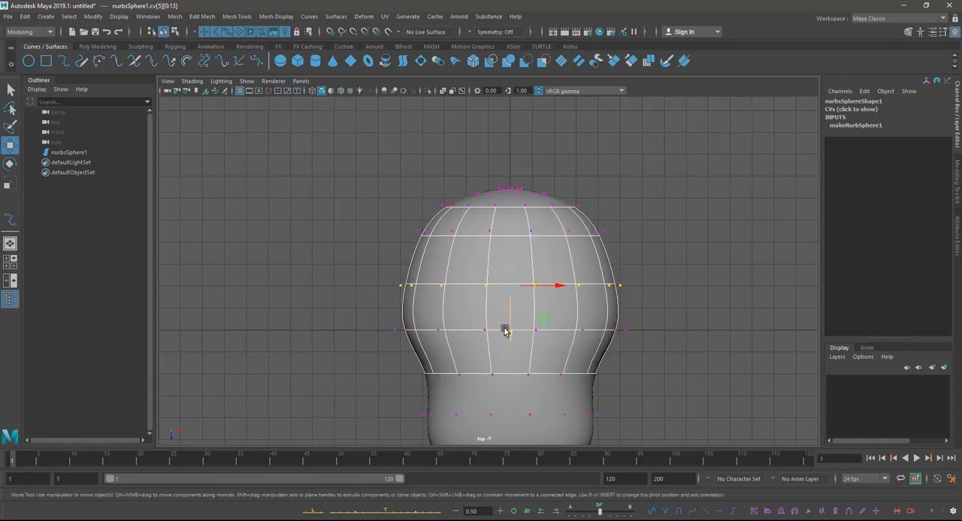
pyautogui.moveTo(509, 337)
pyautogui.mouseDown()
pyautogui.moveTo(512, 311)
pyautogui.moveTo(515, 321)
pyautogui.mouseUp()
# Step: Narrow the middle control vertex row cv[6] crosswise to extend the waist toward the dome
pyautogui.moveTo(359, 323); pyautogui.dragTo(672, 348)
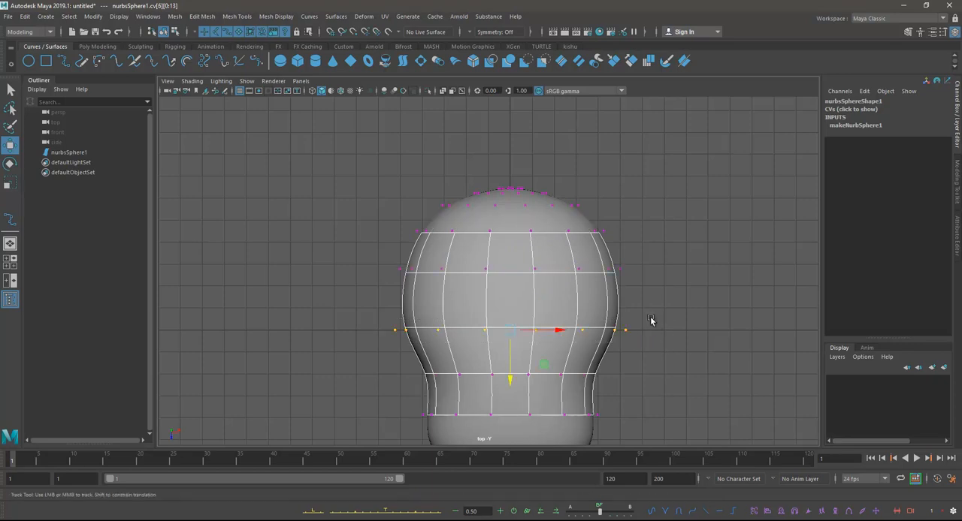
pyautogui.keyDown('alt'); pyautogui.moveTo(651, 322); pyautogui.dragTo(651, 304, button='middle'); pyautogui.keyUp('alt')
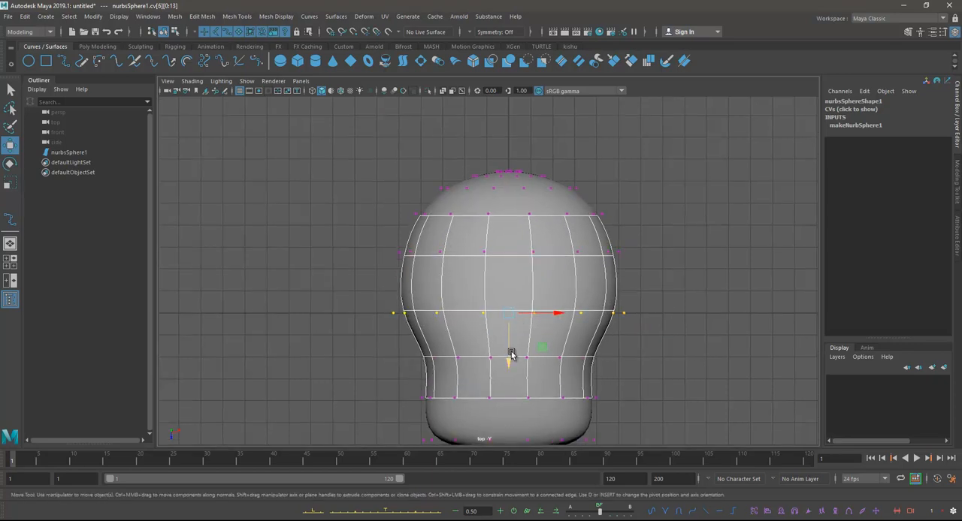
pyautogui.press('e')
pyautogui.press('r')
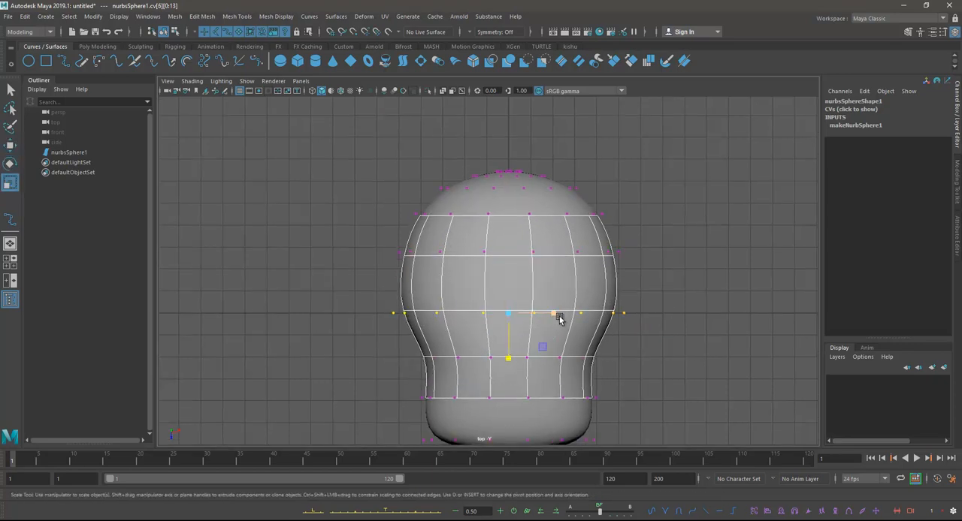
pyautogui.moveTo(556, 316); pyautogui.dragTo(545, 317)
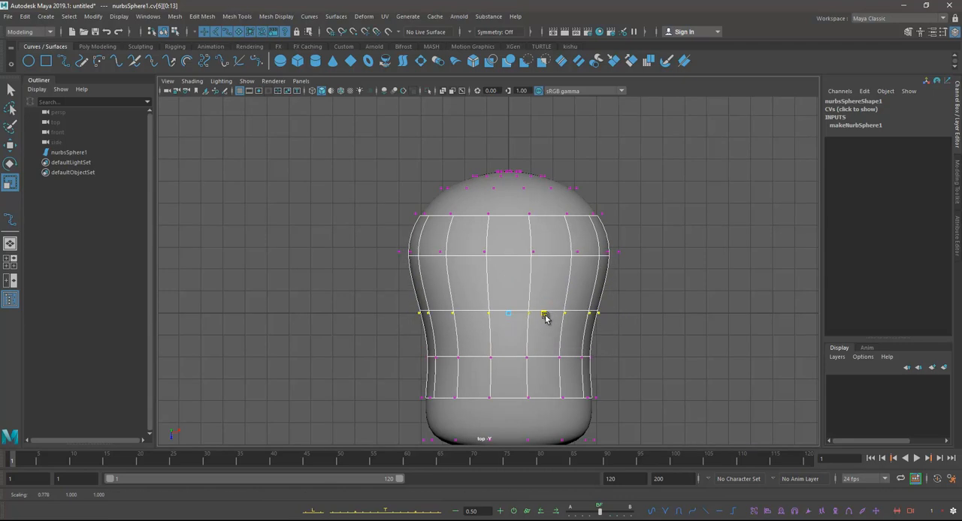
pyautogui.keyDown('alt'); pyautogui.moveTo(553, 323); pyautogui.dragTo(561, 296, button='middle'); pyautogui.keyUp('alt')
# Step: Try to flatten the middle of the body in the side view with its control vertices and the surface both selected
pyautogui.press('space')
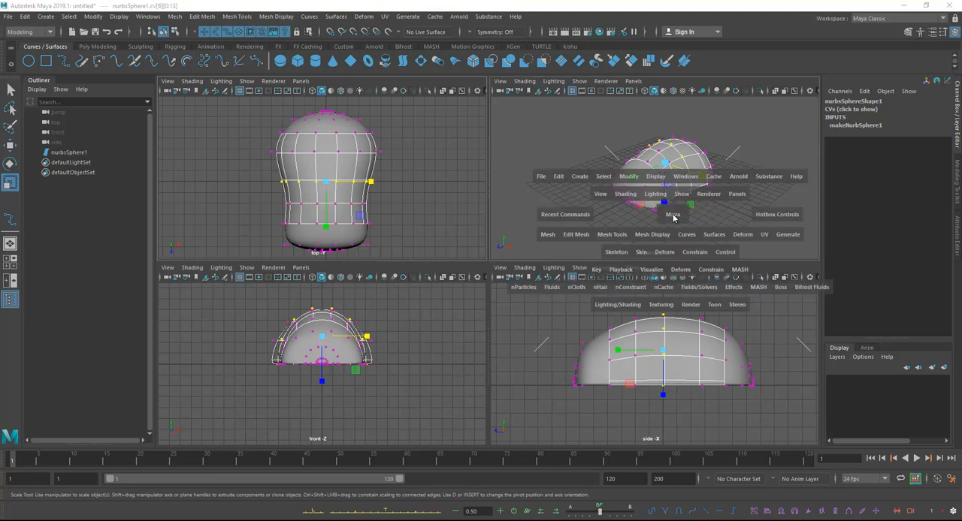
pyautogui.press('space')
pyautogui.press('space')
pyautogui.moveTo(564, 272); pyautogui.dragTo(613, 251, button='right')
pyautogui.press('e')
pyautogui.press('r')
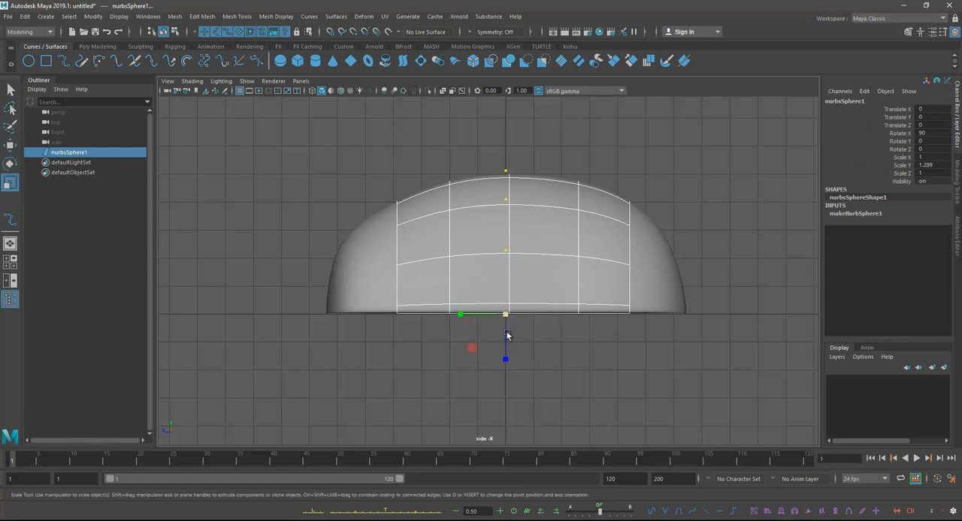
pyautogui.moveTo(508, 363); pyautogui.dragTo(505, 352)
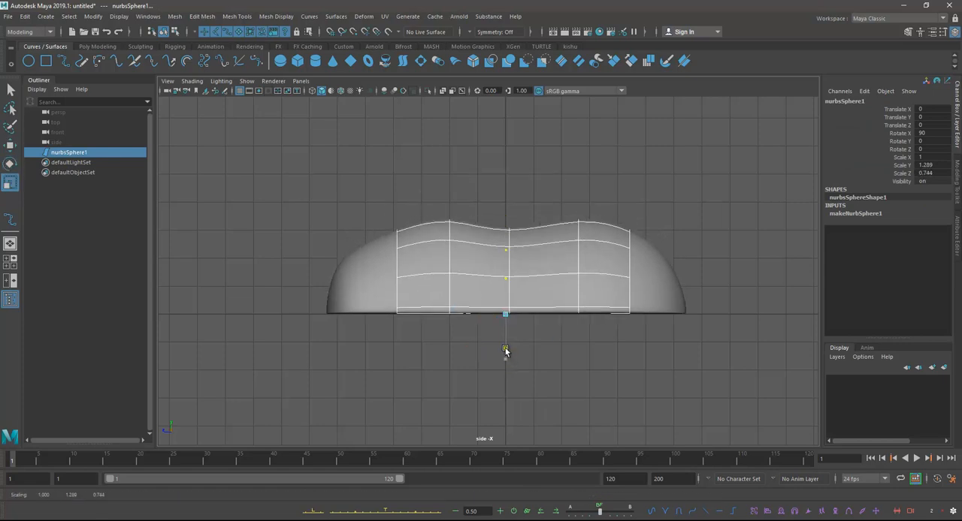
pyautogui.hotkey('ctrl', 'z')
# Step: Select only the whole body and flatten its height to a Scale Z of 0.633
pyautogui.click(565, 343)
pyautogui.click(555, 283)
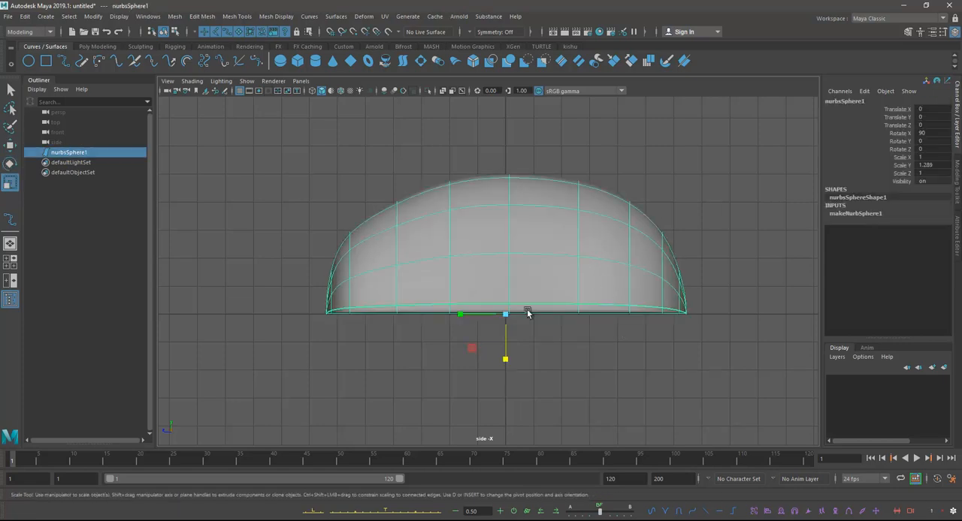
pyautogui.moveTo(509, 362); pyautogui.dragTo(504, 343)
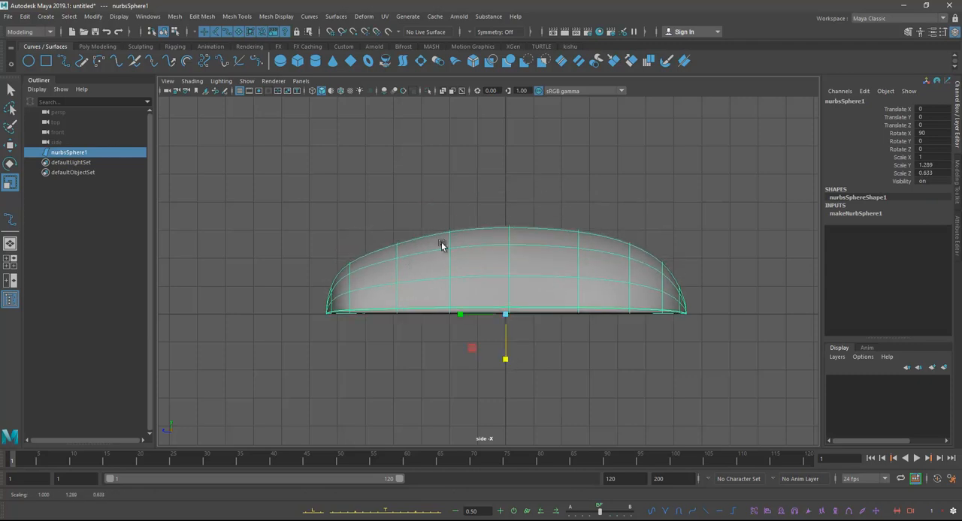
# Step: Examine the flattened body from several angles in the perspective view
pyautogui.press('space')
pyautogui.press('space')
pyautogui.keyDown('alt'); pyautogui.moveTo(525, 287); pyautogui.dragTo(524, 290); pyautogui.keyUp('alt')
pyautogui.moveTo(490, 275); pyautogui.dragTo(414, 276, button='right')
pyautogui.keyDown('alt'); pyautogui.moveTo(466, 280); pyautogui.dragTo(545, 292); pyautogui.keyUp('alt')
pyautogui.keyDown('alt'); pyautogui.moveTo(546, 291); pyautogui.dragTo(541, 274, button='middle'); pyautogui.keyUp('alt')
pyautogui.keyDown('alt'); pyautogui.moveTo(541, 275); pyautogui.dragTo(535, 333); pyautogui.keyUp('alt')
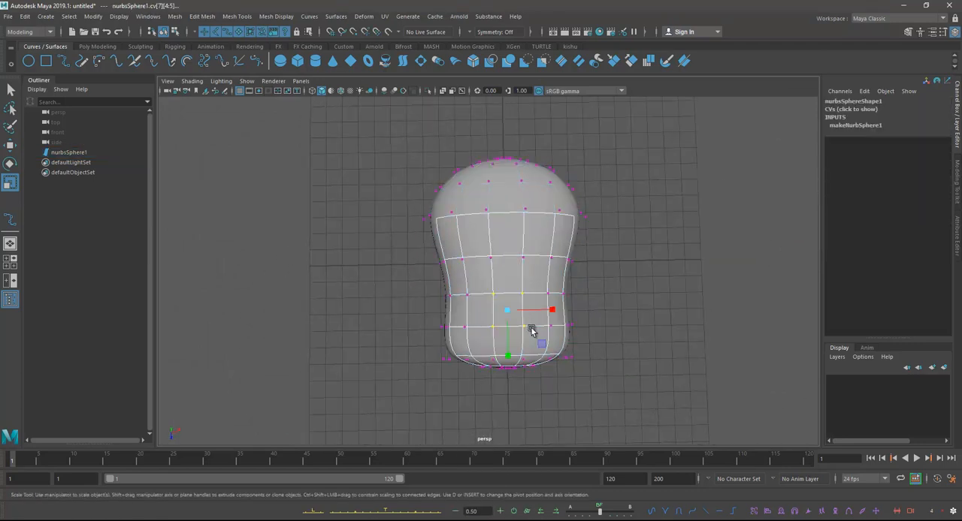
# Step: Try selecting the upper control vertices of the body in the front view
pyautogui.press('space')
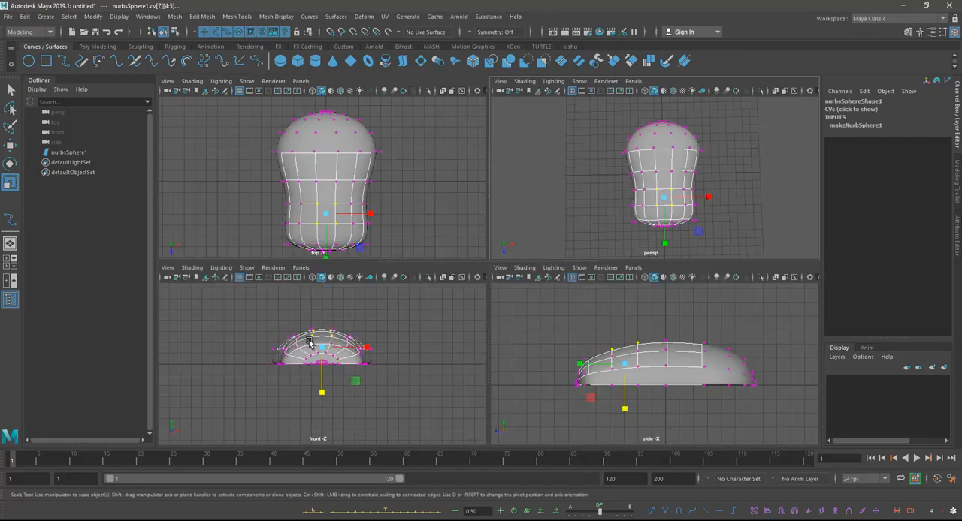
pyautogui.press('space')
pyautogui.scroll(2, 438, 290)
pyautogui.moveTo(455, 206); pyautogui.dragTo(536, 241)
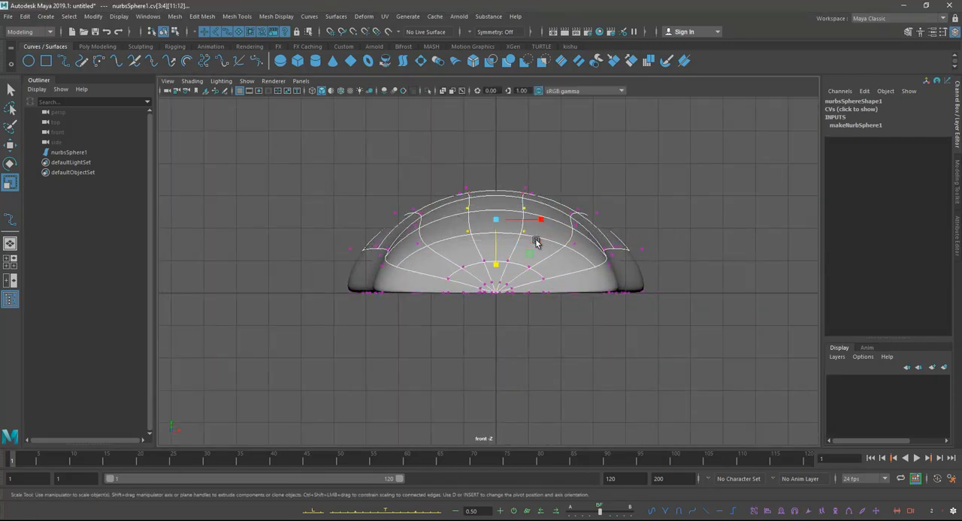
pyautogui.moveTo(411, 220); pyautogui.dragTo(576, 251)
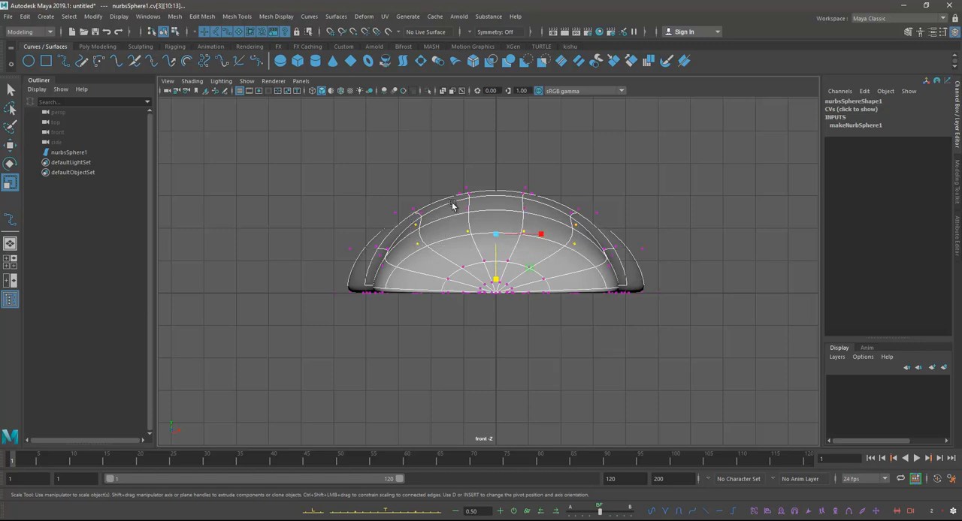
# Step: Try selecting the upper control vertices of the narrow half row by row in the perspective view
pyautogui.press('space')
pyautogui.press('space')
pyautogui.keyDown('alt'); pyautogui.moveTo(659, 163); pyautogui.dragTo(544, 220); pyautogui.keyUp('alt')
pyautogui.moveTo(535, 131); pyautogui.dragTo(662, 327)
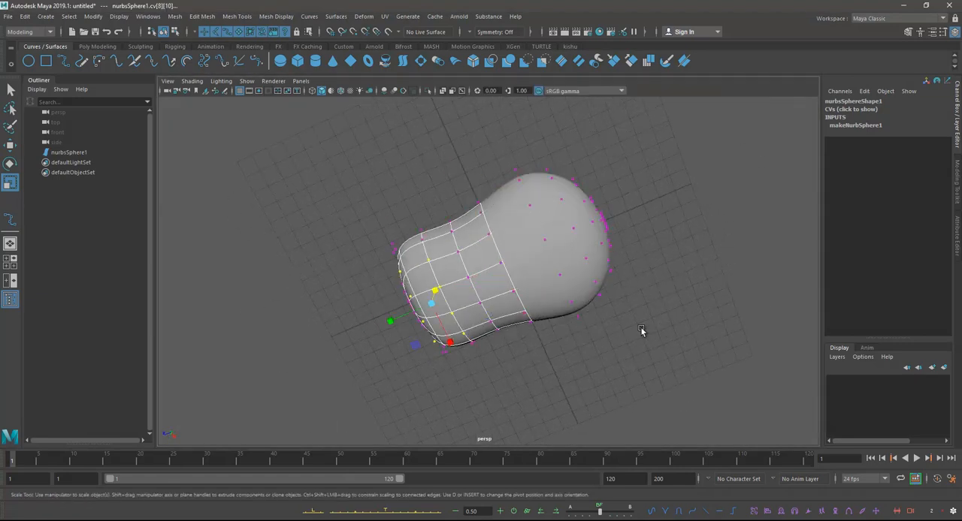
pyautogui.keyDown('alt'); pyautogui.moveTo(568, 331); pyautogui.dragTo(513, 283); pyautogui.keyUp('alt')
pyautogui.scroll(2, 486, 280)
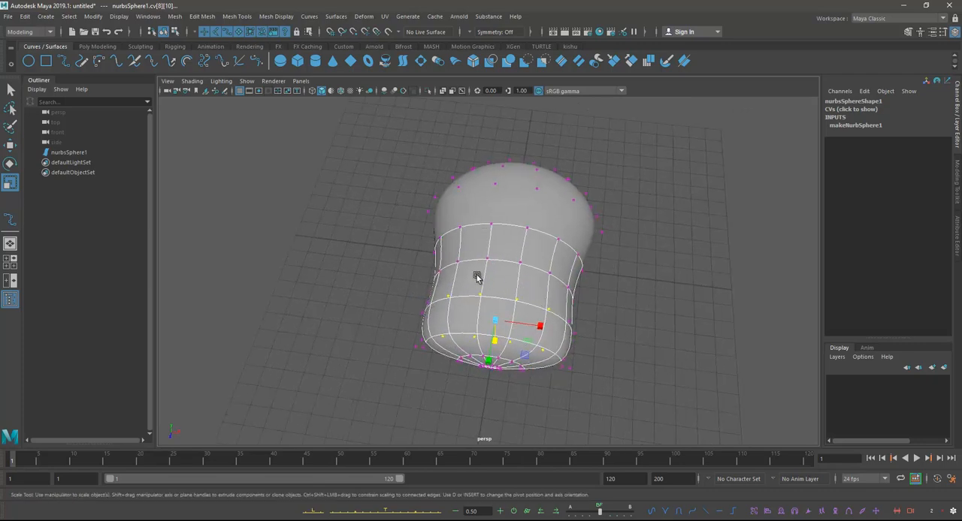
pyautogui.keyDown('shift'); pyautogui.click(456, 263); pyautogui.keyUp('shift')
pyautogui.keyDown('shift'); pyautogui.click(526, 264); pyautogui.keyUp('shift')
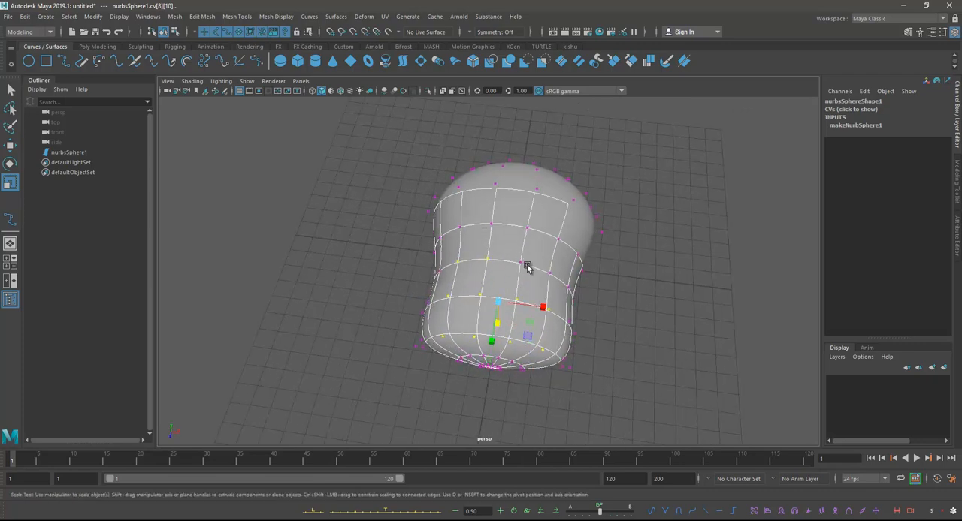
pyautogui.keyDown('alt'); pyautogui.moveTo(550, 275); pyautogui.dragTo(597, 285); pyautogui.keyUp('alt')
pyautogui.moveTo(560, 255); pyautogui.dragTo(573, 260)
pyautogui.keyDown('alt'); pyautogui.moveTo(624, 277); pyautogui.dragTo(492, 285); pyautogui.keyUp('alt')
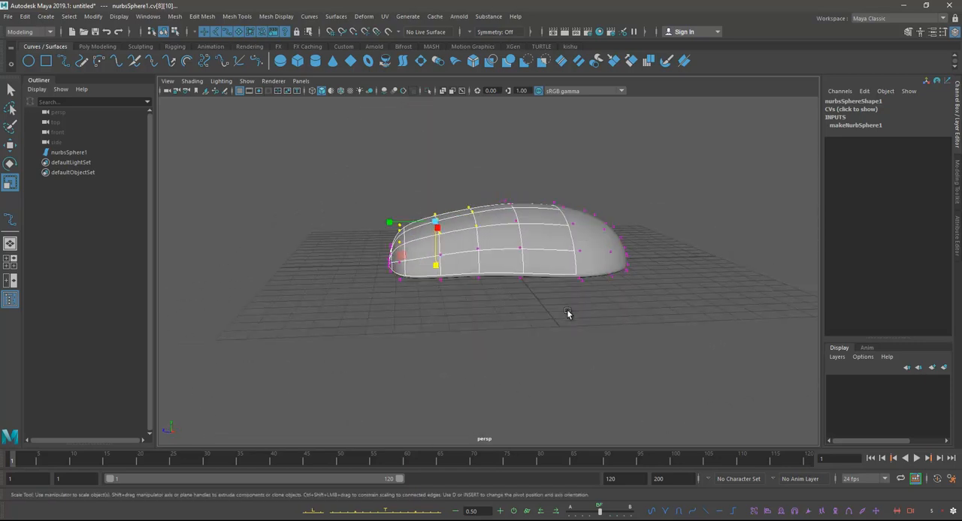
# Step: Try to scale the control vertex row cv[7] down in height in the side view
pyautogui.press('space')
pyautogui.press('space')
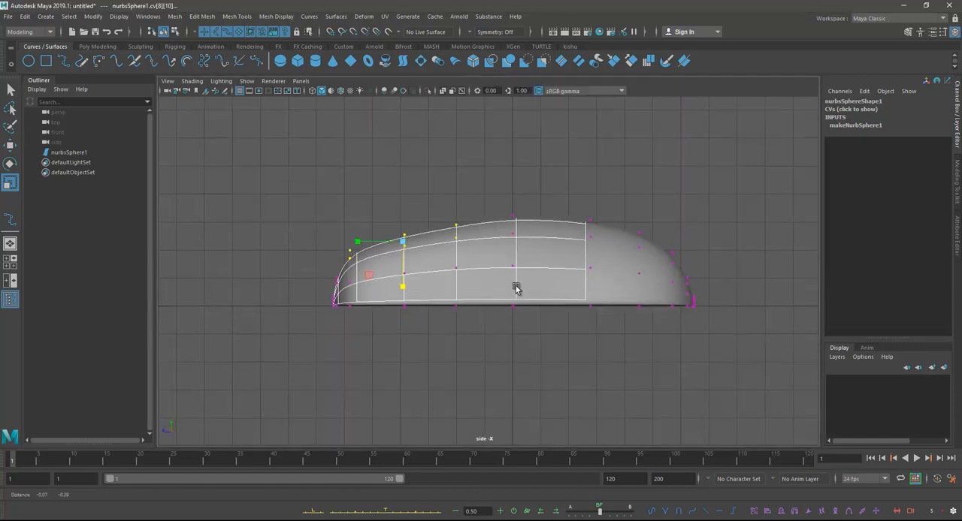
pyautogui.scroll(2, 414, 245)
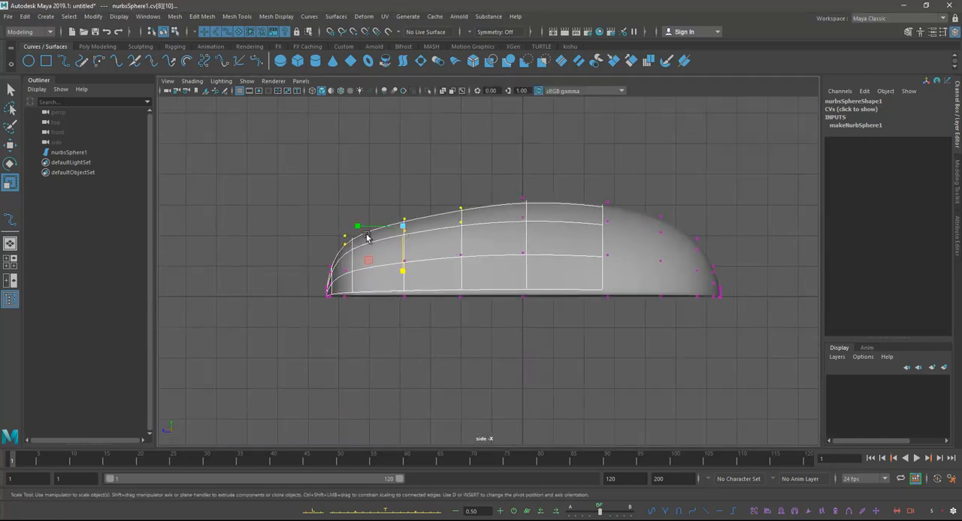
pyautogui.moveTo(446, 203); pyautogui.dragTo(473, 270)
pyautogui.moveTo(447, 197); pyautogui.dragTo(463, 347)
pyautogui.press('d')
pyautogui.press('d')
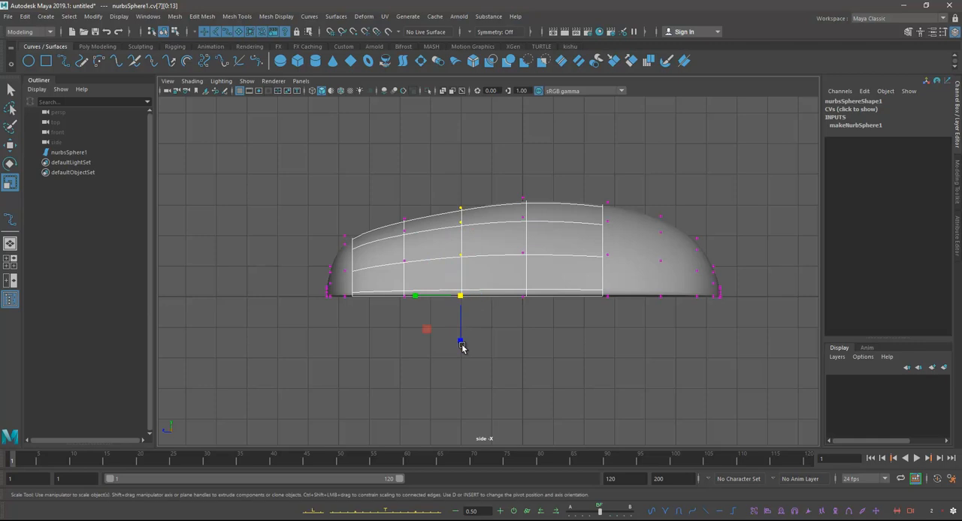
pyautogui.hotkey('ctrl', 'z')
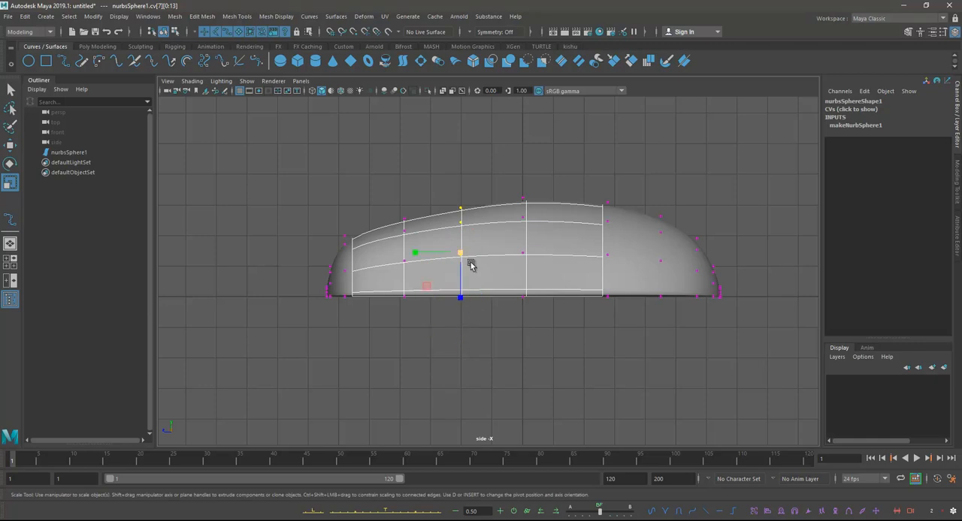
pyautogui.moveTo(460, 298); pyautogui.dragTo(462, 273)
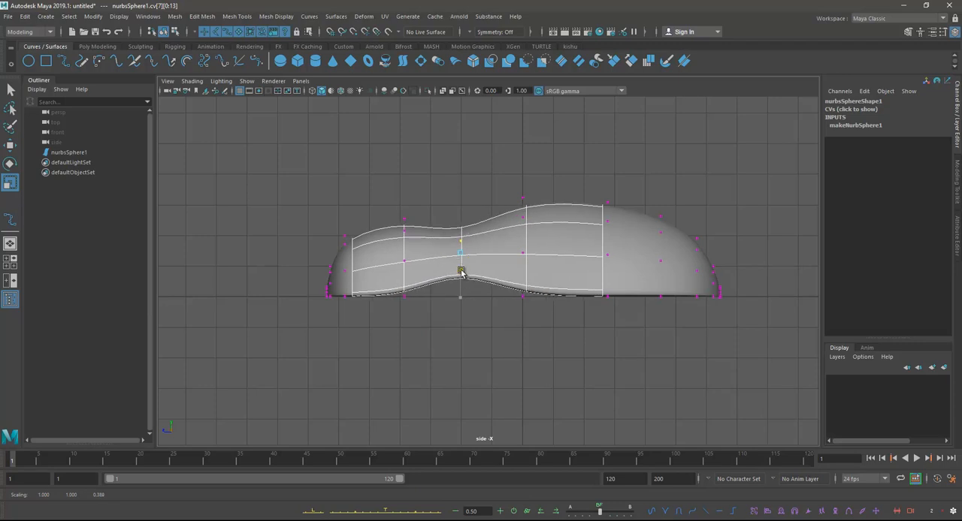
pyautogui.hotkey('ctrl', 'z')
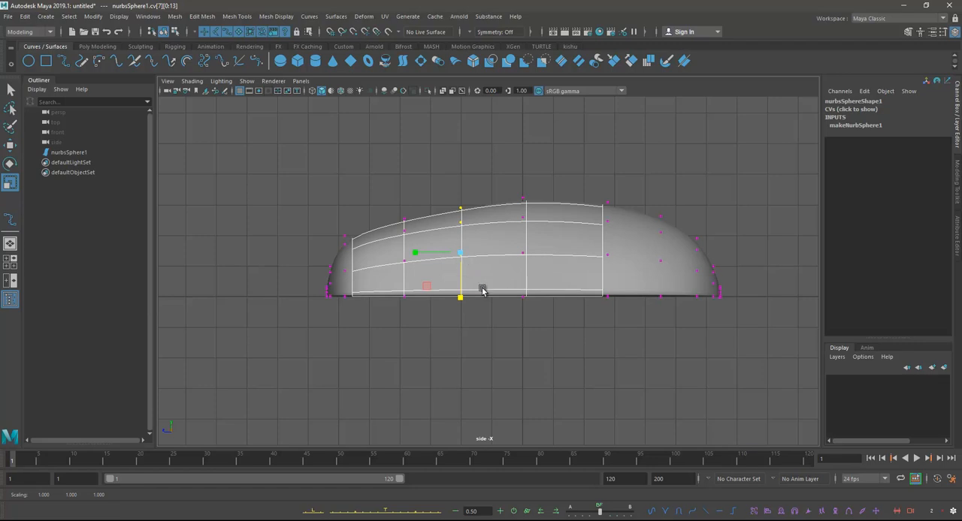
pyautogui.press('g')
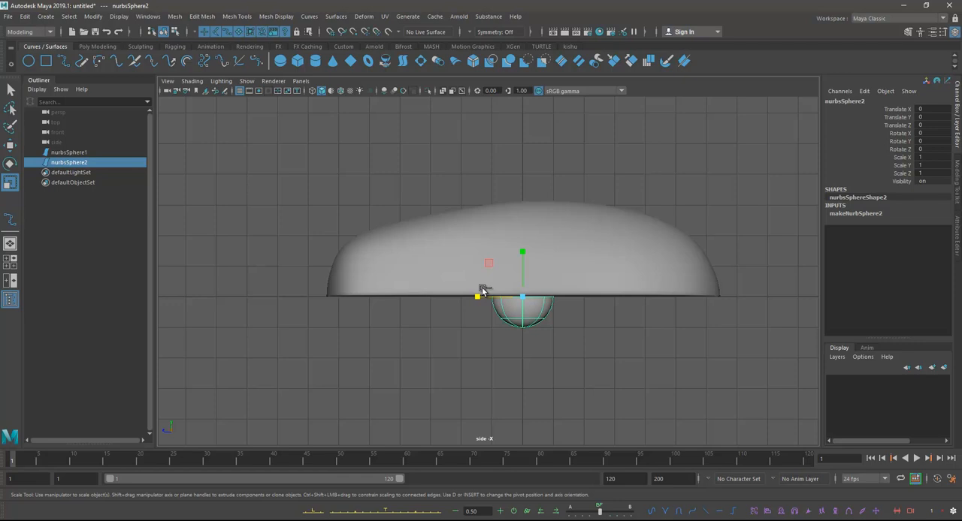
pyautogui.hotkey('ctrl', 'z')
pyautogui.press('d')
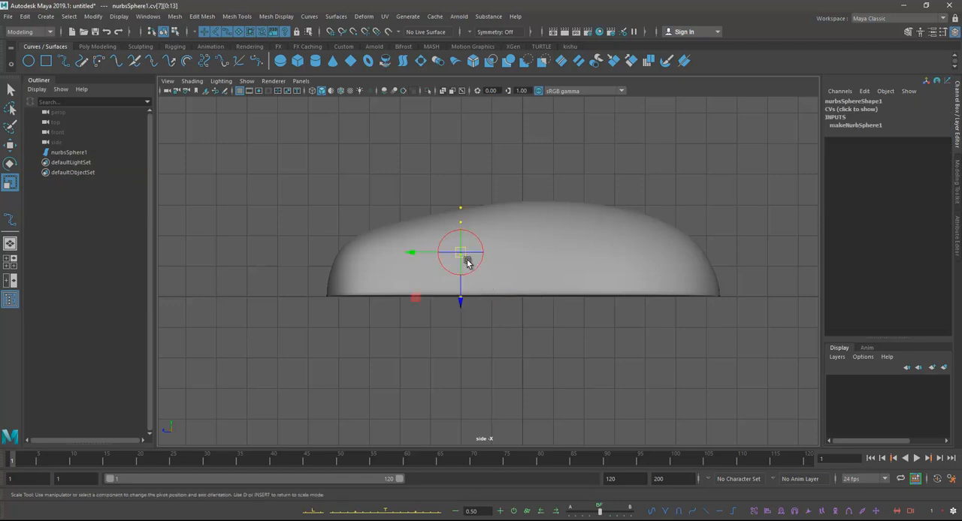
pyautogui.hotkey('ctrl', 'z')
# Step: Move the scale pivot of row cv[7] down to the flat base and reduce the row's height in the side view
pyautogui.moveTo(469, 282); pyautogui.dragTo(475, 300)
pyautogui.press('d')
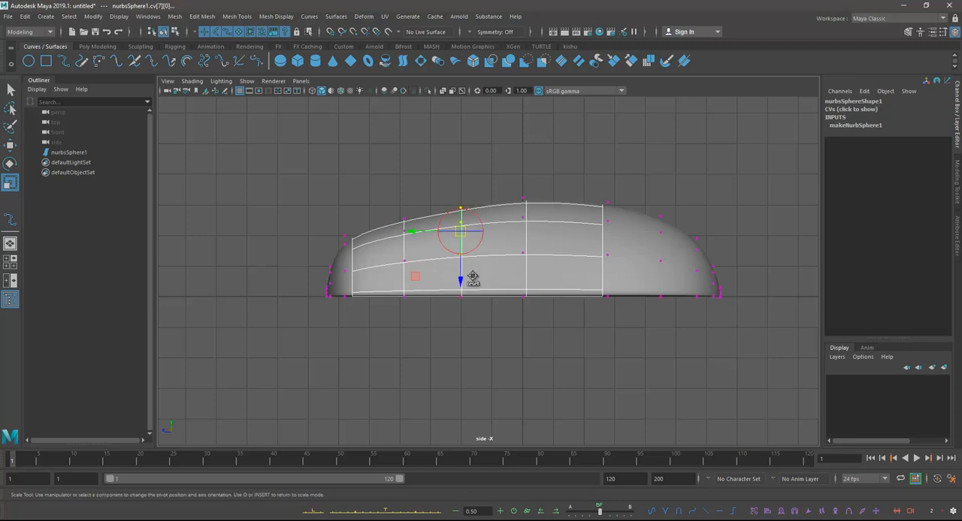
pyautogui.moveTo(466, 283); pyautogui.dragTo(459, 342)
pyautogui.press('d')
pyautogui.press('d')
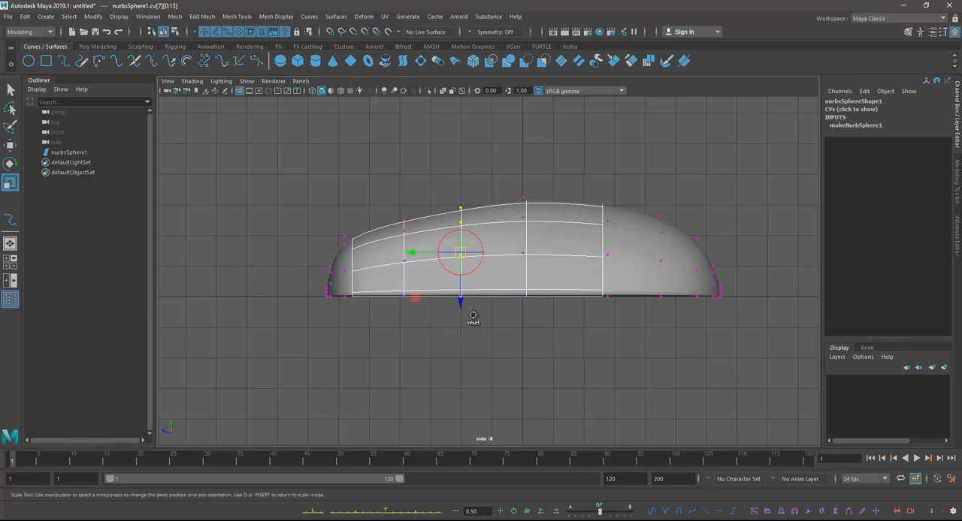
pyautogui.moveTo(464, 301); pyautogui.dragTo(460, 330)
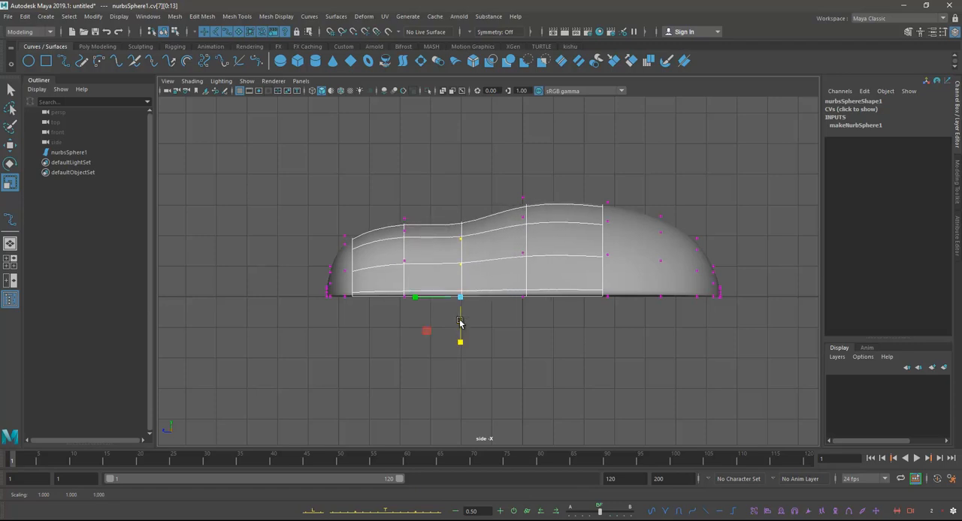
# Step: Lower the control vertex rows cv[8] and cv[9] at the narrow end by scaling their height from the flat base
pyautogui.moveTo(379, 202); pyautogui.dragTo(406, 332)
pyautogui.press('d')
pyautogui.moveTo(330, 221); pyautogui.dragTo(345, 337)
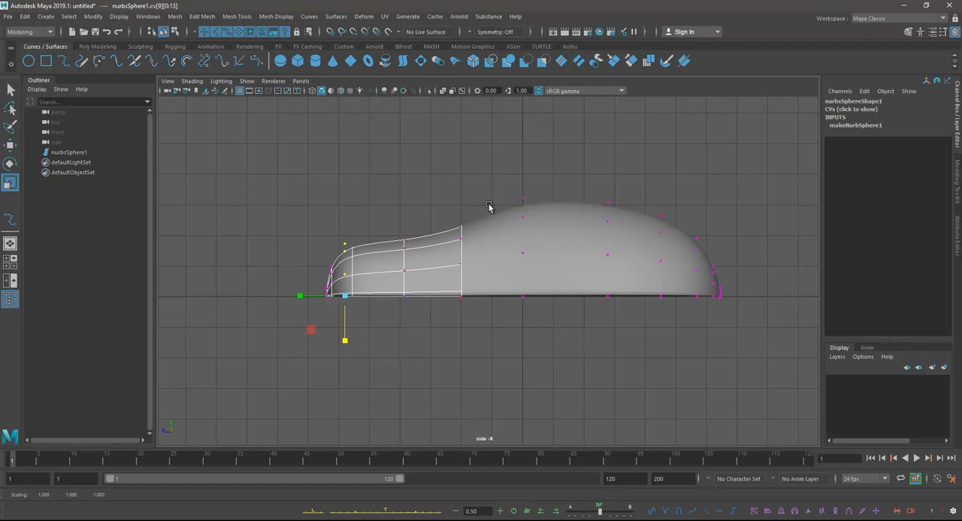
# Step: Scale the height of the control vertex row cv[6] to about 0.8 from a pivot on the flat base
pyautogui.moveTo(495, 178); pyautogui.dragTo(546, 332)
pyautogui.press('d')
pyautogui.moveTo(523, 296); pyautogui.dragTo(522, 333)
pyautogui.press('d')
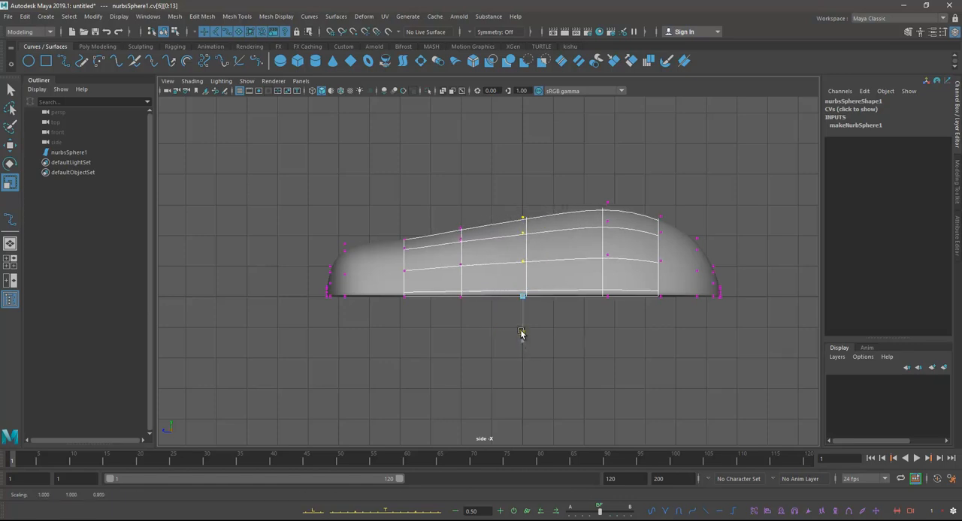
# Step: Move the scale pivot of control vertex row cv[7] onto the flat base and reduce the row's height in the side view
pyautogui.moveTo(447, 205); pyautogui.dragTo(475, 305)
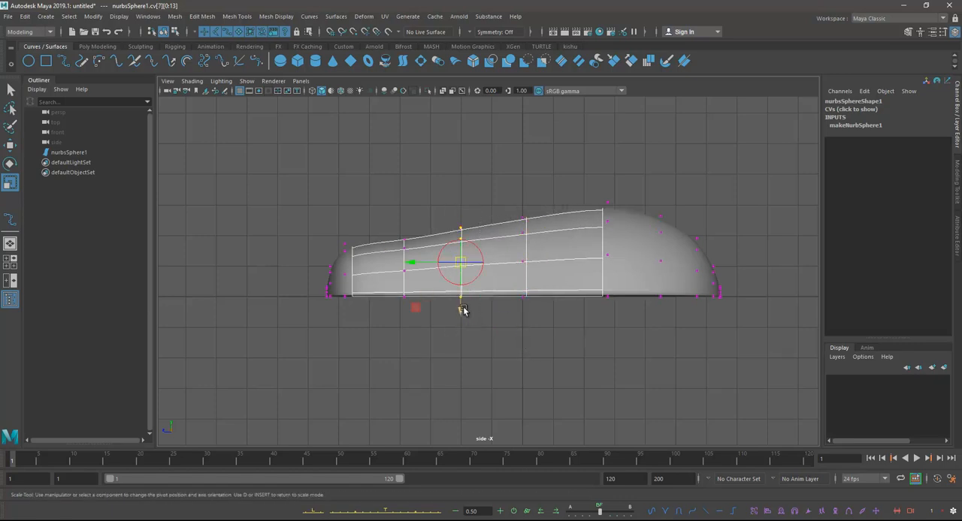
pyautogui.press('d')
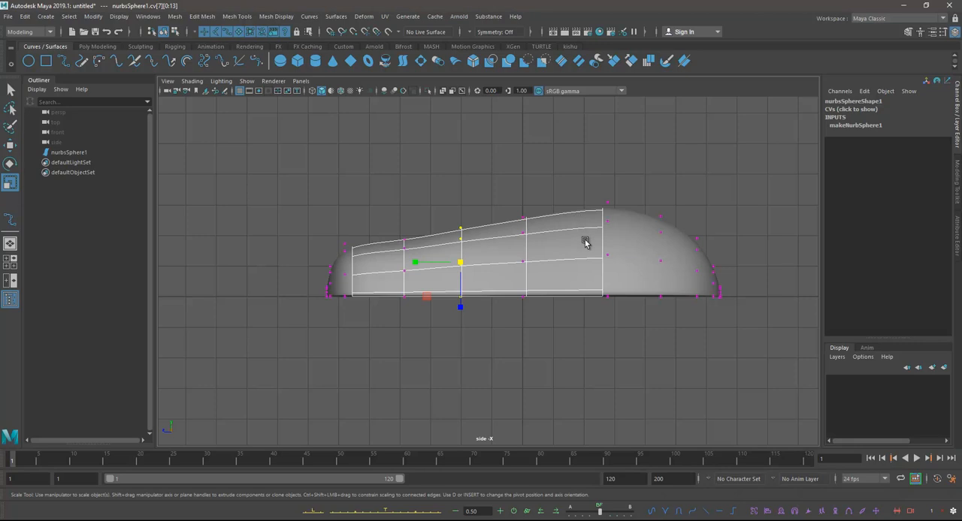
pyautogui.scroll(2, 481, 267)
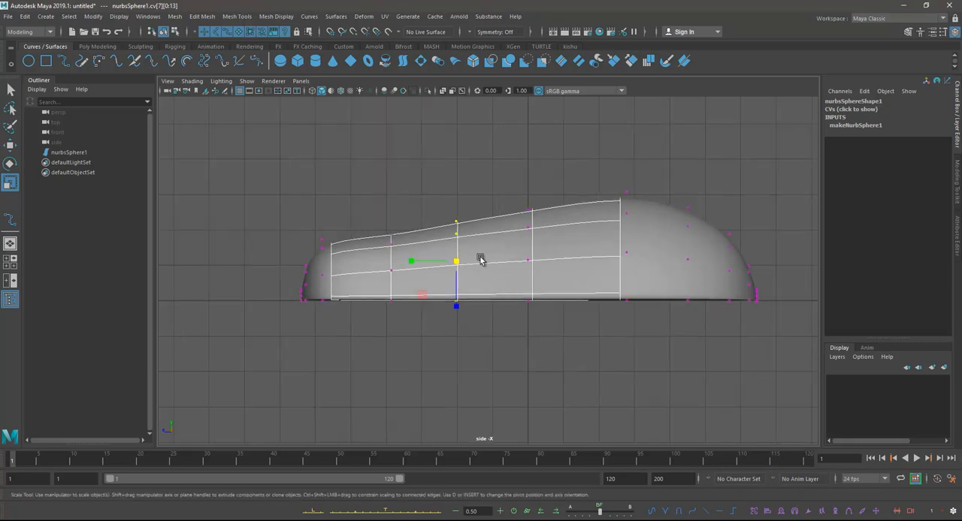
pyautogui.press('d')
pyautogui.moveTo(457, 318); pyautogui.dragTo(455, 341)
pyautogui.keyDown('alt'); pyautogui.moveTo(410, 305); pyautogui.dragTo(417, 303, button='middle'); pyautogui.keyUp('alt')
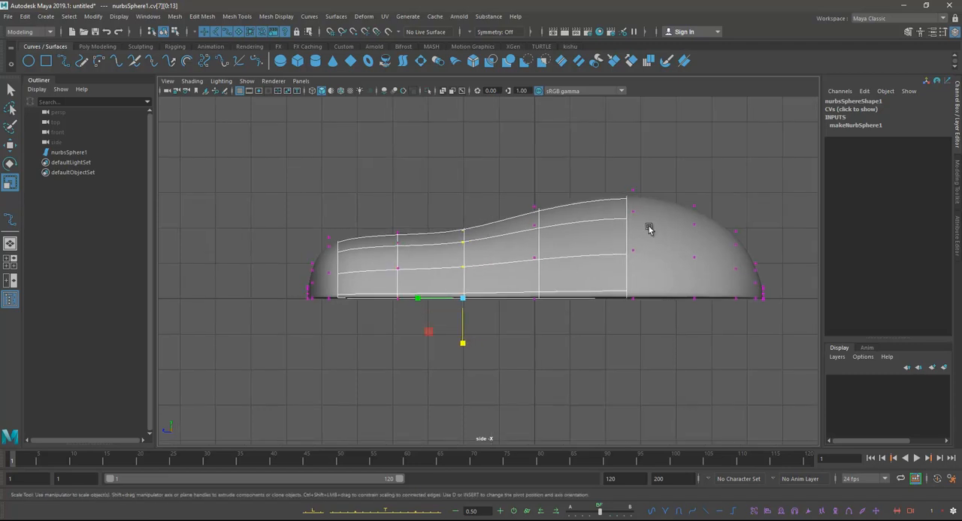
# Step: Try to narrow the whole body in width in the perspective view while control vertex row cv[7] is still selected
pyautogui.press('space')
pyautogui.press('space')
pyautogui.moveTo(646, 227)
pyautogui.keyDown('alt'); pyautogui.mouseDown()
pyautogui.moveTo(718, 257)
pyautogui.moveTo(627, 231)
pyautogui.mouseUp(); pyautogui.keyUp('alt')
pyautogui.moveTo(541, 193); pyautogui.dragTo(577, 177, button='right')
pyautogui.press('w')
pyautogui.press('e')
pyautogui.press('r')
pyautogui.moveTo(563, 258); pyautogui.dragTo(556, 261)
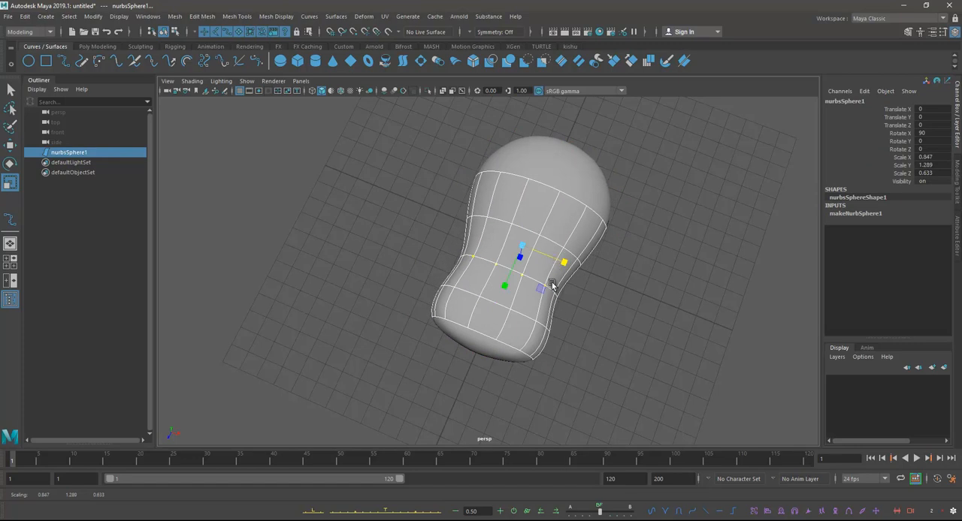
pyautogui.hotkey('ctrl', 'z')
# Step: Select only the sphere object, narrow it to a Scale X of about 0.814, and return to control vertex editing
pyautogui.click(620, 240)
pyautogui.click(585, 217)
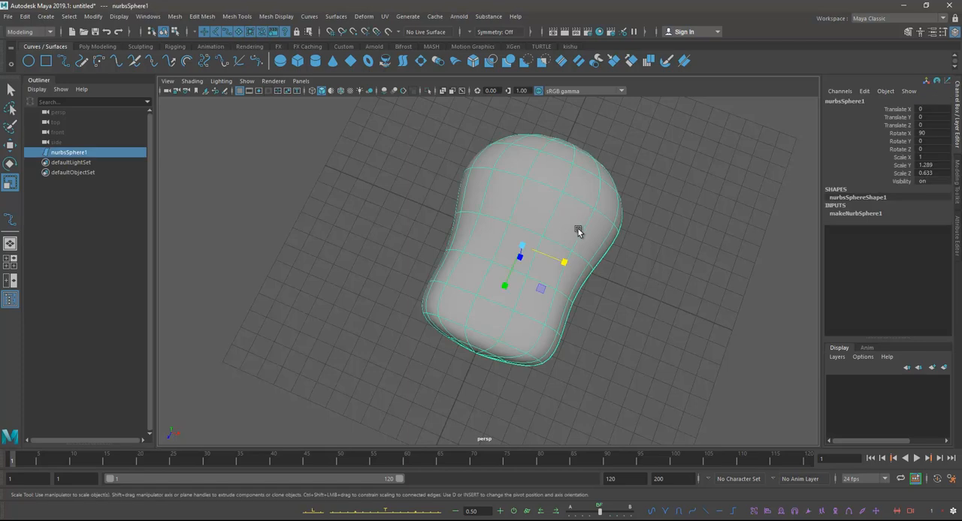
pyautogui.moveTo(566, 262); pyautogui.dragTo(558, 260)
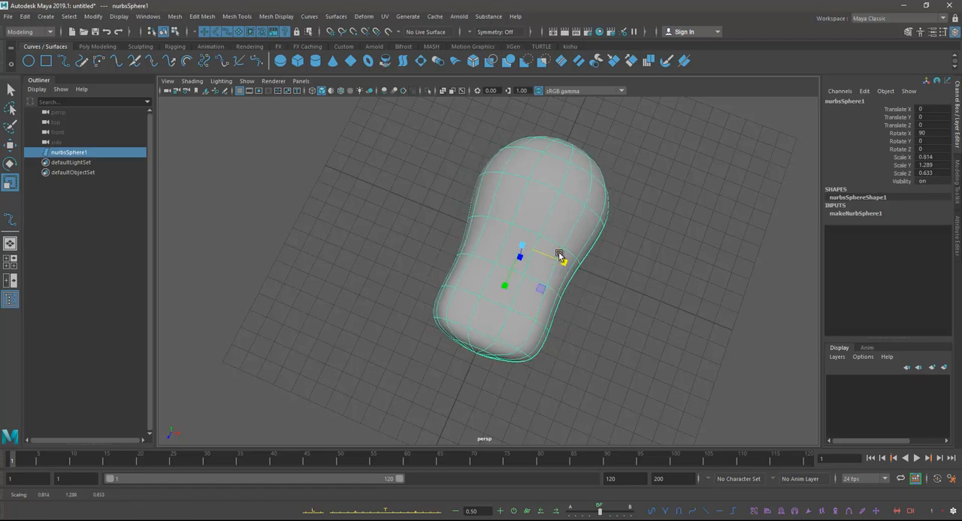
pyautogui.keyDown('alt'); pyautogui.moveTo(590, 232); pyautogui.dragTo(612, 213); pyautogui.keyUp('alt')
pyautogui.moveTo(538, 195); pyautogui.dragTo(483, 198, button='right')
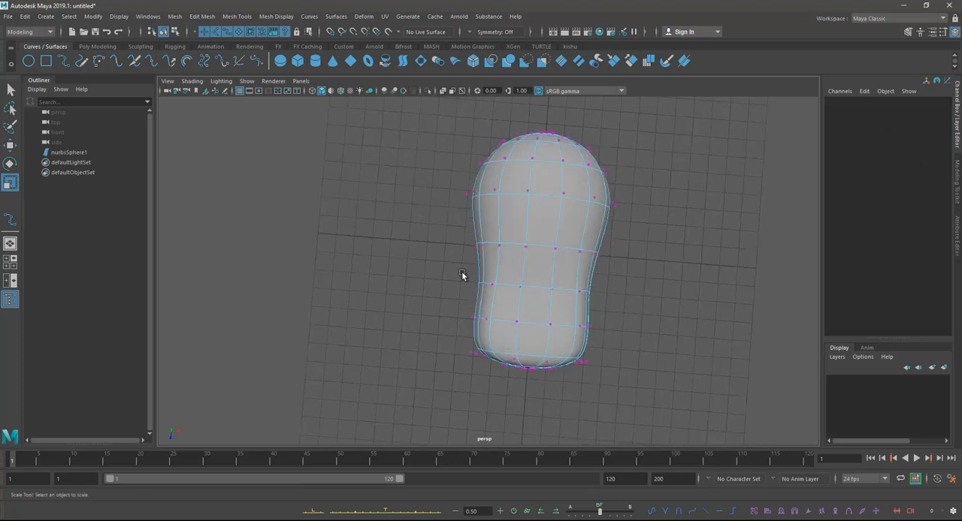
# Step: Move control vertex row cv[9] slightly outward along the body's length in the side view
pyautogui.moveTo(601, 299); pyautogui.dragTo(569, 200)
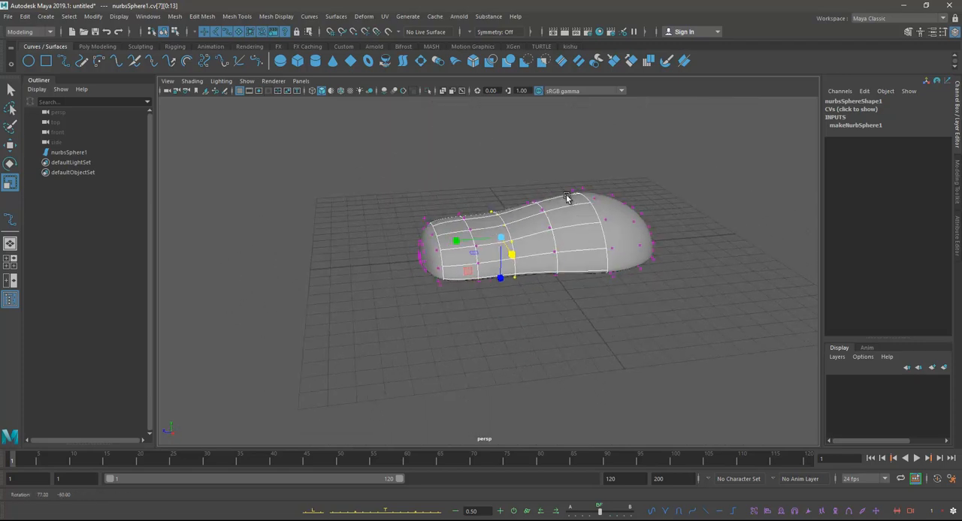
pyautogui.keyDown('alt'); pyautogui.moveTo(570, 254); pyautogui.dragTo(583, 301); pyautogui.keyUp('alt')
pyautogui.press('space')
pyautogui.press('space')
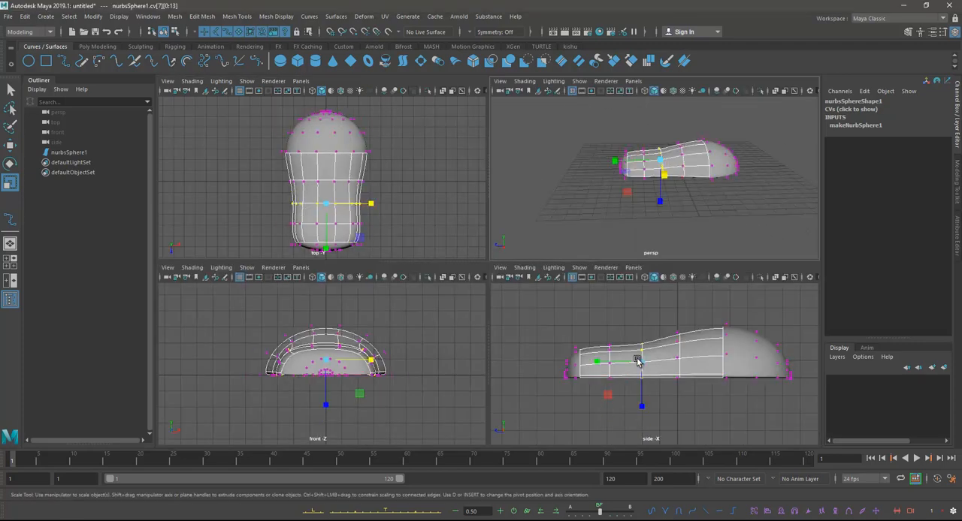
pyautogui.keyDown('alt'); pyautogui.moveTo(504, 275); pyautogui.dragTo(510, 277, button='middle'); pyautogui.keyUp('alt')
pyautogui.keyDown('alt'); pyautogui.moveTo(510, 277); pyautogui.dragTo(526, 270, button='right'); pyautogui.keyUp('alt')
pyautogui.moveTo(307, 222); pyautogui.dragTo(331, 336)
pyautogui.press('w')
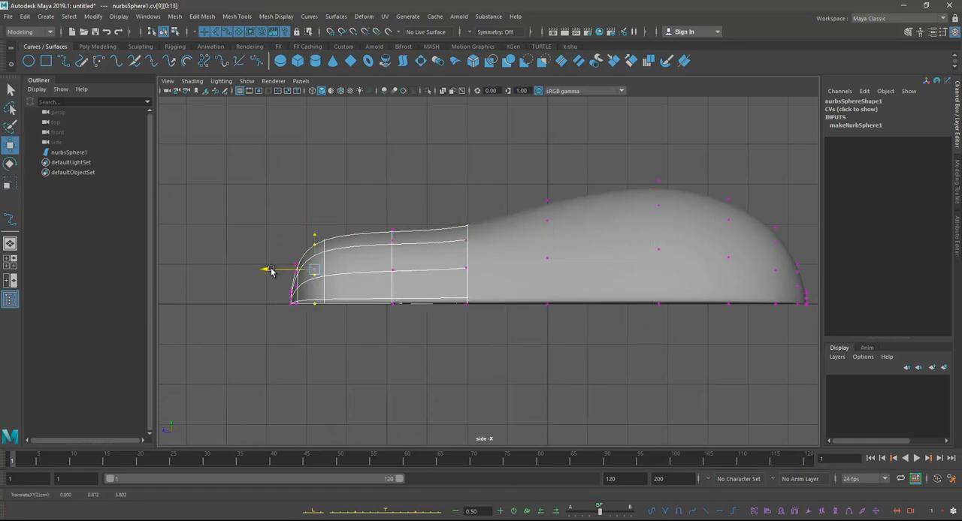
pyautogui.keyDown('alt'); pyautogui.moveTo(264, 271); pyautogui.dragTo(286, 274, button='middle'); pyautogui.keyUp('alt')
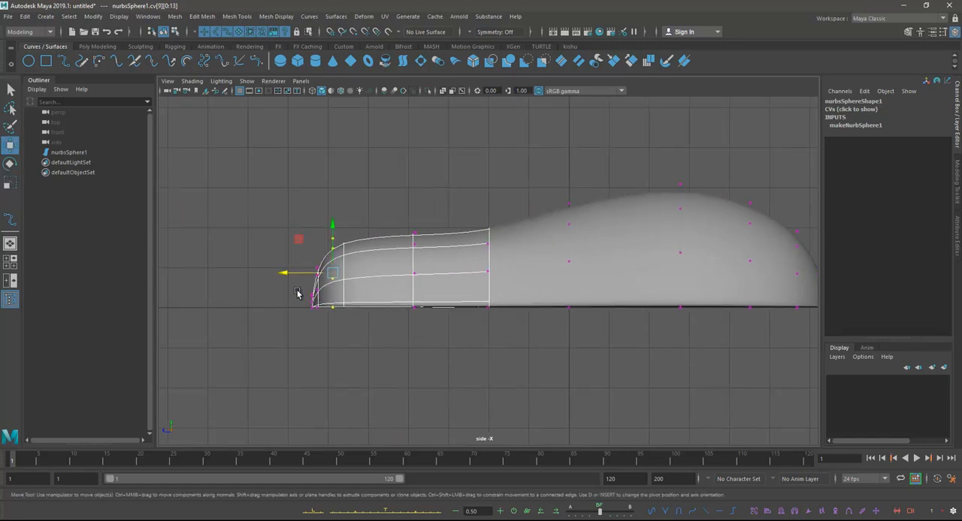
# Step: Move the tip control vertex rows cv[11:12] slightly inward along the length to flatten the narrow end
pyautogui.moveTo(313, 314); pyautogui.dragTo(315, 316)
pyautogui.keyDown('alt'); pyautogui.moveTo(316, 316); pyautogui.dragTo(321, 318, button='middle'); pyautogui.keyUp('alt')
pyautogui.moveTo(272, 306); pyautogui.dragTo(274, 308)
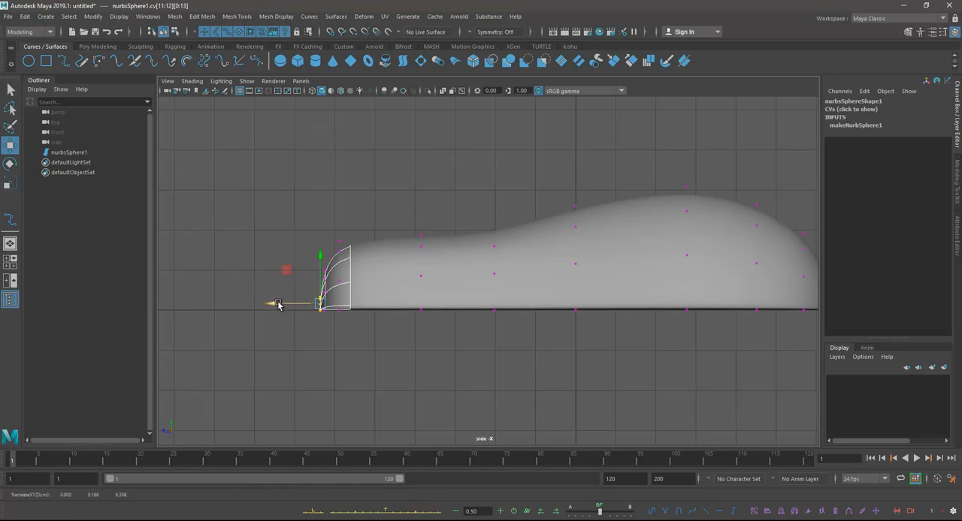
# Step: Examine the body's overall shape from several angles in the perspective view, with the object selected
pyautogui.keyDown('alt'); pyautogui.moveTo(434, 312); pyautogui.dragTo(430, 313, button='right'); pyautogui.keyUp('alt')
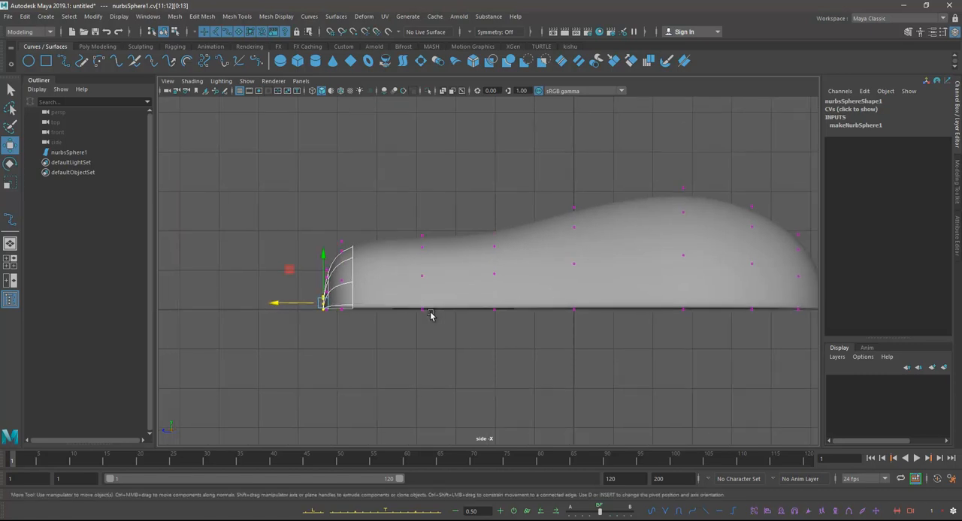
pyautogui.press('space')
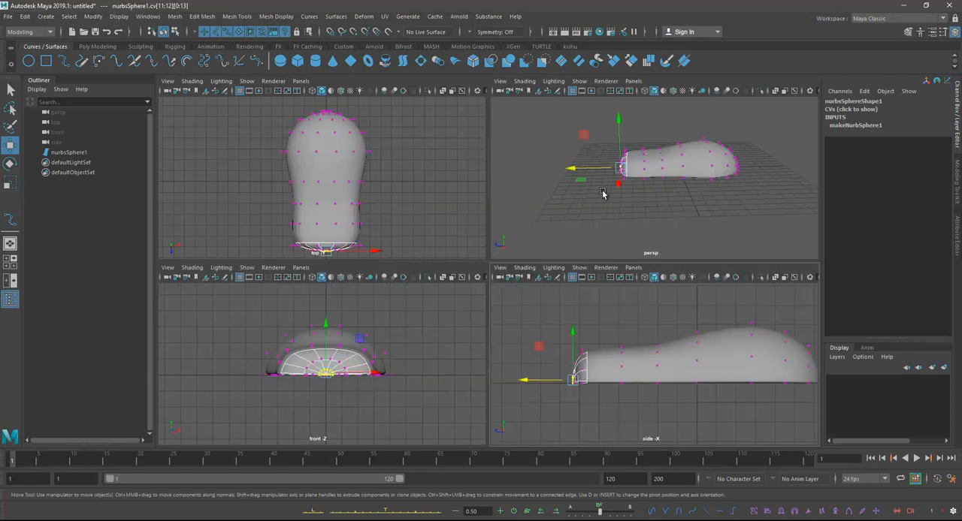
pyautogui.press('space')
pyautogui.keyDown('alt'); pyautogui.moveTo(526, 244); pyautogui.dragTo(547, 250); pyautogui.keyUp('alt')
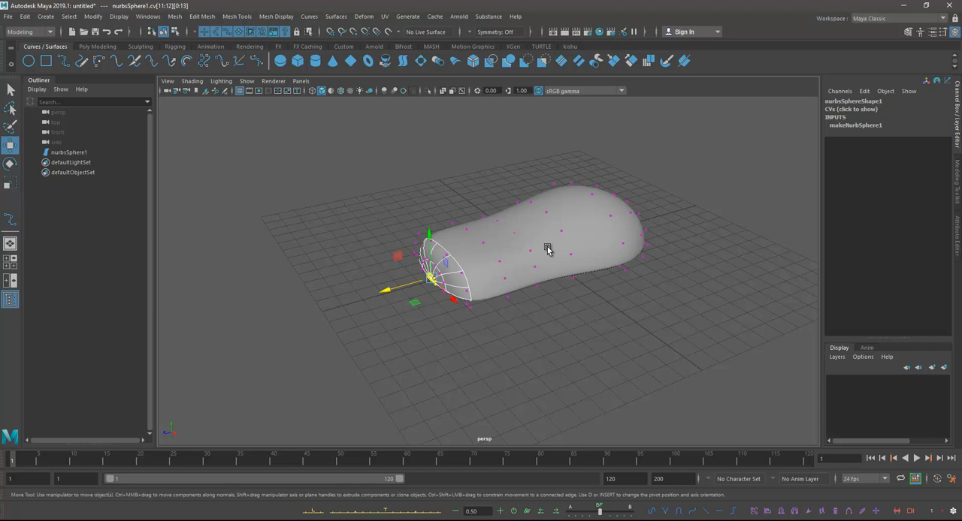
pyautogui.keyDown('alt'); pyautogui.moveTo(547, 251); pyautogui.dragTo(566, 205); pyautogui.keyUp('alt')
pyautogui.moveTo(566, 203); pyautogui.dragTo(603, 180, button='right')
pyautogui.click(704, 313)
pyautogui.keyDown('alt'); pyautogui.moveTo(618, 254); pyautogui.dragTo(594, 295); pyautogui.keyUp('alt')
pyautogui.click(607, 271)
pyautogui.click(594, 295)
pyautogui.click(499, 254)
pyautogui.keyDown('alt'); pyautogui.moveTo(498, 253); pyautogui.dragTo(599, 299); pyautogui.keyUp('alt')
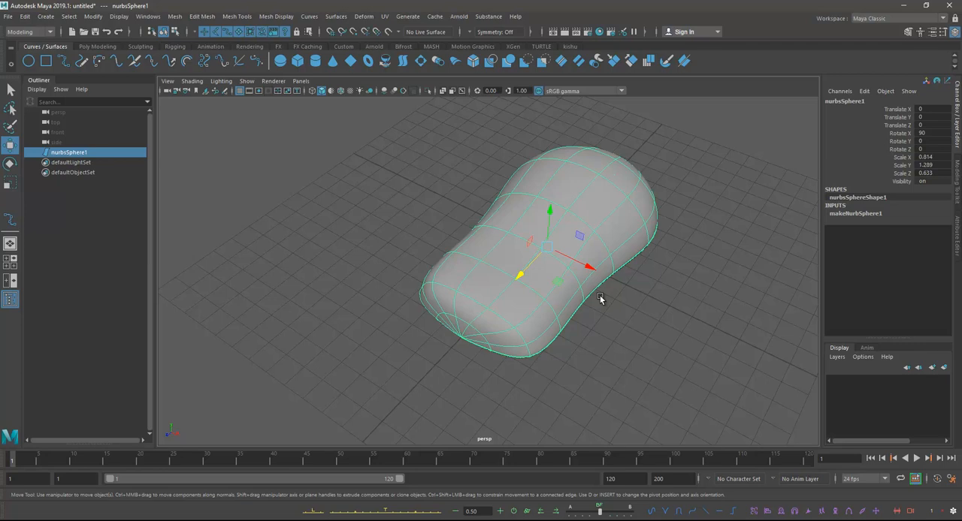
pyautogui.keyDown('alt'); pyautogui.moveTo(599, 298); pyautogui.dragTo(678, 267); pyautogui.keyUp('alt')
# Step: Spread the top middle control vertices cv[4:6][11:12] apart by scaling them in width
pyautogui.moveTo(569, 238); pyautogui.dragTo(530, 242, button='right')
pyautogui.keyDown('alt'); pyautogui.moveTo(553, 243); pyautogui.dragTo(638, 201); pyautogui.keyUp('alt')
pyautogui.moveTo(517, 171); pyautogui.dragTo(575, 198)
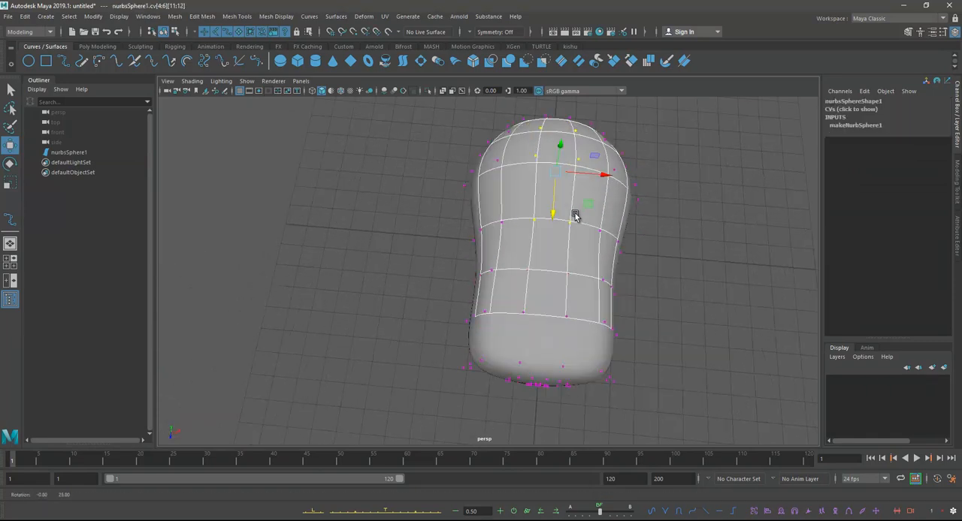
pyautogui.press('e')
pyautogui.press('r')
pyautogui.moveTo(599, 175); pyautogui.dragTo(614, 176)
pyautogui.keyDown('alt'); pyautogui.moveTo(602, 200); pyautogui.dragTo(605, 155, button='middle'); pyautogui.keyUp('alt')
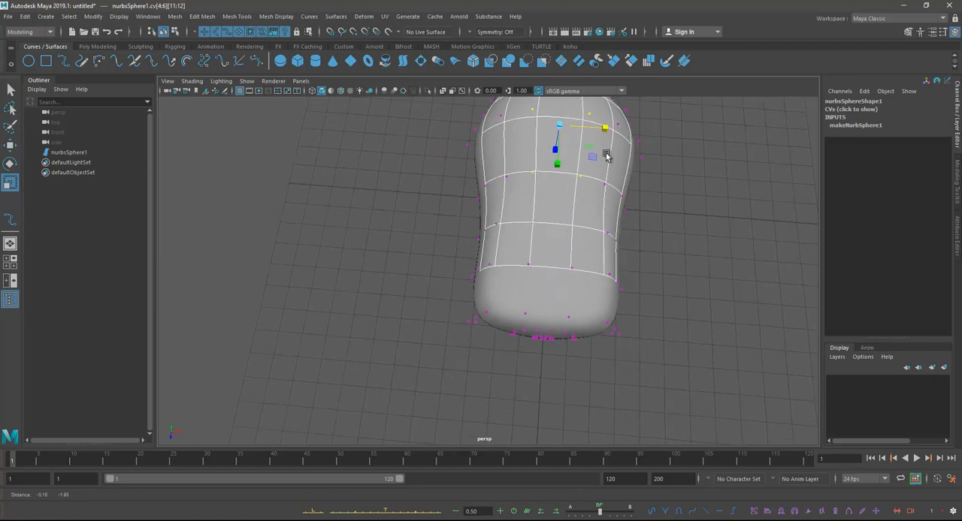
# Step: Scale the top middle control vertices outward in width, with cv[7][11:12] added to the selection, and do the same for cv[8][11:12]
pyautogui.keyDown('shift'); pyautogui.click(532, 224); pyautogui.keyUp('shift')
pyautogui.keyDown('alt'); pyautogui.moveTo(589, 238); pyautogui.dragTo(606, 222); pyautogui.keyUp('alt')
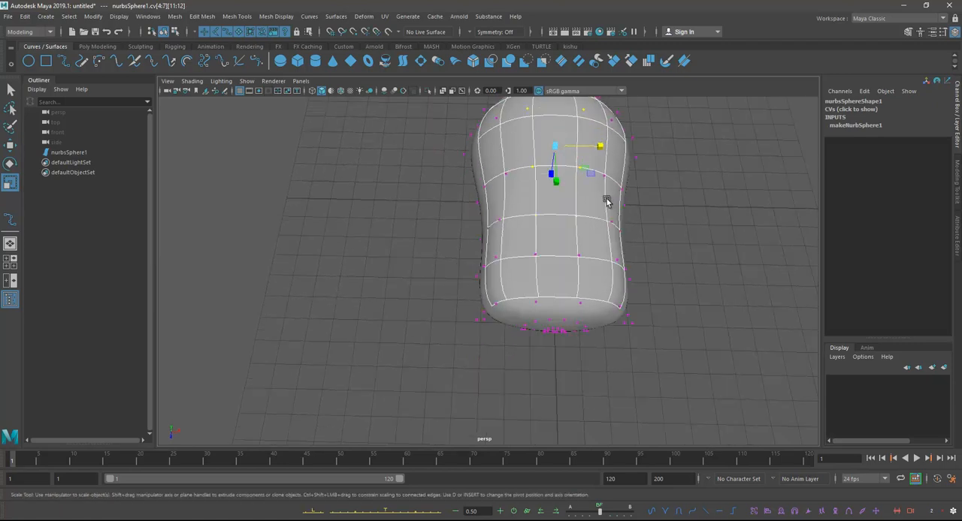
pyautogui.keyDown('alt'); pyautogui.moveTo(611, 145); pyautogui.dragTo(535, 234); pyautogui.keyUp('alt')
pyautogui.click(534, 233)
pyautogui.keyDown('alt'); pyautogui.moveTo(584, 239); pyautogui.dragTo(560, 206, button='right'); pyautogui.keyUp('alt')
pyautogui.keyDown('shift'); pyautogui.click(642, 199); pyautogui.keyUp('shift')
pyautogui.keyDown('alt'); pyautogui.moveTo(561, 205); pyautogui.dragTo(560, 247, button='middle'); pyautogui.keyUp('alt')
pyautogui.moveTo(596, 276); pyautogui.dragTo(608, 279)
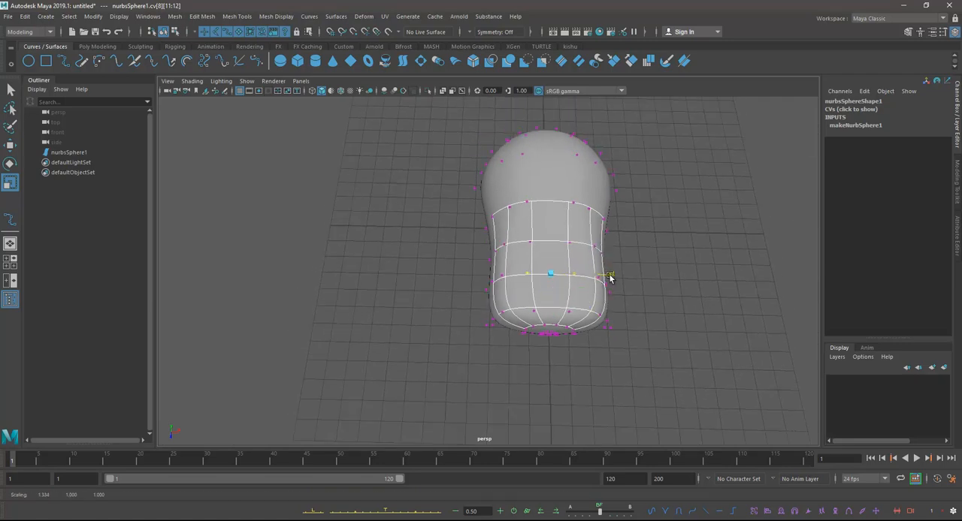
pyautogui.keyDown('alt'); pyautogui.moveTo(589, 219); pyautogui.dragTo(591, 267); pyautogui.keyUp('alt')
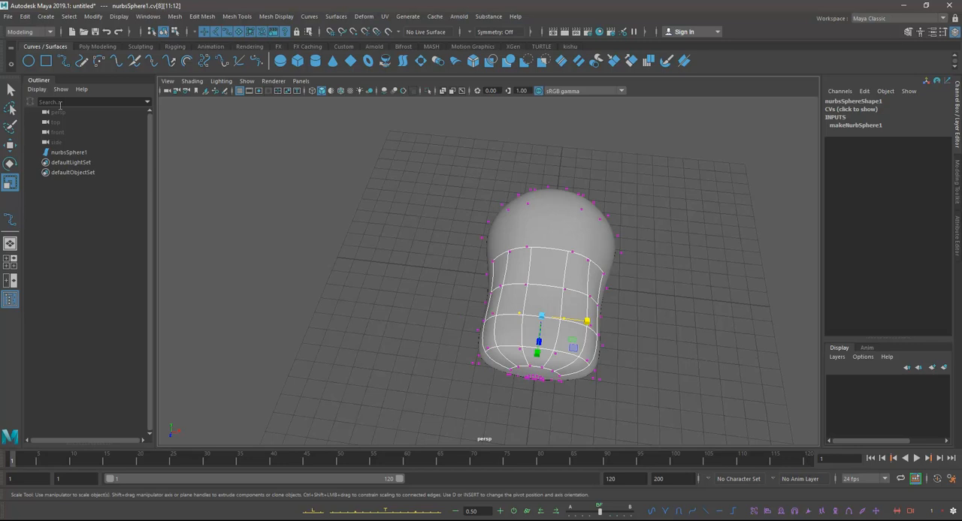
# Step: Select the top middle control vertices cv[7:9][11:12] at the narrow end and scale them apart in width
pyautogui.click(10, 89)
pyautogui.keyDown('alt'); pyautogui.moveTo(532, 329); pyautogui.dragTo(524, 280); pyautogui.keyUp('alt')
pyautogui.click(524, 271)
pyautogui.keyDown('shift'); pyautogui.click(569, 275); pyautogui.keyUp('shift')
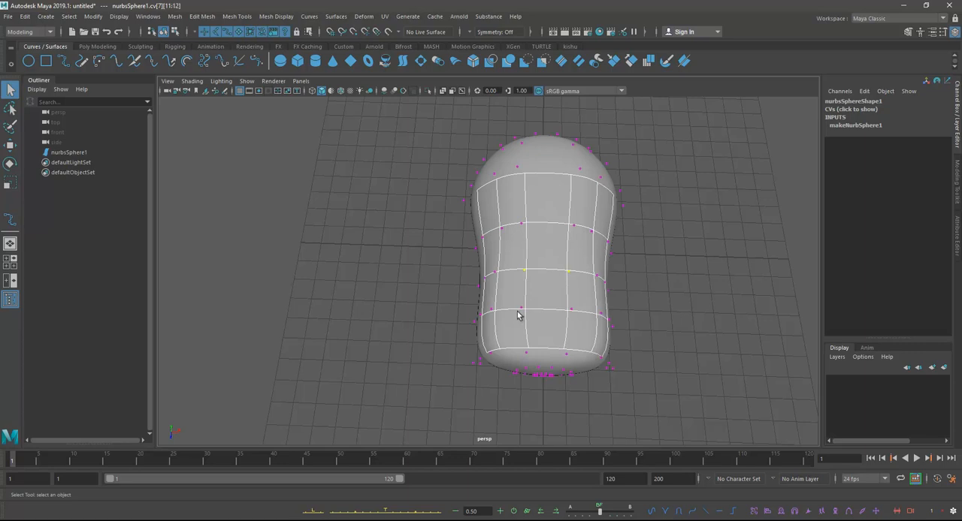
pyautogui.keyDown('shift'); pyautogui.click(522, 312); pyautogui.keyUp('shift')
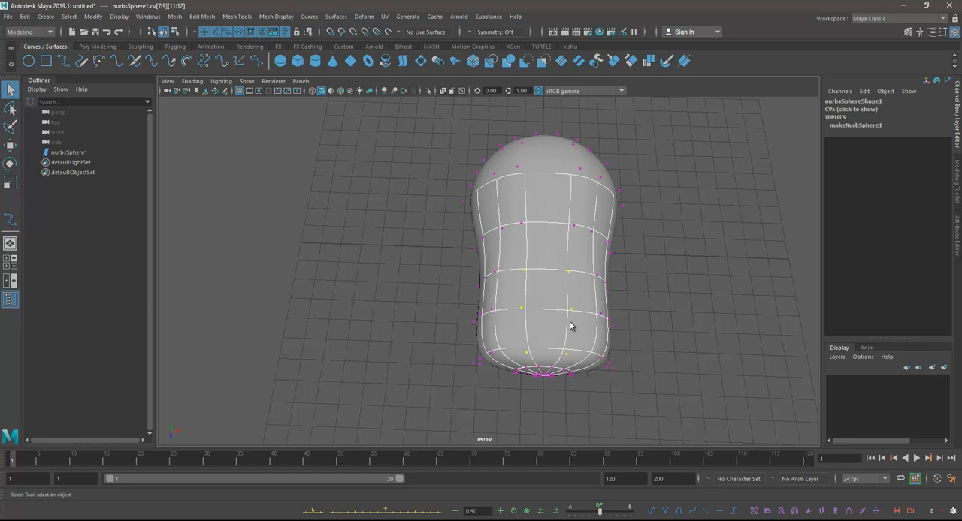
pyautogui.press('r')
pyautogui.moveTo(591, 314); pyautogui.dragTo(498, 254)
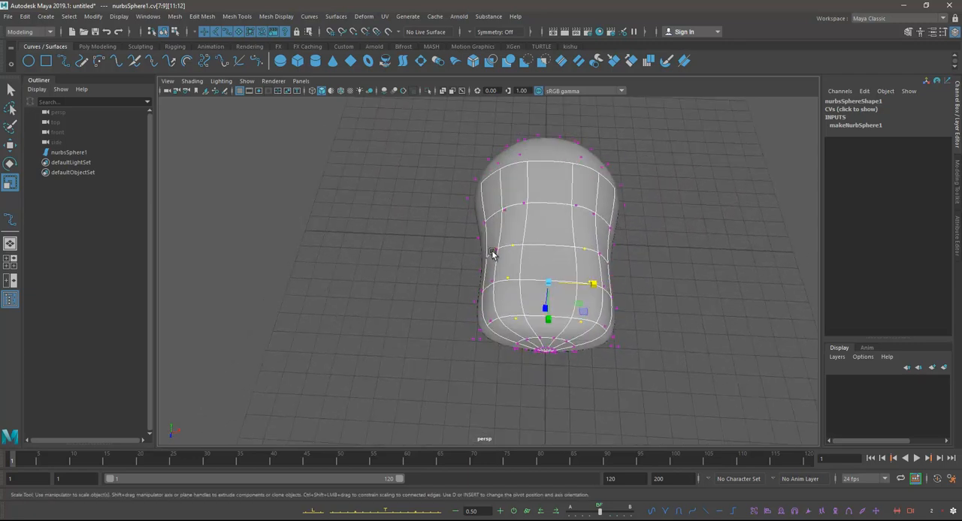
# Step: Select control vertices cv[7:9][10] and their mirrored counterparts on the opposite side, and scale them in width
pyautogui.click(497, 250)
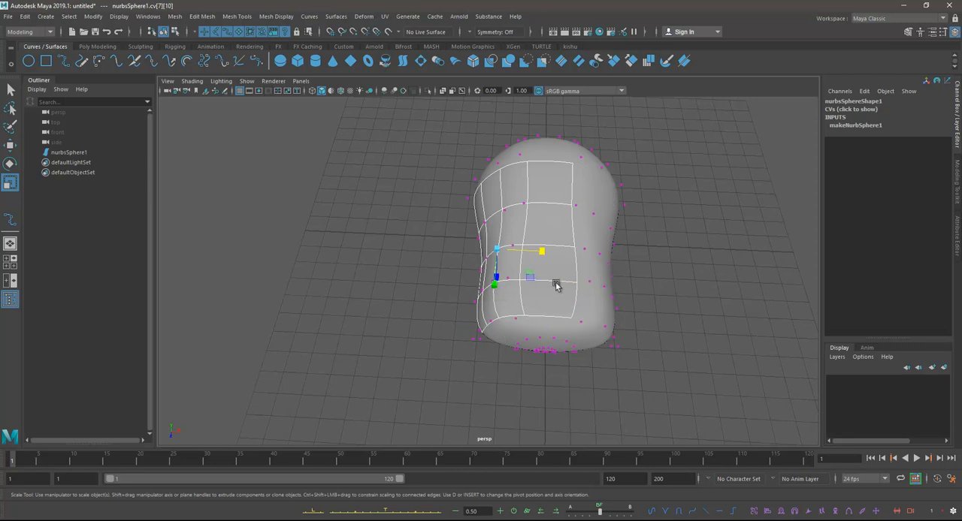
pyautogui.scroll(2, 550, 278)
pyautogui.keyDown('alt'); pyautogui.moveTo(550, 278); pyautogui.dragTo(554, 250, button='middle'); pyautogui.keyUp('alt')
pyautogui.scroll(2, 555, 250)
pyautogui.scroll(1, 554, 250)
pyautogui.keyDown('shift'); pyautogui.click(495, 306); pyautogui.keyUp('shift')
pyautogui.keyDown('shift'); pyautogui.click(495, 306); pyautogui.keyUp('shift')
pyautogui.keyDown('alt'); pyautogui.moveTo(528, 318); pyautogui.dragTo(617, 275); pyautogui.keyUp('alt')
pyautogui.keyDown('shift'); pyautogui.click(625, 251); pyautogui.keyUp('shift')
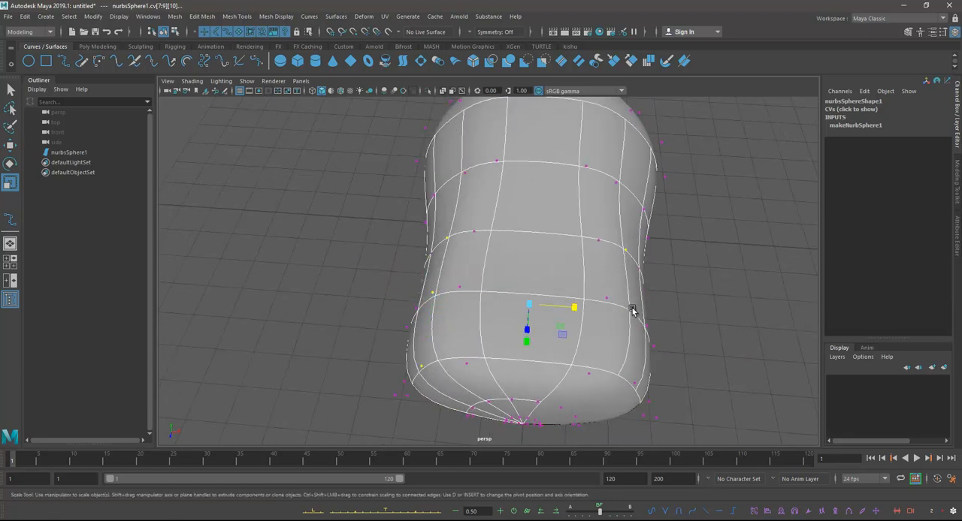
pyautogui.keyDown('shift'); pyautogui.click(632, 308); pyautogui.keyUp('shift')
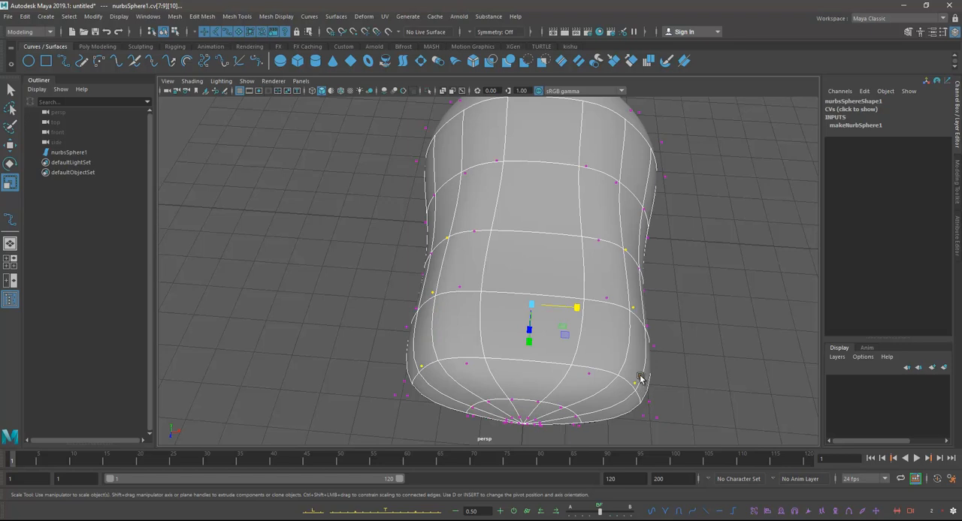
pyautogui.keyDown('alt'); pyautogui.moveTo(636, 384); pyautogui.dragTo(593, 316, button='right'); pyautogui.keyUp('alt')
# Step: Lower the selected upper side control vertices of rows cv[7:9] with the Move tool
pyautogui.moveTo(569, 299); pyautogui.dragTo(631, 197)
pyautogui.press('w')
pyautogui.keyDown('alt'); pyautogui.moveTo(676, 229); pyautogui.dragTo(466, 312); pyautogui.keyUp('alt')
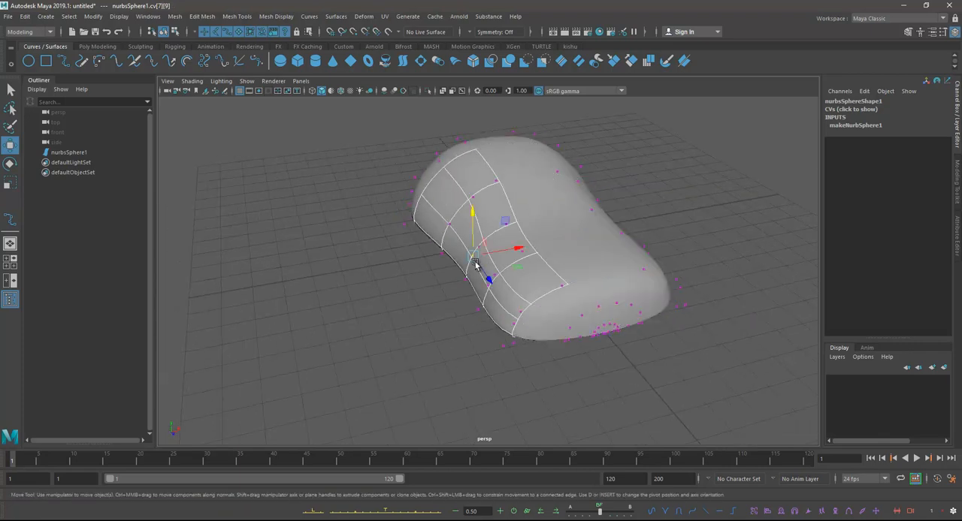
# Step: Select the lower side control vertices of rows cv[7:9] in the wireframe side view and scale them in width in perspective
pyautogui.click(11, 89)
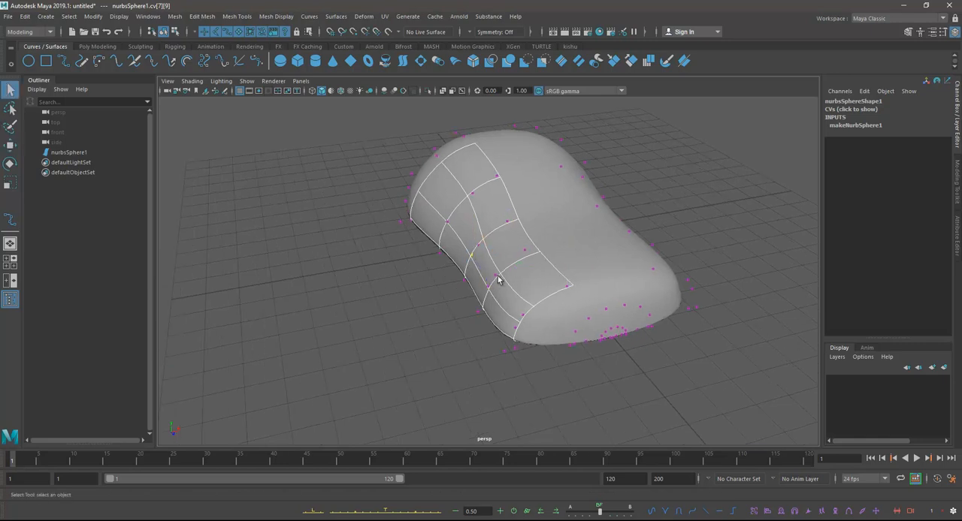
pyautogui.keyDown('alt'); pyautogui.moveTo(490, 290); pyautogui.dragTo(522, 273); pyautogui.keyUp('alt')
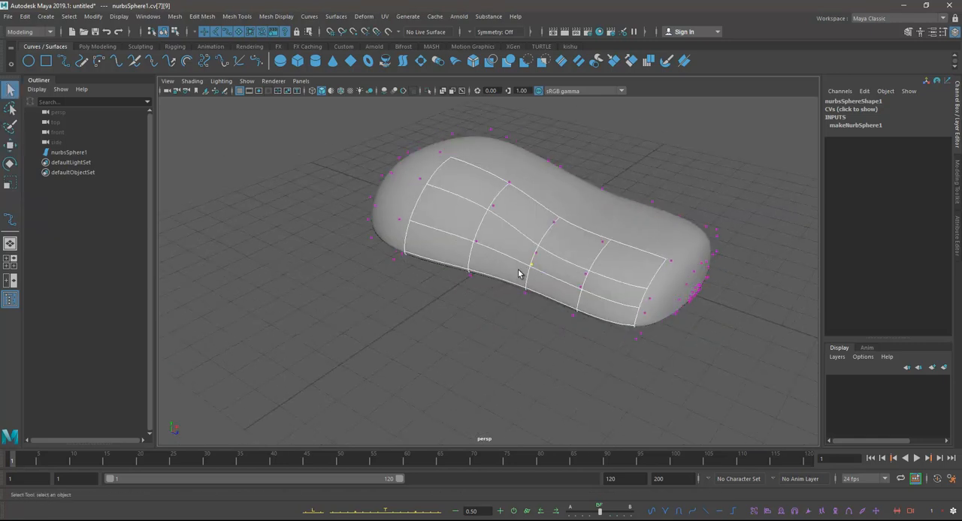
pyautogui.press('space')
pyautogui.press('space')
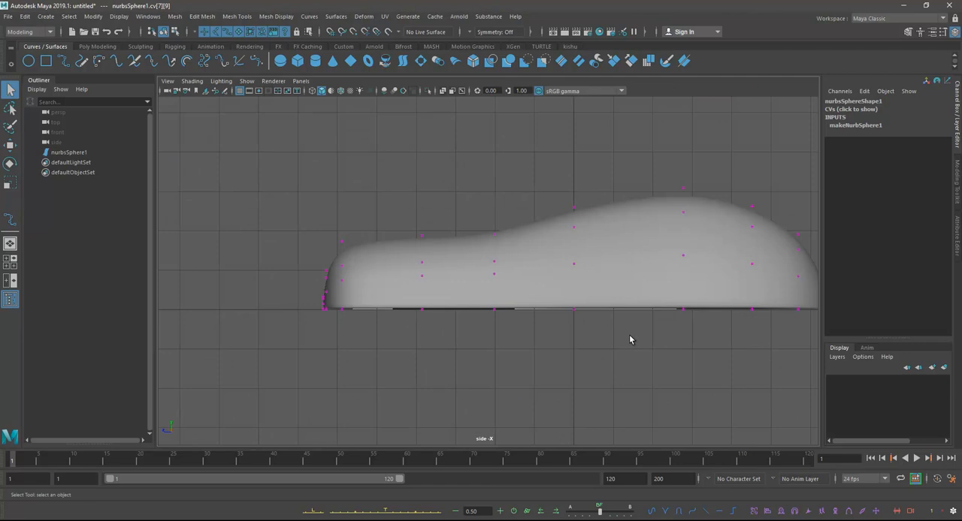
pyautogui.press('4')
pyautogui.moveTo(335, 275); pyautogui.dragTo(435, 299)
pyautogui.moveTo(481, 269); pyautogui.dragTo(501, 277)
pyautogui.press('space')
pyautogui.press('space')
pyautogui.keyDown('alt'); pyautogui.moveTo(563, 219); pyautogui.dragTo(601, 215); pyautogui.keyUp('alt')
pyautogui.press('w')
pyautogui.moveTo(614, 178); pyautogui.dragTo(616, 260)
pyautogui.press('r')
pyautogui.keyDown('alt'); pyautogui.moveTo(625, 300); pyautogui.dragTo(505, 234); pyautogui.keyUp('alt')
# Step: Examine the smoothed side and waist contours in object mode from different angles
pyautogui.moveTo(576, 195); pyautogui.dragTo(651, 155, button='right')
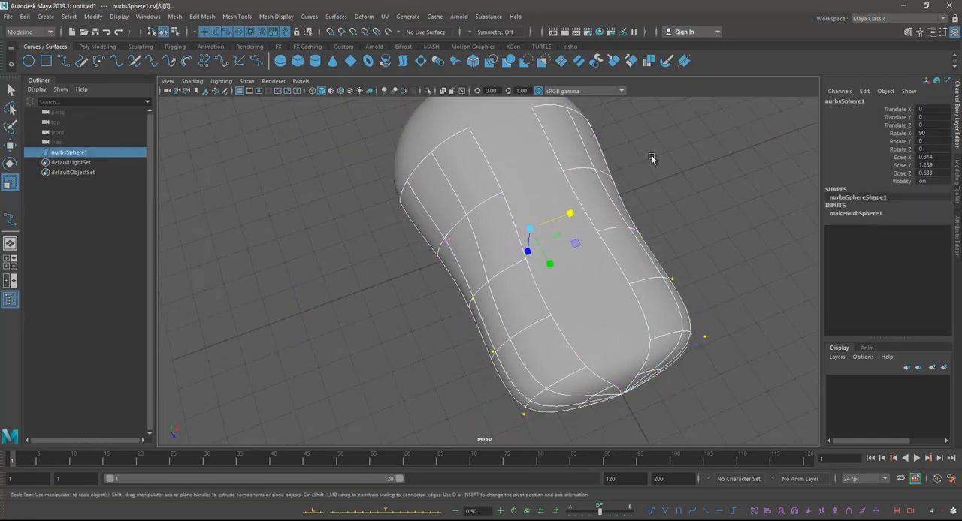
pyautogui.click(650, 155)
pyautogui.scroll(-3, 615, 211)
pyautogui.keyDown('alt'); pyautogui.moveTo(614, 211); pyautogui.dragTo(475, 194); pyautogui.keyUp('alt')
pyautogui.click(527, 220)
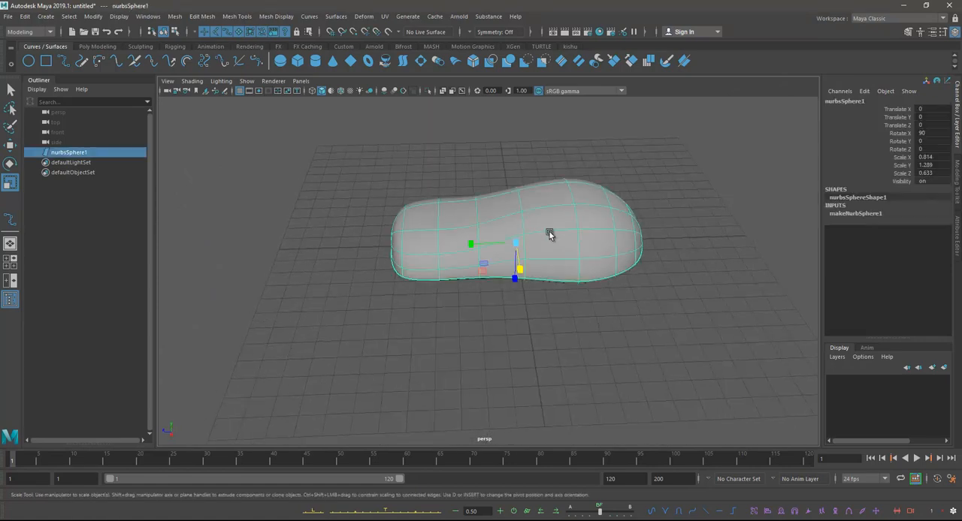
pyautogui.moveTo(573, 238)
pyautogui.keyDown('alt'); pyautogui.mouseDown()
pyautogui.moveTo(596, 213)
pyautogui.moveTo(567, 230)
pyautogui.mouseUp(); pyautogui.keyUp('alt')
pyautogui.moveTo(566, 230); pyautogui.dragTo(530, 243, button='right')
# Step: Select the mirrored pair of upper side control vertices in row cv[5], scale them in width, and adjust their height
pyautogui.keyDown('alt'); pyautogui.moveTo(531, 243); pyautogui.dragTo(498, 227); pyautogui.keyUp('alt')
pyautogui.click(589, 224)
pyautogui.keyDown('shift'); pyautogui.click(436, 215); pyautogui.keyUp('shift')
pyautogui.press('w')
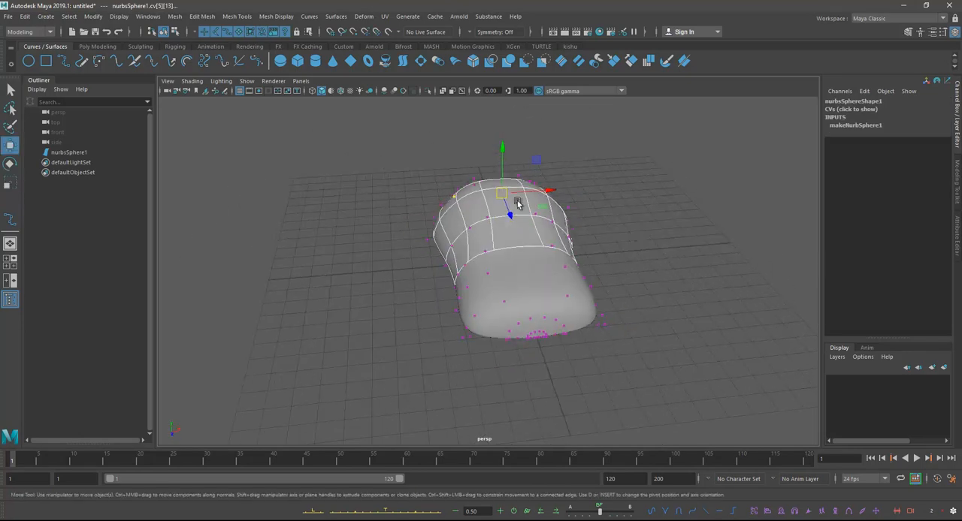
pyautogui.press('e')
pyautogui.press('r')
pyautogui.moveTo(549, 193); pyautogui.dragTo(552, 194)
pyautogui.press('w')
pyautogui.keyDown('alt'); pyautogui.moveTo(518, 239); pyautogui.dragTo(504, 161); pyautogui.keyUp('alt')
pyautogui.keyDown('alt'); pyautogui.moveTo(482, 210); pyautogui.dragTo(626, 263); pyautogui.keyUp('alt')
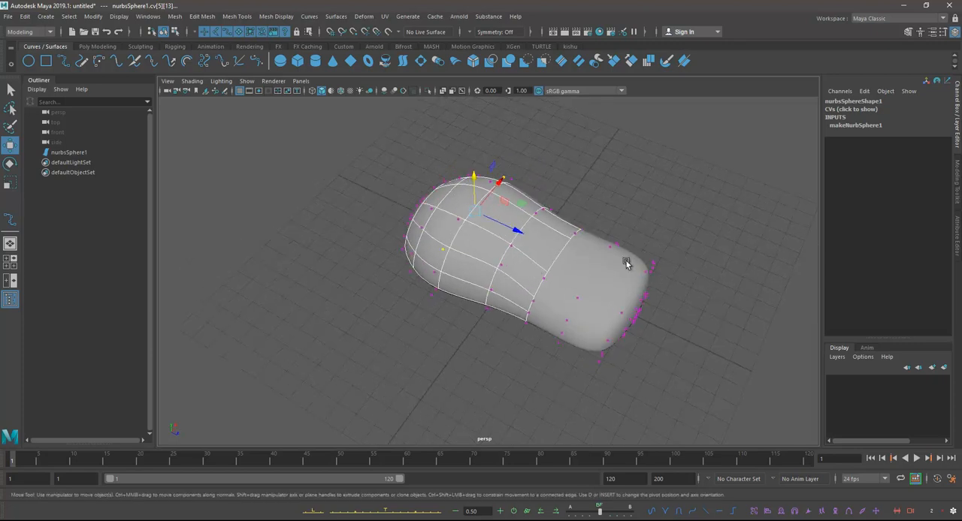
pyautogui.keyDown('alt'); pyautogui.moveTo(528, 257); pyautogui.dragTo(675, 248); pyautogui.keyUp('alt')
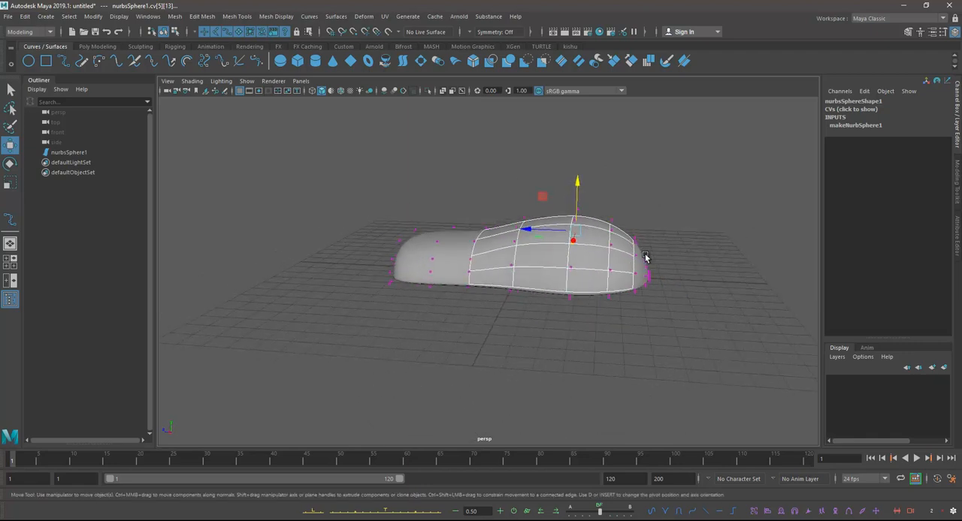
# Step: Select control vertex rows cv[0:3] at the rounded end in the side view and scale them slightly along the body's length
pyautogui.press('space')
pyautogui.press('space')
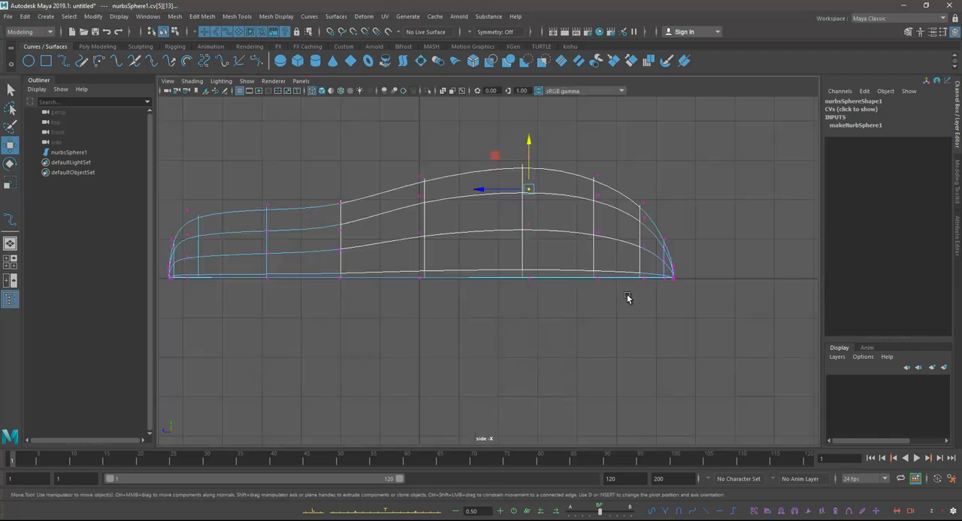
pyautogui.moveTo(633, 194); pyautogui.dragTo(710, 323)
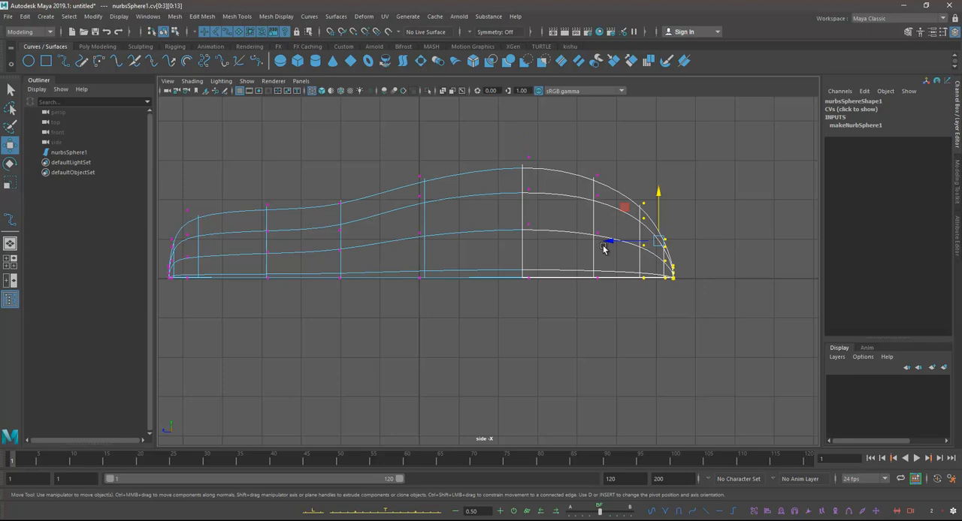
pyautogui.press('r')
pyautogui.moveTo(614, 246); pyautogui.dragTo(619, 246)
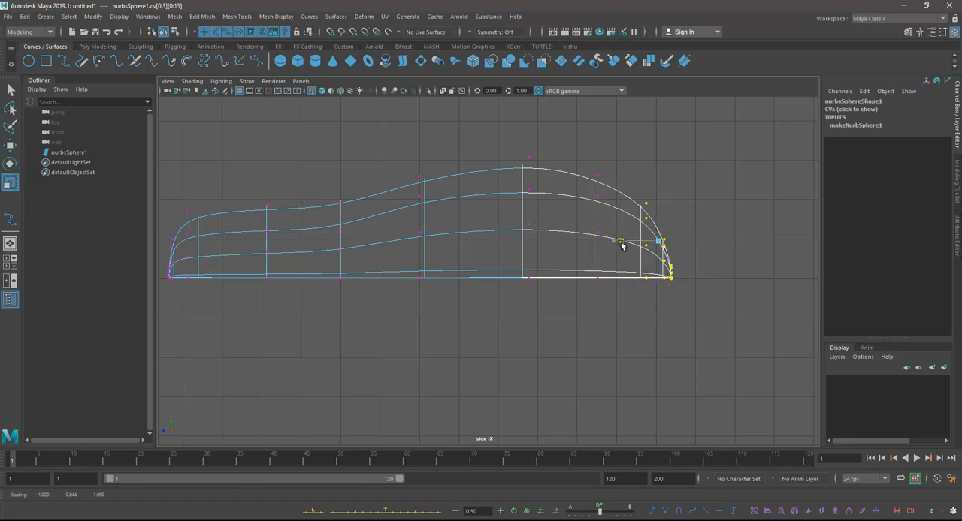
# Step: Move control vertex rows cv[4] and cv[5] slightly along the length toward the rounded end
pyautogui.keyDown('alt'); pyautogui.moveTo(623, 252); pyautogui.dragTo(651, 267, button='middle'); pyautogui.keyUp('alt')
pyautogui.moveTo(612, 176); pyautogui.dragTo(655, 327)
pyautogui.press('w')
pyautogui.moveTo(583, 242); pyautogui.dragTo(591, 243)
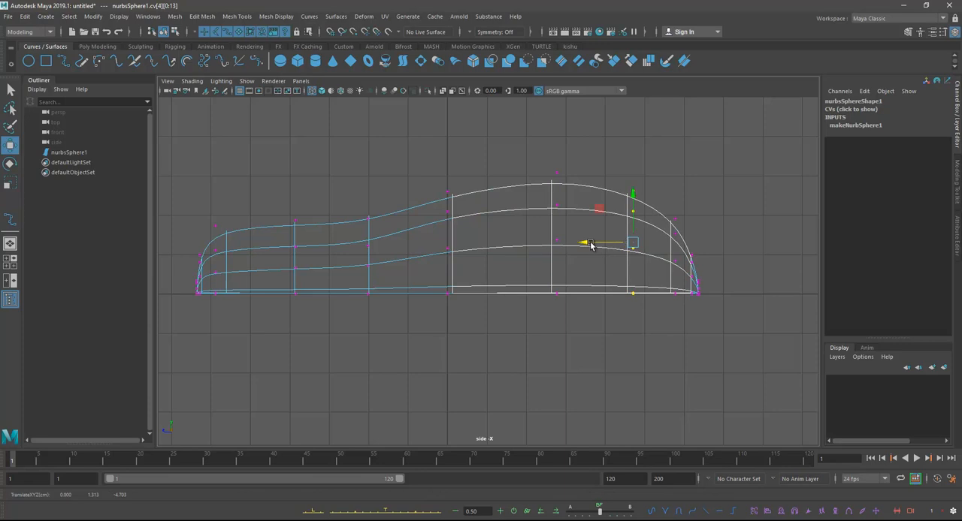
pyautogui.keyDown('alt'); pyautogui.moveTo(531, 177); pyautogui.dragTo(562, 200, button='middle'); pyautogui.keyUp('alt')
pyautogui.moveTo(618, 318); pyautogui.dragTo(618, 318)
pyautogui.moveTo(541, 258); pyautogui.dragTo(552, 258)
# Step: Shift control vertex rows cv[6] and cv[7] toward the rounded end and row cv[9] slightly toward the narrow end
pyautogui.moveTo(457, 191); pyautogui.dragTo(499, 343)
pyautogui.moveTo(433, 266); pyautogui.dragTo(450, 267)
pyautogui.moveTo(380, 223); pyautogui.dragTo(446, 359)
pyautogui.moveTo(352, 283); pyautogui.dragTo(373, 286)
pyautogui.keyDown('alt'); pyautogui.moveTo(305, 295); pyautogui.dragTo(381, 311, button='middle'); pyautogui.keyUp('alt')
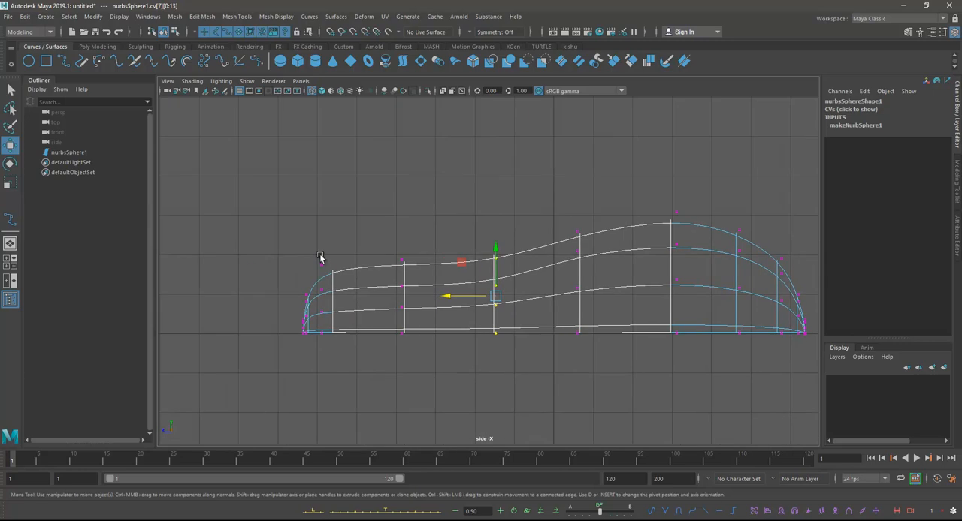
pyautogui.moveTo(352, 373); pyautogui.dragTo(352, 373)
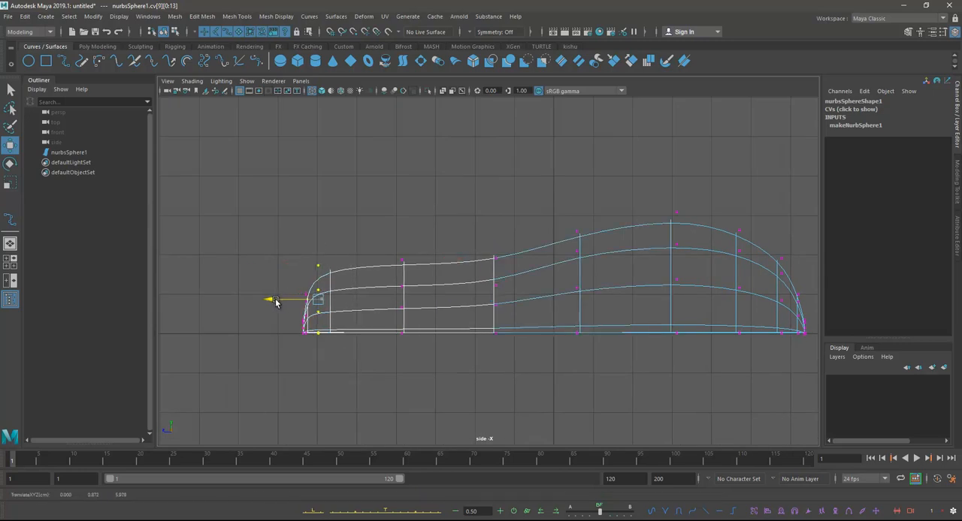
# Step: Examine the respaced body shape in object mode from the side, the narrow end and above
pyautogui.press('space')
pyautogui.press('space')
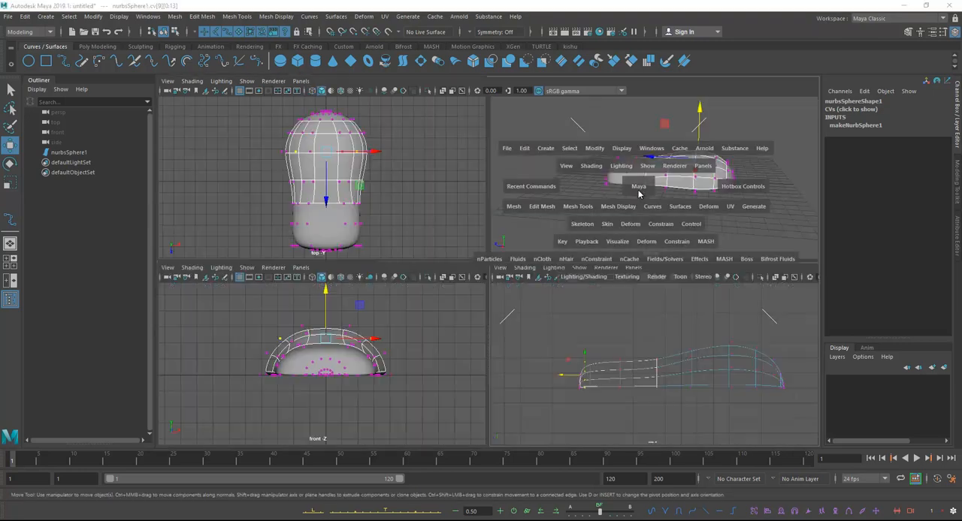
pyautogui.keyDown('alt'); pyautogui.moveTo(612, 199); pyautogui.dragTo(622, 245); pyautogui.keyUp('alt')
pyautogui.moveTo(553, 214); pyautogui.dragTo(627, 182, button='right')
pyautogui.click(694, 185)
pyautogui.click(589, 231)
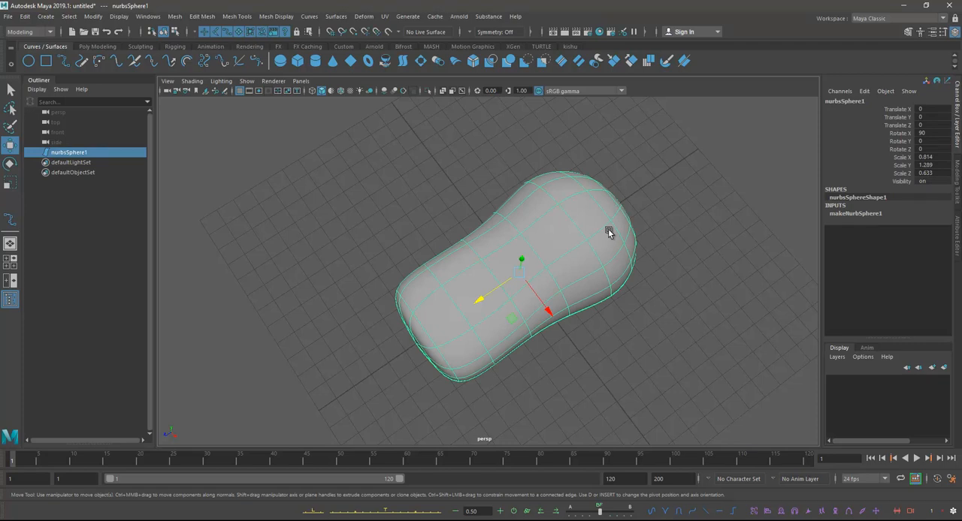
pyautogui.keyDown('alt'); pyautogui.moveTo(566, 236); pyautogui.dragTo(530, 218); pyautogui.keyUp('alt')
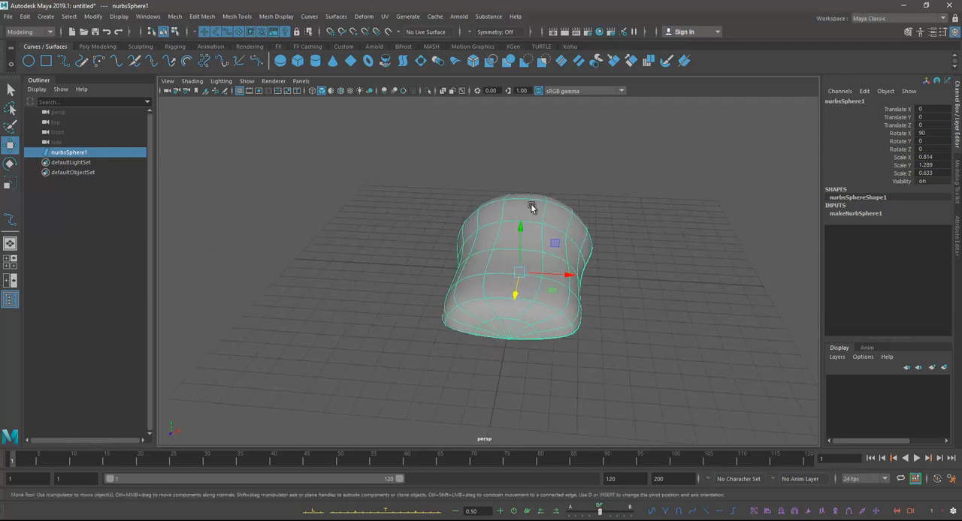
pyautogui.rightClick(533, 207)
pyautogui.click(569, 190)
pyautogui.keyDown('alt'); pyautogui.moveTo(569, 193); pyautogui.dragTo(571, 225); pyautogui.keyUp('alt')
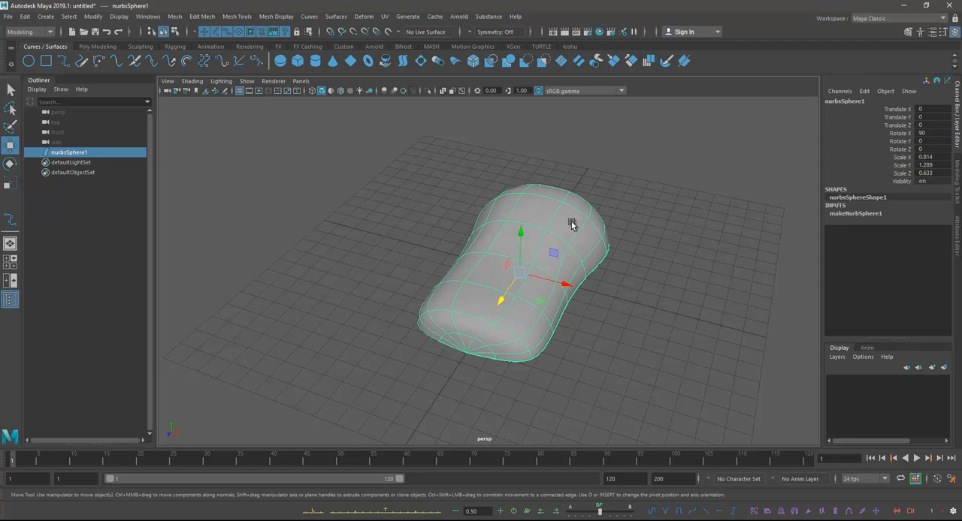
pyautogui.keyDown('alt'); pyautogui.moveTo(554, 239); pyautogui.dragTo(601, 275); pyautogui.keyUp('alt')
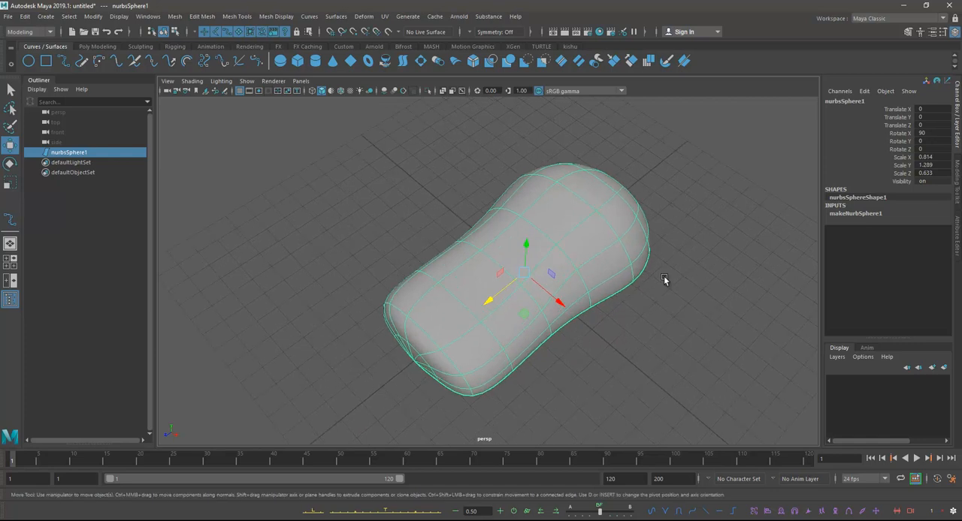
pyautogui.keyDown('alt'); pyautogui.moveTo(643, 314); pyautogui.dragTo(639, 323); pyautogui.keyUp('alt')
pyautogui.keyDown('alt'); pyautogui.moveTo(576, 264); pyautogui.dragTo(601, 253); pyautogui.keyUp('alt')
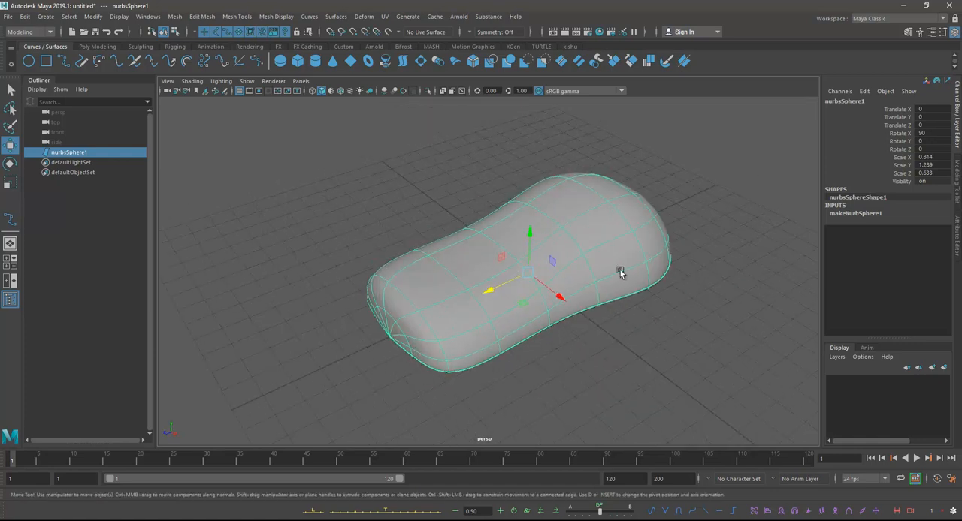
pyautogui.click(641, 339)
pyautogui.keyDown('alt'); pyautogui.moveTo(641, 339); pyautogui.dragTo(541, 359); pyautogui.keyUp('alt')
pyautogui.click(523, 255)
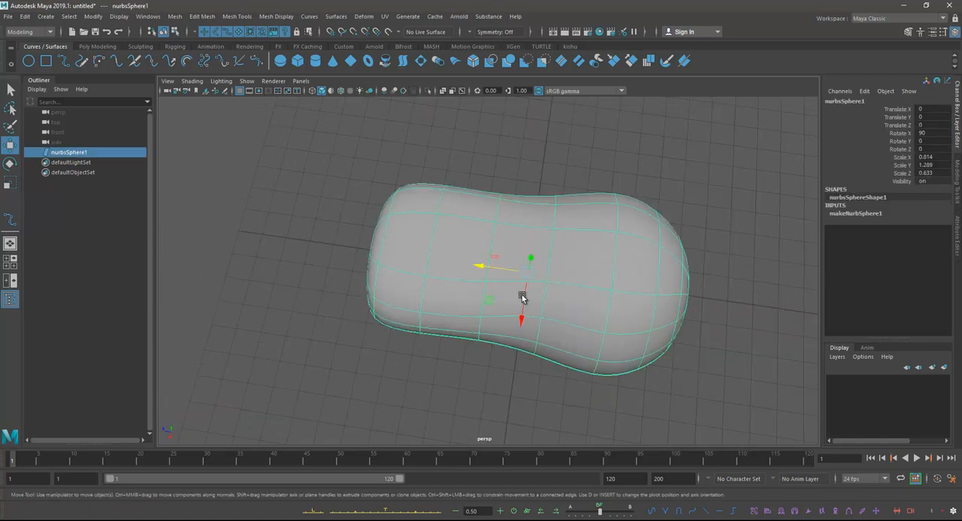
# Step: Shorten the body by moving control vertex rows cv[0:6] and then rows cv[0:5] toward the narrow end
pyautogui.moveTo(519, 234); pyautogui.dragTo(460, 230, button='right')
pyautogui.keyDown('alt'); pyautogui.moveTo(519, 172); pyautogui.dragTo(737, 455); pyautogui.keyUp('alt')
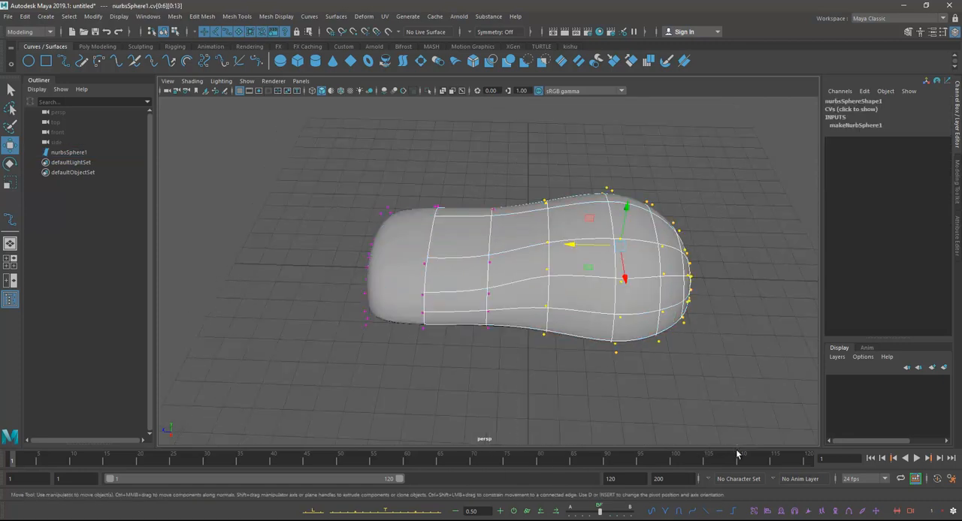
pyautogui.moveTo(569, 248); pyautogui.dragTo(556, 252)
pyautogui.moveTo(563, 159); pyautogui.dragTo(752, 441)
pyautogui.keyDown('alt'); pyautogui.moveTo(605, 252); pyautogui.dragTo(608, 305); pyautogui.keyUp('alt')
pyautogui.moveTo(599, 273); pyautogui.dragTo(593, 271)
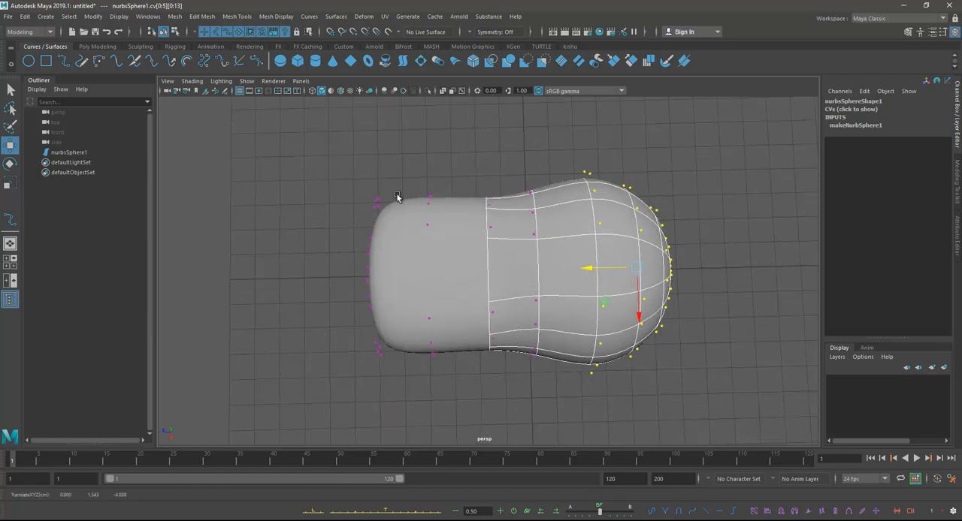
# Step: Move control vertex rows cv[8:12] at the narrow end slightly inward along the length and check the shape in object mode
pyautogui.moveTo(335, 173); pyautogui.dragTo(421, 362)
pyautogui.moveTo(451, 390)
pyautogui.keyDown('alt'); pyautogui.mouseDown()
pyautogui.moveTo(501, 388)
pyautogui.moveTo(459, 396)
pyautogui.mouseUp(); pyautogui.keyUp('alt')
pyautogui.press('e')
pyautogui.press('r')
pyautogui.press('w')
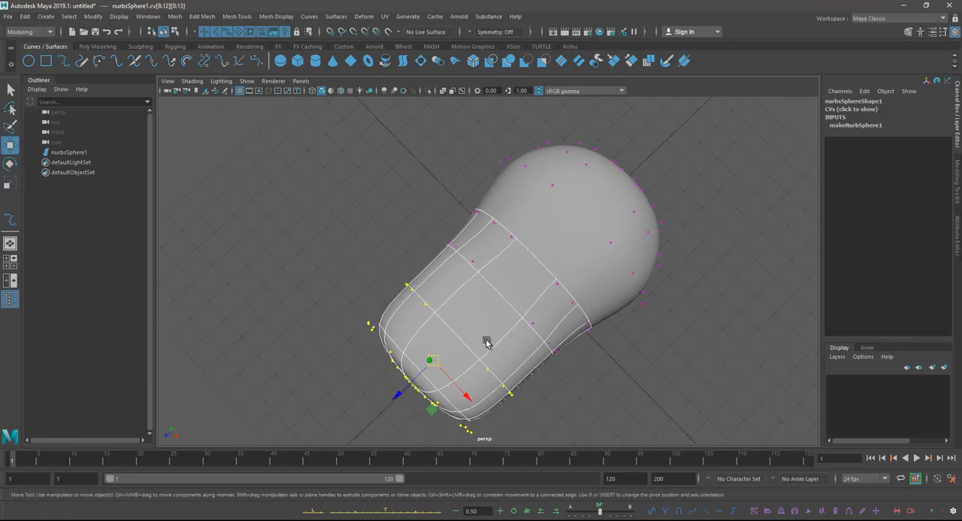
pyautogui.keyDown('alt'); pyautogui.moveTo(489, 344); pyautogui.dragTo(391, 299); pyautogui.keyUp('alt')
pyautogui.moveTo(343, 274); pyautogui.dragTo(353, 273)
pyautogui.keyDown('alt'); pyautogui.moveTo(353, 272); pyautogui.dragTo(553, 250); pyautogui.keyUp('alt')
pyautogui.click(515, 199)
pyautogui.moveTo(571, 211); pyautogui.dragTo(614, 196, button='right')
pyautogui.click(645, 167)
pyautogui.keyDown('alt'); pyautogui.moveTo(645, 167); pyautogui.dragTo(613, 258); pyautogui.keyUp('alt')
pyautogui.click(610, 251)
pyautogui.moveTo(612, 257); pyautogui.dragTo(559, 236, button='right')
# Step: Select control vertex row cv[5] across the widest part in the top view and move it slightly toward the narrow end
pyautogui.keyDown('alt'); pyautogui.moveTo(575, 243); pyautogui.dragTo(568, 163); pyautogui.keyUp('alt')
pyautogui.press('space')
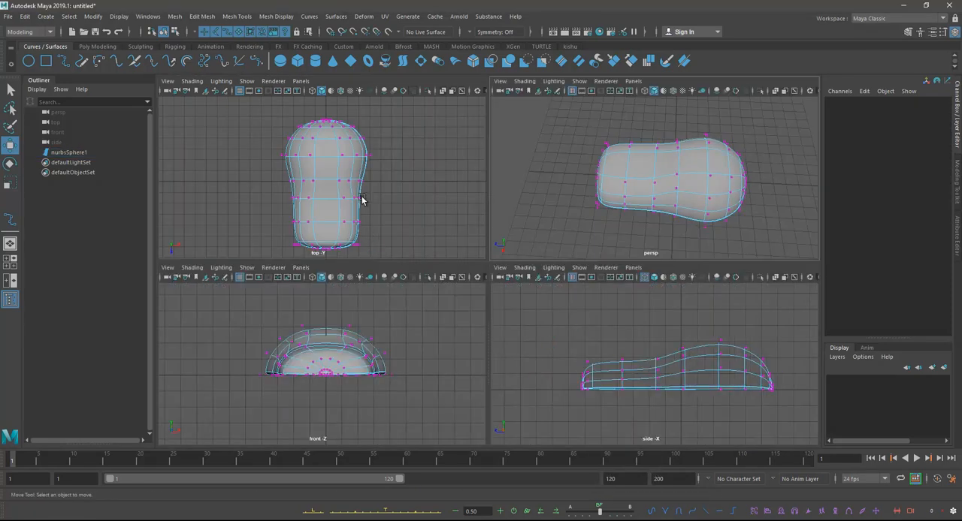
pyautogui.moveTo(272, 147); pyautogui.dragTo(383, 169)
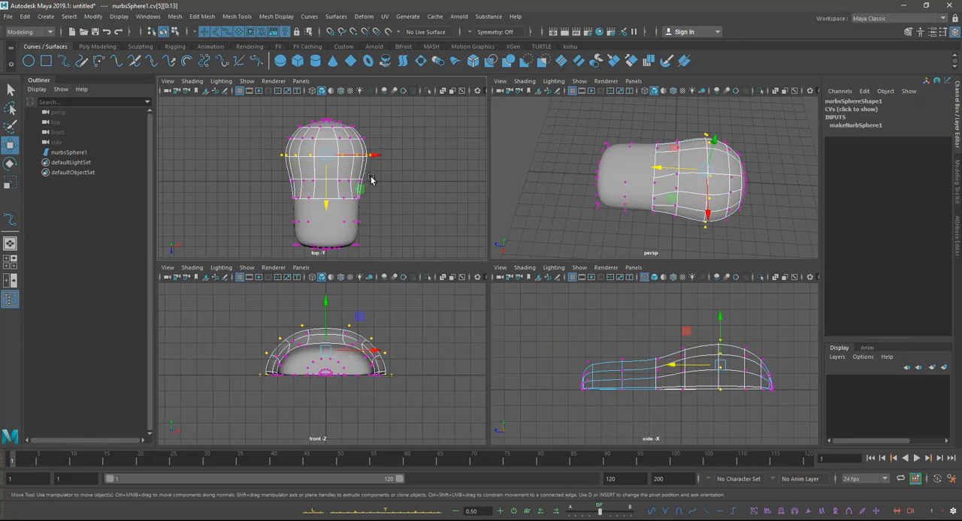
pyautogui.moveTo(330, 210); pyautogui.dragTo(317, 210)
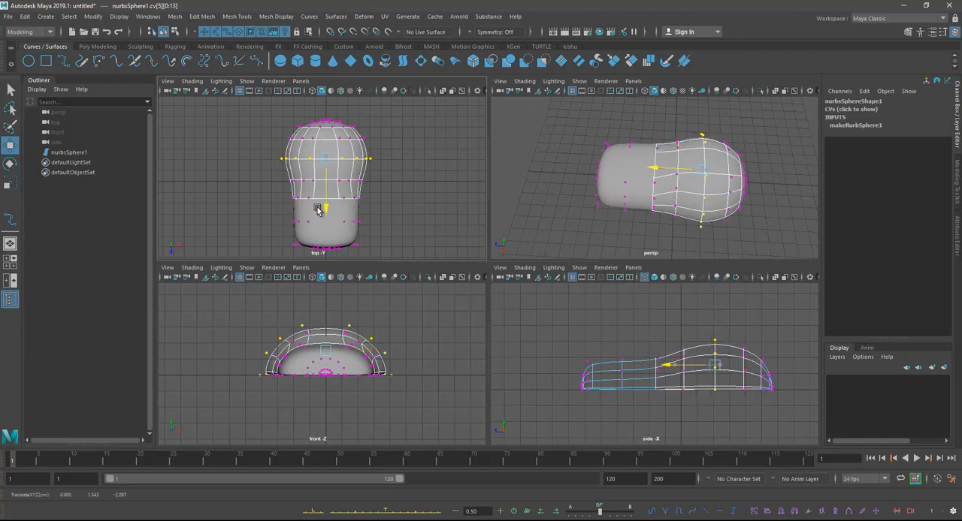
pyautogui.press('space')
# Step: Examine the widest part and the side contour of the body in perspective in object mode
pyautogui.keyDown('alt'); pyautogui.moveTo(639, 161); pyautogui.dragTo(560, 186); pyautogui.keyUp('alt')
pyautogui.moveTo(536, 197); pyautogui.dragTo(618, 142, button='right')
pyautogui.click(8, 92)
pyautogui.click(269, 159)
pyautogui.keyDown('alt'); pyautogui.moveTo(510, 184); pyautogui.dragTo(529, 234); pyautogui.keyUp('alt')
pyautogui.click(590, 257)
pyautogui.keyDown('alt'); pyautogui.moveTo(590, 257); pyautogui.dragTo(554, 247); pyautogui.keyUp('alt')
# Step: Move control vertex row cv[6] slightly toward the rounded end in the side view and check the surface in perspective
pyautogui.press('space')
pyautogui.press('space')
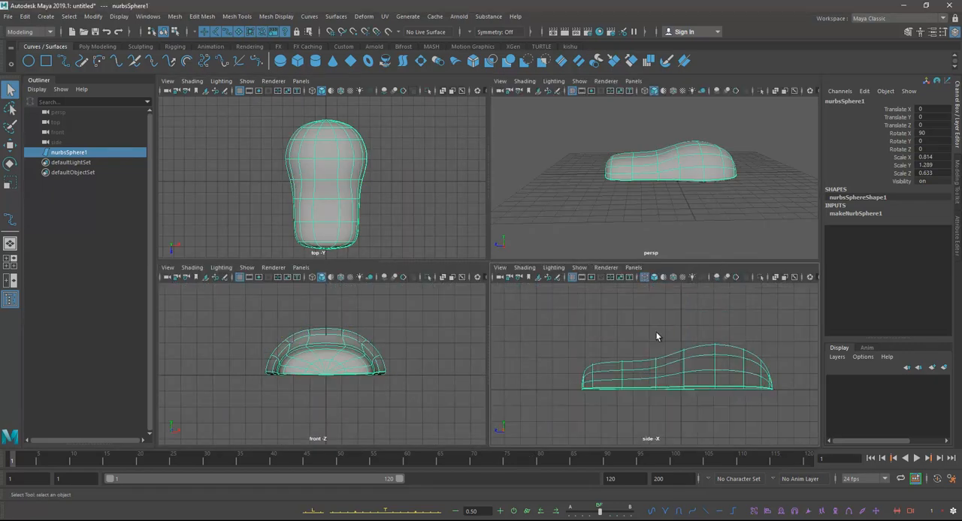
pyautogui.moveTo(621, 271); pyautogui.dragTo(551, 266, button='right')
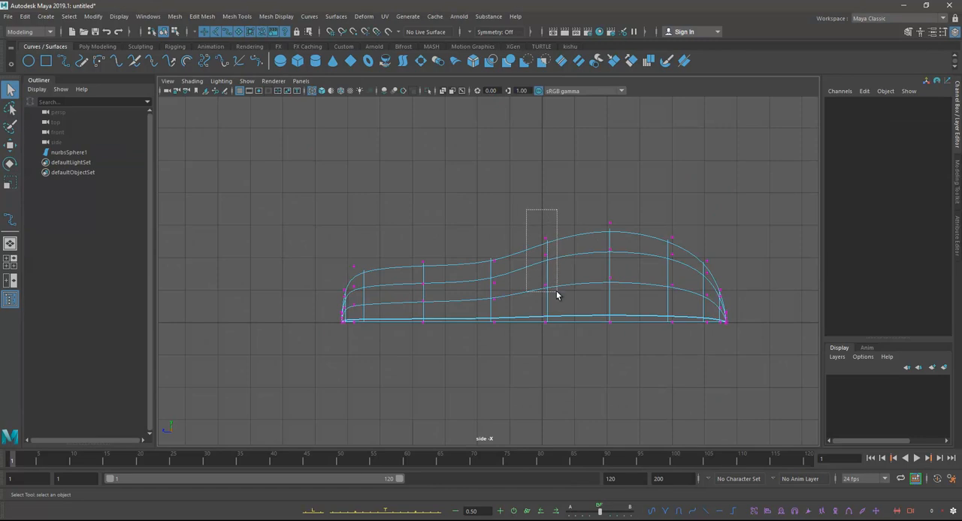
pyautogui.moveTo(555, 292); pyautogui.dragTo(554, 290)
pyautogui.press('w')
pyautogui.moveTo(529, 189); pyautogui.dragTo(568, 365)
pyautogui.moveTo(498, 282); pyautogui.dragTo(509, 282)
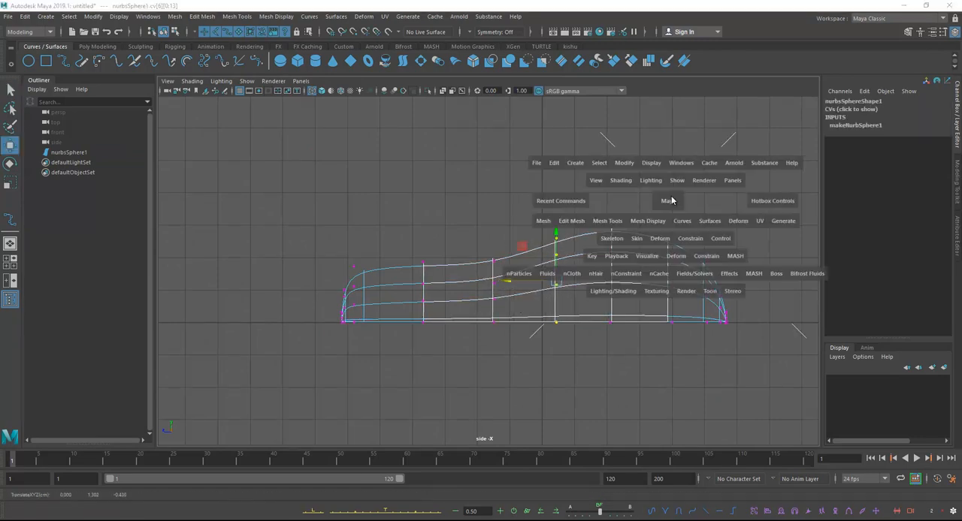
pyautogui.press('space')
pyautogui.press('space')
pyautogui.moveTo(613, 227); pyautogui.dragTo(641, 208, button='right')
pyautogui.keyDown('alt'); pyautogui.moveTo(565, 259); pyautogui.dragTo(505, 306); pyautogui.keyUp('alt')
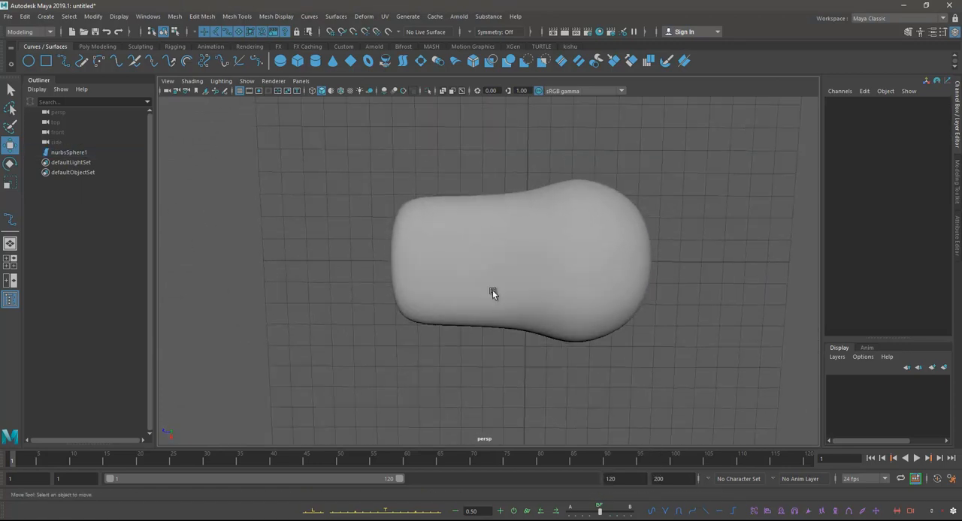
pyautogui.click(500, 307)
pyautogui.keyDown('alt'); pyautogui.moveTo(467, 262); pyautogui.dragTo(353, 177); pyautogui.keyUp('alt')
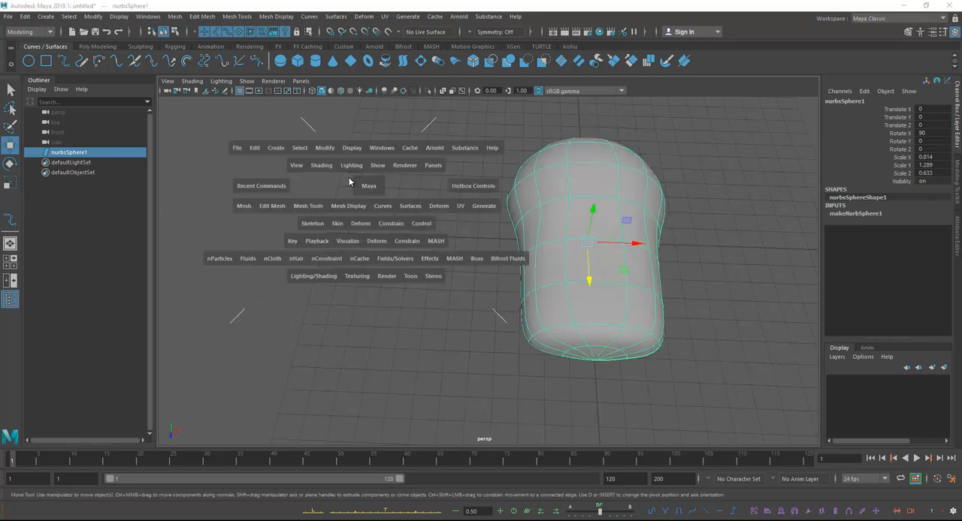
# Step: Select the outer control vertices on each side of the narrow half in the top view and scale each group in width
pyautogui.press('space')
pyautogui.press('space')
pyautogui.moveTo(467, 236); pyautogui.dragTo(418, 235, button='right')
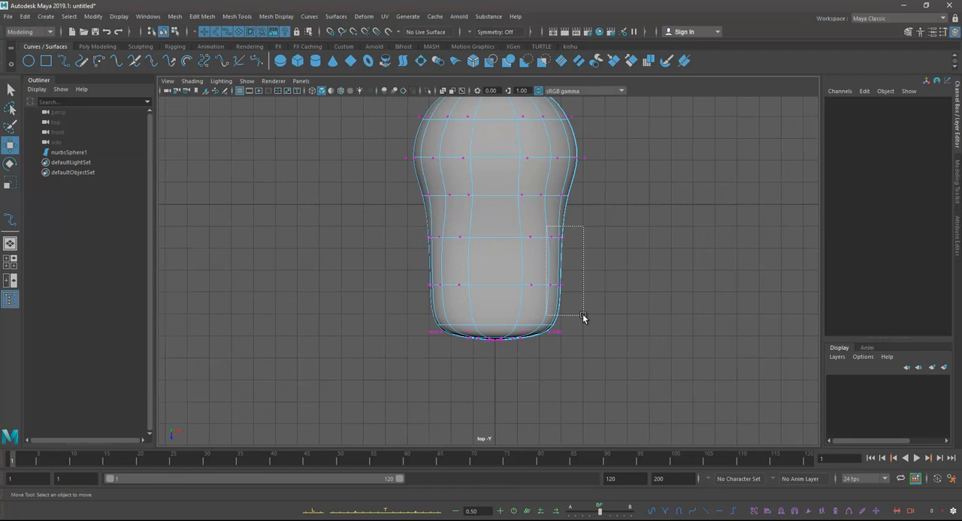
pyautogui.moveTo(590, 339); pyautogui.dragTo(590, 338)
pyautogui.press('e')
pyautogui.press('r')
pyautogui.moveTo(598, 286); pyautogui.dragTo(598, 287)
pyautogui.moveTo(403, 228); pyautogui.dragTo(419, 273)
pyautogui.moveTo(445, 347); pyautogui.dragTo(444, 347)
pyautogui.moveTo(478, 285); pyautogui.dragTo(467, 290)
# Step: Scale end control vertex rows cv[9:12] slightly in width and along the length, and return to object mode
pyautogui.moveTo(400, 312); pyautogui.dragTo(608, 379)
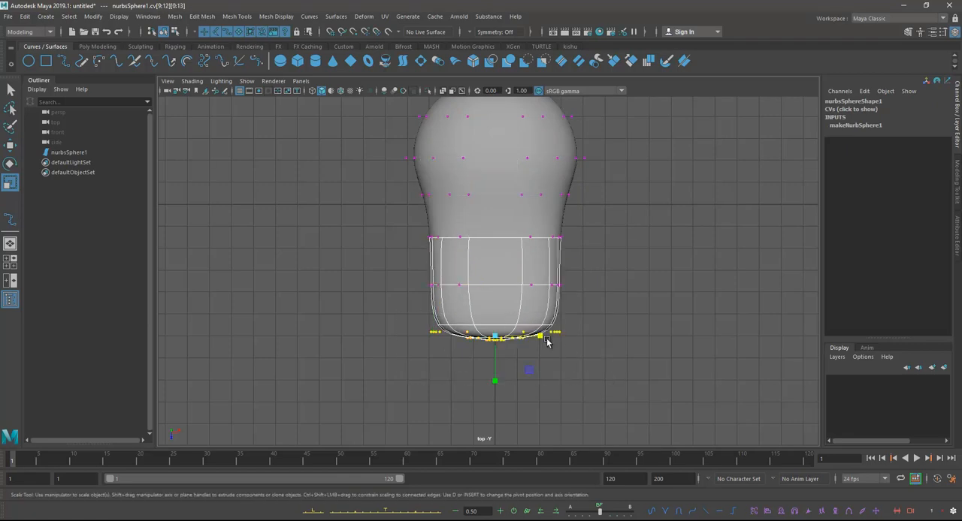
pyautogui.moveTo(544, 342); pyautogui.dragTo(543, 340)
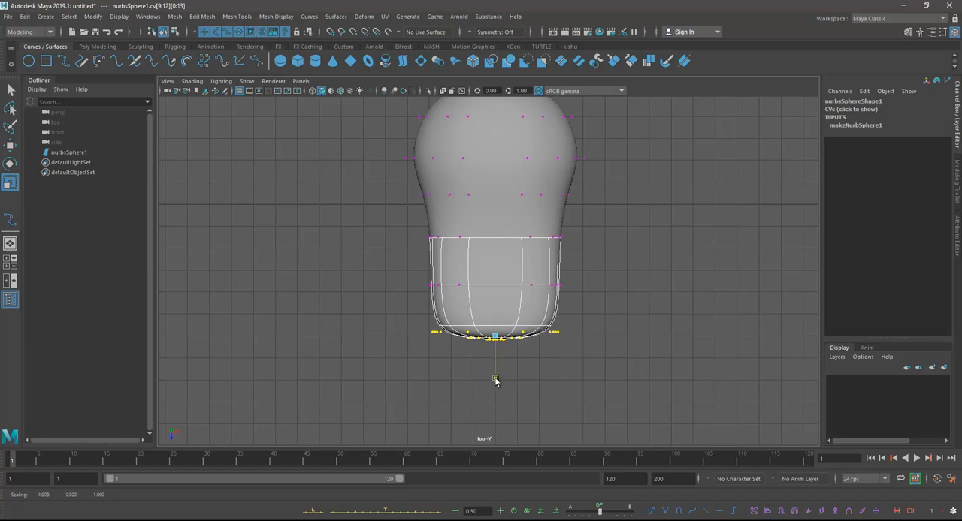
pyautogui.moveTo(504, 240); pyautogui.dragTo(548, 222, button='right')
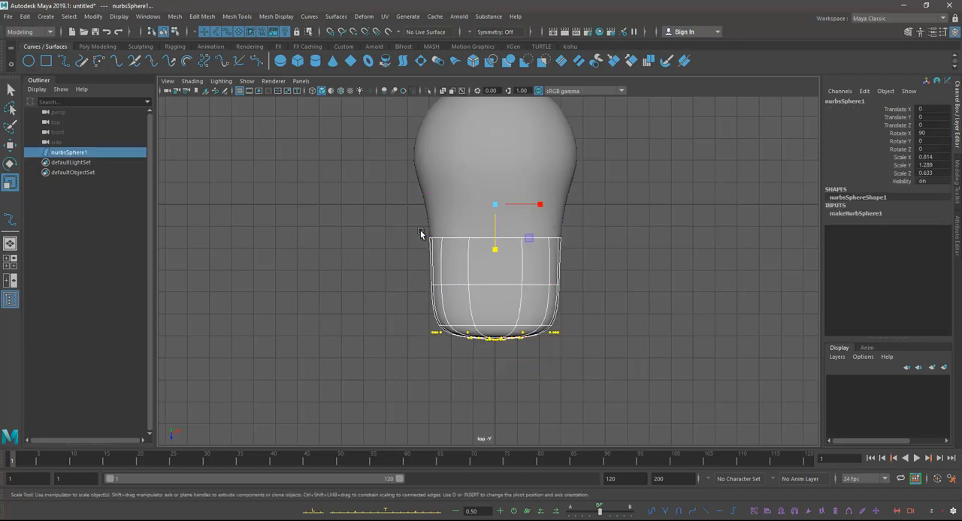
pyautogui.click(664, 200)
pyautogui.click(560, 159)
# Step: Examine the overall body outline and surface smoothness in the perspective and top views
pyautogui.press('space')
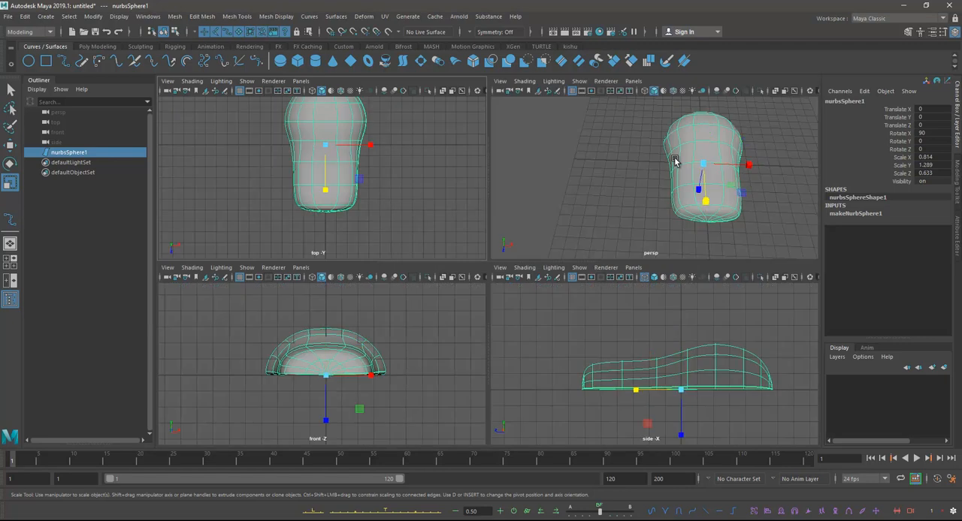
pyautogui.press('space')
pyautogui.keyDown('alt'); pyautogui.moveTo(674, 163); pyautogui.dragTo(640, 236); pyautogui.keyUp('alt')
pyautogui.click(615, 148)
pyautogui.click(600, 250)
pyautogui.press('space')
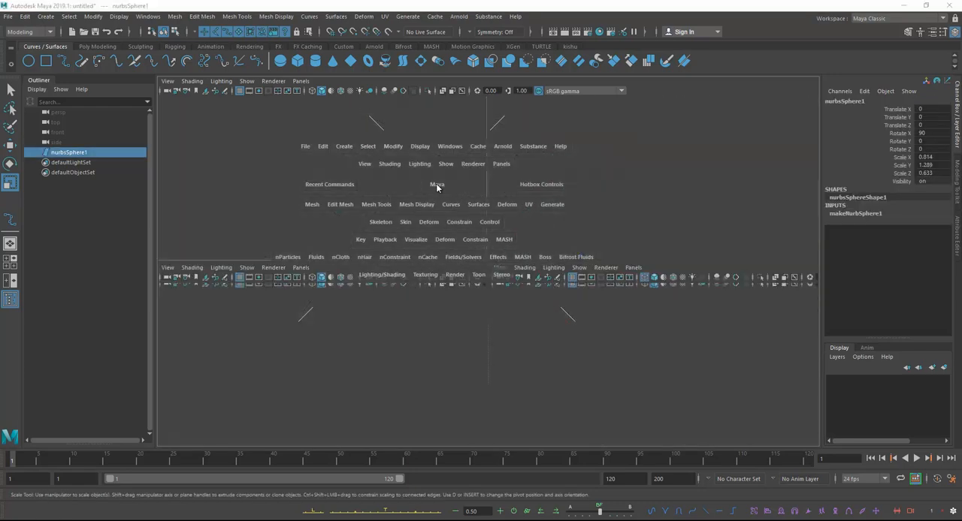
pyautogui.press('space')
pyautogui.keyDown('alt'); pyautogui.moveTo(459, 169); pyautogui.dragTo(466, 210, button='middle'); pyautogui.keyUp('alt')
pyautogui.moveTo(466, 210); pyautogui.dragTo(402, 205, button='right')
pyautogui.moveTo(365, 188); pyautogui.dragTo(541, 202)
pyautogui.click(671, 239)
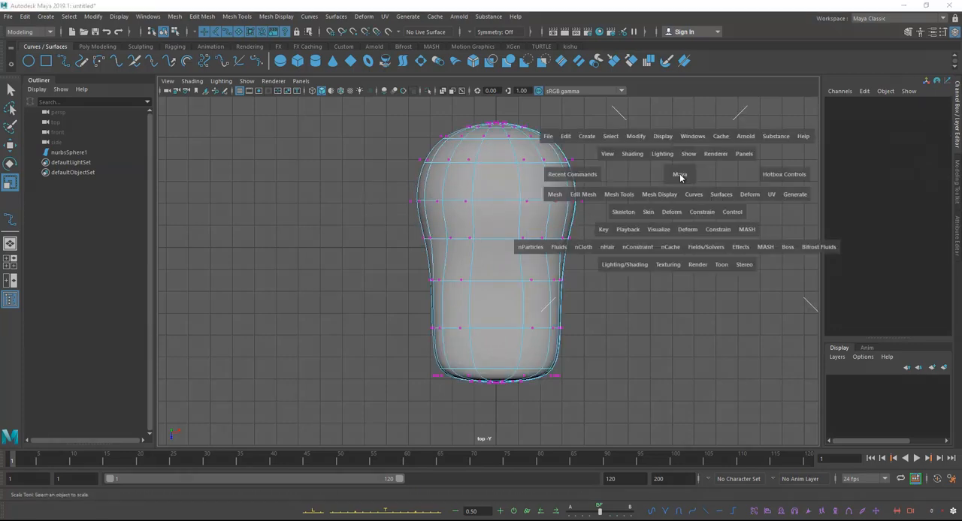
pyautogui.press('space')
pyautogui.press('space')
pyautogui.keyDown('alt'); pyautogui.moveTo(676, 178); pyautogui.dragTo(624, 177); pyautogui.keyUp('alt')
pyautogui.moveTo(624, 175); pyautogui.dragTo(686, 144, button='right')
pyautogui.keyDown('alt'); pyautogui.moveTo(730, 218); pyautogui.dragTo(732, 182); pyautogui.keyUp('alt')
pyautogui.click(732, 182)
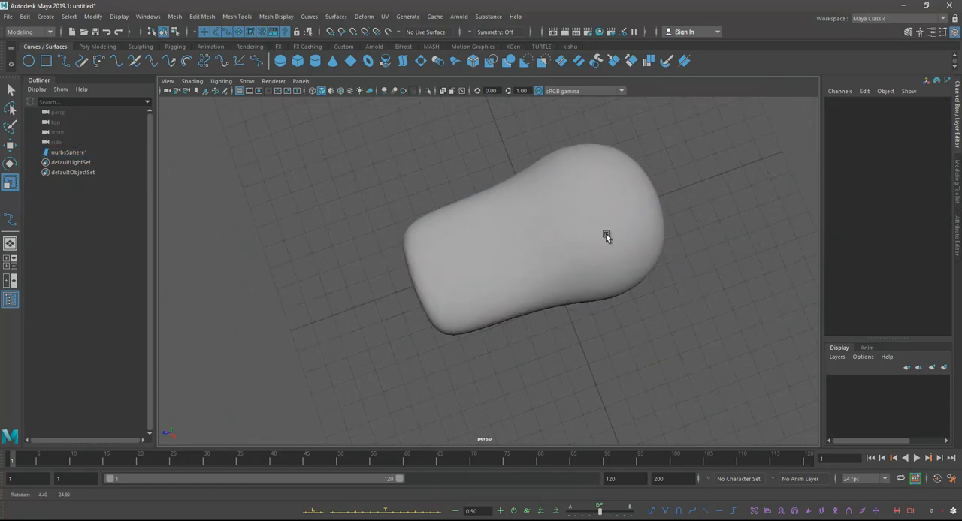
# Step: Turn on wireframe-on-shaded display and examine the body's surface curves from above and from low side angles
pyautogui.click(568, 229)
pyautogui.keyDown('alt'); pyautogui.moveTo(645, 233); pyautogui.dragTo(527, 179); pyautogui.keyUp('alt')
pyautogui.keyDown('alt'); pyautogui.moveTo(526, 179); pyautogui.dragTo(601, 253, button='right'); pyautogui.keyUp('alt')
pyautogui.keyDown('alt'); pyautogui.moveTo(601, 253); pyautogui.dragTo(392, 187); pyautogui.keyUp('alt')
pyautogui.click(367, 145)
pyautogui.keyDown('alt'); pyautogui.moveTo(368, 146); pyautogui.dragTo(476, 192); pyautogui.keyUp('alt')
pyautogui.click(476, 189)
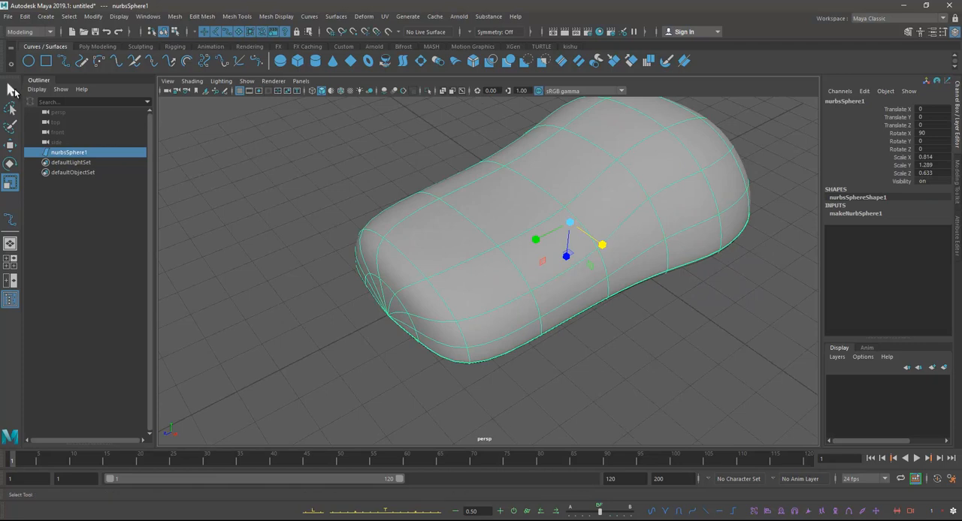
pyautogui.press('q')
pyautogui.click(226, 184)
pyautogui.click(339, 91)
pyautogui.moveTo(473, 248)
pyautogui.keyDown('alt'); pyautogui.mouseDown()
pyautogui.moveTo(498, 230)
pyautogui.moveTo(493, 215)
pyautogui.moveTo(535, 243)
pyautogui.mouseUp(); pyautogui.keyUp('alt')
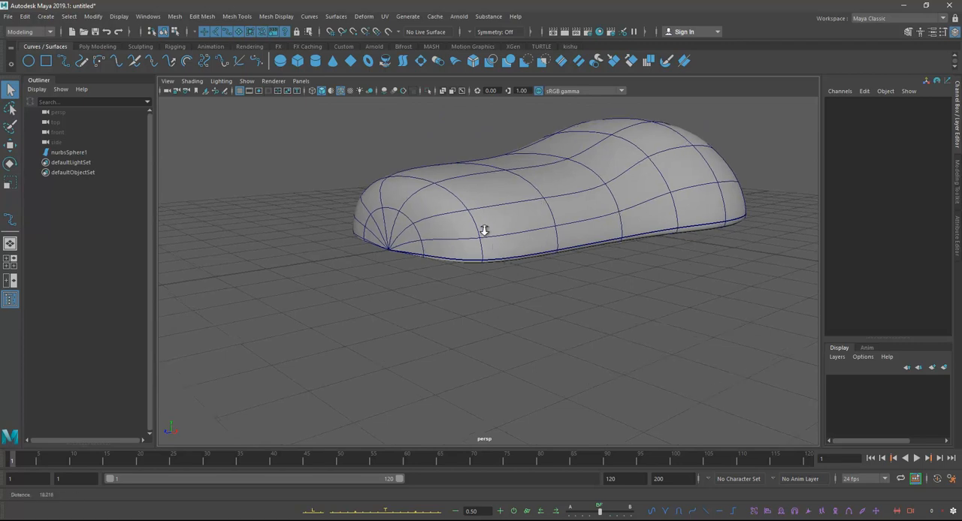
pyautogui.keyDown('alt'); pyautogui.moveTo(478, 227); pyautogui.dragTo(471, 209, button='right'); pyautogui.keyUp('alt')
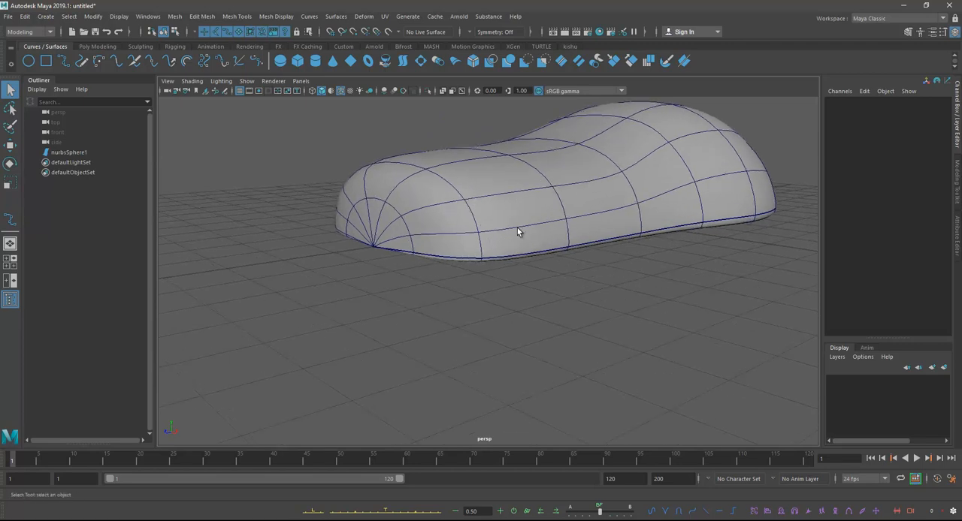
pyautogui.moveTo(588, 232)
pyautogui.keyDown('alt'); pyautogui.mouseDown()
pyautogui.moveTo(608, 230)
pyautogui.moveTo(581, 218)
pyautogui.mouseUp(); pyautogui.keyUp('alt')
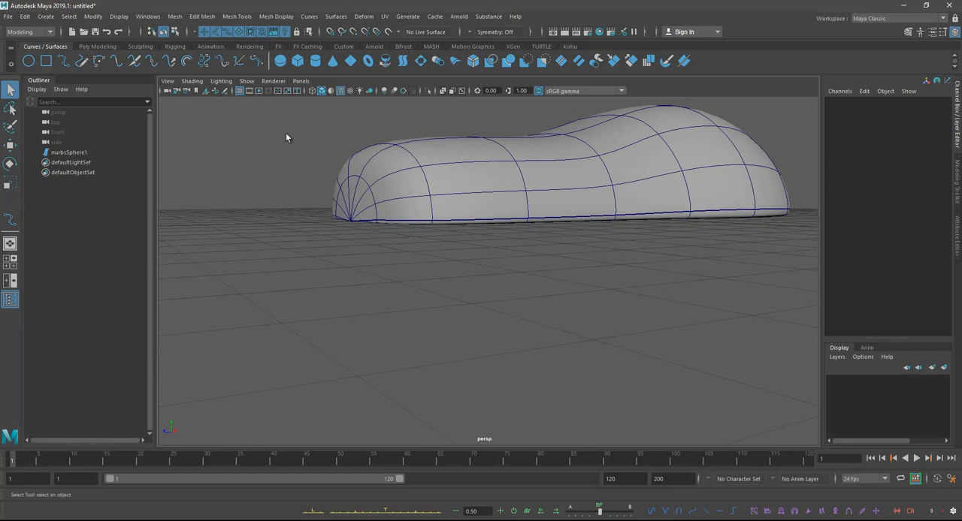
# Step: Create a second NURBS sphere and move it onto the ground beside the body, near X 5.6 and Z 5.6
pyautogui.click(280, 61)
pyautogui.press('w')
pyautogui.keyDown('alt'); pyautogui.moveTo(543, 313); pyautogui.dragTo(611, 380); pyautogui.keyUp('alt')
pyautogui.keyDown('alt'); pyautogui.moveTo(619, 307); pyautogui.dragTo(713, 303, button='right'); pyautogui.keyUp('alt')
pyautogui.click(713, 303)
pyautogui.keyDown('alt'); pyautogui.moveTo(713, 304); pyautogui.dragTo(537, 242, button='middle'); pyautogui.keyUp('alt')
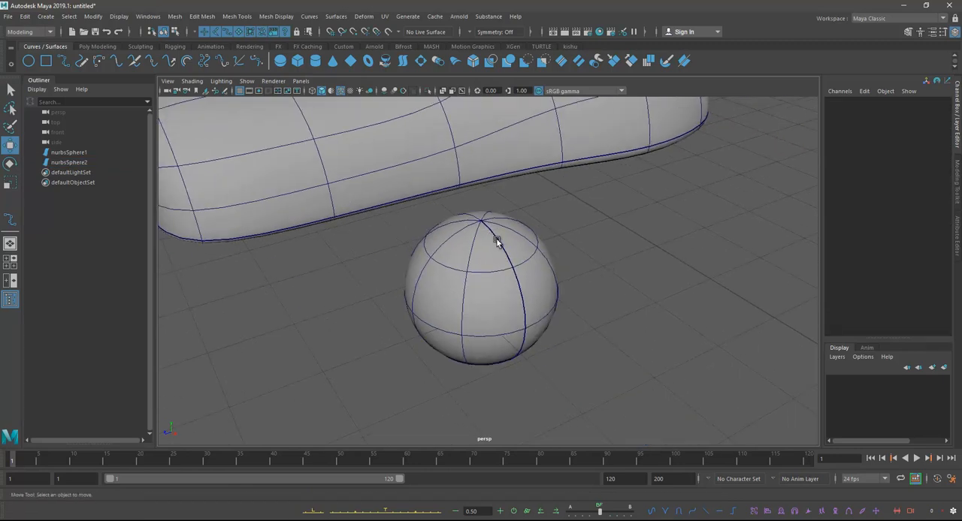
pyautogui.moveTo(441, 275)
pyautogui.keyDown('alt'); pyautogui.mouseDown()
pyautogui.moveTo(464, 233)
pyautogui.moveTo(453, 263)
pyautogui.mouseUp(); pyautogui.keyUp('alt')
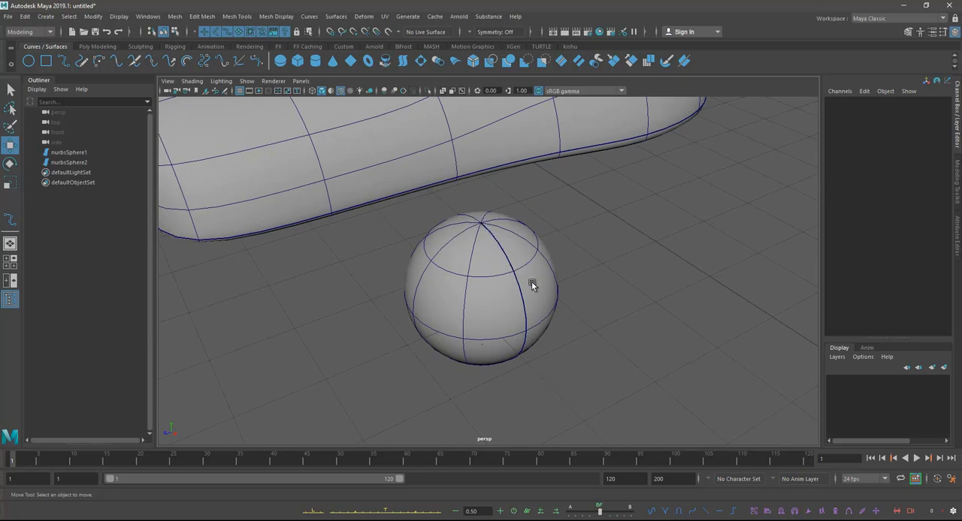
pyautogui.click(497, 248)
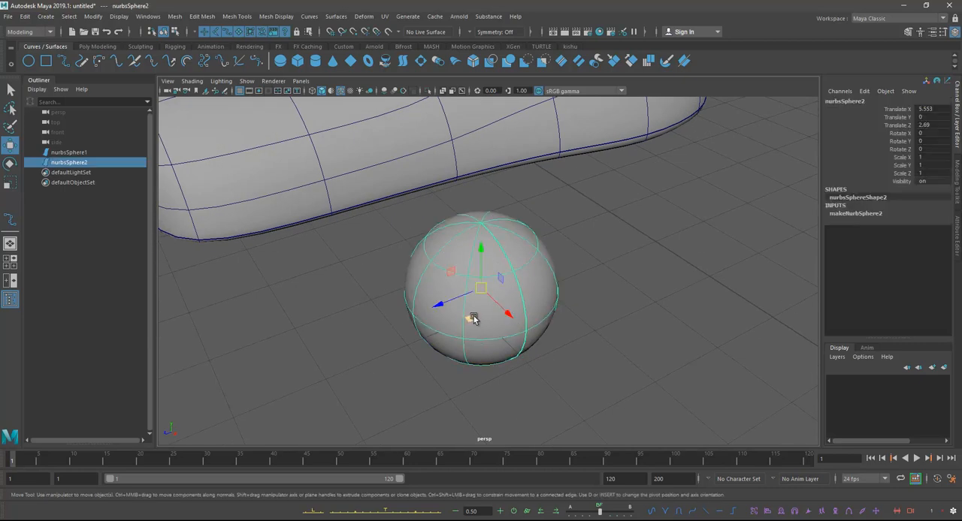
pyautogui.moveTo(473, 320); pyautogui.dragTo(238, 417)
pyautogui.scroll(-5, 436, 316)
pyautogui.keyDown('alt'); pyautogui.moveTo(479, 281); pyautogui.dragTo(516, 261, button='middle'); pyautogui.keyUp('alt')
pyautogui.keyDown('alt'); pyautogui.moveTo(515, 260); pyautogui.dragTo(399, 223); pyautogui.keyUp('alt')
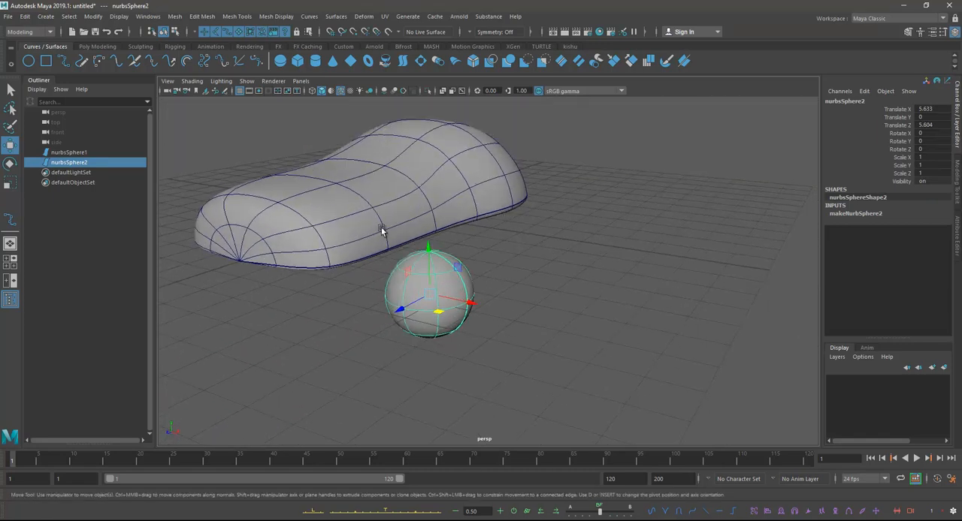
# Step: Examine the body's sides, underside and narrow end with the sphere beside it for comparison
pyautogui.keyDown('alt'); pyautogui.moveTo(379, 253); pyautogui.dragTo(401, 287); pyautogui.keyUp('alt')
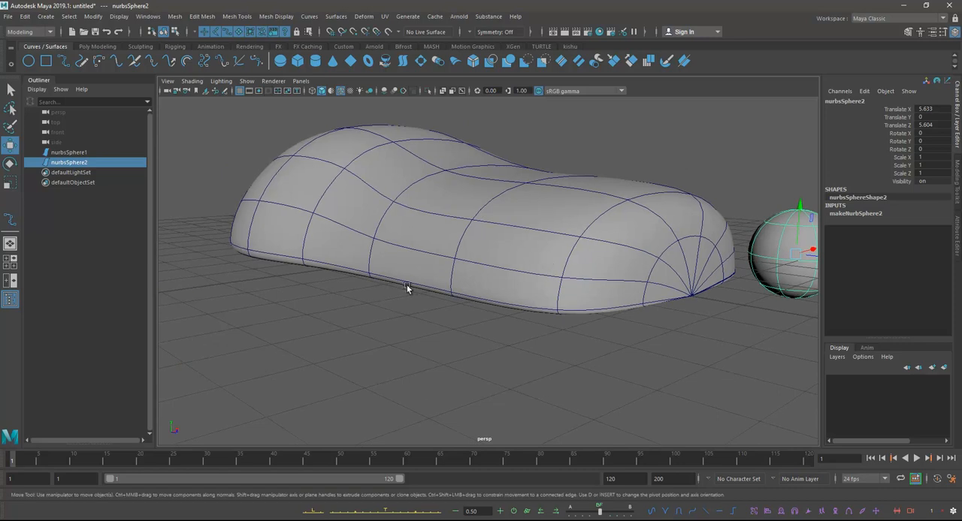
pyautogui.keyDown('alt'); pyautogui.moveTo(496, 296); pyautogui.dragTo(515, 251); pyautogui.keyUp('alt')
pyautogui.click(458, 284)
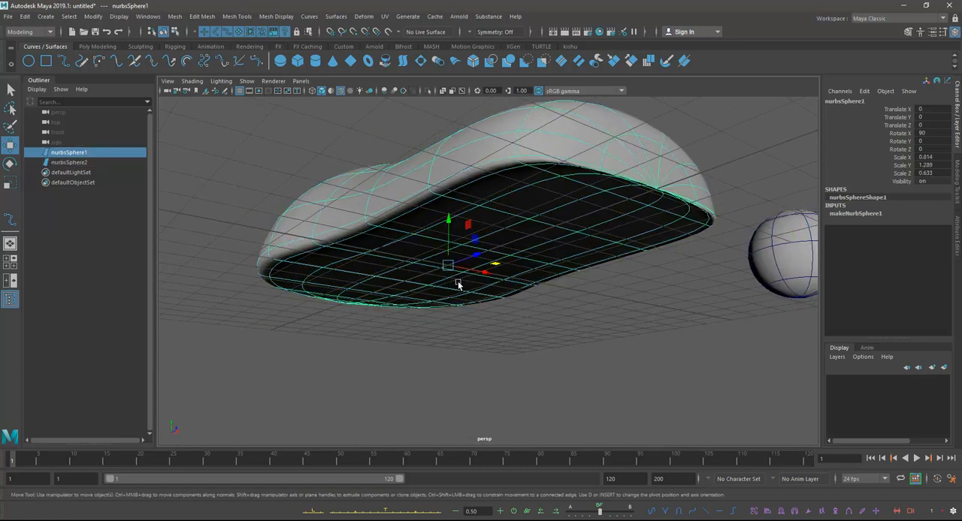
pyautogui.click(553, 314)
pyautogui.keyDown('alt'); pyautogui.moveTo(606, 214); pyautogui.dragTo(567, 257); pyautogui.keyUp('alt')
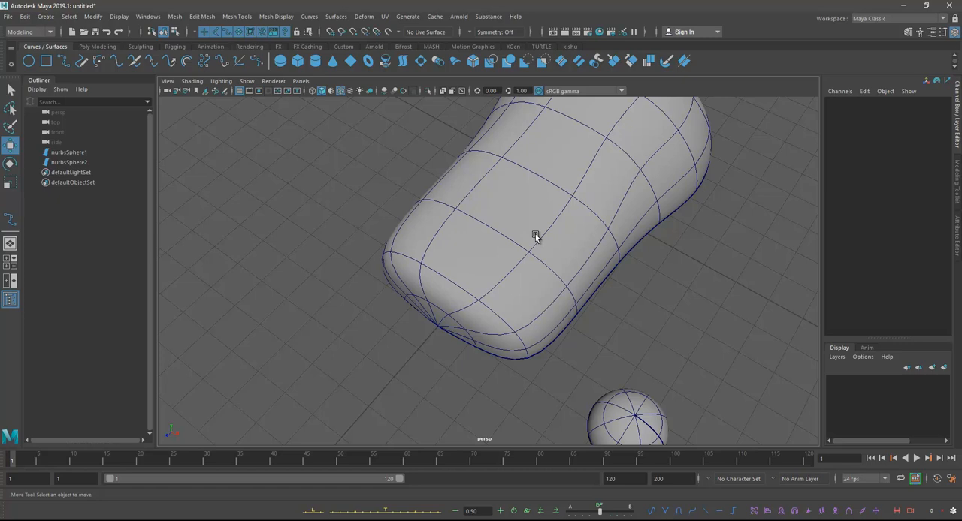
pyautogui.keyDown('alt'); pyautogui.moveTo(605, 263); pyautogui.dragTo(603, 258); pyautogui.keyUp('alt')
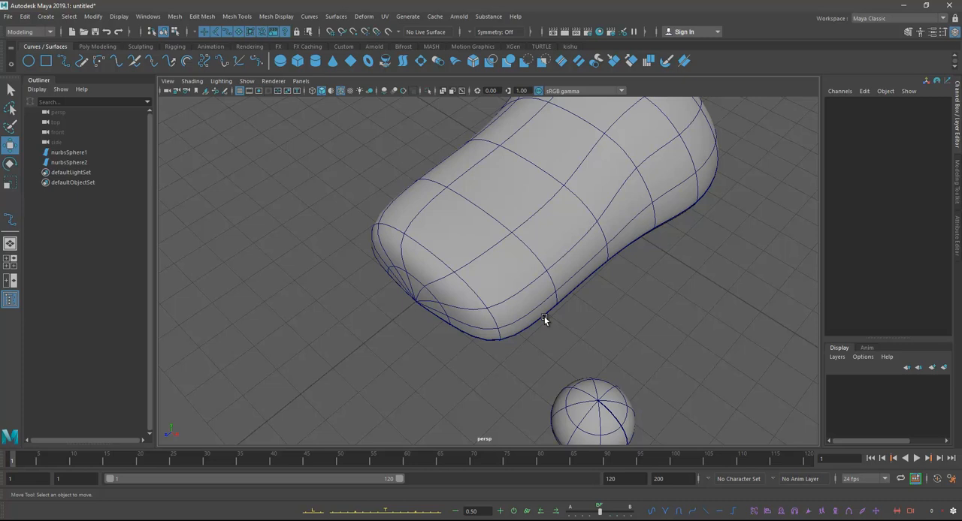
pyautogui.keyDown('alt'); pyautogui.moveTo(549, 314); pyautogui.dragTo(557, 267); pyautogui.keyUp('alt')
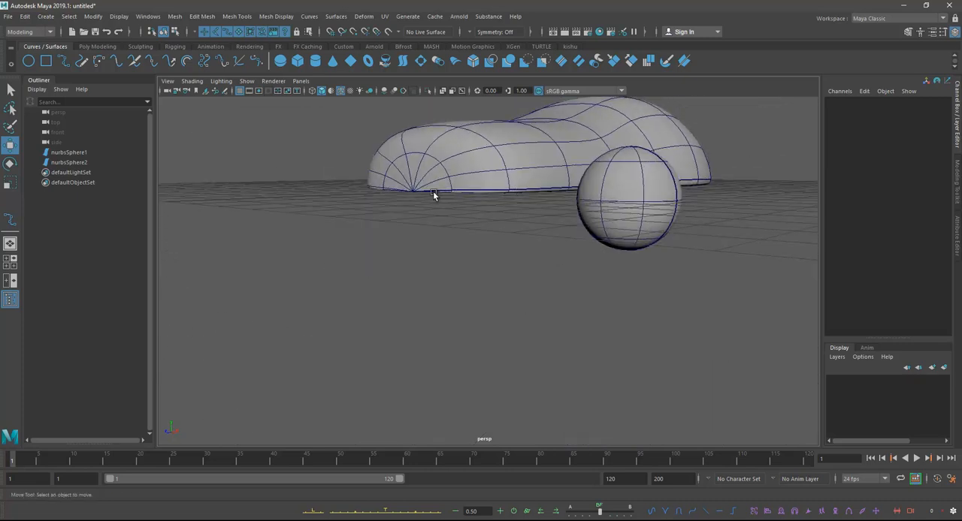
pyautogui.keyDown('alt'); pyautogui.moveTo(569, 235); pyautogui.dragTo(526, 317); pyautogui.keyUp('alt')
# Step: Select the sphere beside the body, shift it slightly and delete it
pyautogui.click(569, 299)
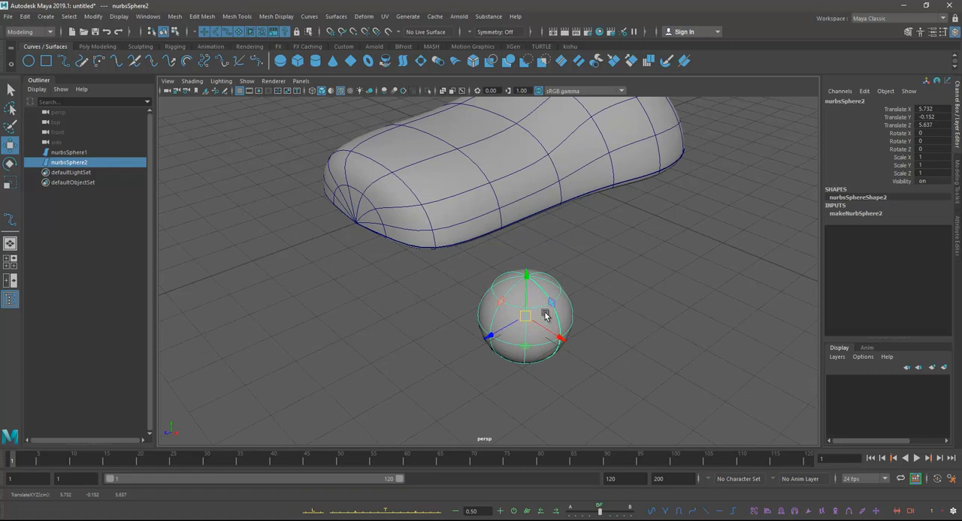
pyautogui.keyDown('alt'); pyautogui.moveTo(525, 317); pyautogui.dragTo(521, 322); pyautogui.keyUp('alt')
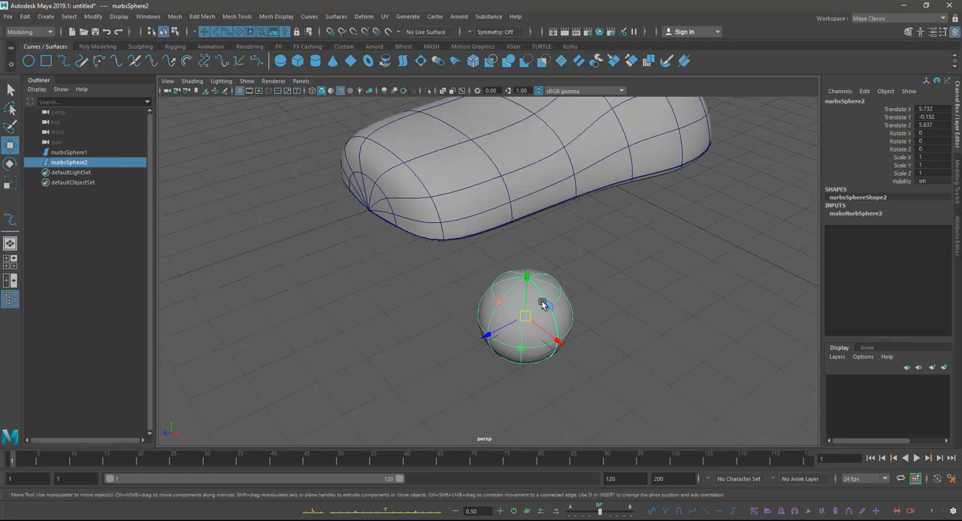
pyautogui.click(654, 306)
pyautogui.click(532, 321)
pyautogui.press('Delete')
# Step: Create a new NURBS sphere and place it on top of the body's narrow half at Y 2.334, Z 4.562
pyautogui.click(544, 229)
pyautogui.keyDown('alt'); pyautogui.moveTo(560, 268); pyautogui.dragTo(598, 319); pyautogui.keyUp('alt')
pyautogui.click(280, 61)
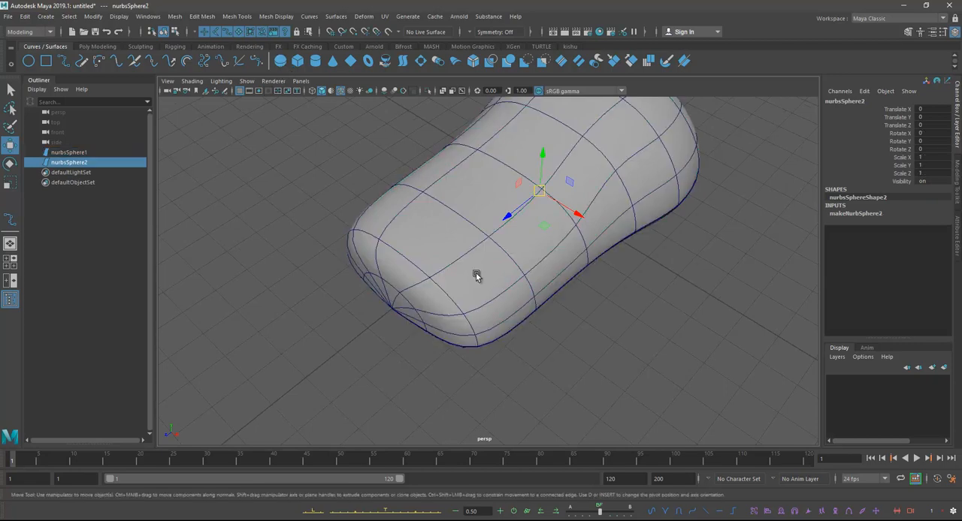
pyautogui.keyDown('alt'); pyautogui.moveTo(539, 257); pyautogui.dragTo(388, 149); pyautogui.keyUp('alt')
pyautogui.keyDown('alt'); pyautogui.moveTo(394, 172); pyautogui.dragTo(404, 179, button='middle'); pyautogui.keyUp('alt')
pyautogui.keyDown('alt'); pyautogui.moveTo(406, 181); pyautogui.dragTo(499, 245); pyautogui.keyUp('alt')
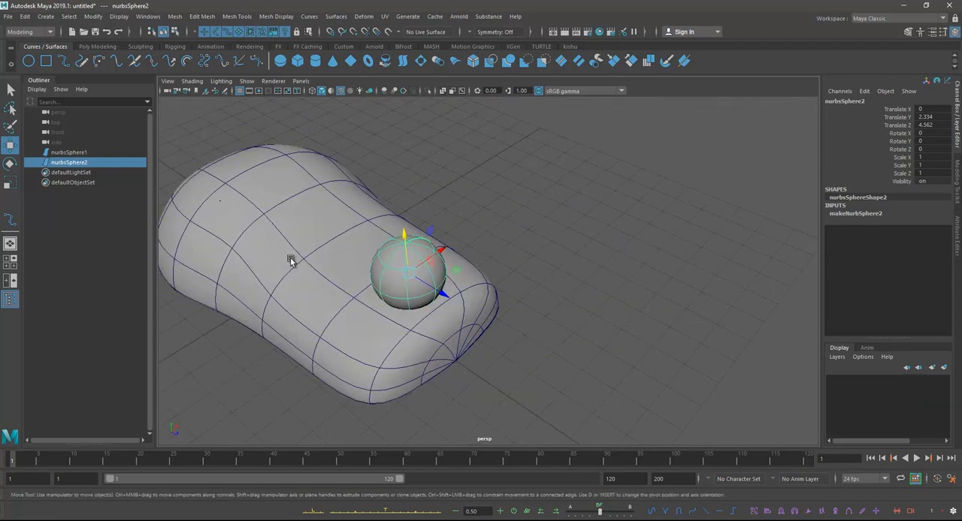
# Step: Set the new sphere's construction inputs to 12 sections and 6 spans
pyautogui.click(849, 213)
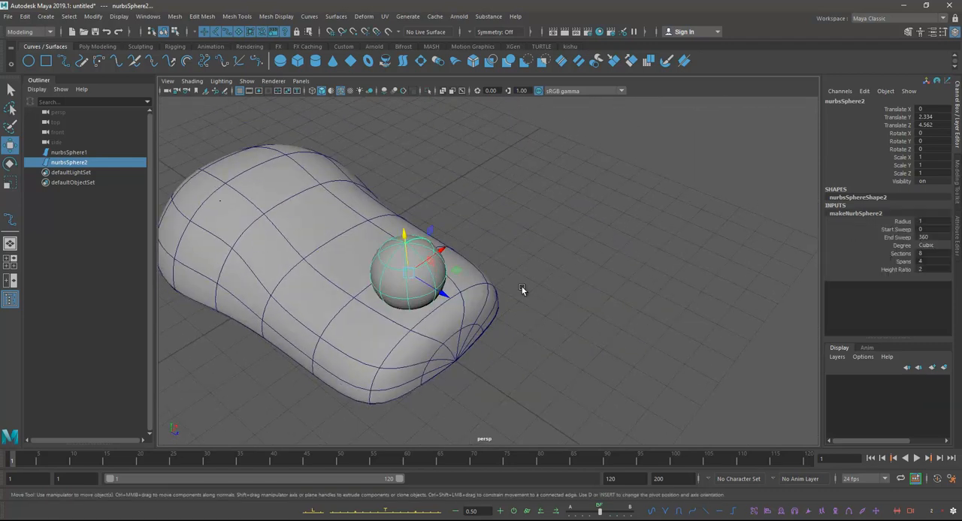
pyautogui.doubleClick(929, 256)
pyautogui.doubleClick(929, 261)
pyautogui.keyDown('alt'); pyautogui.moveTo(464, 278); pyautogui.dragTo(522, 300); pyautogui.keyUp('alt')
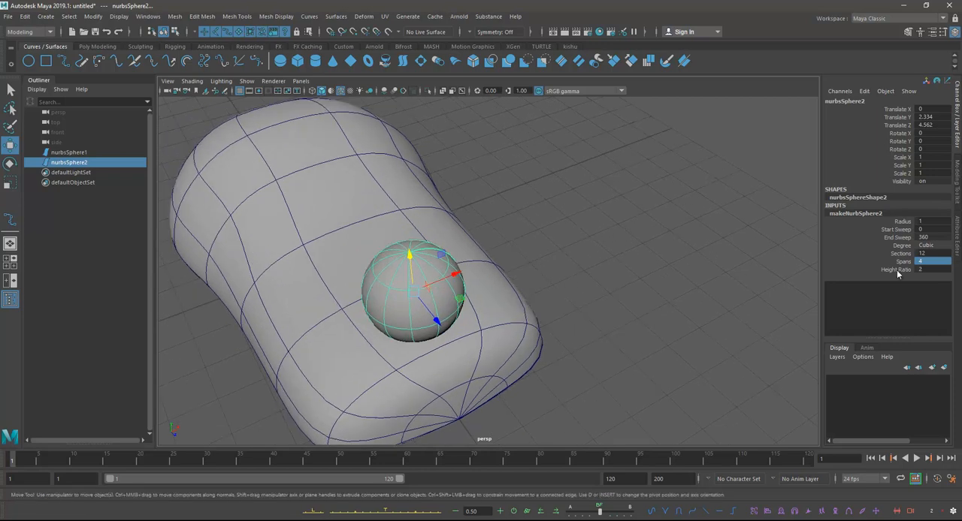
pyautogui.press('6')
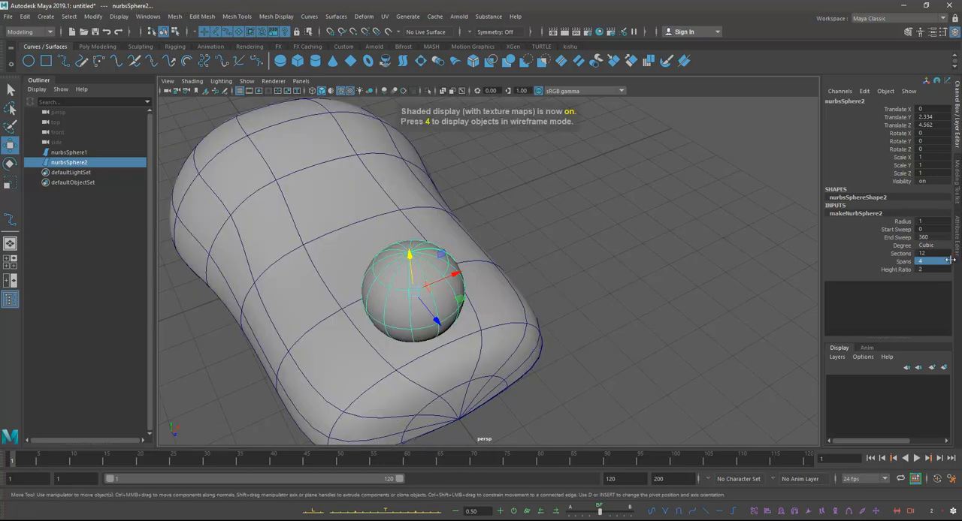
pyautogui.doubleClick(933, 261)
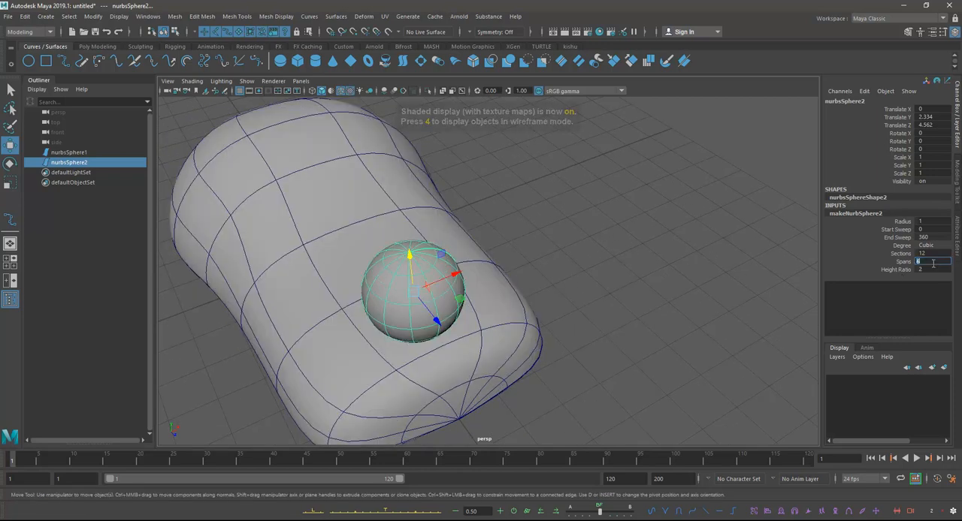
pyautogui.write('6')
pyautogui.press('Return')
# Step: Rotate the small sphere to 90 degrees in Z so its poles face the body's sides
pyautogui.click(9, 164)
pyautogui.scroll(3, 371, 240)
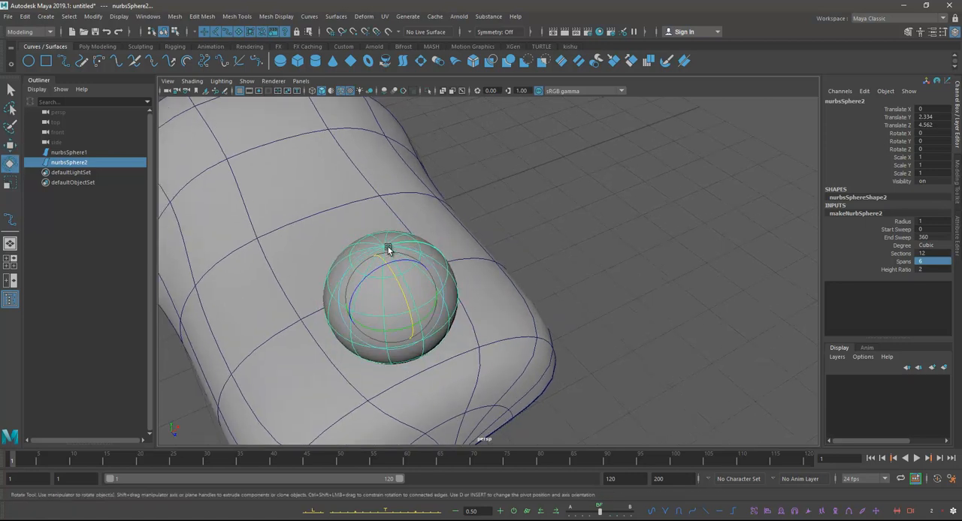
pyautogui.moveTo(371, 267)
pyautogui.mouseDown()
pyautogui.moveTo(394, 257)
pyautogui.moveTo(378, 269)
pyautogui.mouseUp()
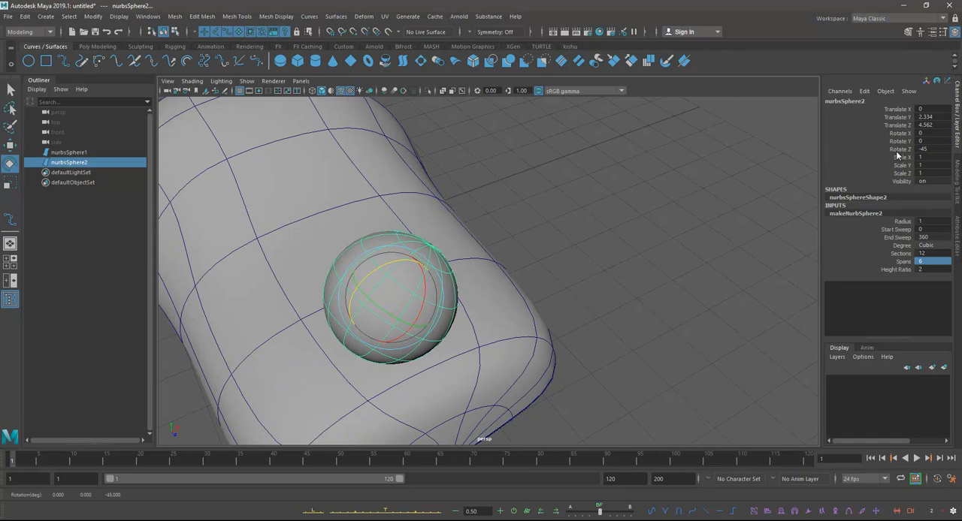
pyautogui.doubleClick(930, 148)
pyautogui.write('90')
pyautogui.press('Return')
pyautogui.keyDown('alt'); pyautogui.moveTo(420, 241); pyautogui.dragTo(393, 240); pyautogui.keyUp('alt')
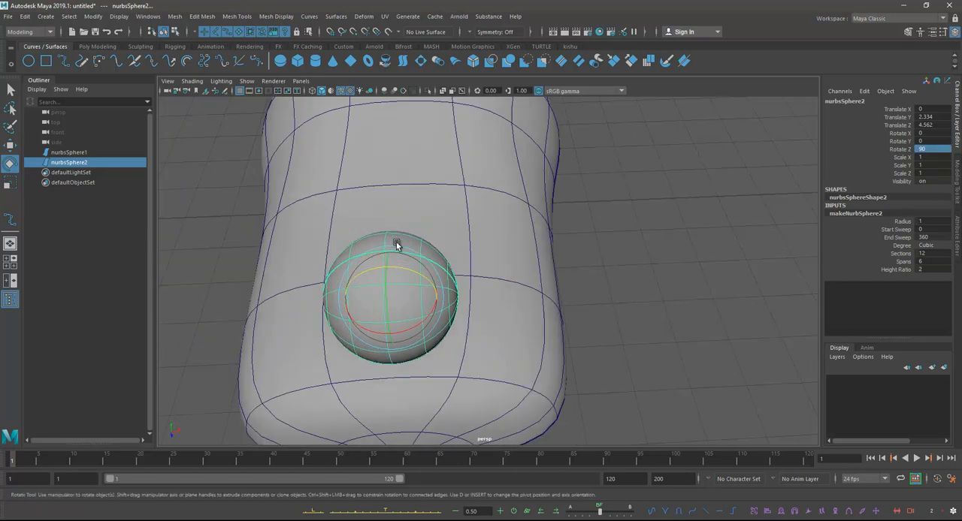
pyautogui.press('w')
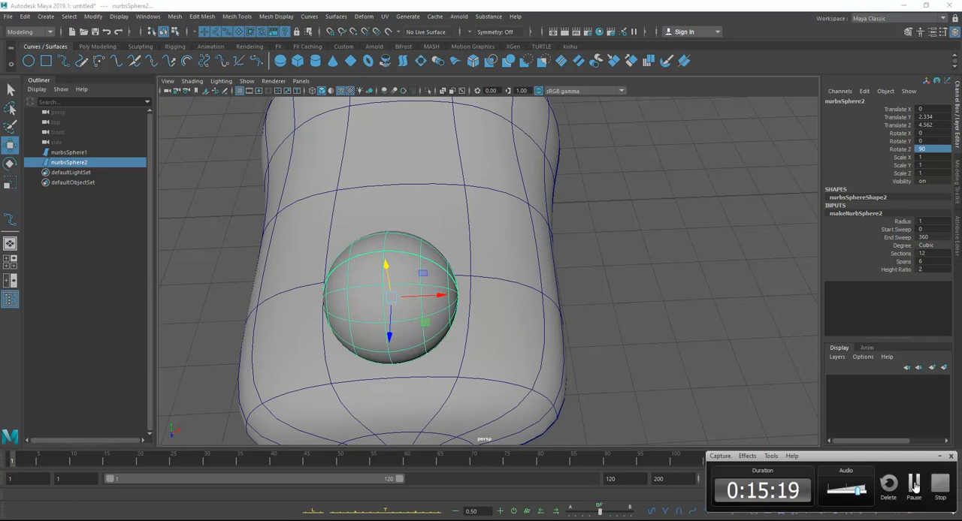
pyautogui.click(914, 487)
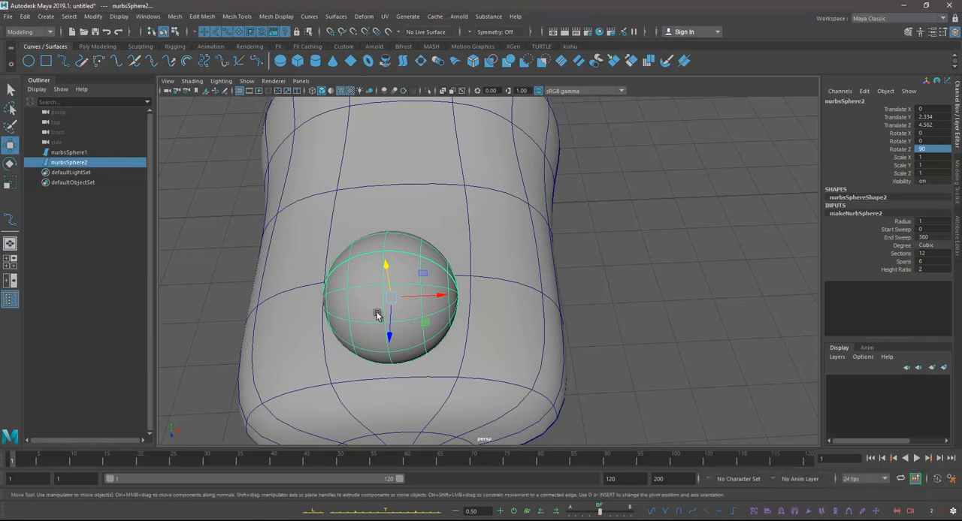
# Step: Show the small sphere's control vertices, select the middle ring cv[4][0:11] and scale it slightly
pyautogui.keyDown('alt'); pyautogui.moveTo(459, 250); pyautogui.dragTo(481, 221); pyautogui.keyUp('alt')
pyautogui.moveTo(478, 216); pyautogui.dragTo(452, 216, button='right')
pyautogui.keyDown('alt'); pyautogui.moveTo(452, 216); pyautogui.dragTo(484, 222); pyautogui.keyUp('alt')
pyautogui.moveTo(484, 223)
pyautogui.mouseDown(button='right')
pyautogui.moveTo(454, 223)
pyautogui.moveTo(525, 224)
pyautogui.mouseUp(button='right')
pyautogui.click(492, 238)
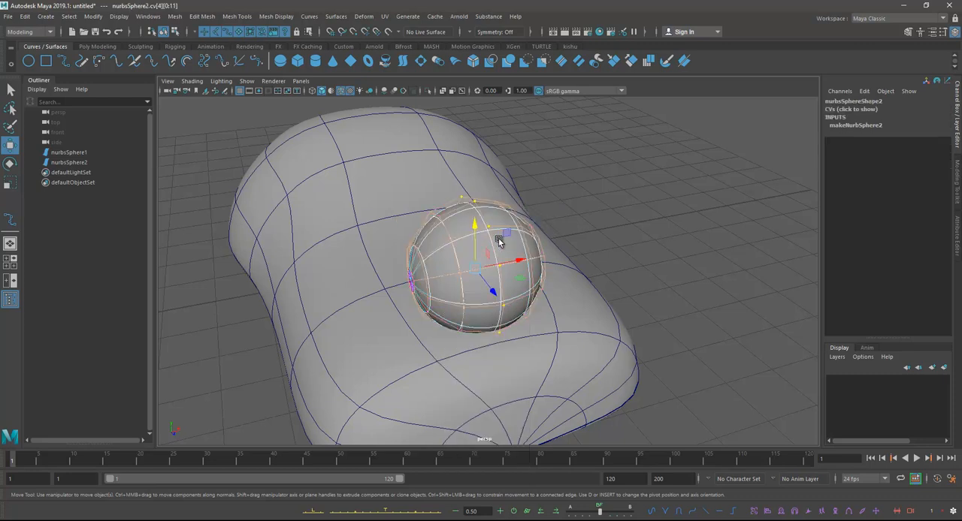
pyautogui.press('r')
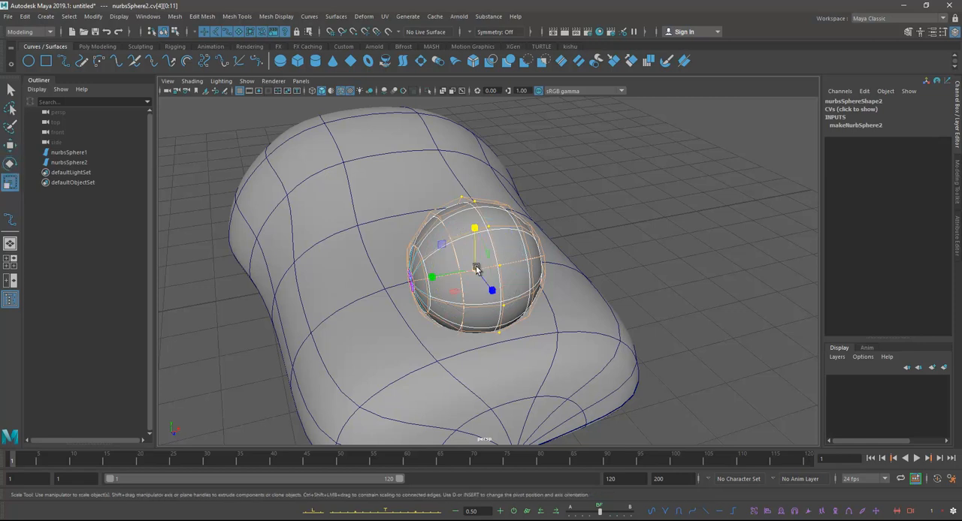
pyautogui.keyDown('alt'); pyautogui.moveTo(467, 269); pyautogui.dragTo(487, 245); pyautogui.keyUp('alt')
pyautogui.moveTo(487, 244); pyautogui.dragTo(390, 242, button='right')
# Step: Scale the outer control vertex groups on both sides of the small sphere to flatten its ends, and undo the unwanted last scaling
pyautogui.moveTo(356, 164); pyautogui.dragTo(458, 375)
pyautogui.moveTo(373, 266); pyautogui.dragTo(403, 268)
pyautogui.moveTo(492, 181); pyautogui.dragTo(535, 324)
pyautogui.moveTo(483, 272); pyautogui.dragTo(522, 275)
pyautogui.moveTo(474, 217); pyautogui.dragTo(505, 207, button='right')
pyautogui.moveTo(433, 268); pyautogui.dragTo(441, 271)
pyautogui.hotkey('ctrl', 'z')
pyautogui.hotkey('ctrl', 'z')
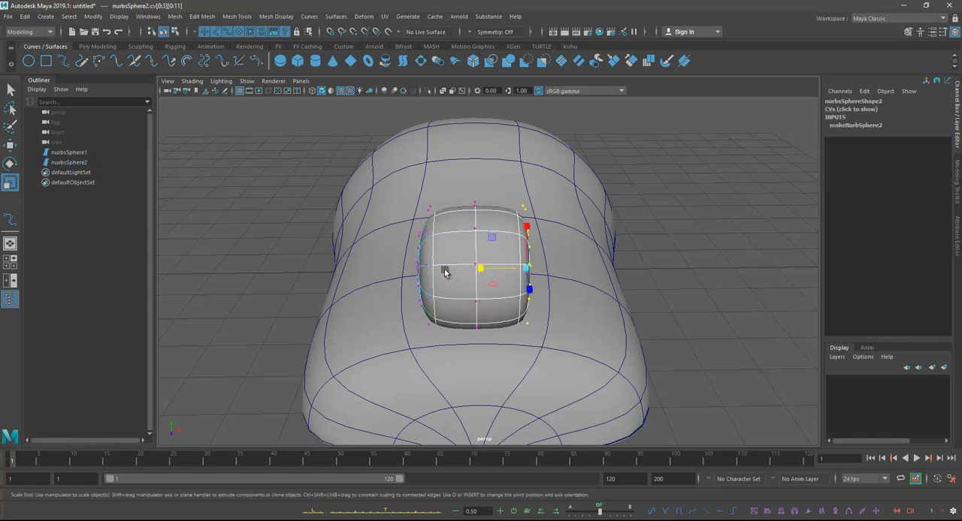
pyautogui.moveTo(390, 178); pyautogui.dragTo(446, 377)
pyautogui.click(379, 269)
# Step: Return to object mode and lower the flattened sphere into the body to about X 0.077, Y 1.928, Z 4.597
pyautogui.moveTo(495, 239); pyautogui.dragTo(543, 225, button='right')
pyautogui.keyDown('alt'); pyautogui.moveTo(530, 242); pyautogui.dragTo(485, 243); pyautogui.keyUp('alt')
pyautogui.click(554, 176)
pyautogui.click(508, 235)
pyautogui.press('w')
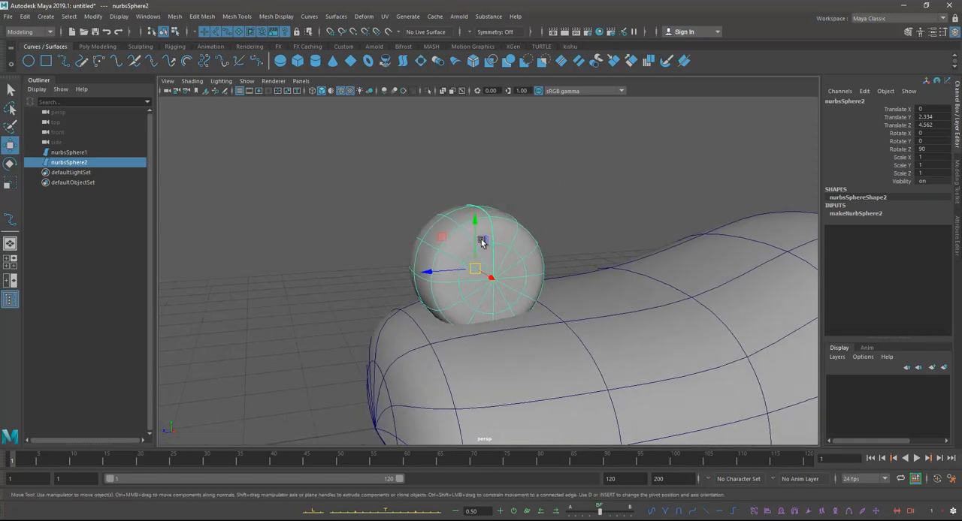
pyautogui.moveTo(476, 274); pyautogui.dragTo(541, 308)
# Step: Scale the flattened sphere along its axis to about 0.423 in Y to form a thin wheel
pyautogui.press('e')
pyautogui.press('r')
pyautogui.moveTo(469, 301); pyautogui.dragTo(433, 275)
pyautogui.keyDown('alt'); pyautogui.moveTo(433, 275); pyautogui.dragTo(494, 296, button='right'); pyautogui.keyUp('alt')
pyautogui.keyDown('alt'); pyautogui.moveTo(494, 296); pyautogui.dragTo(479, 317); pyautogui.keyUp('alt')
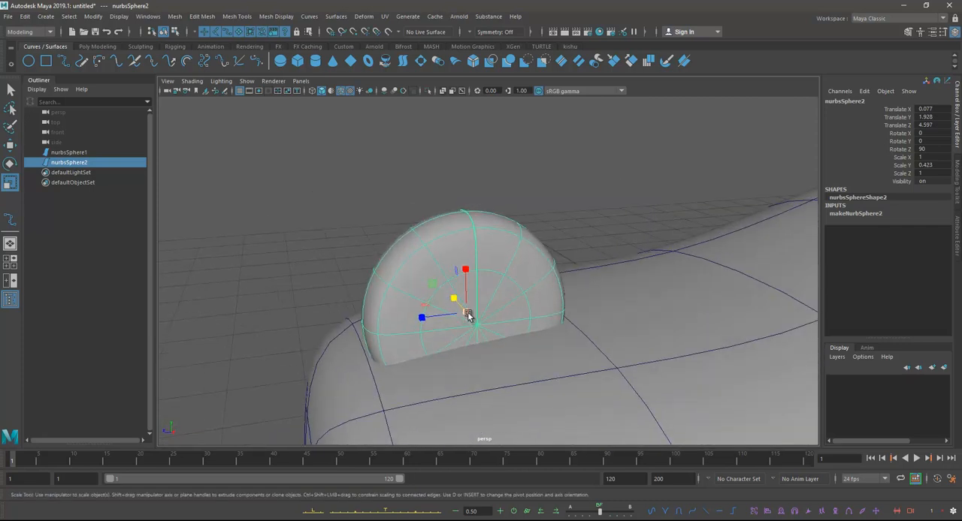
pyautogui.keyDown('alt'); pyautogui.moveTo(511, 294); pyautogui.dragTo(317, 220, button='right'); pyautogui.keyUp('alt')
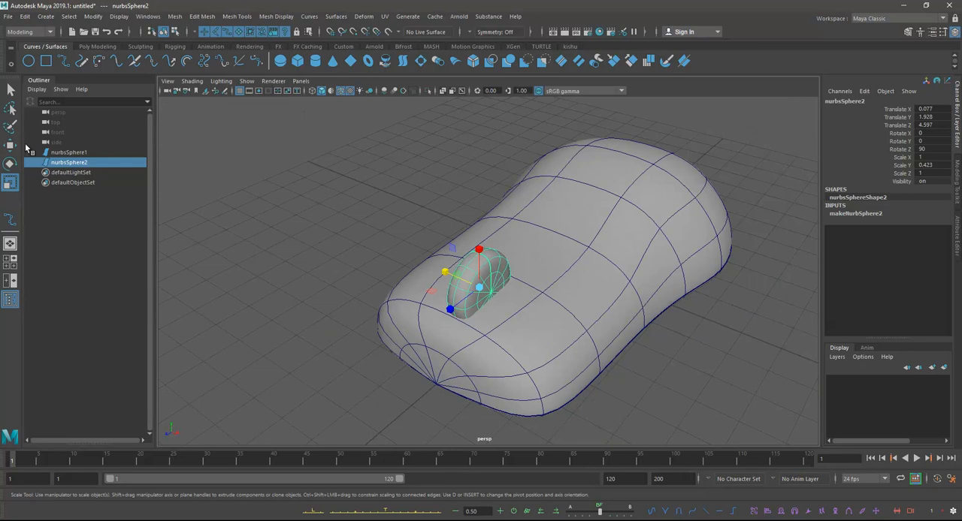
# Step: Enlarge the wheel uniformly to a scale of about 1.115, 0.472, 1.115, deselect it and check its fit in the body
pyautogui.press('w')
pyautogui.press('f')
pyautogui.keyDown('alt'); pyautogui.moveTo(498, 283); pyautogui.dragTo(662, 320); pyautogui.keyUp('alt')
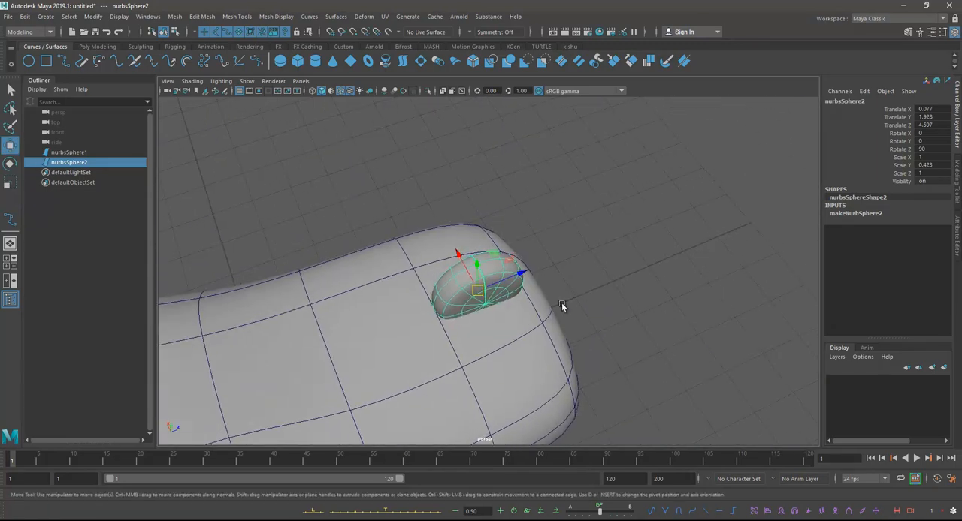
pyautogui.press('e')
pyautogui.press('r')
pyautogui.keyDown('alt'); pyautogui.moveTo(562, 307); pyautogui.dragTo(643, 260); pyautogui.keyUp('alt')
pyautogui.press('f')
pyautogui.moveTo(488, 268); pyautogui.dragTo(516, 268)
pyautogui.keyDown('alt'); pyautogui.moveTo(515, 211); pyautogui.dragTo(564, 241); pyautogui.keyUp('alt')
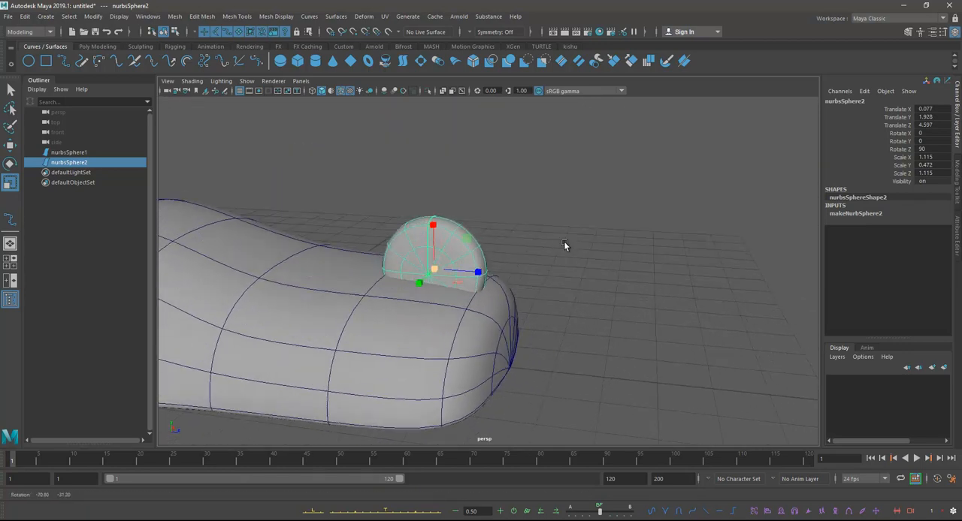
pyautogui.press('w')
pyautogui.scroll(5, 431, 269)
pyautogui.keyDown('alt'); pyautogui.moveTo(435, 270); pyautogui.dragTo(525, 293); pyautogui.keyUp('alt')
pyautogui.click(483, 141)
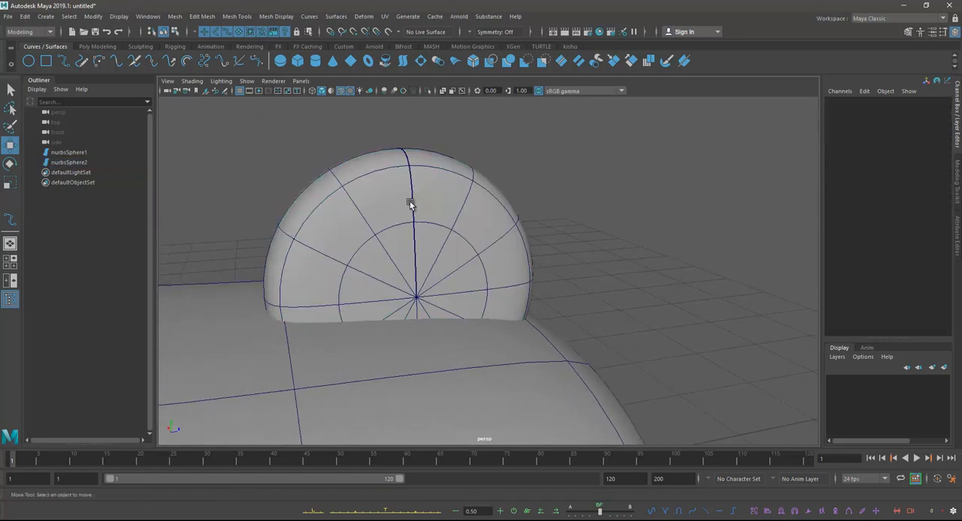
# Step: Lower the wheel into the body to about Y 1.824 and check how it sits there
pyautogui.keyDown('alt'); pyautogui.moveTo(427, 204); pyautogui.dragTo(428, 195, button='middle'); pyautogui.keyUp('alt')
pyautogui.click(429, 196)
pyautogui.moveTo(406, 217); pyautogui.dragTo(406, 259)
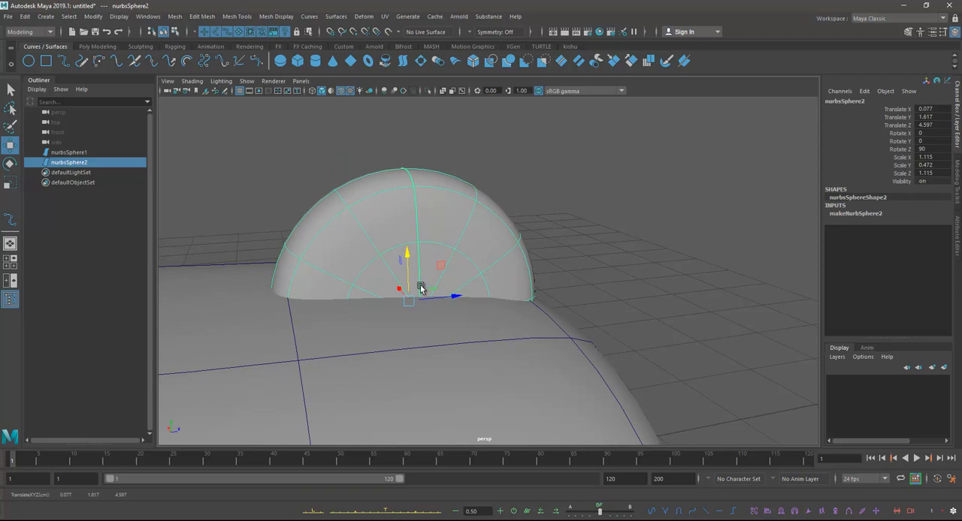
pyautogui.moveTo(406, 258); pyautogui.dragTo(405, 229)
pyautogui.keyDown('alt'); pyautogui.moveTo(498, 271); pyautogui.dragTo(468, 296); pyautogui.keyUp('alt')
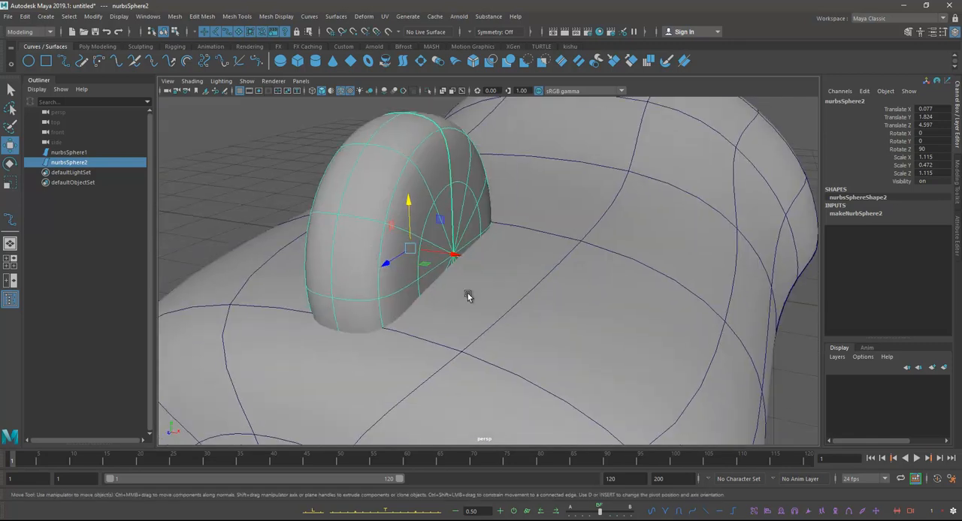
pyautogui.scroll(-3, 511, 280)
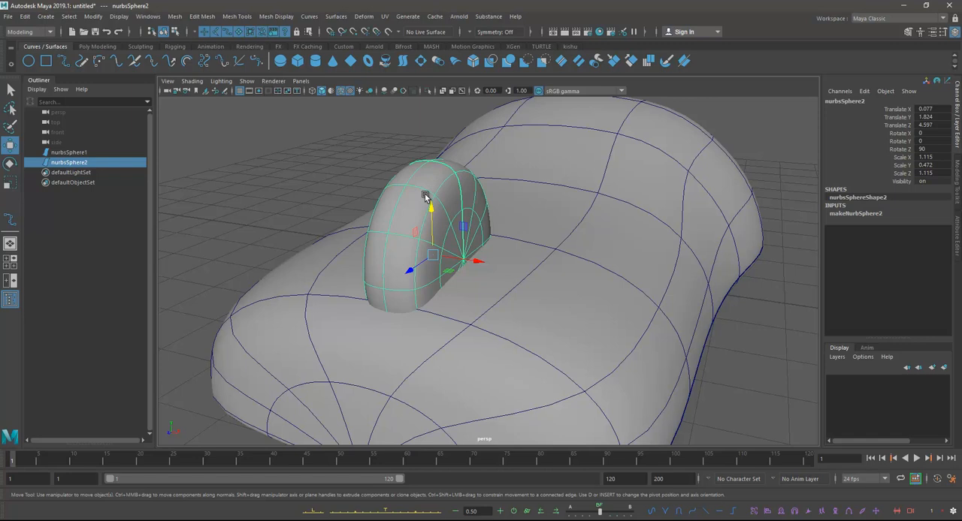
# Step: Duplicate the wheel with the copy raised to about Y 2.652, and hide the copy on a new display layer
pyautogui.hotkey('ctrl', 'd')
pyautogui.moveTo(431, 212); pyautogui.dragTo(430, 116)
pyautogui.hotkey('ctrl', 'z')
pyautogui.moveTo(431, 210); pyautogui.dragTo(428, 137)
pyautogui.click(836, 358)
pyautogui.click(839, 379)
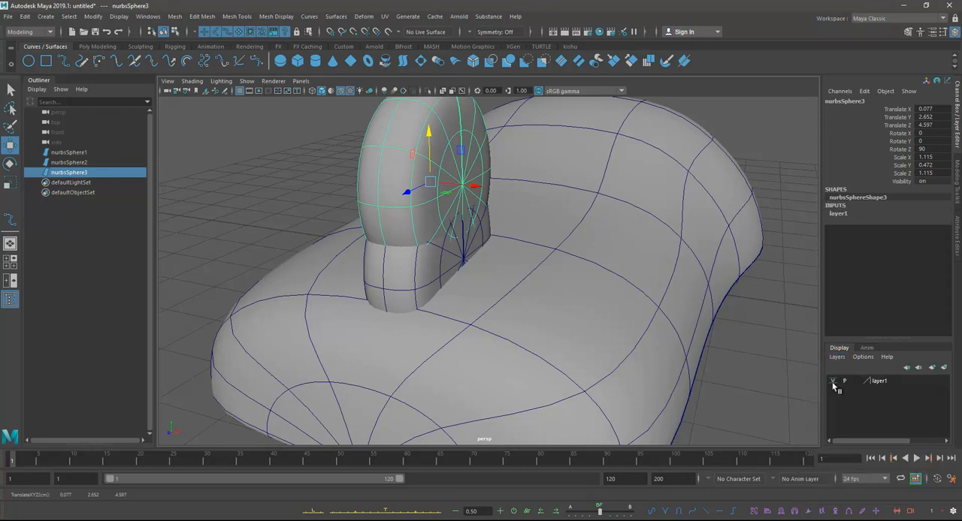
pyautogui.click(834, 382)
# Step: Enlarge the original wheel uniformly to a scale of about 1.185, 0.502, 1.185
pyautogui.keyDown('alt'); pyautogui.moveTo(480, 248); pyautogui.dragTo(536, 246); pyautogui.keyUp('alt')
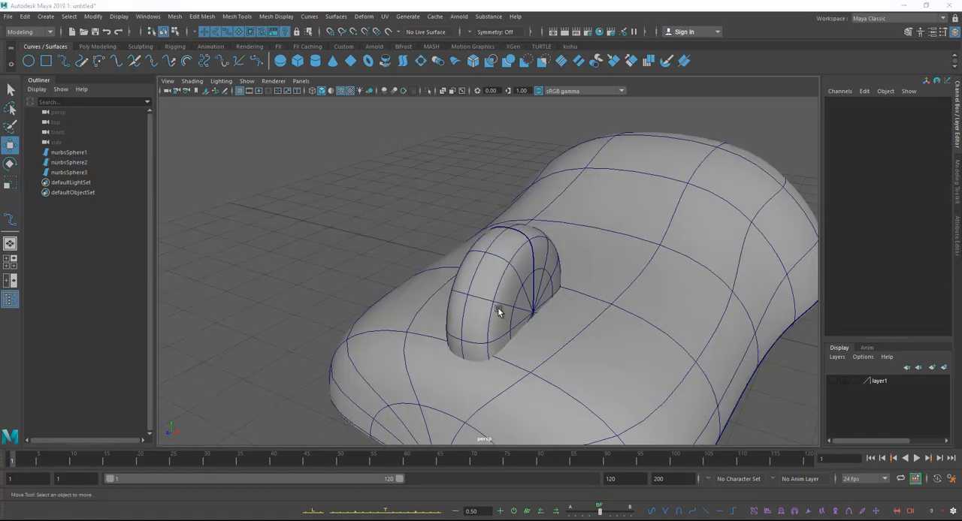
pyautogui.click(497, 307)
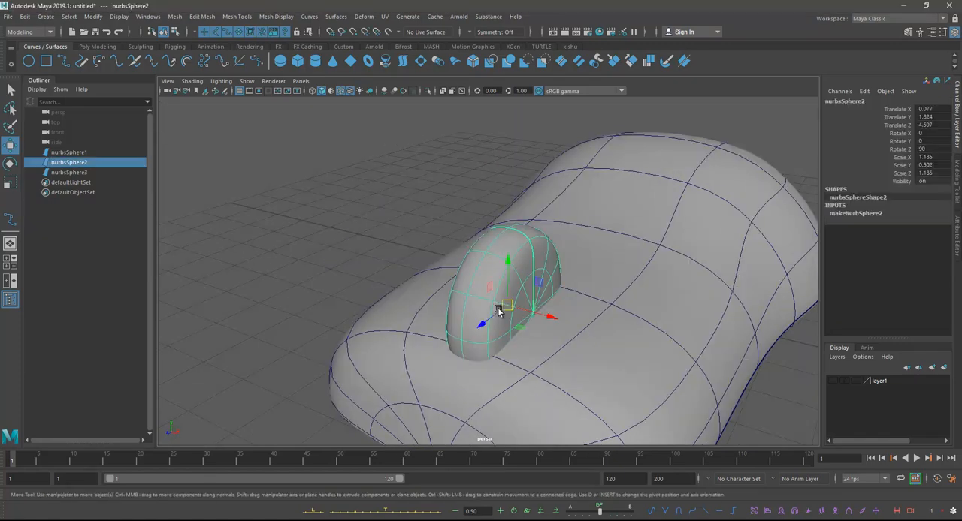
# Step: Try intersecting the wheel with the body surface, and undo the resulting intersection curves
pyautogui.keyDown('shift'); pyautogui.click(607, 279); pyautogui.keyUp('shift')
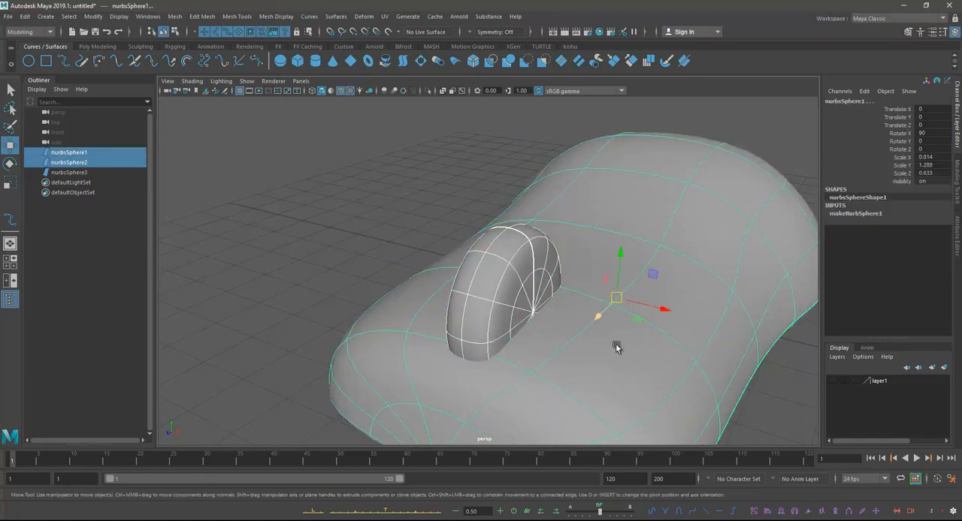
pyautogui.keyDown('alt'); pyautogui.moveTo(616, 343); pyautogui.dragTo(594, 337); pyautogui.keyUp('alt')
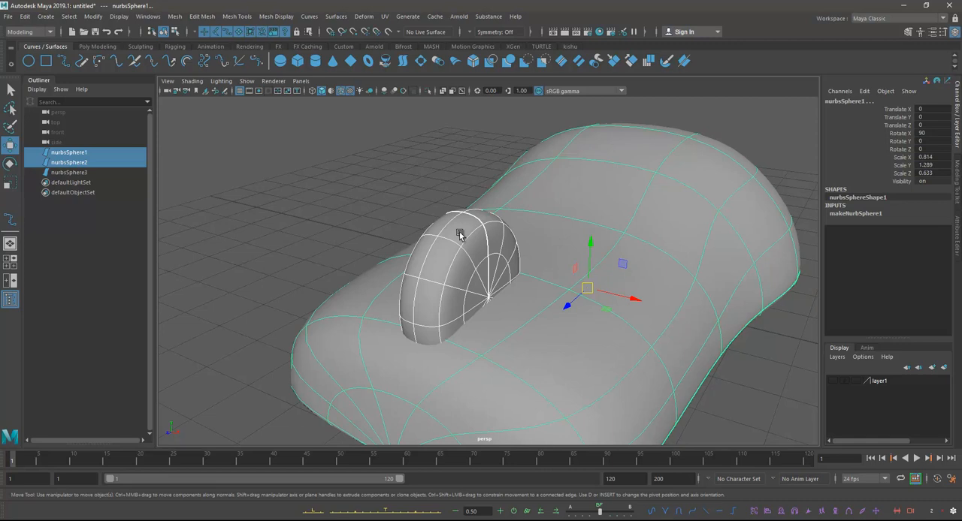
pyautogui.click(334, 17)
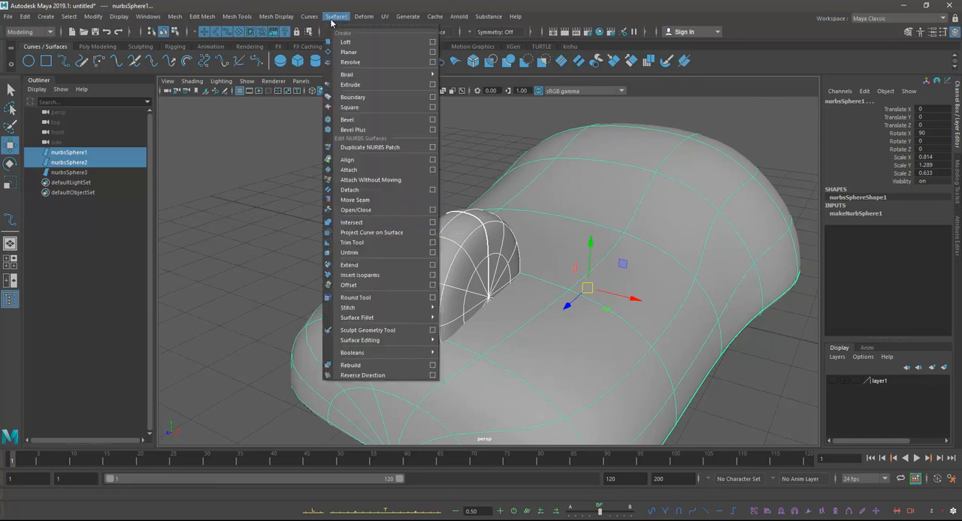
pyautogui.click(363, 223)
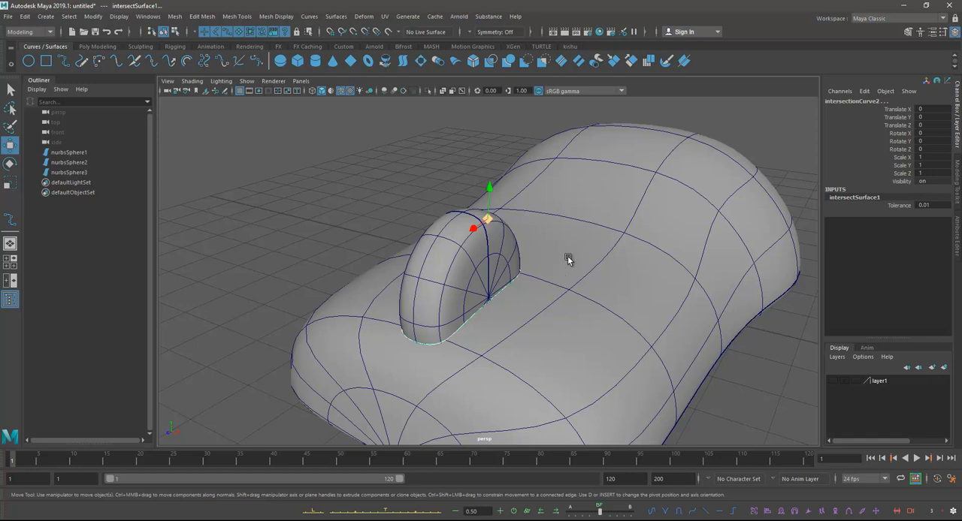
pyautogui.hotkey('ctrl', 'z')
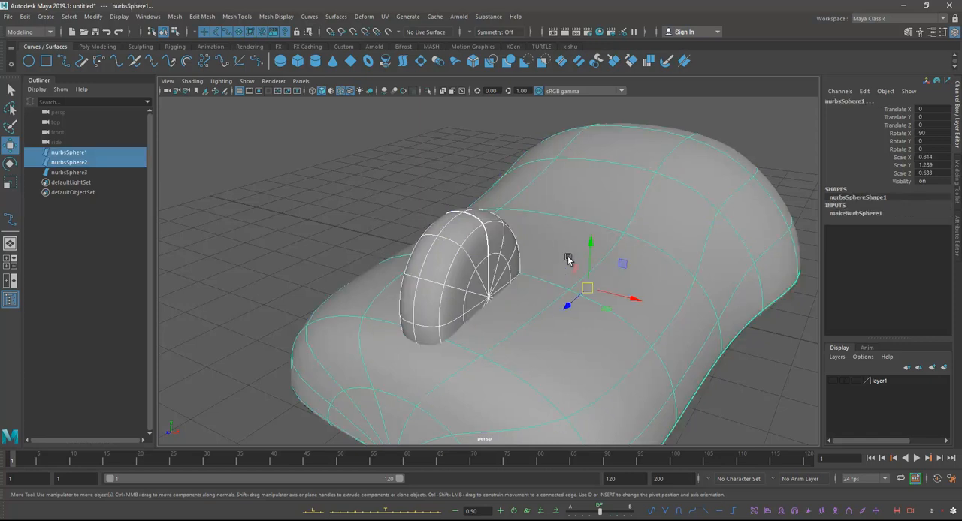
# Step: Duplicate the mouse body surface in place
pyautogui.click(12, 90)
pyautogui.click(570, 187)
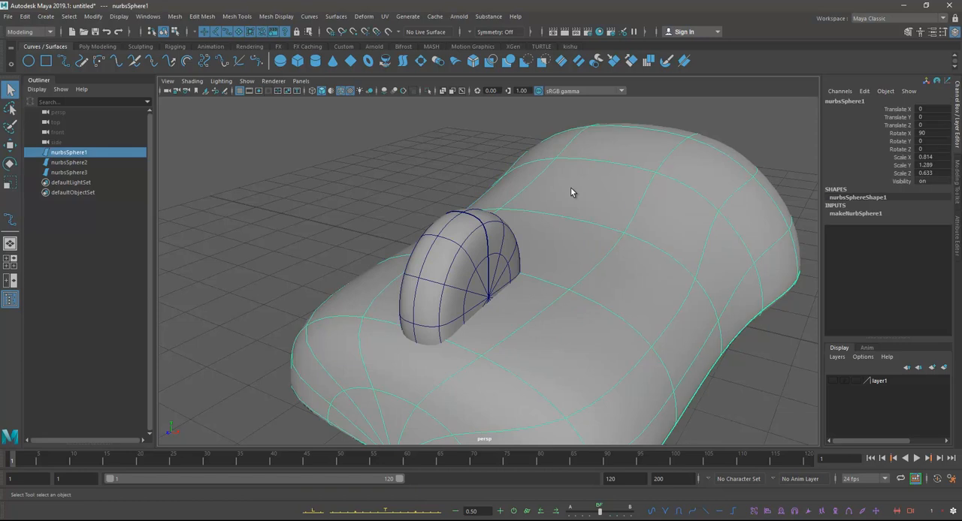
pyautogui.hotkey('ctrl', 'd')
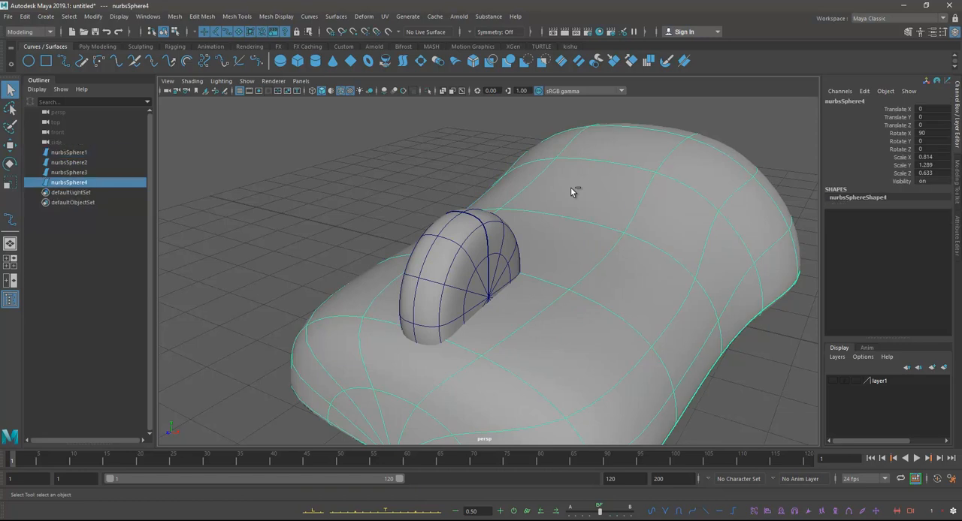
# Step: Try raising the body copy above the original body, and undo each move
pyautogui.press('w')
pyautogui.moveTo(588, 243); pyautogui.dragTo(579, 193)
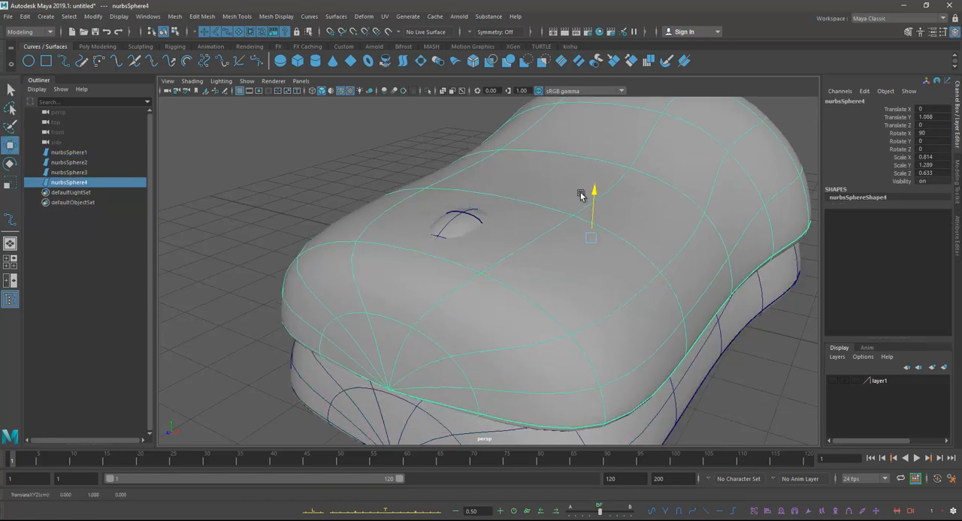
pyautogui.hotkey('ctrl', 'z')
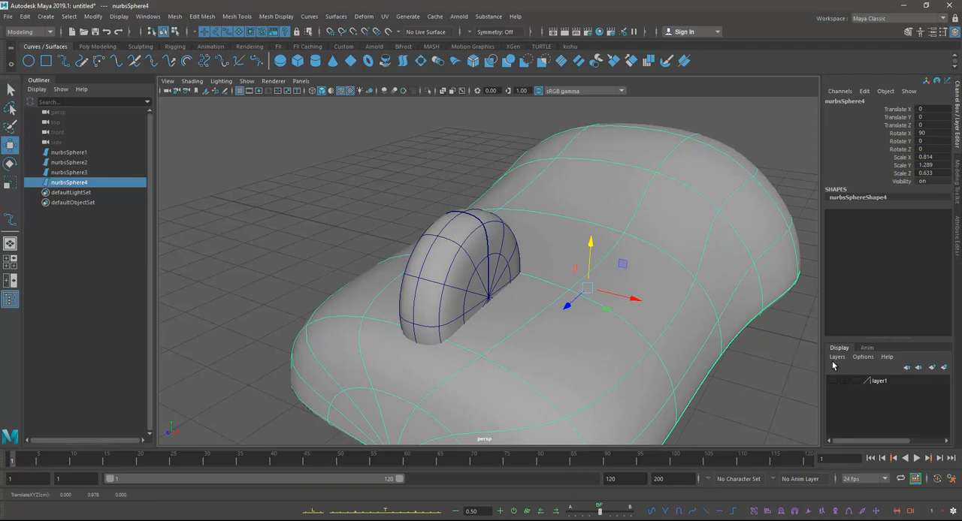
pyautogui.moveTo(591, 245); pyautogui.dragTo(591, 214)
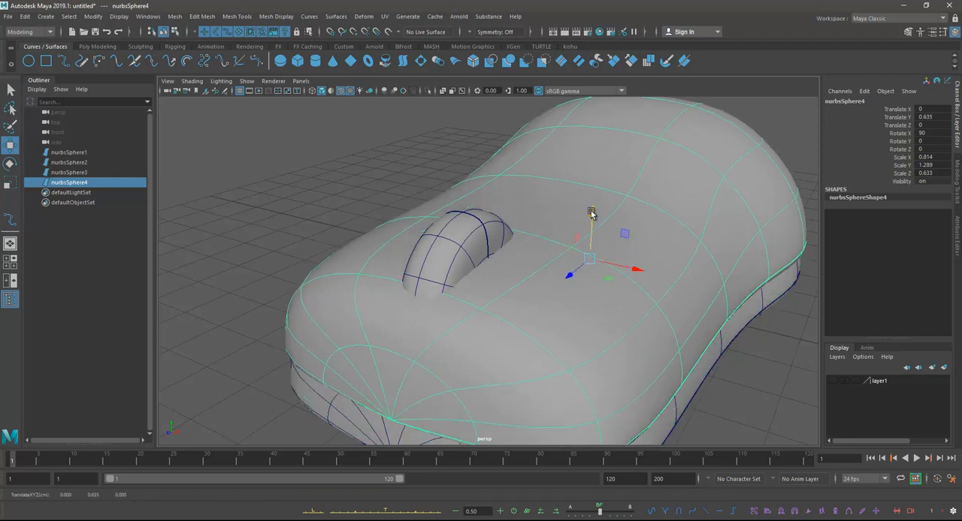
pyautogui.hotkey('ctrl', 'z')
# Step: Assign the body copy to a new display layer and hide that layer
pyautogui.click(836, 357)
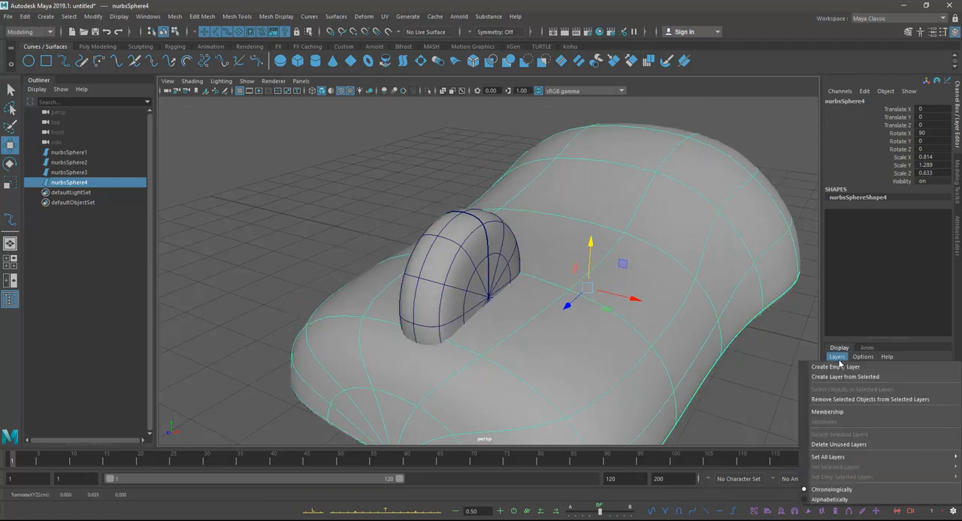
pyautogui.click(835, 378)
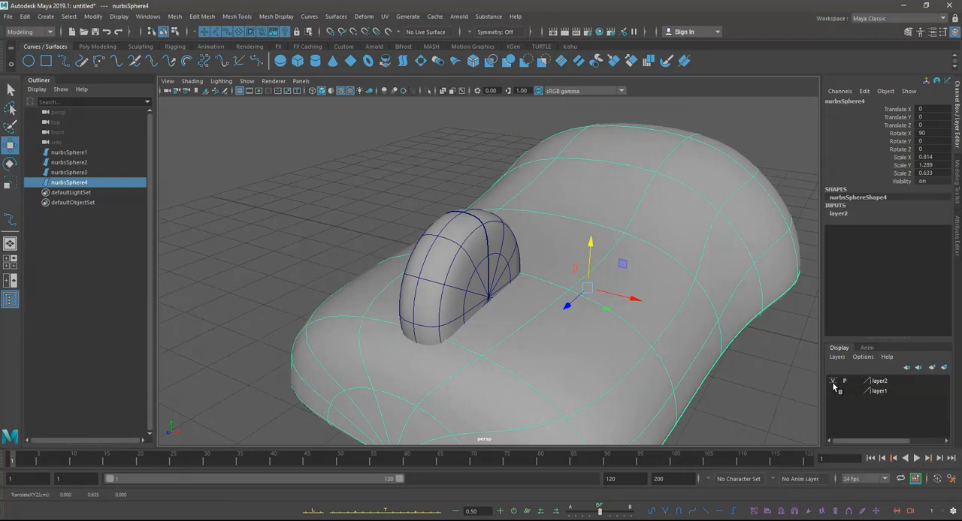
pyautogui.click(832, 382)
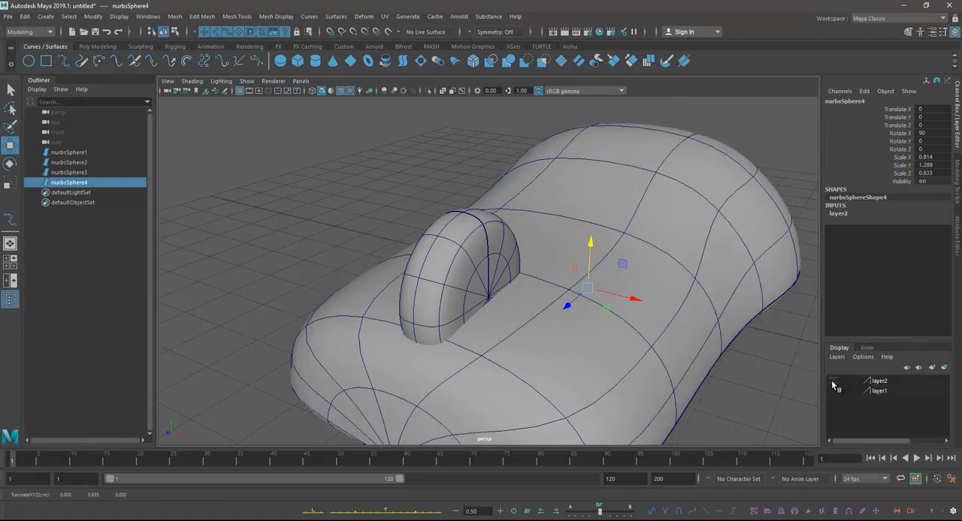
# Step: Intersect the wheel and the body with reset Intersect Surfaces options, creating curves on both surfaces with a local tolerance of 0.01
pyautogui.click(456, 242)
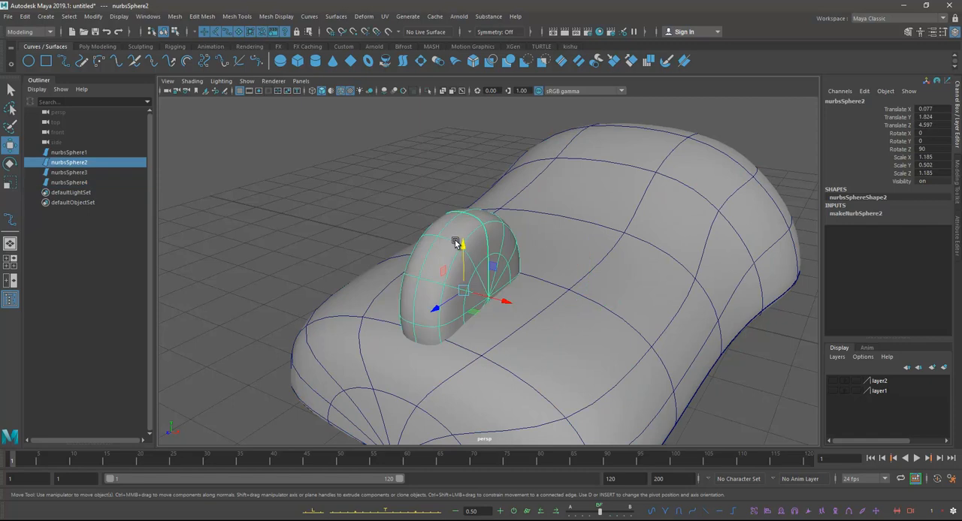
pyautogui.keyDown('shift'); pyautogui.click(585, 200); pyautogui.keyUp('shift')
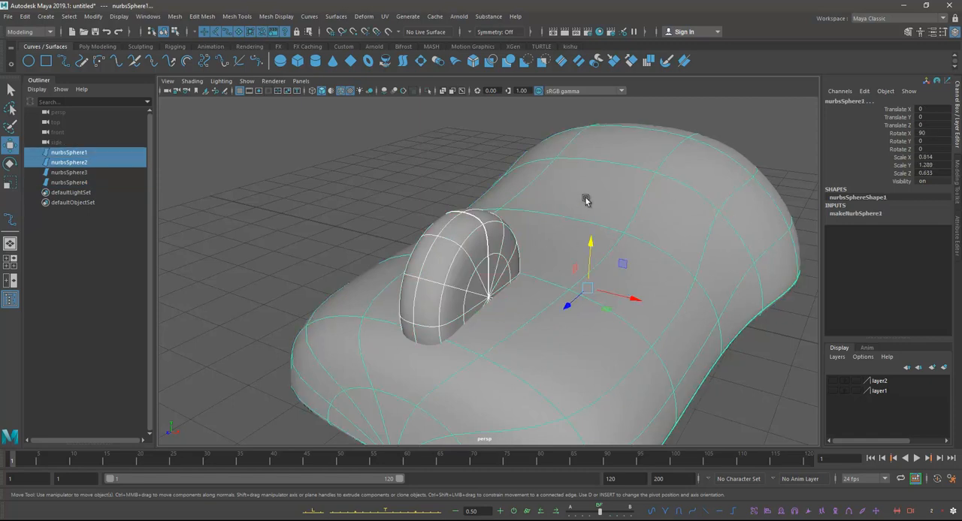
pyautogui.click(336, 16)
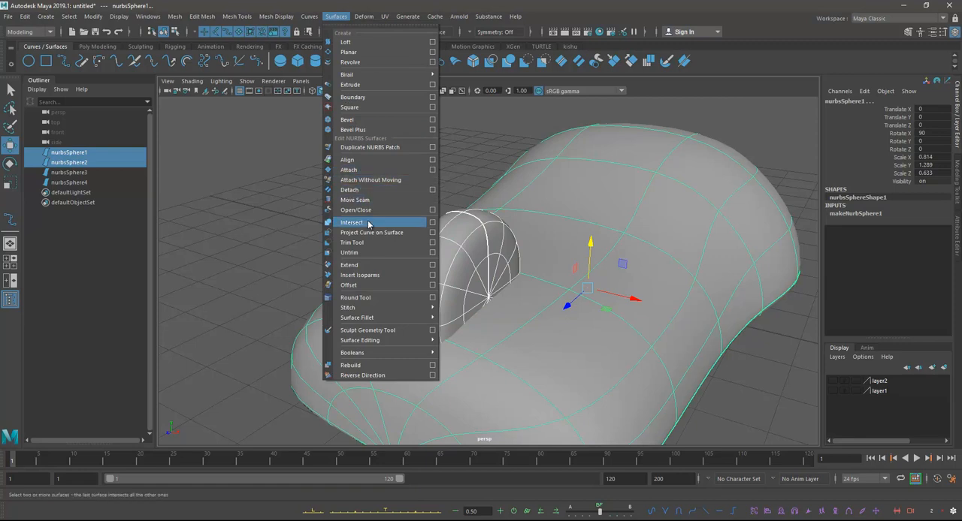
pyautogui.click(432, 222)
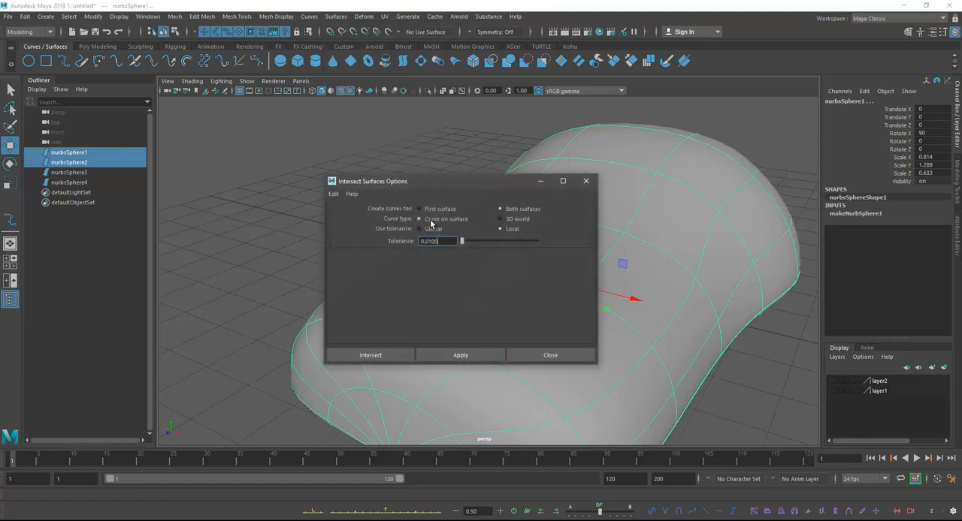
pyautogui.moveTo(368, 185); pyautogui.dragTo(348, 171)
pyautogui.click(315, 179)
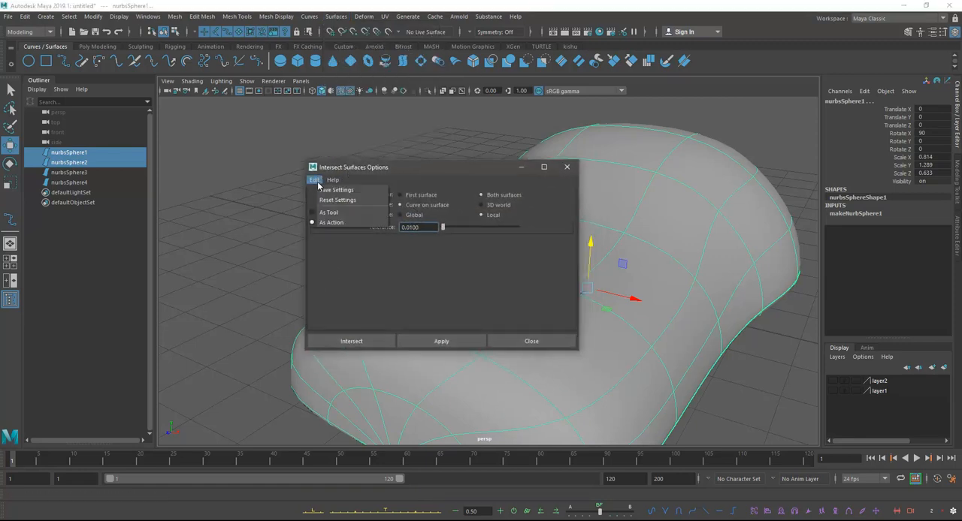
pyautogui.click(331, 203)
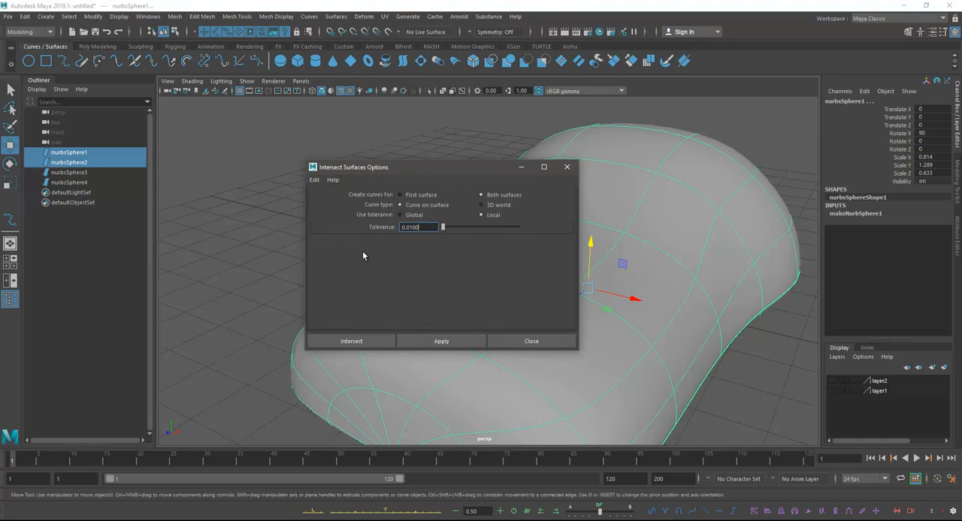
pyautogui.click(351, 342)
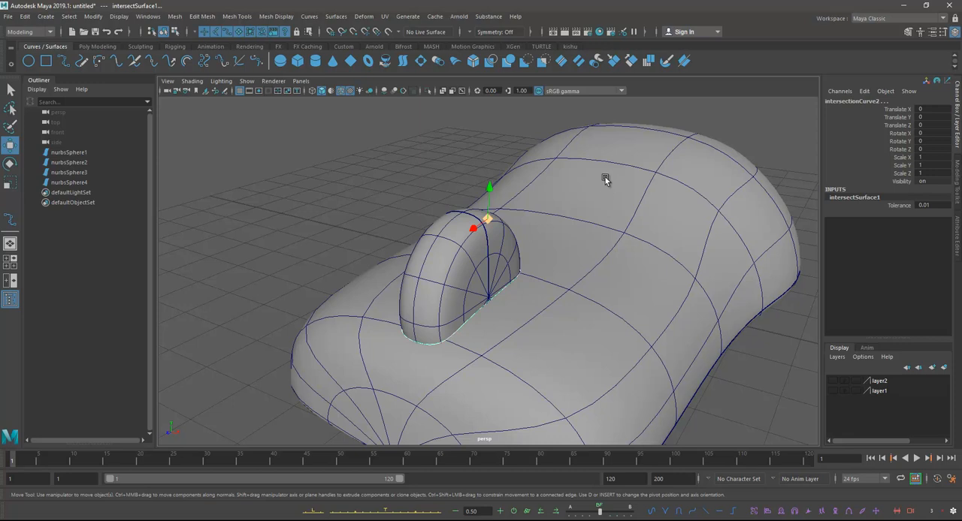
pyautogui.keyDown('alt'); pyautogui.moveTo(604, 178); pyautogui.dragTo(596, 178); pyautogui.keyUp('alt')
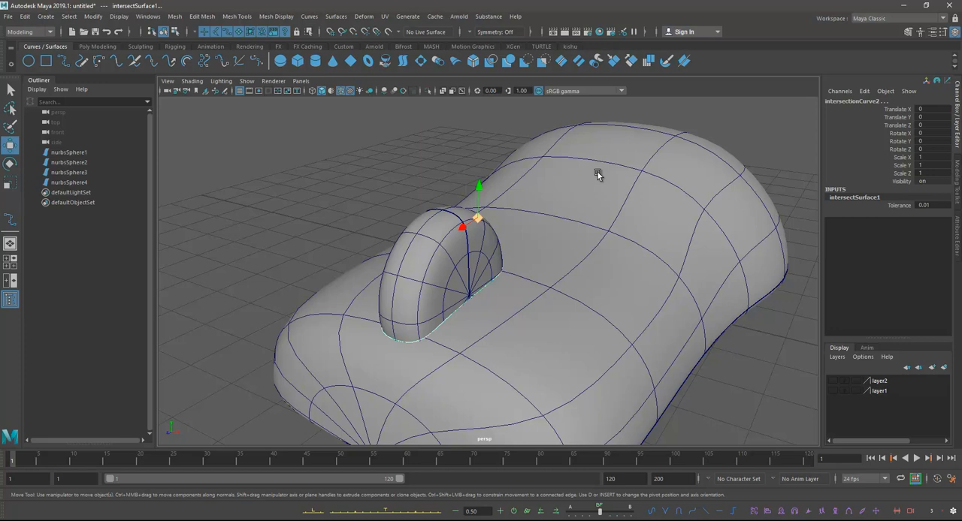
pyautogui.click(598, 172)
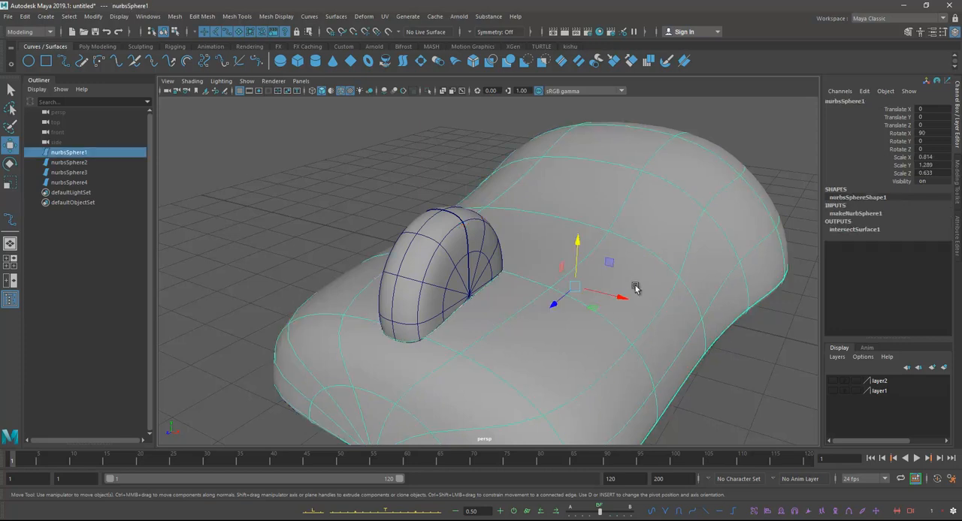
pyautogui.keyDown('alt'); pyautogui.moveTo(635, 287); pyautogui.dragTo(549, 196, button='right'); pyautogui.keyUp('alt')
pyautogui.click(333, 17)
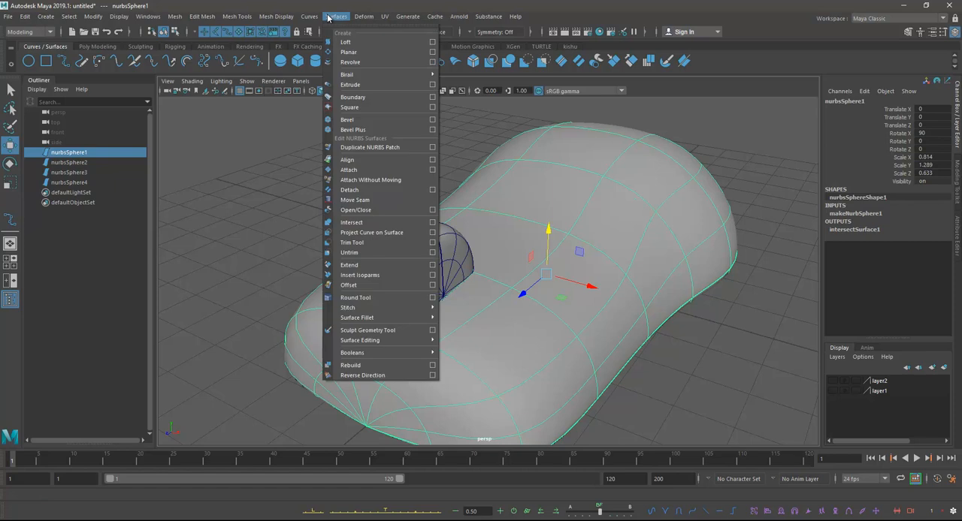
pyautogui.click(361, 245)
pyautogui.keyDown('alt'); pyautogui.moveTo(500, 313); pyautogui.dragTo(517, 291); pyautogui.keyUp('alt')
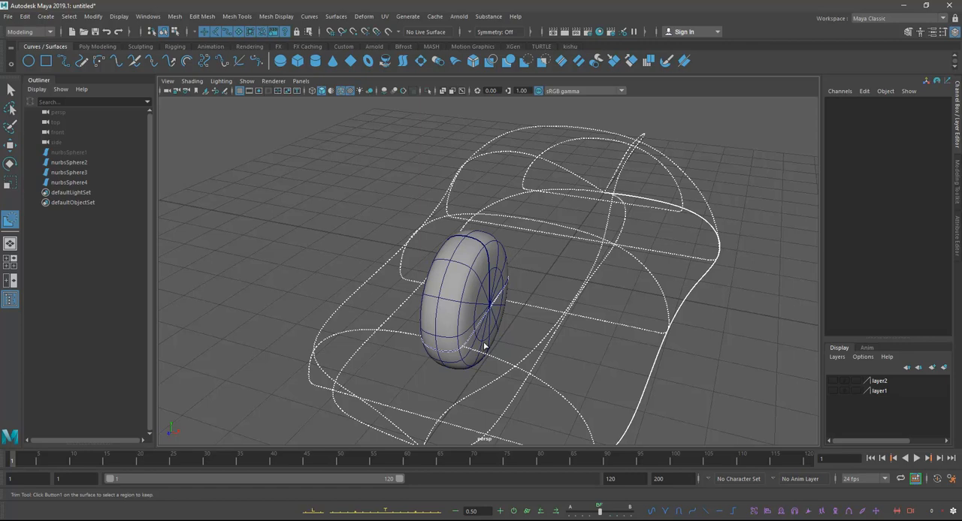
pyautogui.click(330, 18)
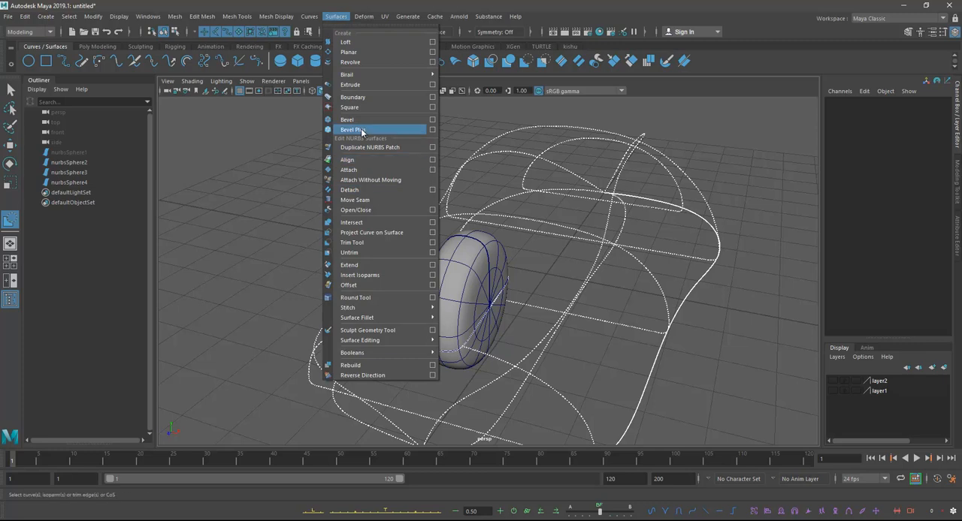
pyautogui.click(589, 262)
pyautogui.moveTo(591, 260)
pyautogui.keyDown('alt'); pyautogui.mouseDown()
pyautogui.moveTo(575, 254)
pyautogui.moveTo(595, 248)
pyautogui.mouseUp(); pyautogui.keyUp('alt')
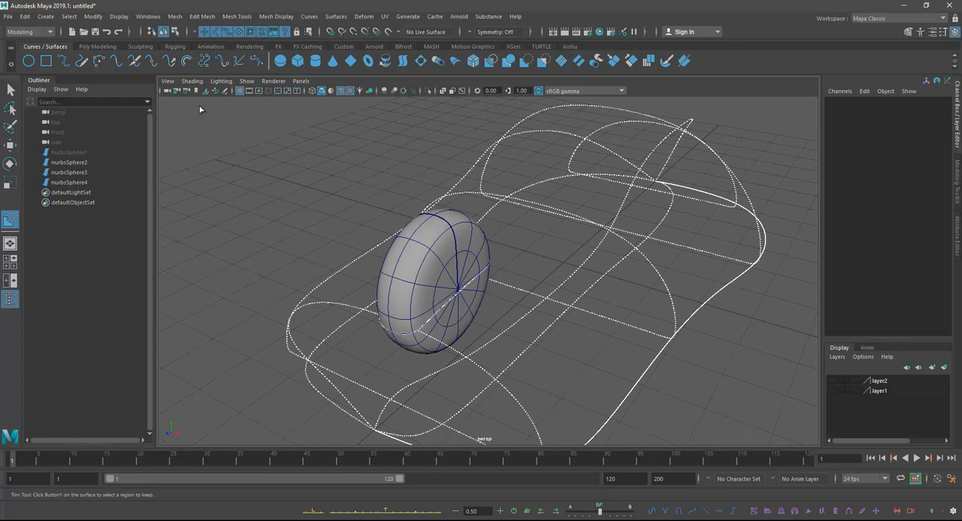
pyautogui.click(246, 80)
pyautogui.moveTo(192, 80)
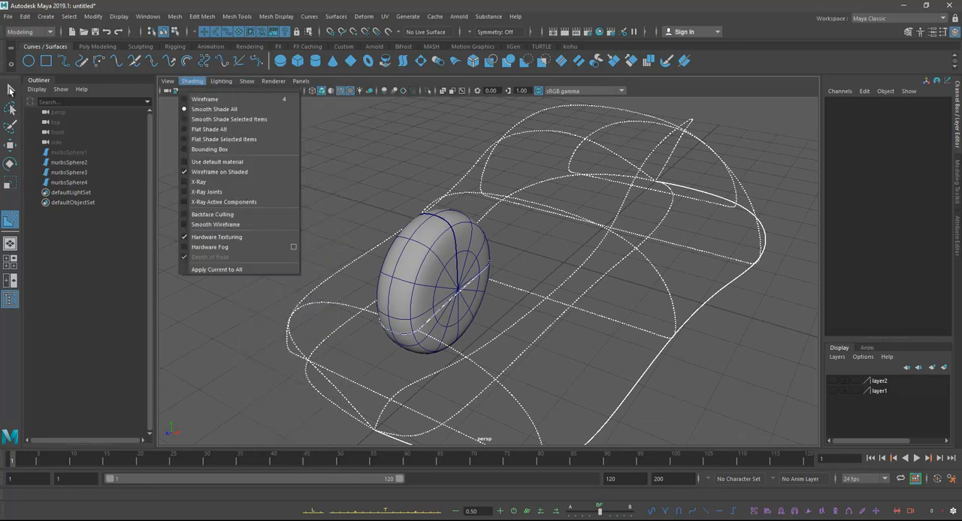
pyautogui.click(10, 89)
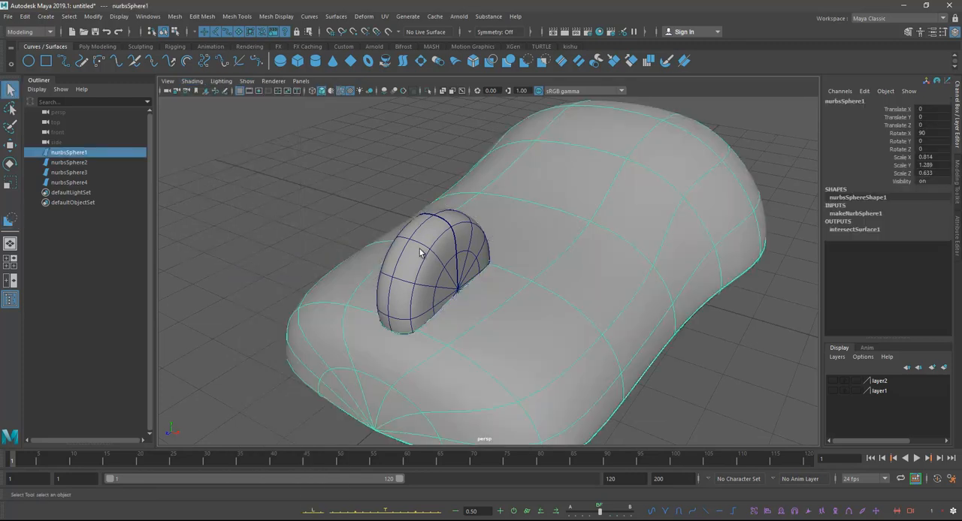
# Step: Delete the wheel surface that crosses the mouse body
pyautogui.click(419, 249)
pyautogui.click(369, 150)
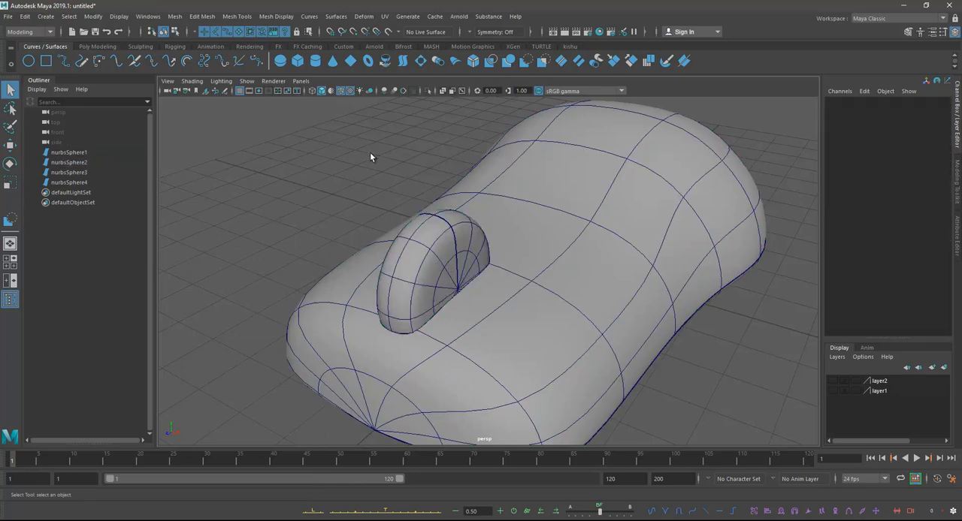
pyautogui.click(421, 242)
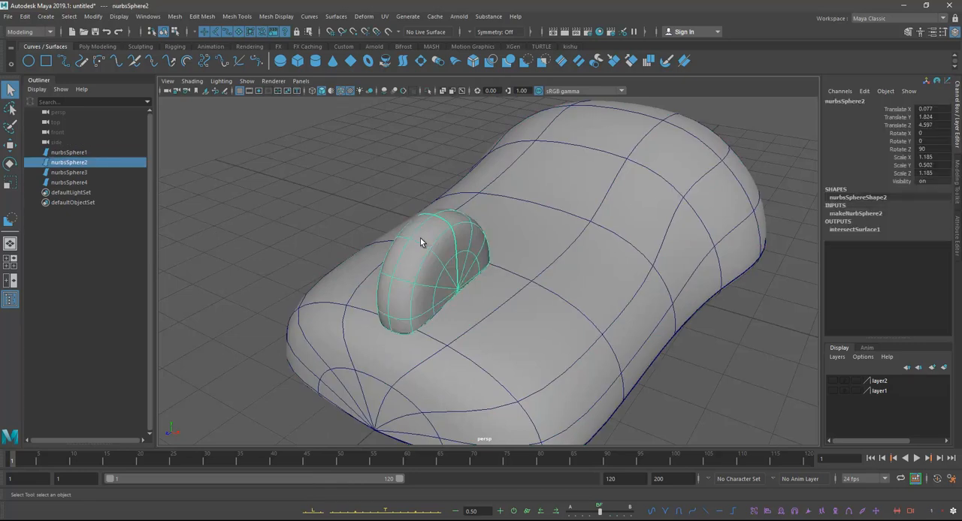
pyautogui.press('Delete')
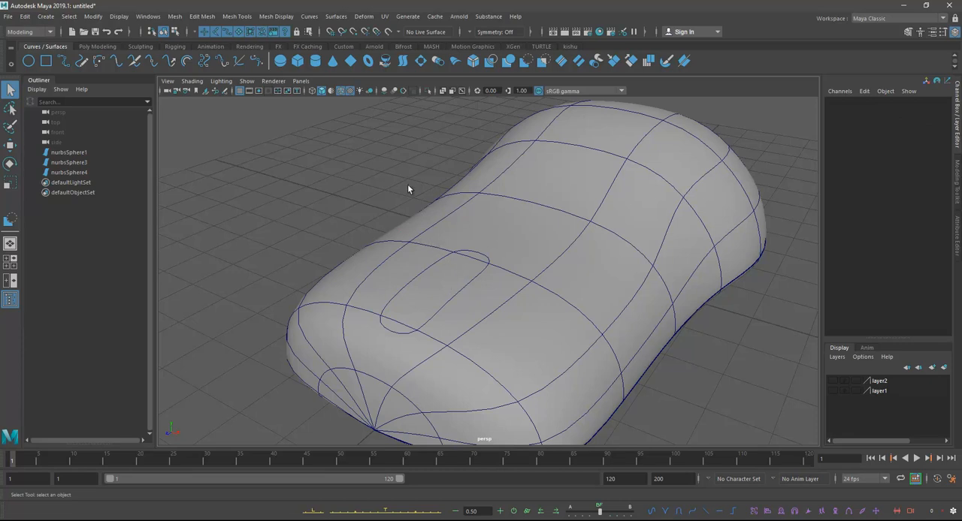
# Step: Trim the mouse body surface with the Trim Tool, keeping the region outside the wheel intersection curve
pyautogui.keyDown('alt'); pyautogui.moveTo(413, 234); pyautogui.dragTo(381, 233); pyautogui.keyUp('alt')
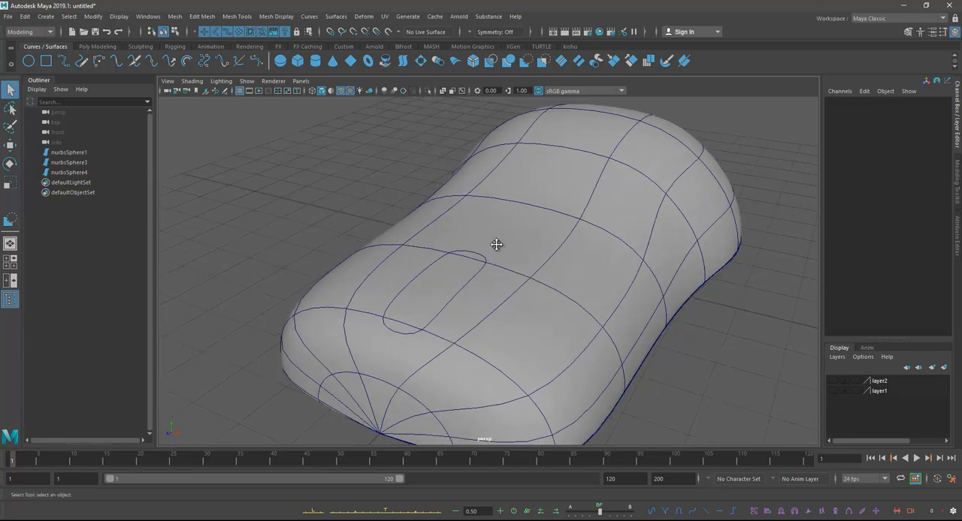
pyautogui.keyDown('alt'); pyautogui.moveTo(482, 246); pyautogui.dragTo(505, 235); pyautogui.keyUp('alt')
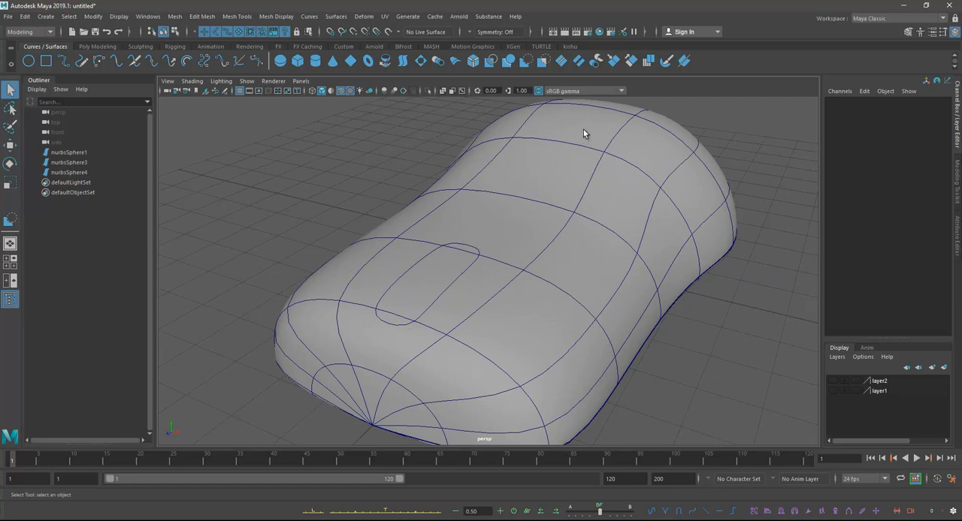
pyautogui.click(526, 212)
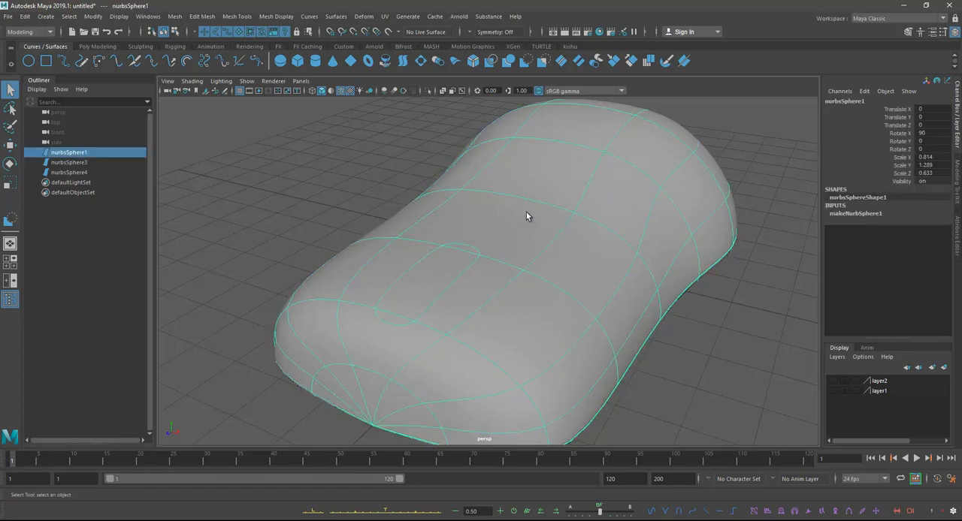
pyautogui.click(336, 16)
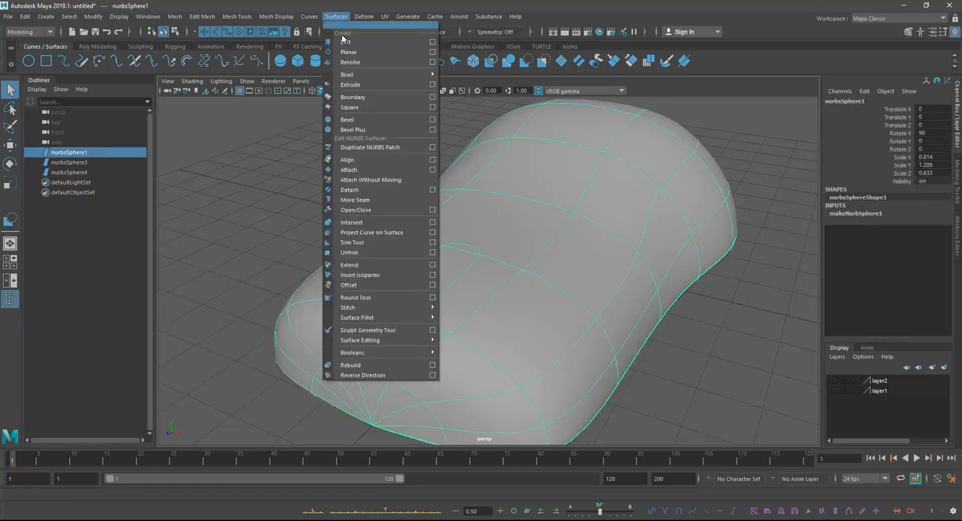
pyautogui.click(368, 242)
pyautogui.keyDown('alt'); pyautogui.moveTo(576, 242); pyautogui.dragTo(554, 218); pyautogui.keyUp('alt')
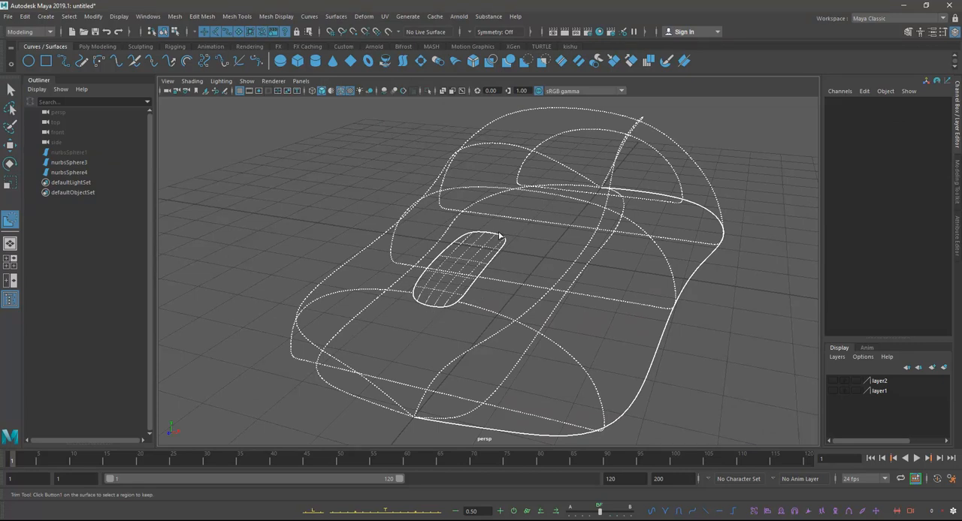
pyautogui.keyDown('alt'); pyautogui.moveTo(610, 191); pyautogui.dragTo(520, 209); pyautogui.keyUp('alt')
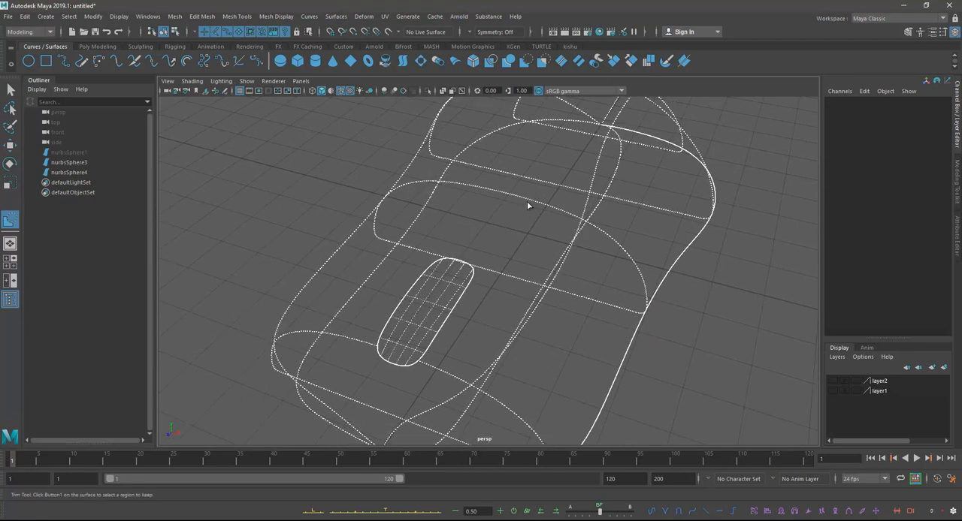
pyautogui.click(523, 197)
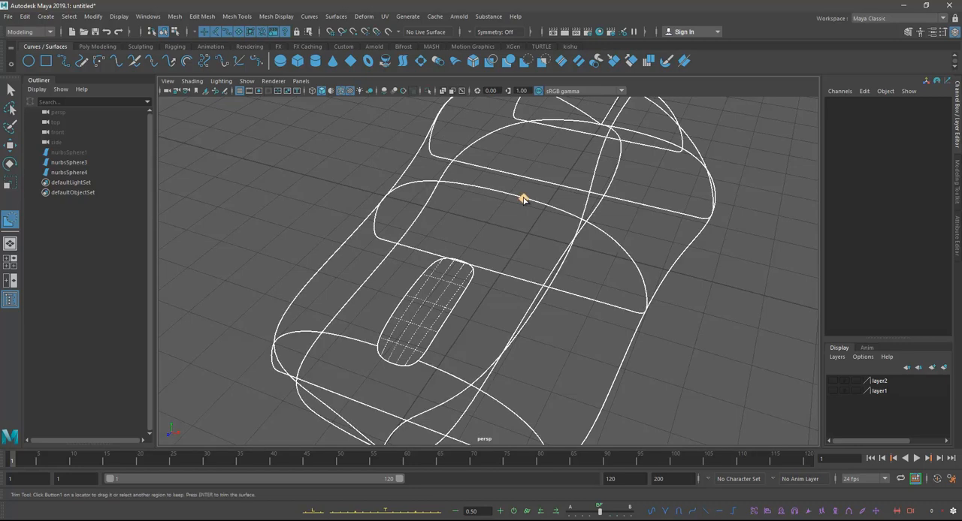
pyautogui.keyDown('alt'); pyautogui.moveTo(586, 266); pyautogui.dragTo(524, 272); pyautogui.keyUp('alt')
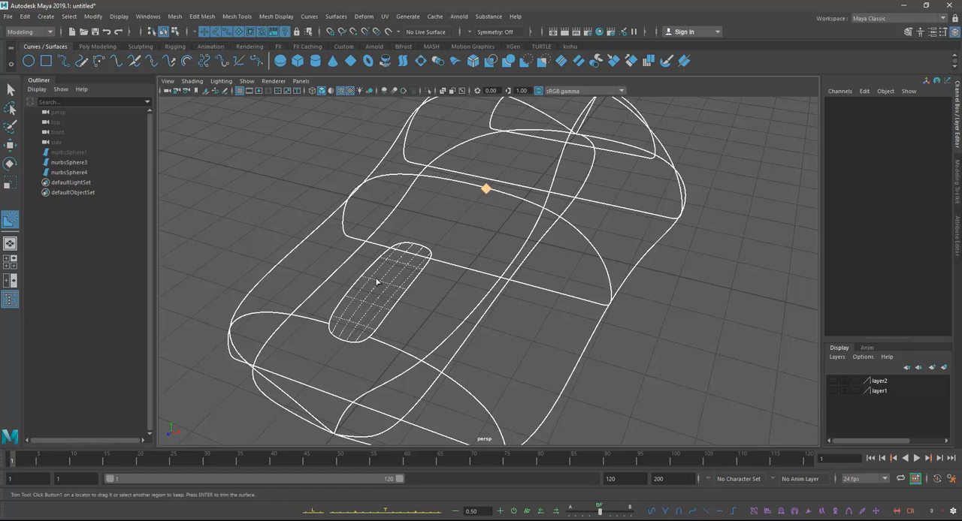
pyautogui.keyDown('alt'); pyautogui.moveTo(456, 272); pyautogui.dragTo(519, 253, button='middle'); pyautogui.keyUp('alt')
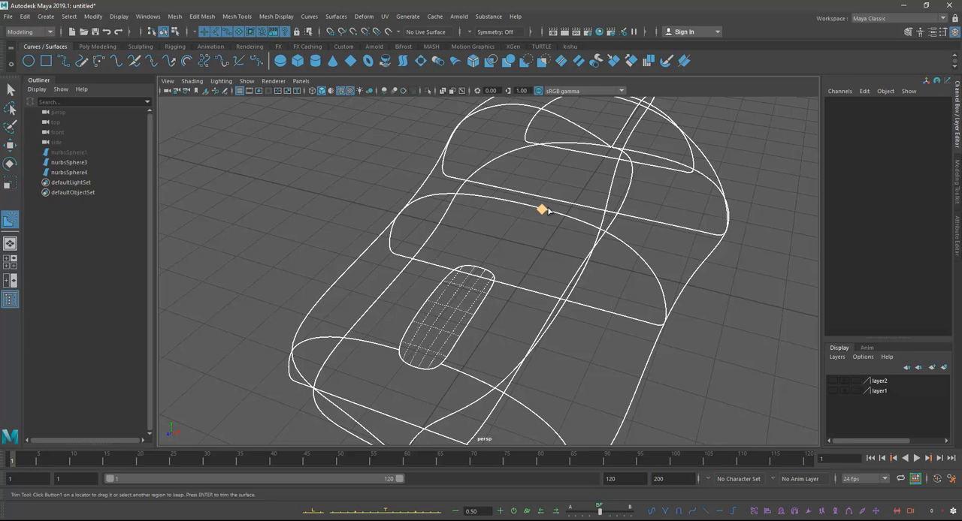
pyautogui.keyDown('alt'); pyautogui.moveTo(445, 297); pyautogui.dragTo(443, 289); pyautogui.keyUp('alt')
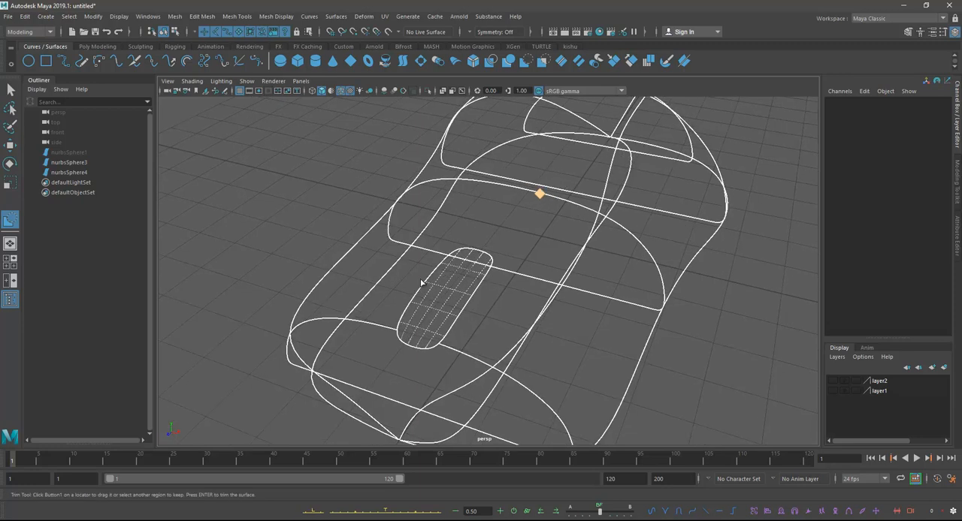
pyautogui.scroll(-1, 481, 286)
pyautogui.keyDown('alt'); pyautogui.moveTo(474, 289); pyautogui.dragTo(462, 273, button='middle'); pyautogui.keyUp('alt')
pyautogui.keyDown('alt'); pyautogui.moveTo(462, 272); pyautogui.dragTo(505, 240); pyautogui.keyUp('alt')
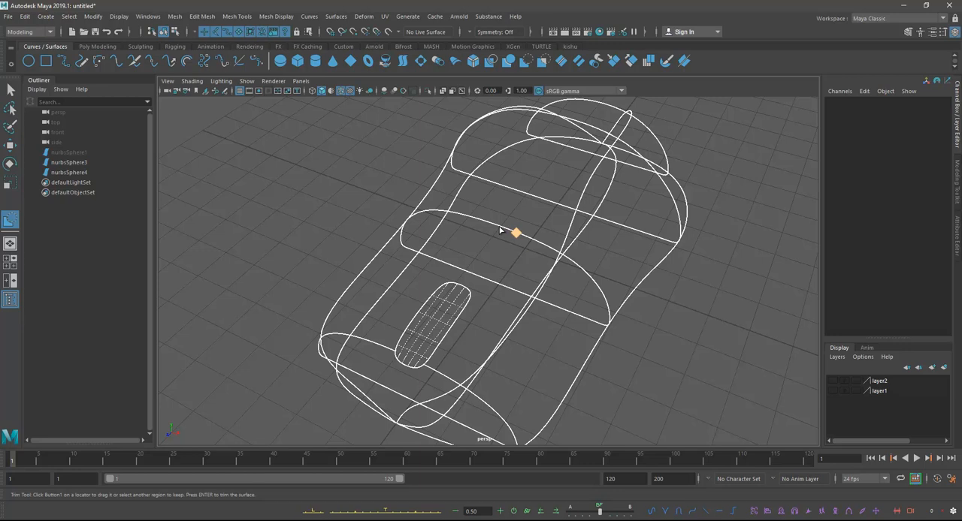
pyautogui.press('Return')
# Step: Examine the wheel slot in the trimmed mouse body from several angles
pyautogui.keyDown('alt'); pyautogui.moveTo(499, 227); pyautogui.dragTo(637, 218); pyautogui.keyUp('alt')
pyautogui.keyDown('alt'); pyautogui.moveTo(612, 262); pyautogui.dragTo(469, 228); pyautogui.keyUp('alt')
pyautogui.keyDown('alt'); pyautogui.moveTo(469, 228); pyautogui.dragTo(492, 223, button='middle'); pyautogui.keyUp('alt')
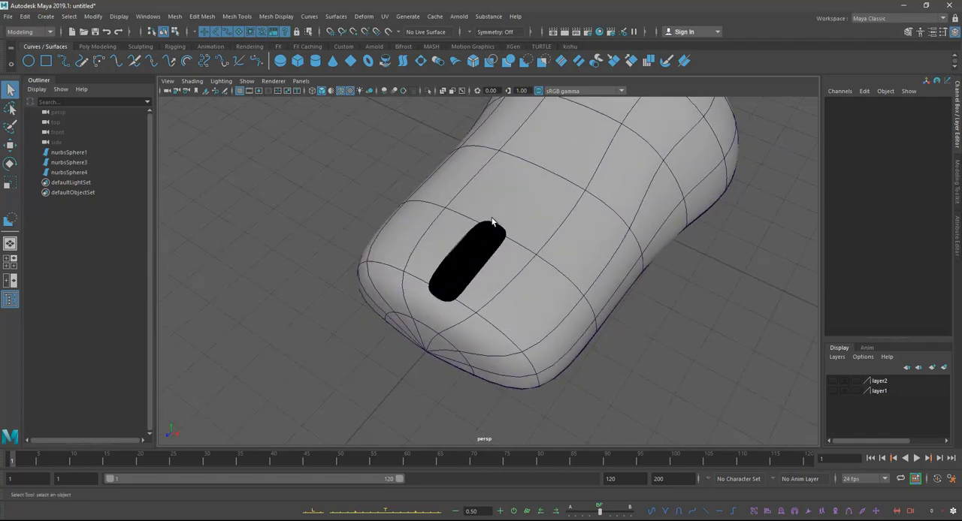
pyautogui.keyDown('alt'); pyautogui.moveTo(492, 222); pyautogui.dragTo(553, 253); pyautogui.keyUp('alt')
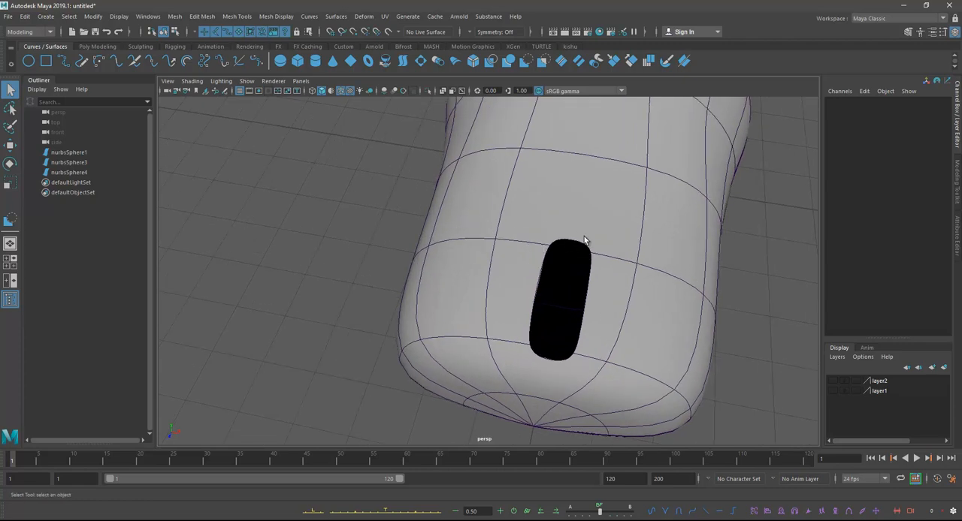
pyautogui.keyDown('alt'); pyautogui.moveTo(563, 248); pyautogui.dragTo(512, 216); pyautogui.keyUp('alt')
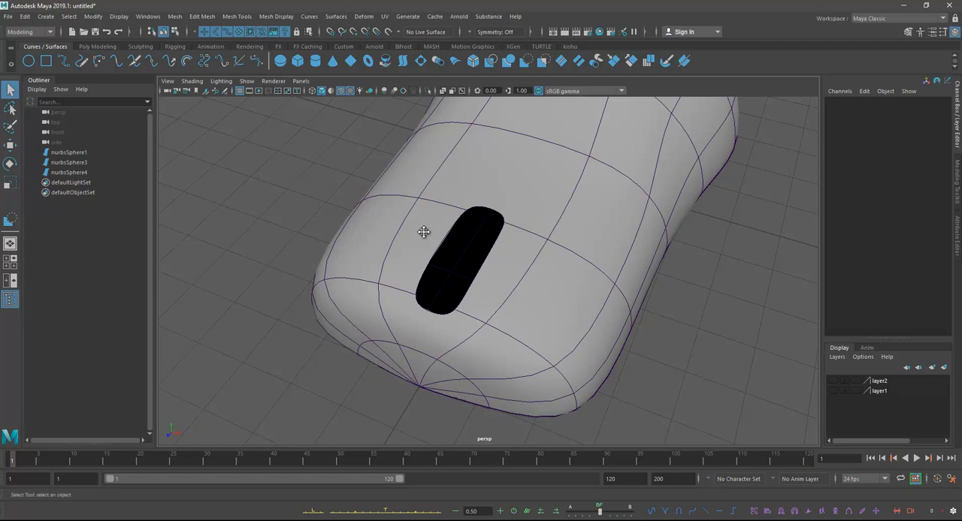
pyautogui.keyDown('alt'); pyautogui.moveTo(422, 231); pyautogui.dragTo(390, 231, button='middle'); pyautogui.keyUp('alt')
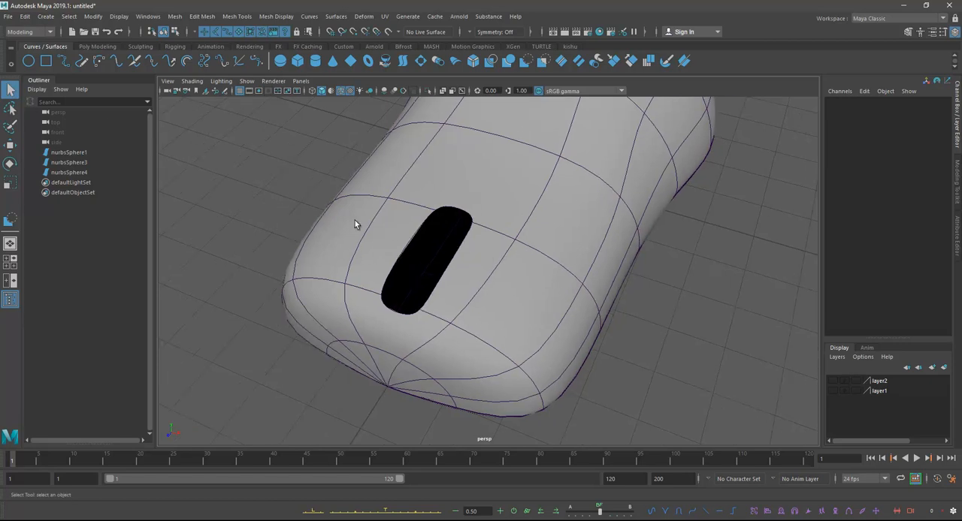
pyautogui.keyDown('alt'); pyautogui.moveTo(482, 224); pyautogui.dragTo(496, 233, button='middle'); pyautogui.keyUp('alt')
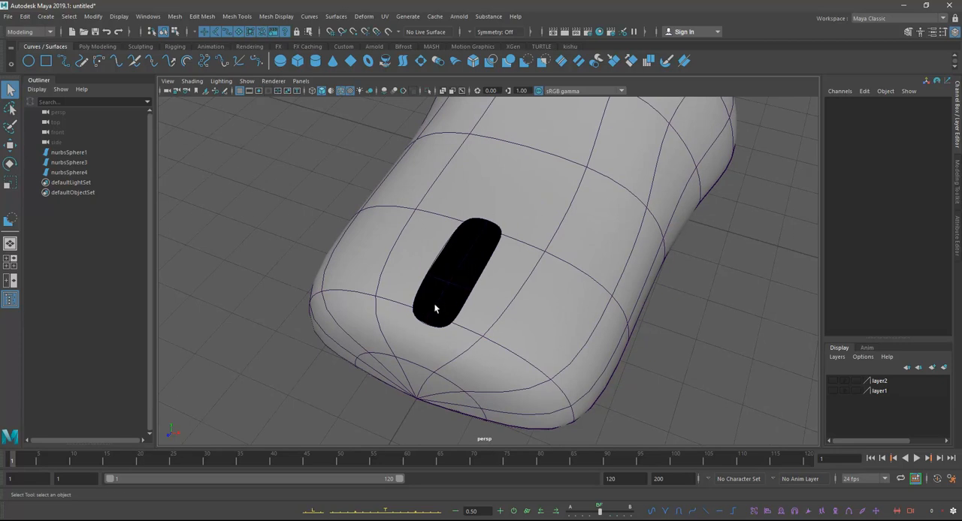
pyautogui.keyDown('alt'); pyautogui.moveTo(469, 271); pyautogui.dragTo(496, 271); pyautogui.keyUp('alt')
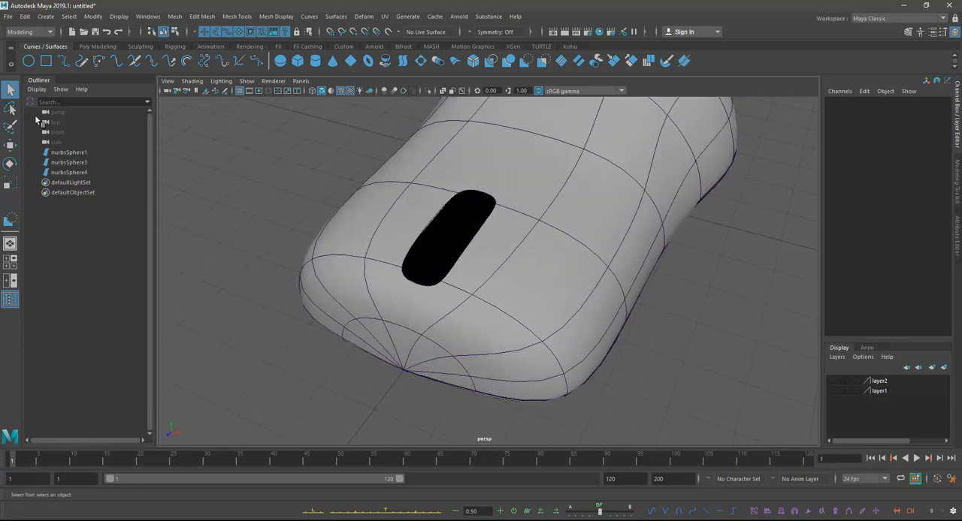
pyautogui.keyDown('alt'); pyautogui.moveTo(288, 194); pyautogui.dragTo(290, 203, button='middle'); pyautogui.keyUp('alt')
# Step: Duplicate the trimmed mouse body in place, assign the copy to a new display layer and hide that layer
pyautogui.click(481, 200)
pyautogui.scroll(-2, 535, 205)
pyautogui.keyDown('alt'); pyautogui.moveTo(535, 206); pyautogui.dragTo(537, 244, button='middle'); pyautogui.keyUp('alt')
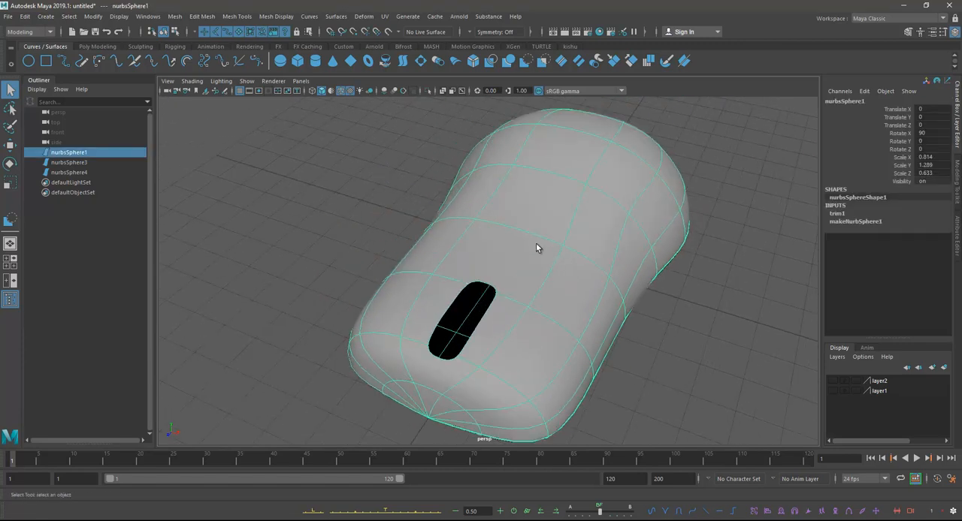
pyautogui.hotkey('ctrl', 'd')
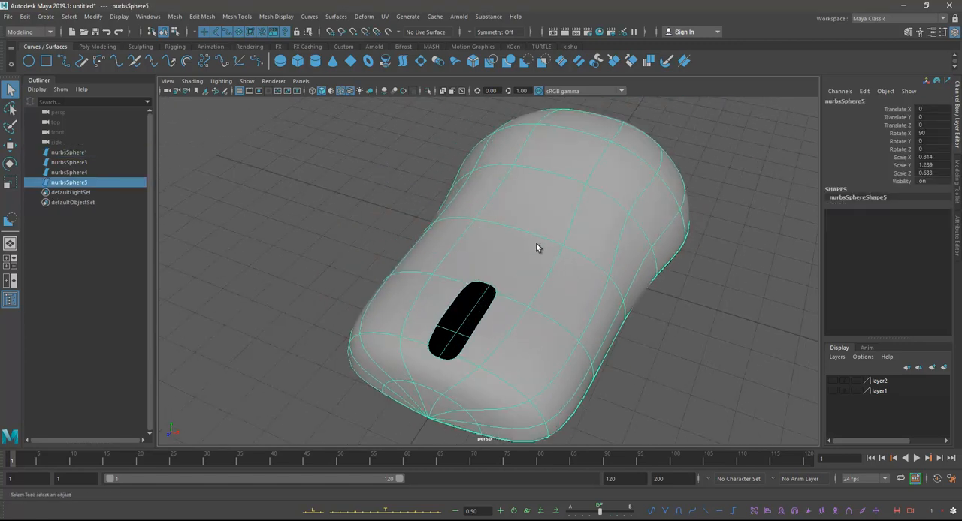
pyautogui.click(836, 357)
pyautogui.click(841, 376)
pyautogui.click(832, 382)
pyautogui.click(833, 382)
# Step: Create a NURBS circle and move it beside the wheel slot, at about X 1.68, Y 1.94, Z 4.76
pyautogui.click(585, 304)
pyautogui.keyDown('alt'); pyautogui.moveTo(638, 328); pyautogui.dragTo(289, 195); pyautogui.keyUp('alt')
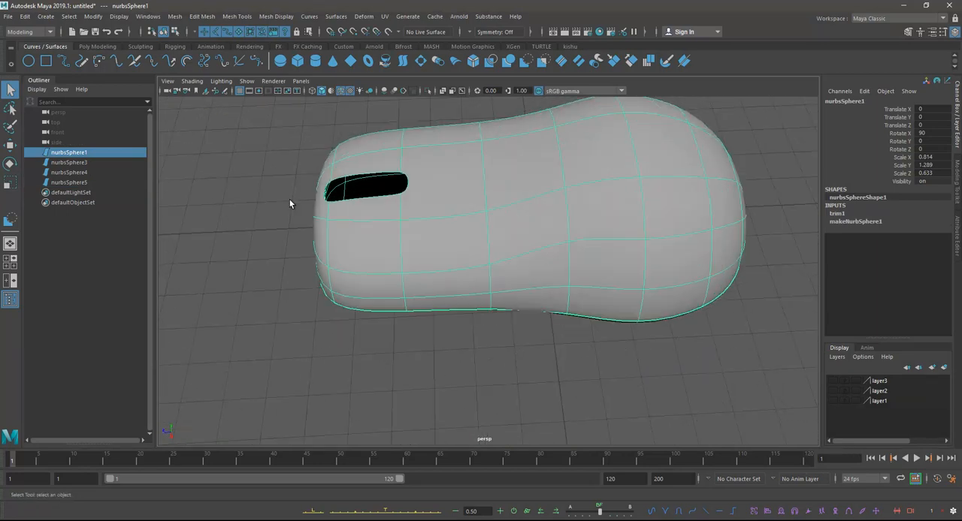
pyautogui.keyDown('alt'); pyautogui.moveTo(399, 245); pyautogui.dragTo(421, 248); pyautogui.keyUp('alt')
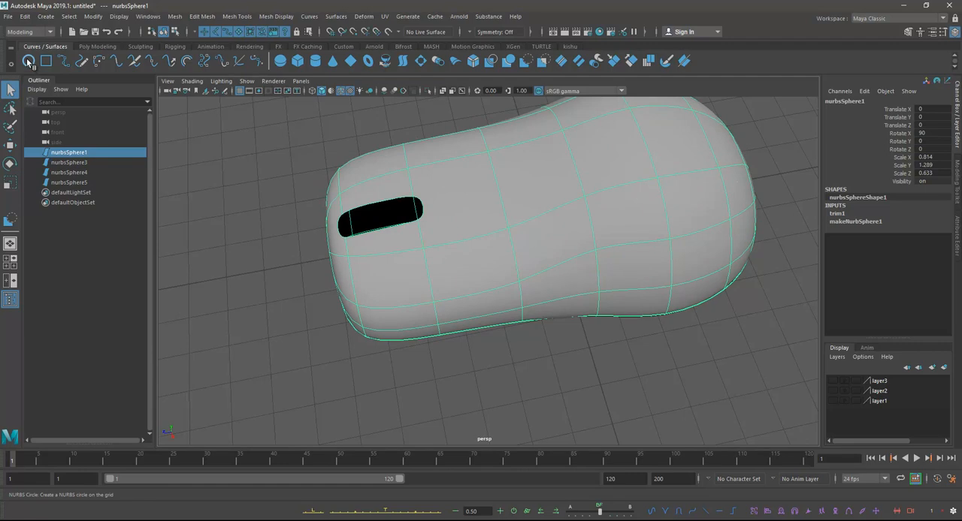
pyautogui.click(46, 16)
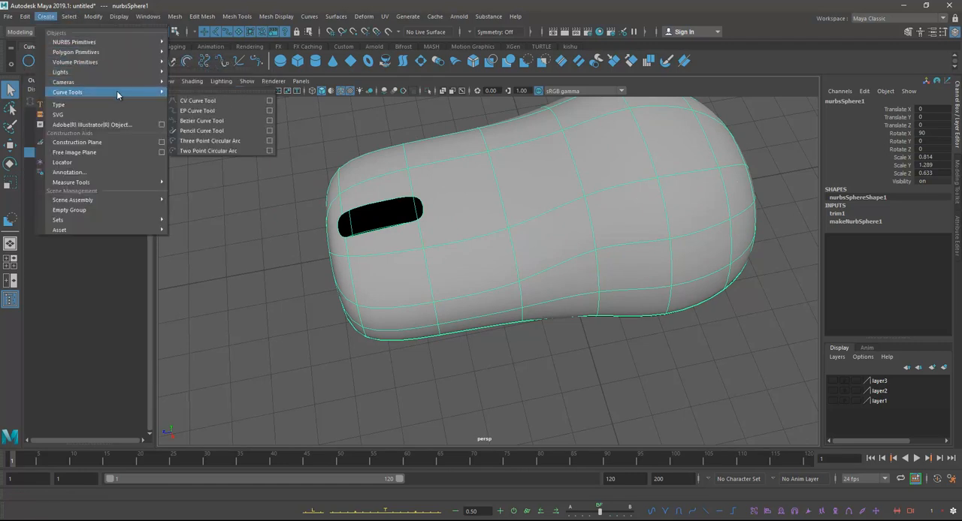
pyautogui.moveTo(100, 45)
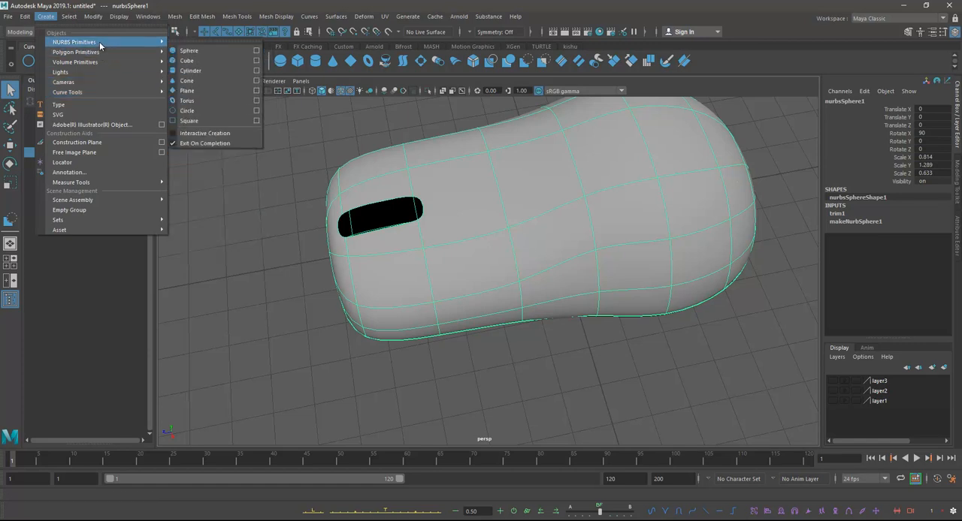
pyautogui.click(191, 112)
pyautogui.keyDown('alt'); pyautogui.moveTo(390, 284); pyautogui.dragTo(490, 310); pyautogui.keyUp('alt')
pyautogui.press('w')
pyautogui.moveTo(513, 266); pyautogui.dragTo(413, 316)
pyautogui.moveTo(405, 258); pyautogui.dragTo(402, 215)
pyautogui.keyDown('alt'); pyautogui.moveTo(568, 225); pyautogui.dragTo(569, 242); pyautogui.keyUp('alt')
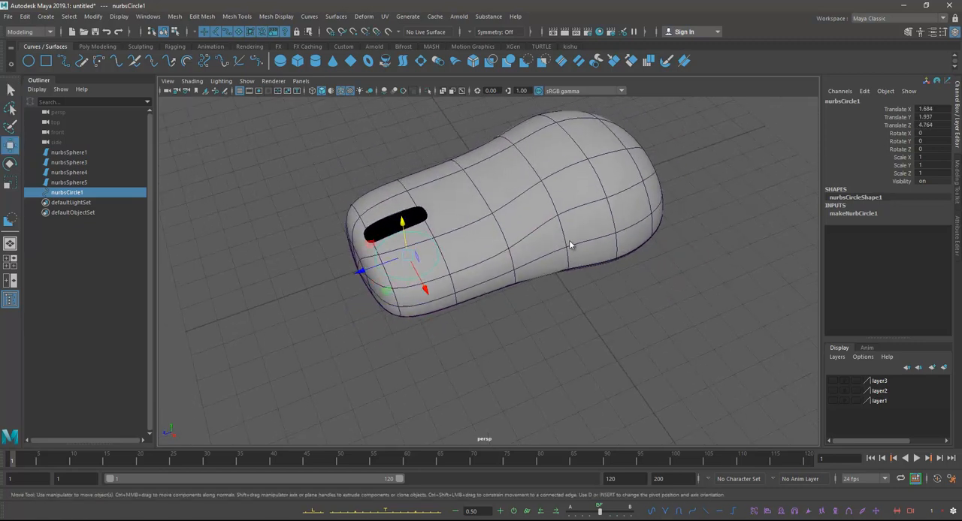
# Step: Set the circle's sections to 12 and raise it to about Y 1.98
pyautogui.click(839, 216)
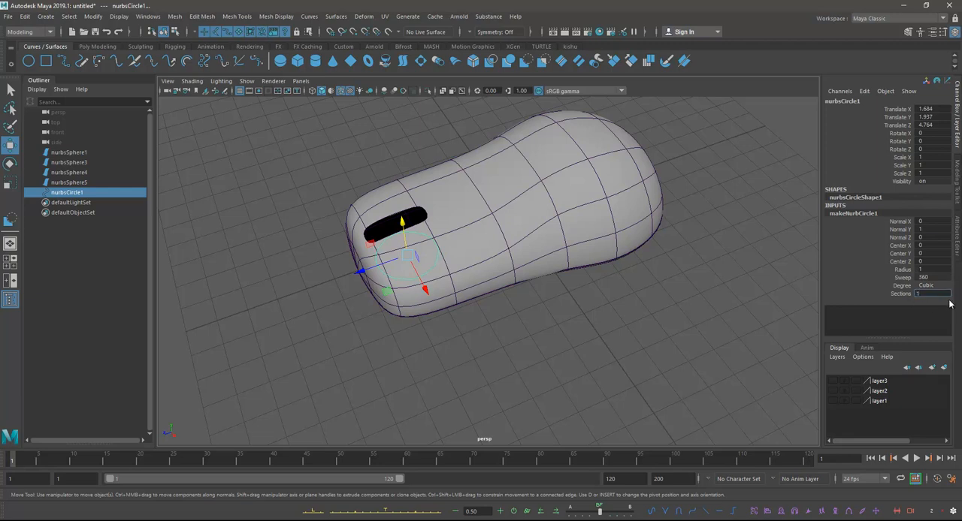
pyautogui.keyDown('alt'); pyautogui.moveTo(398, 262); pyautogui.dragTo(492, 323); pyautogui.keyUp('alt')
pyautogui.press('space')
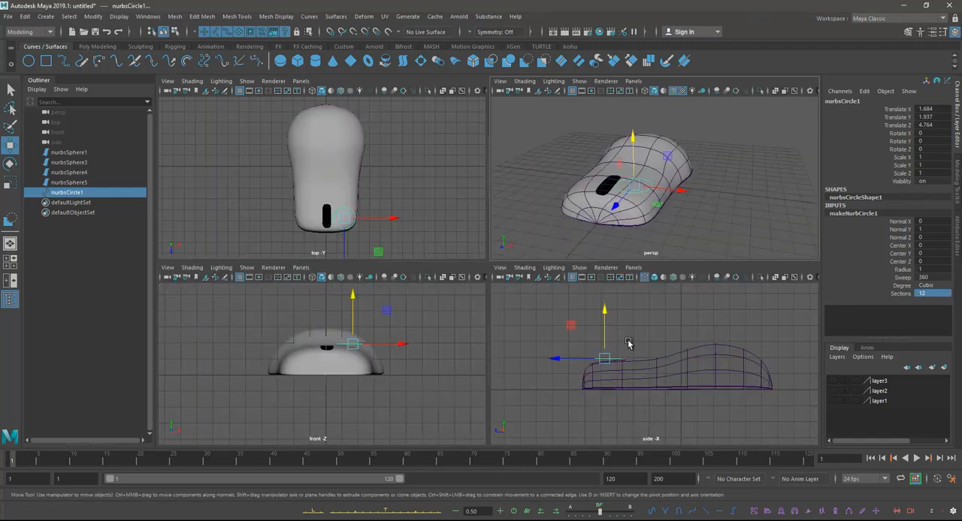
pyautogui.press('space')
pyautogui.scroll(2, 529, 294)
pyautogui.moveTo(386, 227); pyautogui.dragTo(385, 223)
# Step: Scale the circle uniformly to about 1.07 and move it back along the body to about Z 4.37
pyautogui.press('e')
pyautogui.press('r')
pyautogui.press('space')
pyautogui.press('space')
pyautogui.keyDown('alt'); pyautogui.moveTo(573, 190); pyautogui.dragTo(497, 279); pyautogui.keyUp('alt')
pyautogui.moveTo(438, 286); pyautogui.dragTo(443, 285)
pyautogui.press('space')
pyautogui.press('space')
pyautogui.scroll(2, 537, 266)
pyautogui.press('w')
pyautogui.moveTo(548, 366); pyautogui.dragTo(547, 353)
pyautogui.scroll(3, 559, 274)
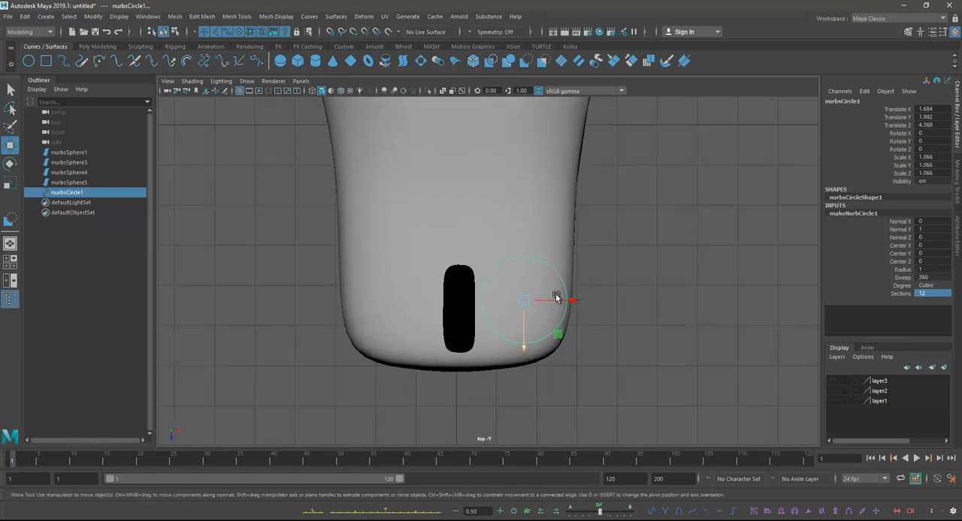
pyautogui.scroll(1, 526, 240)
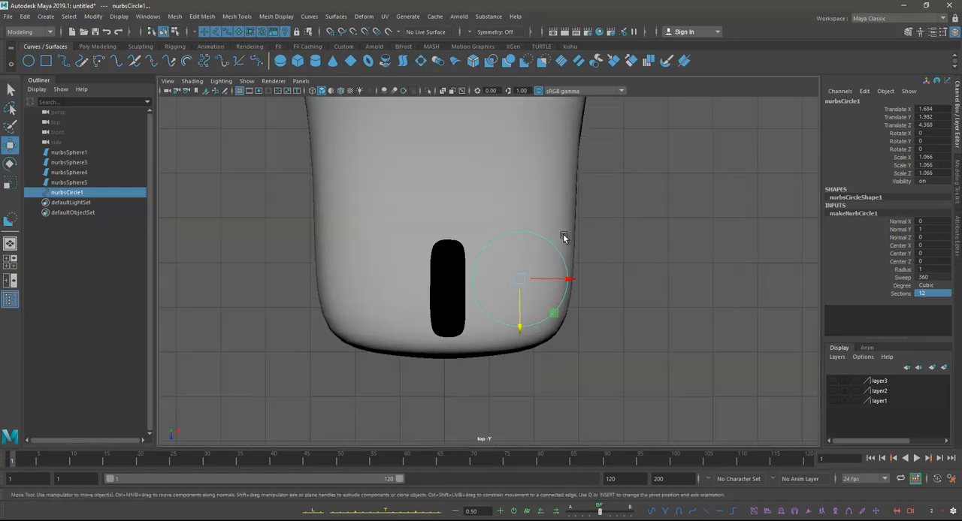
# Step: Flatten the circle's side beside the wheel slot by scaling its three control points into line along X
pyautogui.moveTo(549, 239); pyautogui.dragTo(515, 240, button='right')
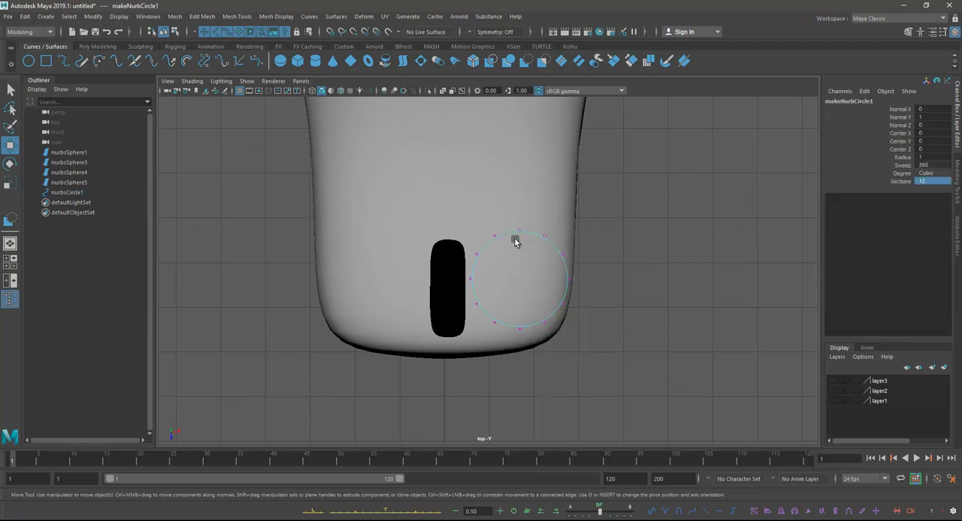
pyautogui.keyDown('alt'); pyautogui.moveTo(480, 258); pyautogui.dragTo(495, 230, button='middle'); pyautogui.keyUp('alt')
pyautogui.moveTo(474, 194); pyautogui.dragTo(499, 314)
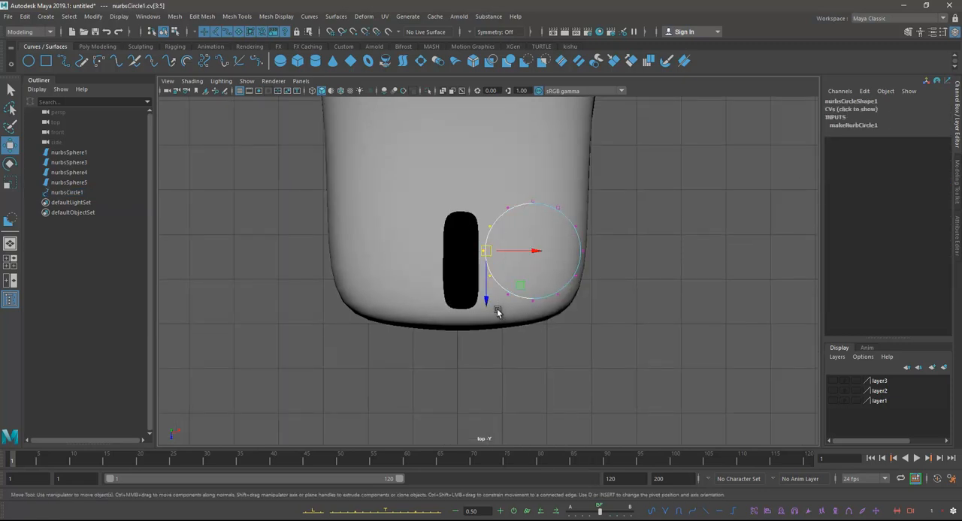
pyautogui.press('r')
pyautogui.moveTo(532, 251); pyautogui.dragTo(489, 250)
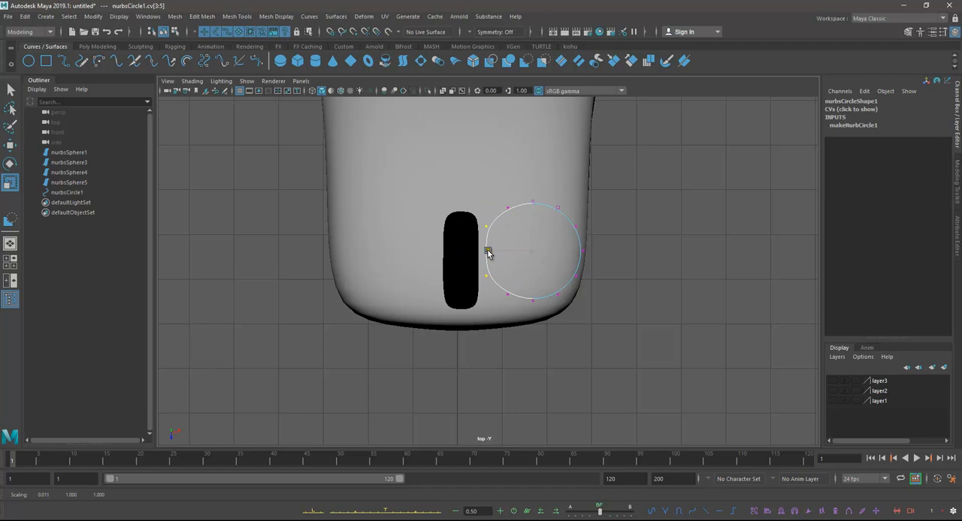
pyautogui.keyDown('alt'); pyautogui.moveTo(489, 251); pyautogui.dragTo(488, 243, button='middle'); pyautogui.keyUp('alt')
# Step: Flatten the circle's front and rear edges by scaling each row of three control points along Z
pyautogui.moveTo(606, 331); pyautogui.dragTo(505, 284)
pyautogui.moveTo(532, 334); pyautogui.dragTo(531, 324)
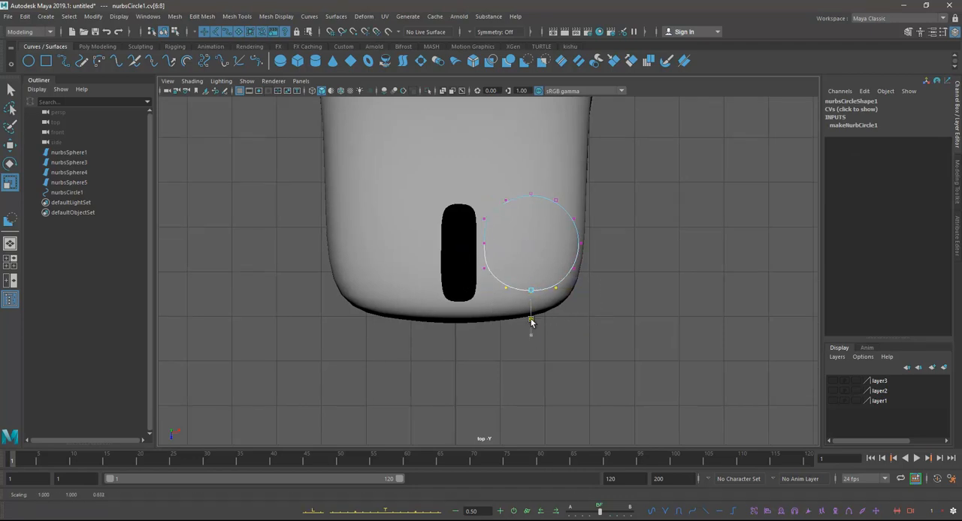
pyautogui.moveTo(499, 174); pyautogui.dragTo(558, 218)
pyautogui.moveTo(530, 248); pyautogui.dragTo(528, 211)
# Step: Spread the rear row of control points apart along X to square off the curve's rear edge
pyautogui.press('w')
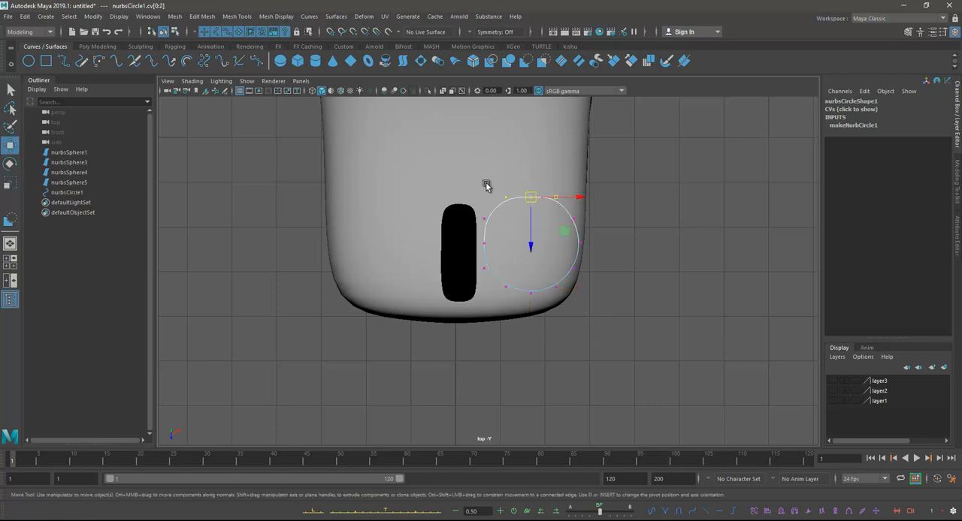
pyautogui.press('e')
pyautogui.press('r')
pyautogui.moveTo(571, 198); pyautogui.dragTo(604, 200)
# Step: Move the front control points nearest the wheel slot to form a tighter corner in the curve
pyautogui.moveTo(492, 278)
pyautogui.mouseDown()
pyautogui.moveTo(518, 298)
pyautogui.moveTo(544, 290)
pyautogui.moveTo(534, 294)
pyautogui.mouseUp()
pyautogui.press('w')
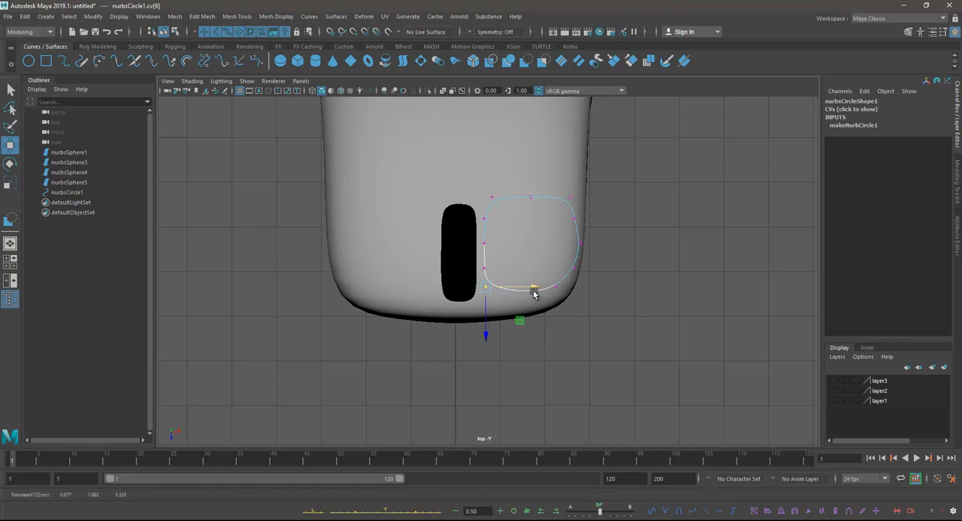
pyautogui.keyDown('alt'); pyautogui.moveTo(524, 252); pyautogui.dragTo(651, 251, button='right'); pyautogui.keyUp('alt')
pyautogui.keyDown('alt'); pyautogui.moveTo(650, 251); pyautogui.dragTo(619, 270, button='middle'); pyautogui.keyUp('alt')
pyautogui.moveTo(489, 281); pyautogui.dragTo(478, 333)
pyautogui.moveTo(519, 278); pyautogui.dragTo(535, 324)
# Step: Reposition the control points on the curve's outer side so it follows the edge of the mouse body
pyautogui.moveTo(552, 274); pyautogui.dragTo(569, 289)
pyautogui.keyDown('alt'); pyautogui.moveTo(570, 287); pyautogui.dragTo(576, 334, button='middle'); pyautogui.keyUp('alt')
pyautogui.moveTo(578, 283)
pyautogui.mouseDown()
pyautogui.moveTo(613, 316)
pyautogui.moveTo(588, 296)
pyautogui.mouseUp()
pyautogui.keyDown('alt'); pyautogui.moveTo(580, 265); pyautogui.dragTo(588, 275, button='middle'); pyautogui.keyUp('alt')
pyautogui.moveTo(583, 278)
pyautogui.mouseDown()
pyautogui.moveTo(610, 309)
pyautogui.moveTo(597, 283)
pyautogui.mouseUp()
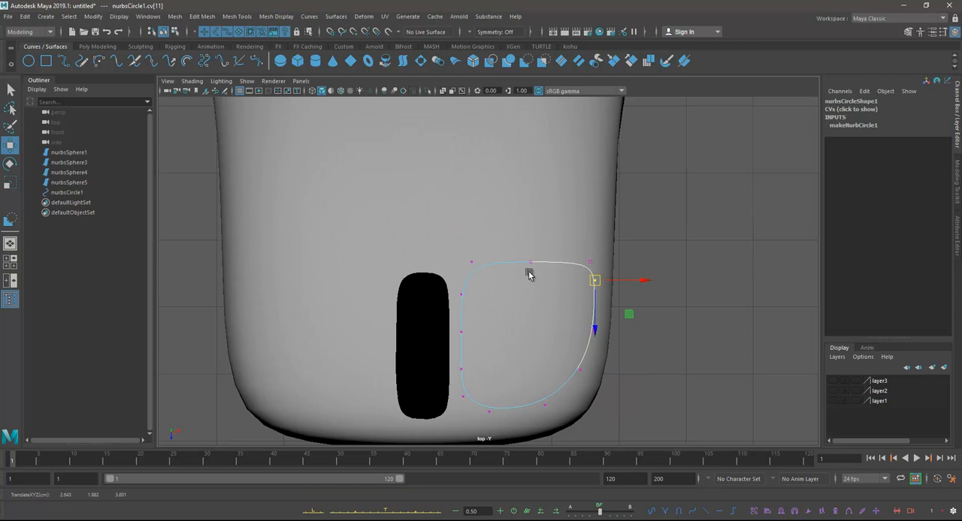
# Step: Tighten the curve's two rear corners by moving the adjacent side control points toward them
pyautogui.moveTo(455, 258); pyautogui.dragTo(473, 310)
pyautogui.moveTo(465, 343); pyautogui.dragTo(460, 326)
pyautogui.moveTo(583, 272); pyautogui.dragTo(598, 326)
pyautogui.keyDown('alt'); pyautogui.moveTo(599, 324); pyautogui.dragTo(606, 281, button='middle'); pyautogui.keyUp('alt')
# Step: Refine the curve's rounded front edge by adjusting its front and outer control points
pyautogui.moveTo(575, 311); pyautogui.dragTo(583, 382)
pyautogui.moveTo(519, 321); pyautogui.dragTo(614, 393)
pyautogui.moveTo(572, 349); pyautogui.dragTo(575, 355)
pyautogui.moveTo(459, 344); pyautogui.dragTo(483, 426)
pyautogui.moveTo(539, 352); pyautogui.dragTo(557, 380)
# Step: Move the curve's rear row of control points past the slot's rear end and reposition the outer front control point
pyautogui.moveTo(462, 207); pyautogui.dragTo(616, 252)
pyautogui.moveTo(532, 276); pyautogui.dragTo(534, 251)
pyautogui.moveTo(569, 324); pyautogui.dragTo(593, 343)
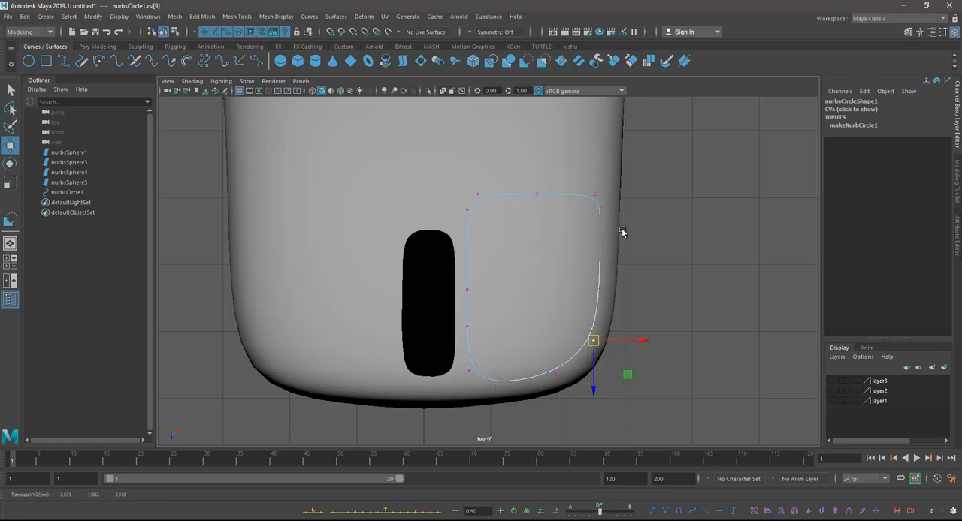
# Step: Leave control-point editing and examine the curve over the mouse body in the perspective view
pyautogui.press('space')
pyautogui.press('space')
pyautogui.keyDown('alt'); pyautogui.moveTo(620, 202); pyautogui.dragTo(595, 212); pyautogui.keyUp('alt')
pyautogui.moveTo(468, 258); pyautogui.dragTo(514, 212, button='right')
pyautogui.keyDown('alt'); pyautogui.moveTo(513, 212); pyautogui.dragTo(596, 275); pyautogui.keyUp('alt')
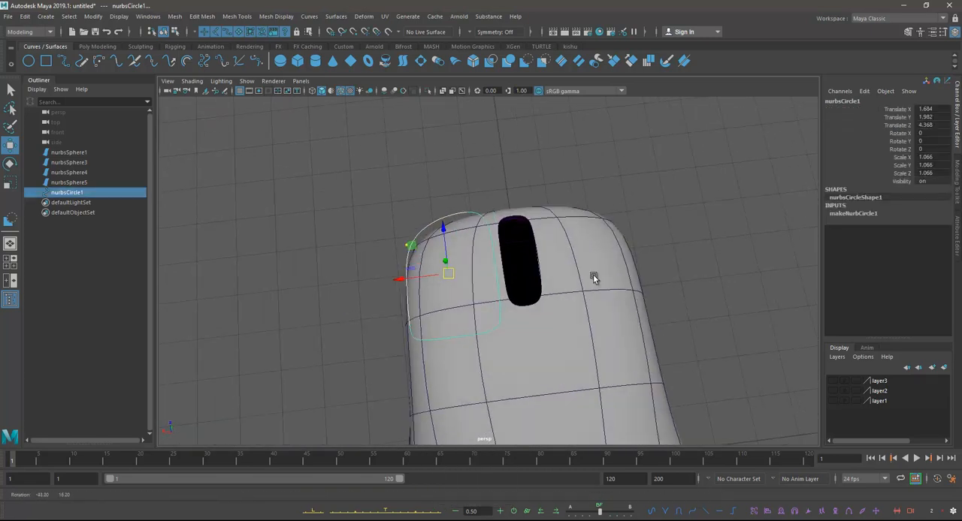
# Step: Select the curve's slot-side control points and check how they sit against the body from several angles
pyautogui.moveTo(468, 215); pyautogui.dragTo(508, 224, button='right')
pyautogui.moveTo(481, 205); pyautogui.dragTo(524, 341)
pyautogui.keyDown('shift'); pyautogui.moveTo(463, 199); pyautogui.dragTo(471, 220); pyautogui.keyUp('shift')
pyautogui.press('e')
pyautogui.press('r')
pyautogui.moveTo(444, 273); pyautogui.dragTo(594, 233)
pyautogui.press('w')
pyautogui.moveTo(494, 276); pyautogui.dragTo(554, 231, button='right')
pyautogui.keyDown('alt'); pyautogui.moveTo(515, 264); pyautogui.dragTo(511, 323); pyautogui.keyUp('alt')
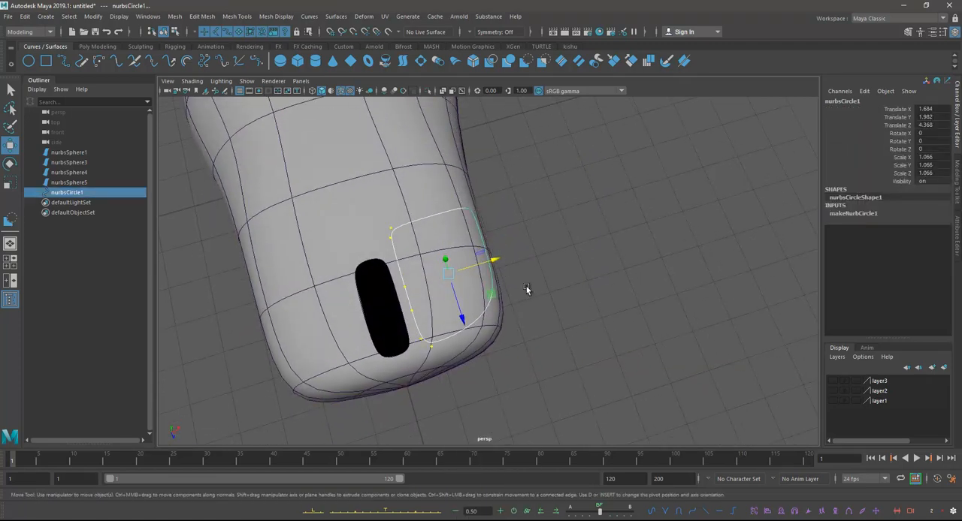
pyautogui.keyDown('alt'); pyautogui.moveTo(536, 279); pyautogui.dragTo(451, 193); pyautogui.keyUp('alt')
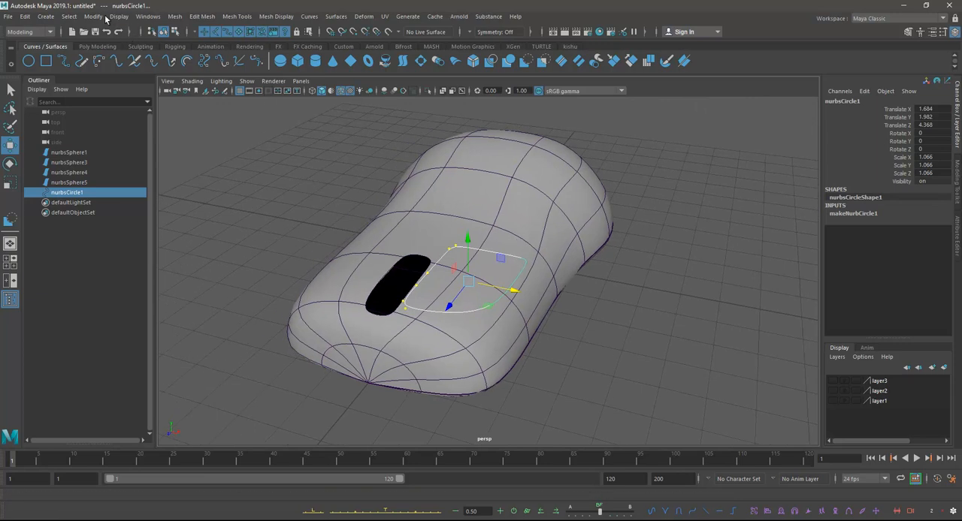
# Step: Reselect the whole curve, then freeze and reset its transformations so its pivot sits at the world origin
pyautogui.click(336, 181)
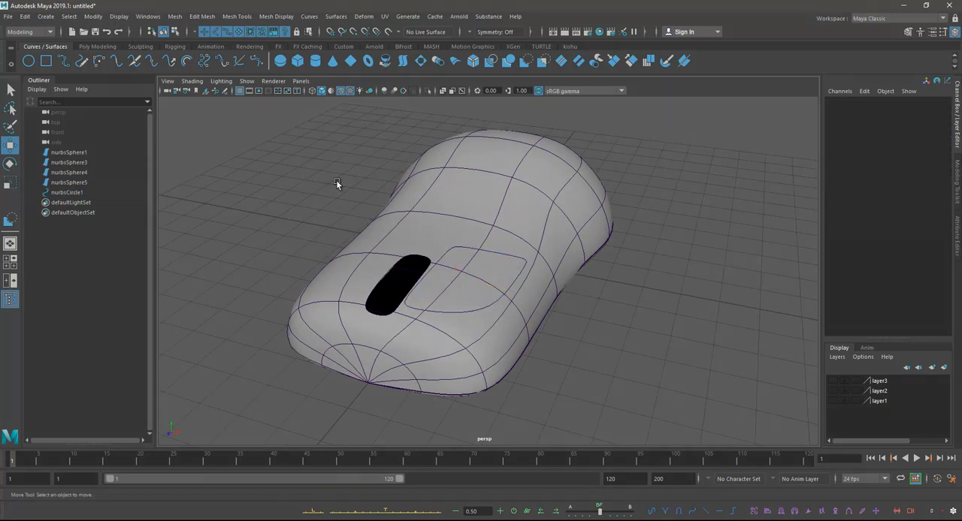
pyautogui.click(485, 251)
pyautogui.keyDown('alt'); pyautogui.moveTo(312, 236); pyautogui.dragTo(357, 247); pyautogui.keyUp('alt')
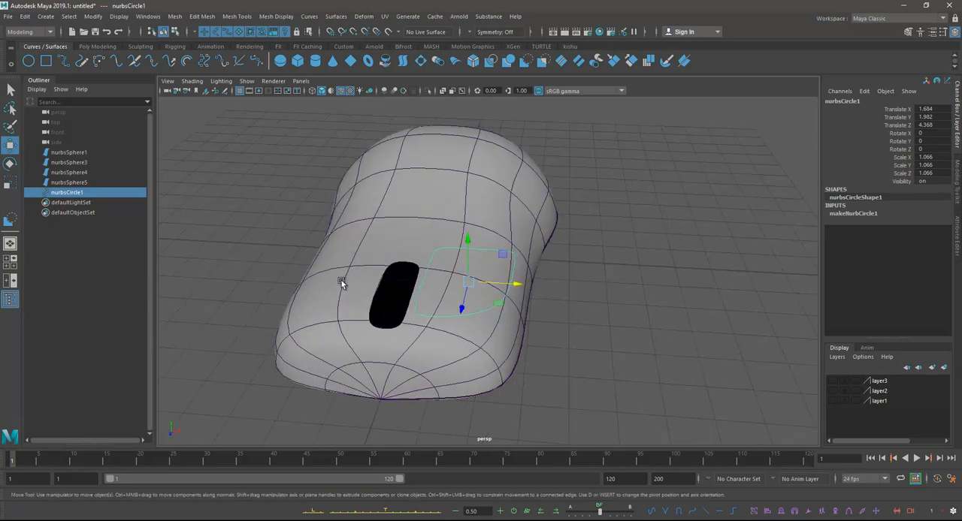
pyautogui.keyDown('alt'); pyautogui.moveTo(442, 231); pyautogui.dragTo(376, 207); pyautogui.keyUp('alt')
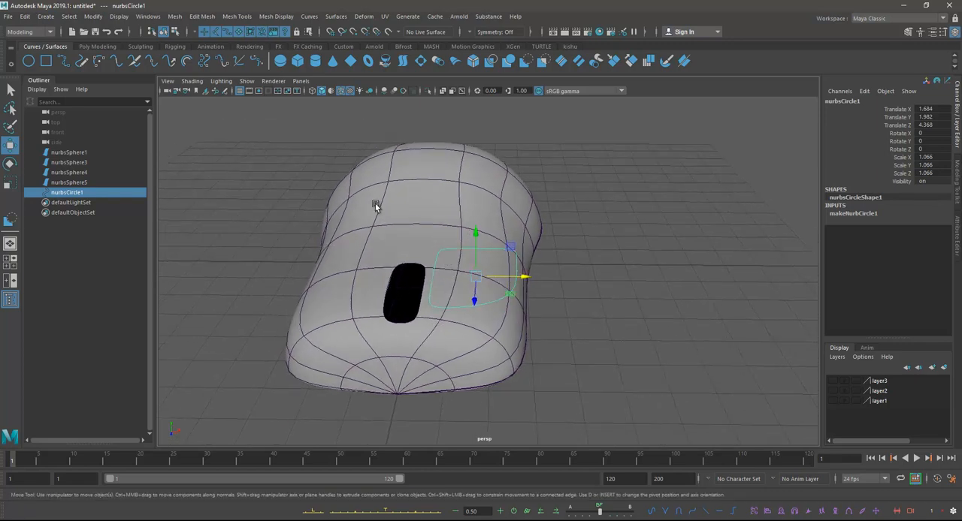
pyautogui.click(96, 17)
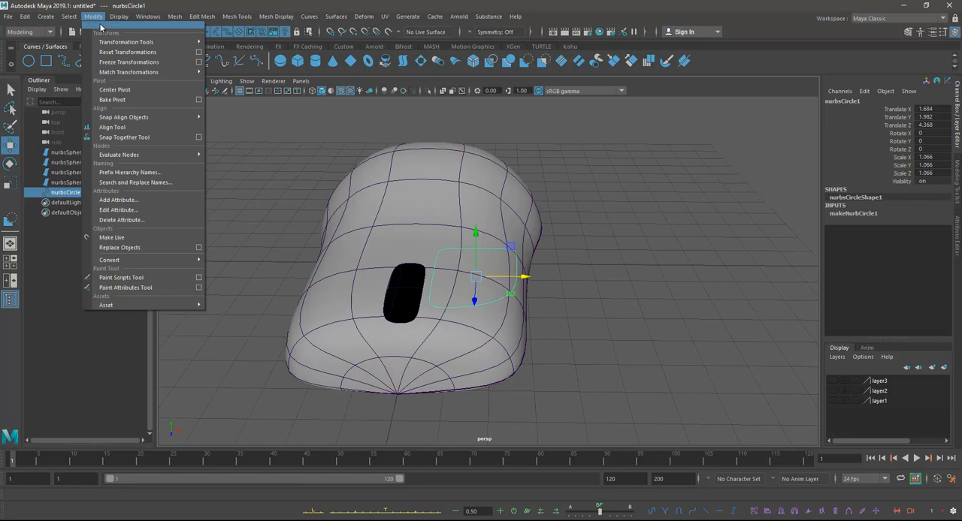
pyautogui.click(113, 28)
pyautogui.click(130, 62)
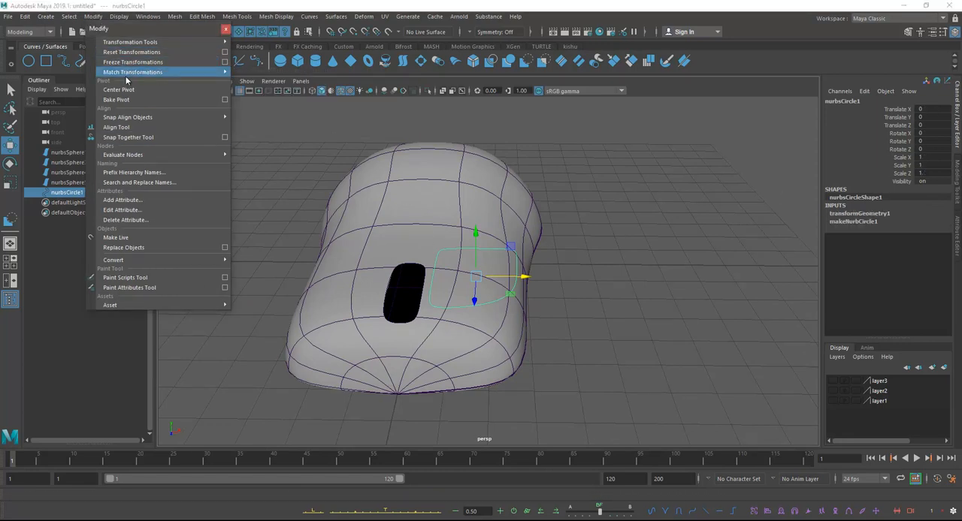
pyautogui.click(131, 51)
pyautogui.keyDown('alt'); pyautogui.moveTo(340, 238); pyautogui.dragTo(514, 258); pyautogui.keyUp('alt')
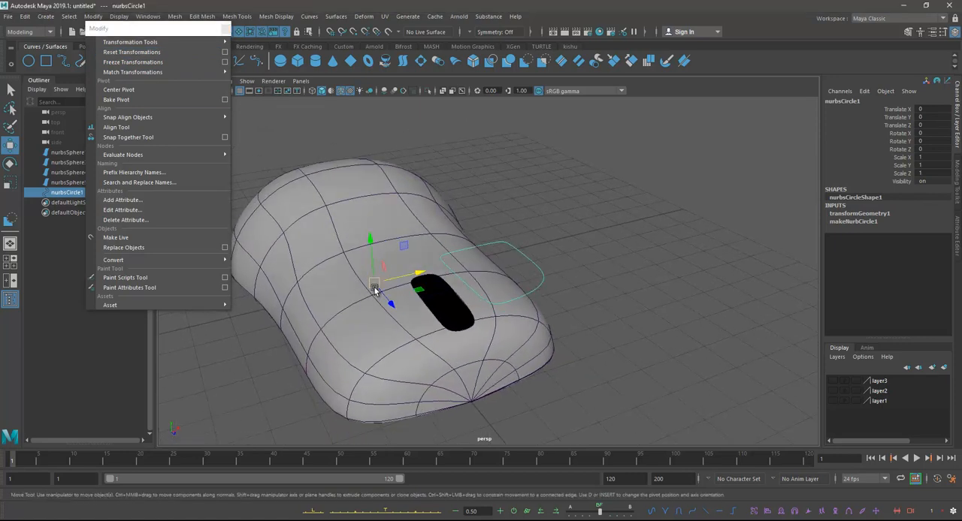
pyautogui.keyDown('alt'); pyautogui.moveTo(389, 300); pyautogui.dragTo(460, 264); pyautogui.keyUp('alt')
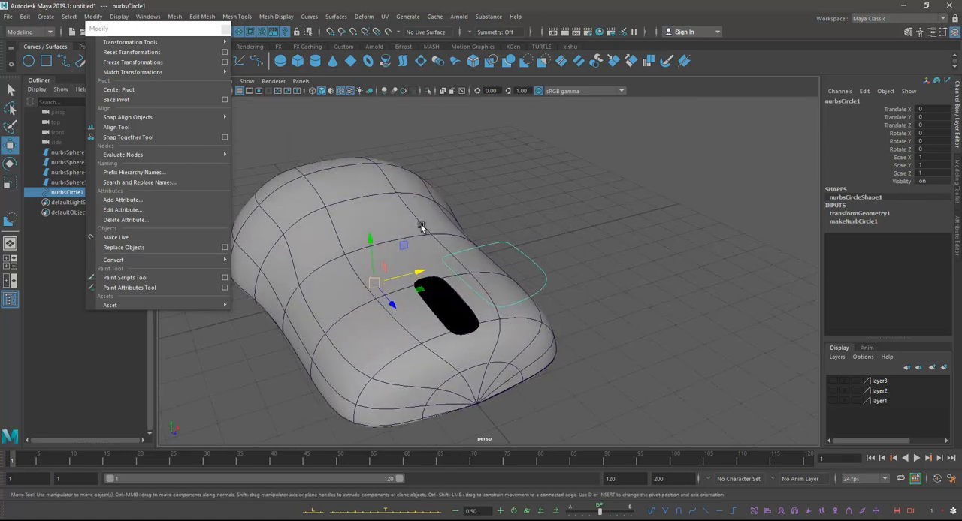
# Step: Open the Duplicate Special options for the curve and restore the default settings
pyautogui.click(25, 16)
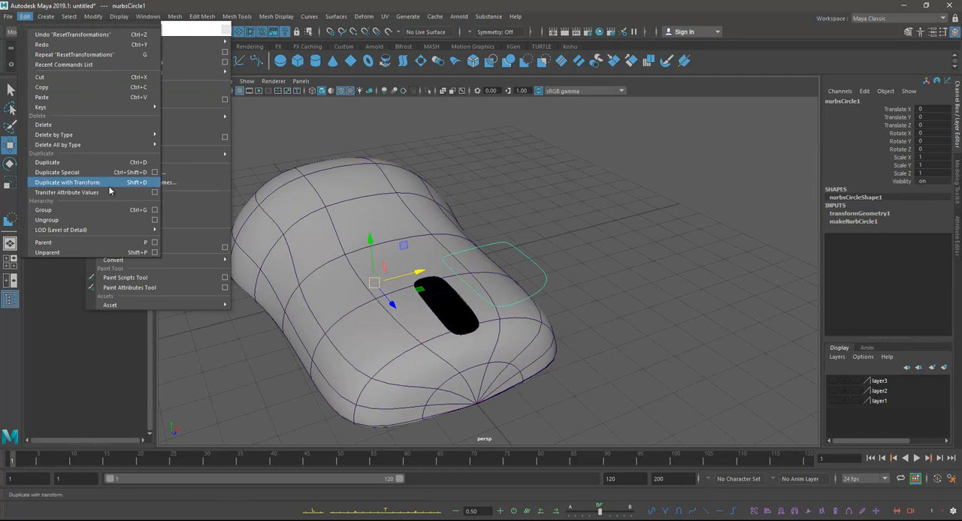
pyautogui.click(154, 172)
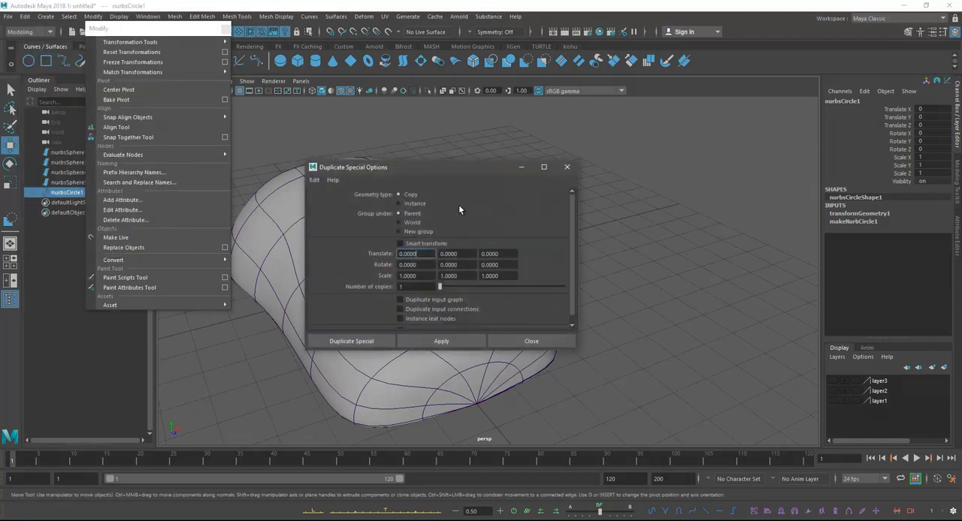
pyautogui.moveTo(460, 169); pyautogui.dragTo(769, 109)
pyautogui.click(623, 120)
pyautogui.click(630, 141)
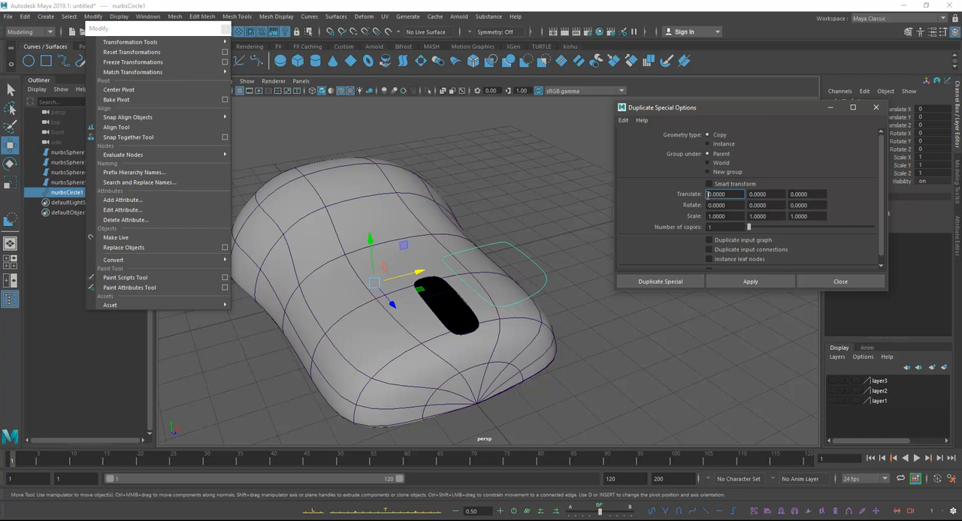
# Step: Duplicate the button curve as a mirrored copy with Scale X set to -1 and close the Duplicate Special options
pyautogui.click(706, 216)
pyautogui.keyDown('alt'); pyautogui.moveTo(452, 325); pyautogui.dragTo(495, 301); pyautogui.keyUp('alt')
pyautogui.click(729, 281)
pyautogui.keyDown('alt'); pyautogui.moveTo(458, 298); pyautogui.dragTo(452, 297); pyautogui.keyUp('alt')
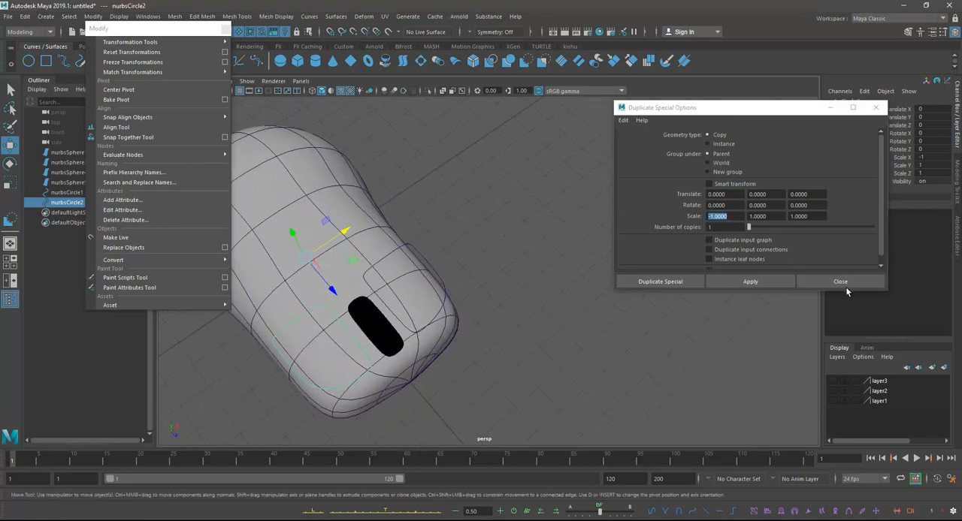
pyautogui.click(843, 284)
# Step: Select both button curves together with the mouse body surface, and close the floating Modify menu
pyautogui.keyDown('alt'); pyautogui.moveTo(586, 248); pyautogui.dragTo(504, 204); pyautogui.keyUp('alt')
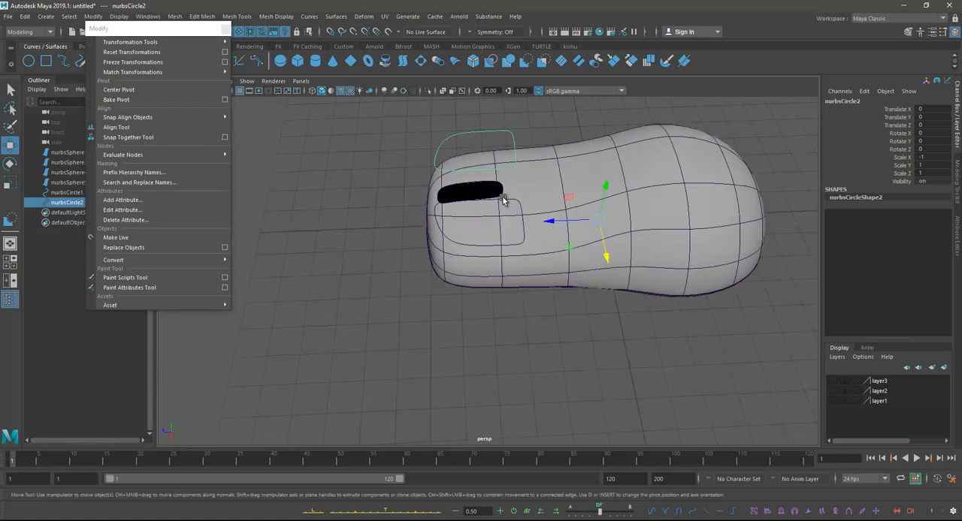
pyautogui.click(504, 204)
pyautogui.keyDown('alt'); pyautogui.moveTo(511, 213); pyautogui.dragTo(506, 256, button='middle'); pyautogui.keyUp('alt')
pyautogui.keyDown('alt'); pyautogui.moveTo(506, 255); pyautogui.dragTo(554, 258); pyautogui.keyUp('alt')
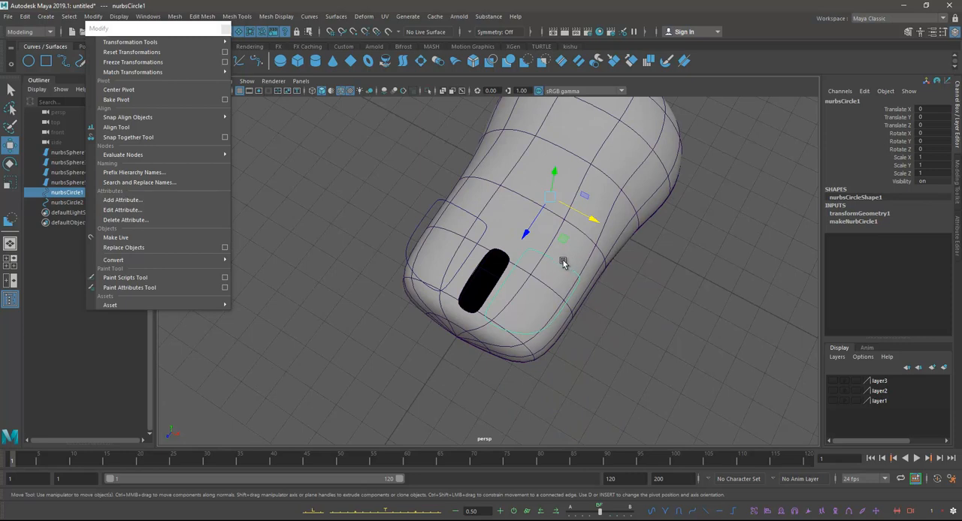
pyautogui.keyDown('shift'); pyautogui.click(481, 223); pyautogui.keyUp('shift')
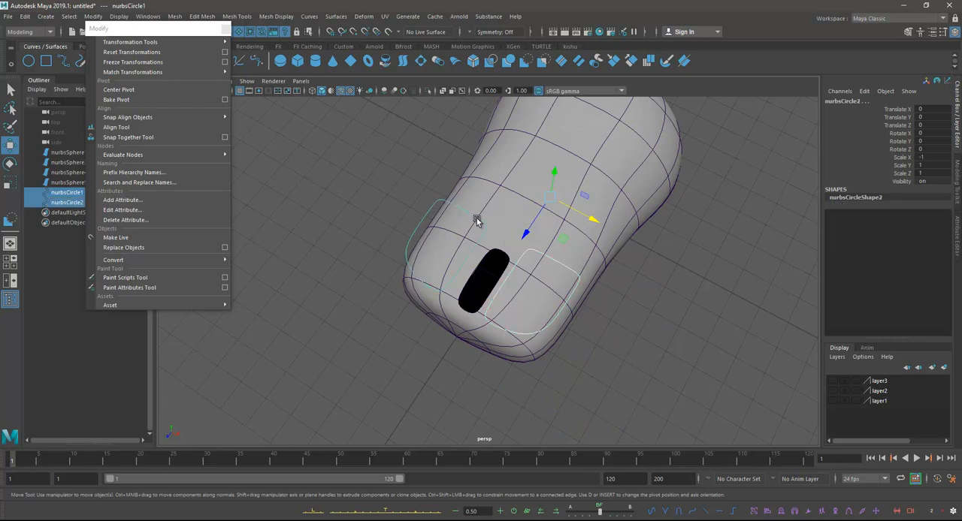
pyautogui.keyDown('alt'); pyautogui.moveTo(599, 266); pyautogui.dragTo(566, 254); pyautogui.keyUp('alt')
pyautogui.keyDown('shift'); pyautogui.click(572, 211); pyautogui.keyUp('shift')
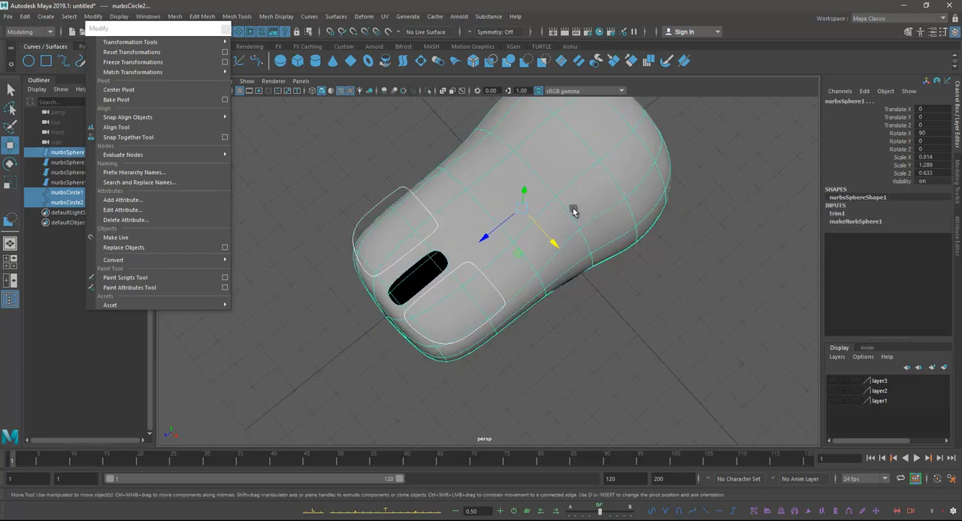
pyautogui.keyDown('alt'); pyautogui.moveTo(551, 306); pyautogui.dragTo(552, 301); pyautogui.keyUp('alt')
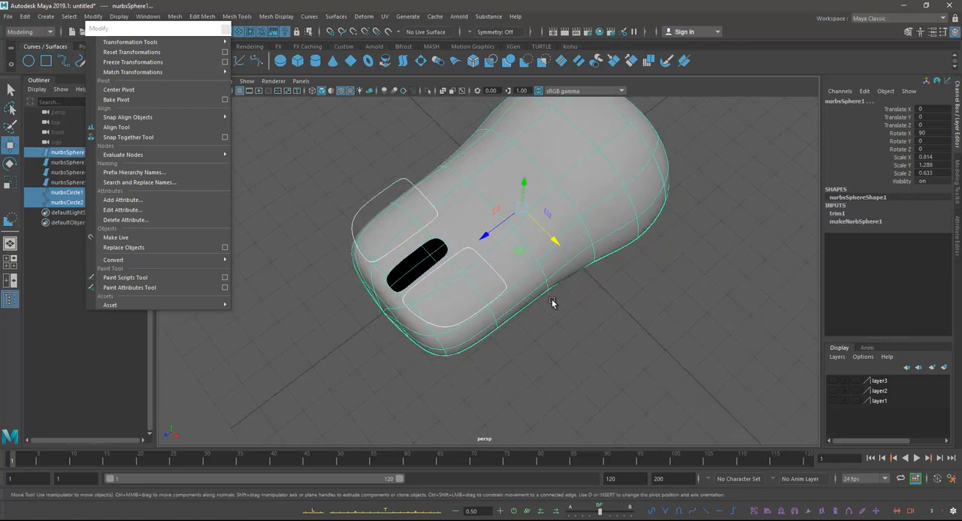
pyautogui.click(225, 30)
# Step: Open the Project Curve on Surface options for the selection and restore the default settings
pyautogui.keyDown('alt'); pyautogui.moveTo(543, 259); pyautogui.dragTo(551, 261, button='middle'); pyautogui.keyUp('alt')
pyautogui.moveTo(543, 255)
pyautogui.keyDown('alt'); pyautogui.mouseDown()
pyautogui.moveTo(550, 283)
pyautogui.moveTo(548, 266)
pyautogui.mouseUp(); pyautogui.keyUp('alt')
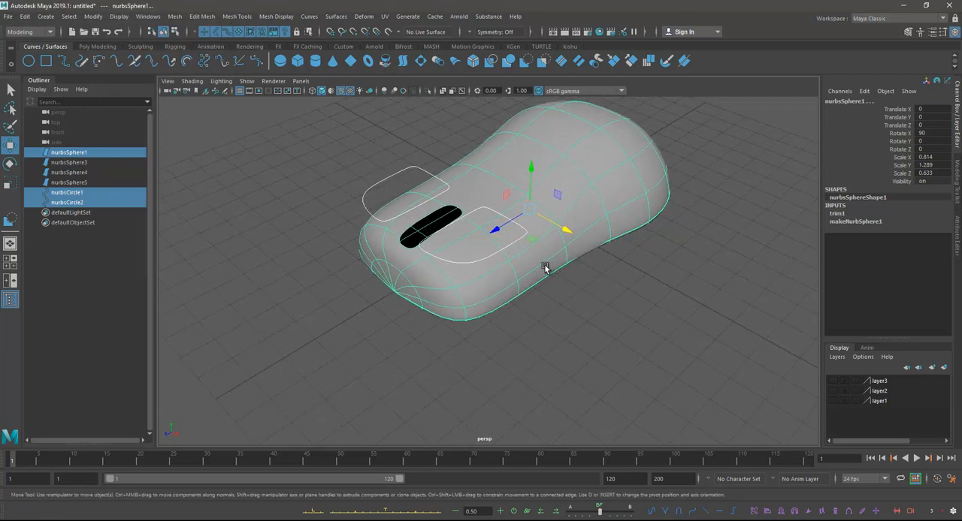
pyautogui.keyDown('alt'); pyautogui.moveTo(506, 272); pyautogui.dragTo(540, 299); pyautogui.keyUp('alt')
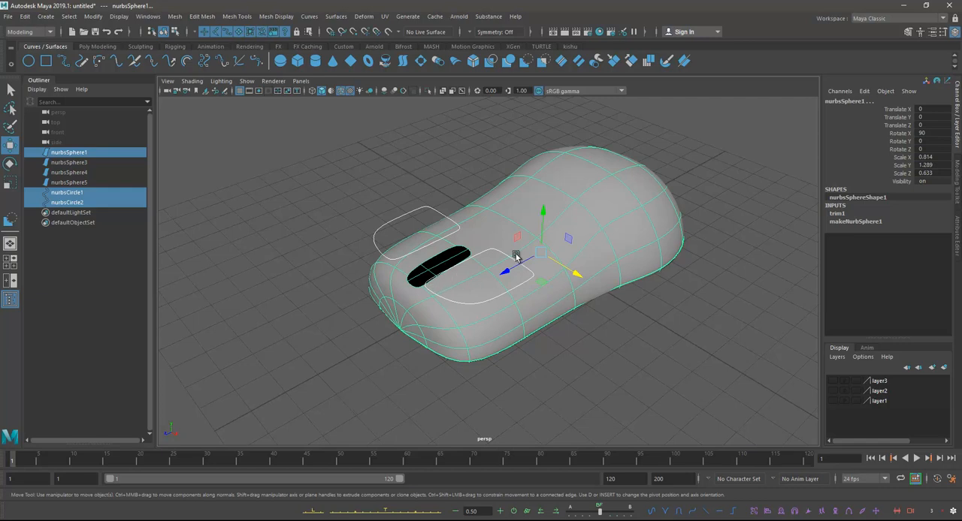
pyautogui.keyDown('alt'); pyautogui.moveTo(444, 309); pyautogui.dragTo(515, 302); pyautogui.keyUp('alt')
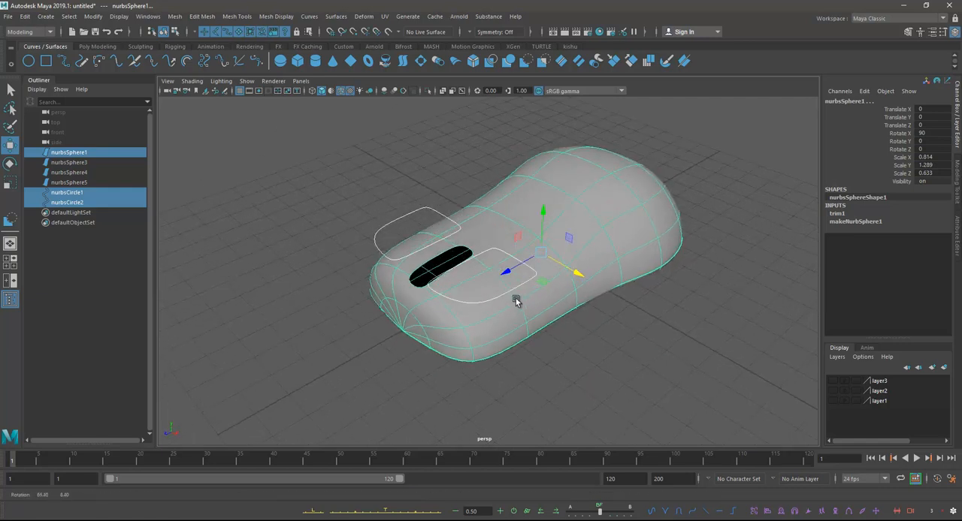
pyautogui.click(333, 16)
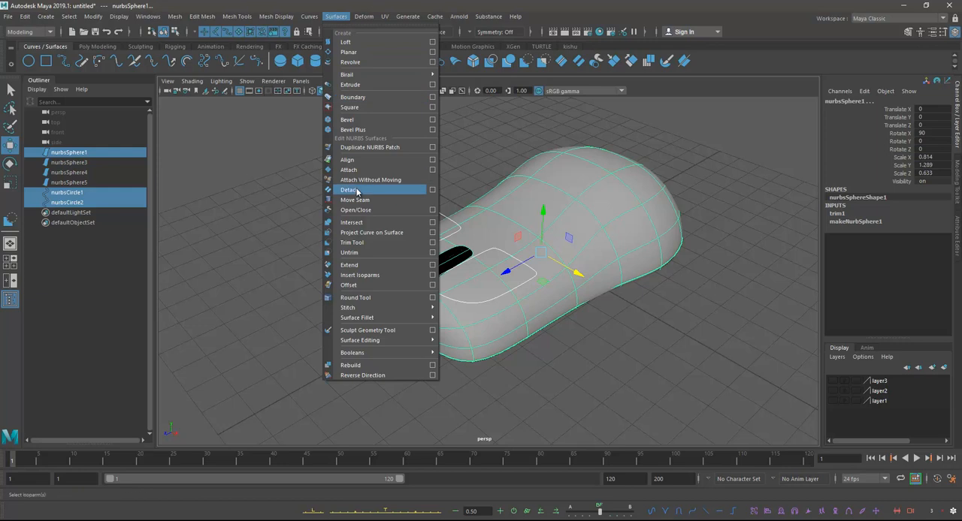
pyautogui.click(431, 233)
pyautogui.click(624, 121)
pyautogui.click(628, 140)
# Step: Try projecting both curves onto the mouse body from the perspective view, then undo the projection
pyautogui.keyDown('alt'); pyautogui.moveTo(495, 275); pyautogui.dragTo(462, 272, button='middle'); pyautogui.keyUp('alt')
pyautogui.click(774, 281)
pyautogui.keyDown('alt'); pyautogui.moveTo(465, 376); pyautogui.dragTo(498, 348); pyautogui.keyUp('alt')
pyautogui.hotkey('ctrl', 'z')
# Step: Try projecting both curves onto the body along the active view from the top view, inspect it in perspective, and undo it
pyautogui.press('space')
pyautogui.press('space')
pyautogui.keyDown('alt'); pyautogui.moveTo(453, 209); pyautogui.dragTo(465, 234, button='middle'); pyautogui.keyUp('alt')
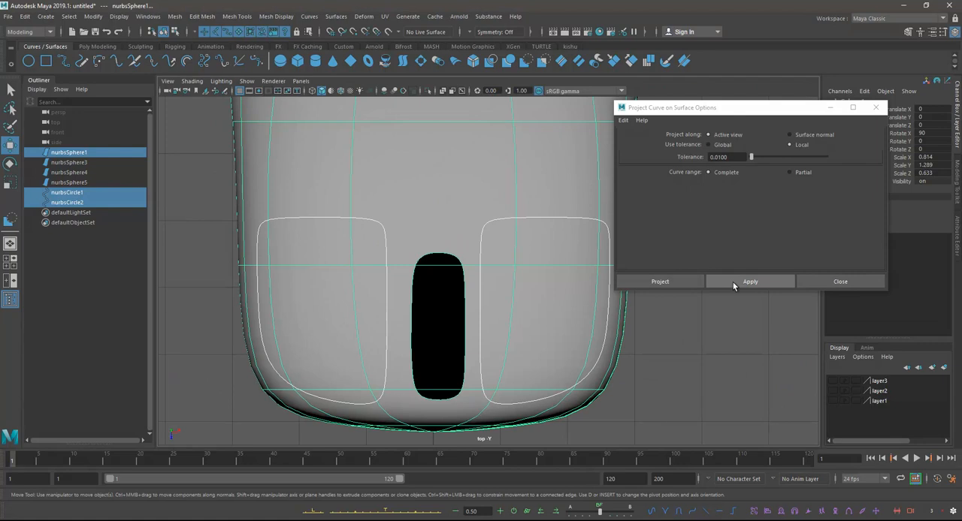
pyautogui.moveTo(738, 113); pyautogui.dragTo(801, 68)
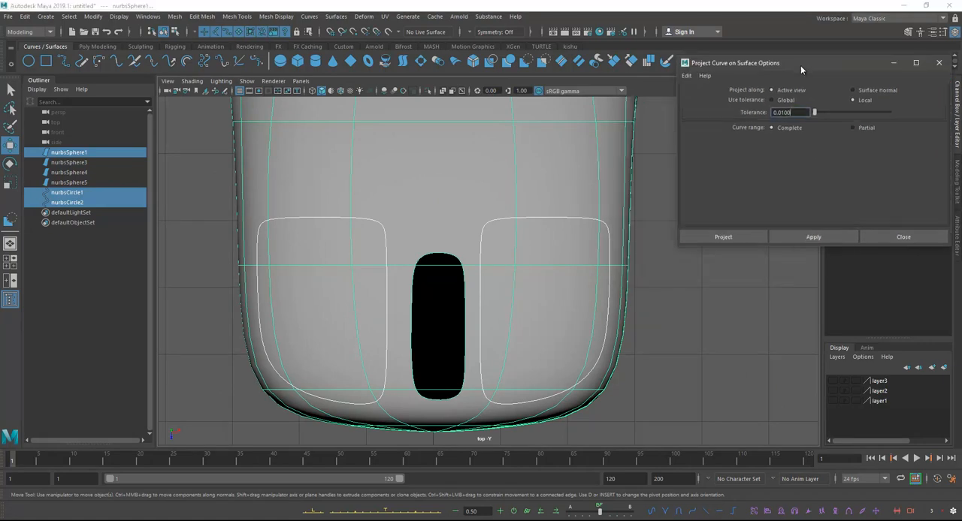
pyautogui.click(810, 236)
pyautogui.press('space')
pyautogui.keyDown('alt'); pyautogui.moveTo(635, 211); pyautogui.dragTo(442, 225); pyautogui.keyUp('alt')
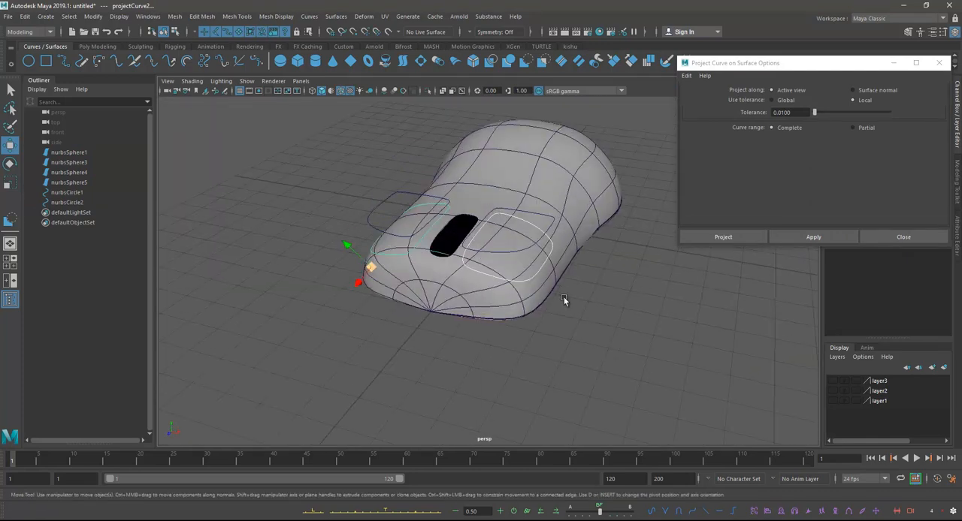
pyautogui.keyDown('alt'); pyautogui.moveTo(538, 284); pyautogui.dragTo(600, 300); pyautogui.keyUp('alt')
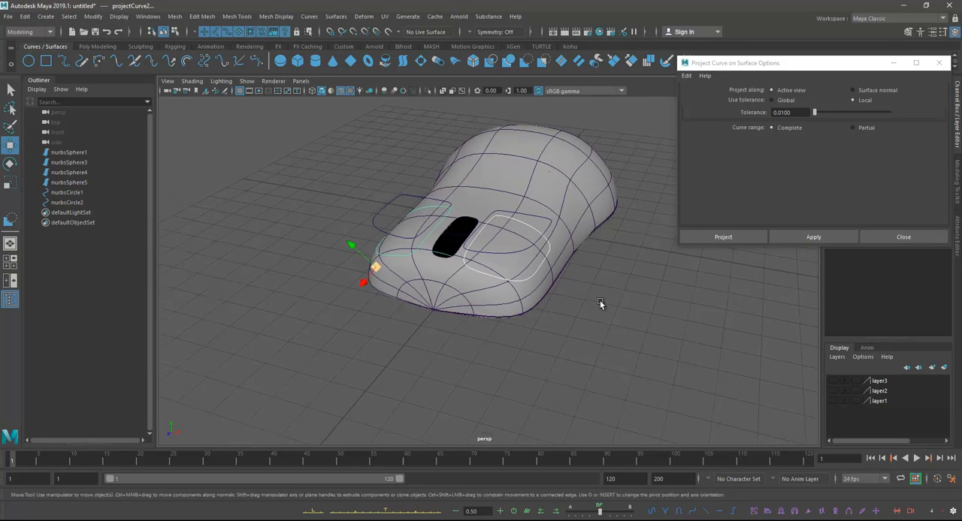
pyautogui.hotkey('ctrl', 'z')
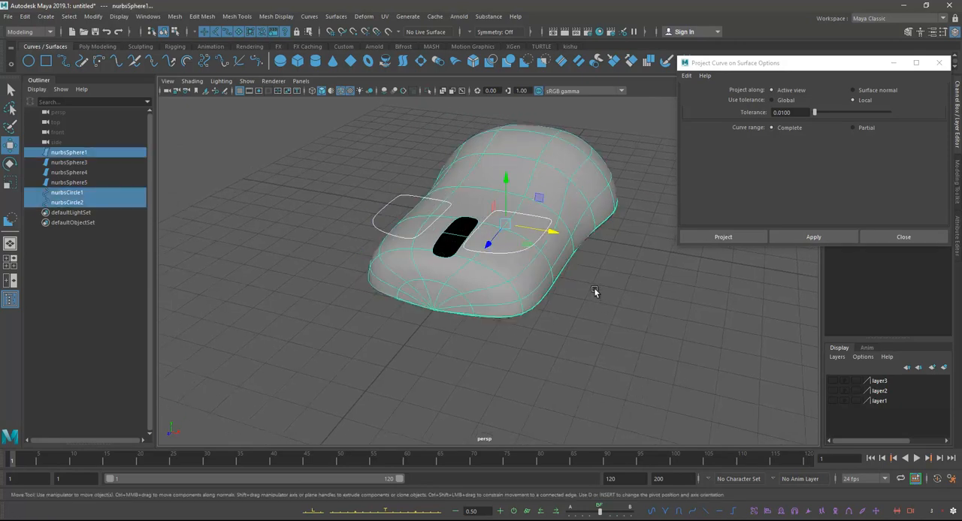
# Step: Switch the projection direction to Surface normal and project both button curves onto the mouse body
pyautogui.keyDown('alt'); pyautogui.moveTo(550, 286); pyautogui.dragTo(461, 244); pyautogui.keyUp('alt')
pyautogui.press('space')
pyautogui.press('f')
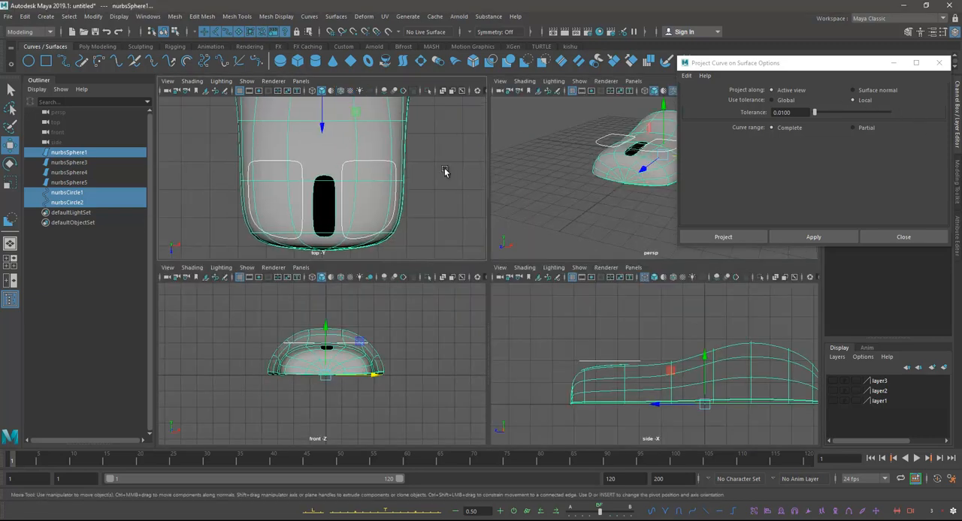
pyautogui.click(853, 91)
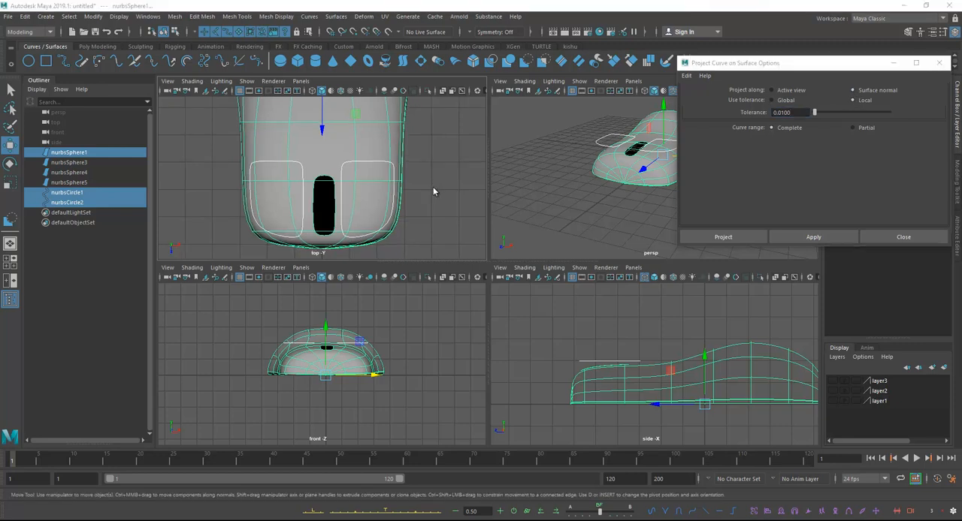
pyautogui.press('space')
pyautogui.click(813, 236)
pyautogui.press('space')
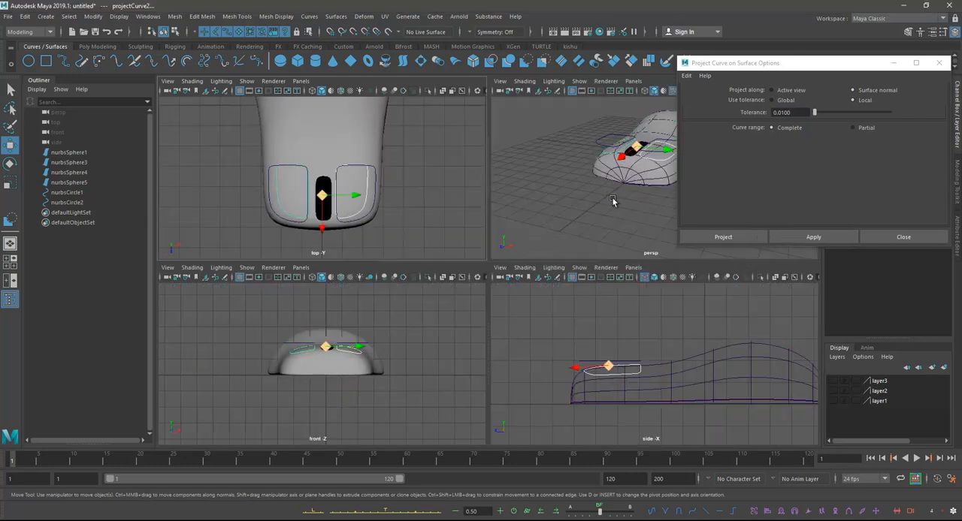
# Step: Examine how the projected outlines sit on the body beside the original button curves from several angles in perspective
pyautogui.press('space')
pyautogui.keyDown('alt'); pyautogui.moveTo(530, 249); pyautogui.dragTo(604, 197); pyautogui.keyUp('alt')
pyautogui.click(604, 197)
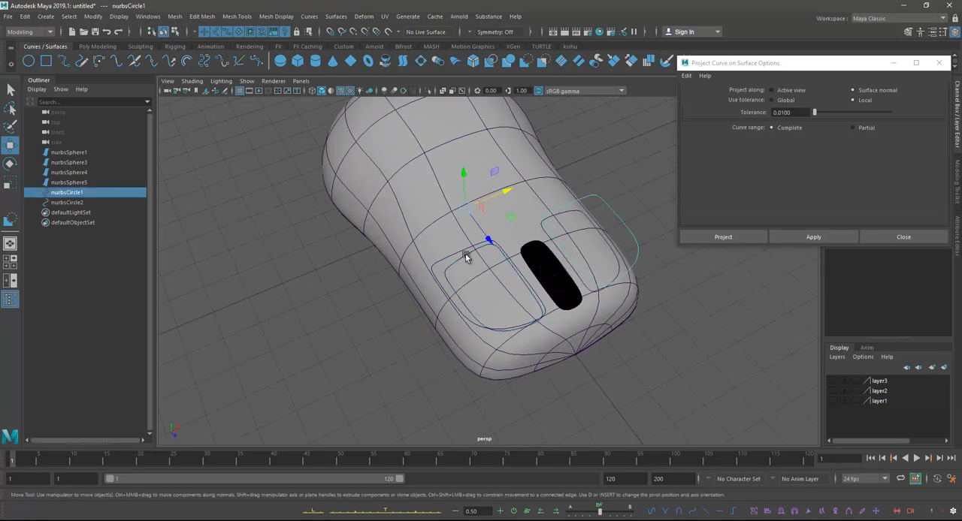
pyautogui.keyDown('shift'); pyautogui.click(433, 264); pyautogui.keyUp('shift')
pyautogui.keyDown('alt'); pyautogui.moveTo(432, 264); pyautogui.dragTo(521, 242); pyautogui.keyUp('alt')
pyautogui.keyDown('alt'); pyautogui.moveTo(521, 241); pyautogui.dragTo(497, 267, button='middle'); pyautogui.keyUp('alt')
pyautogui.keyDown('alt'); pyautogui.moveTo(497, 267); pyautogui.dragTo(496, 224); pyautogui.keyUp('alt')
pyautogui.moveTo(421, 202); pyautogui.dragTo(487, 269)
pyautogui.press('q')
pyautogui.click(483, 229)
pyautogui.click(482, 271)
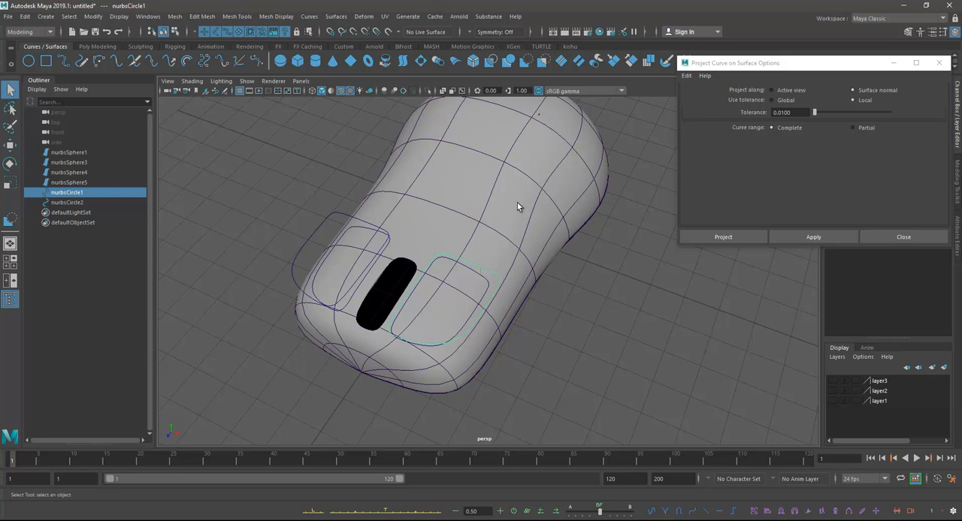
# Step: Trim both button openings out of the mouse body with the Trim Tool, keeping the main body region
pyautogui.click(560, 148)
pyautogui.keyDown('alt'); pyautogui.moveTo(528, 253); pyautogui.dragTo(549, 229); pyautogui.keyUp('alt')
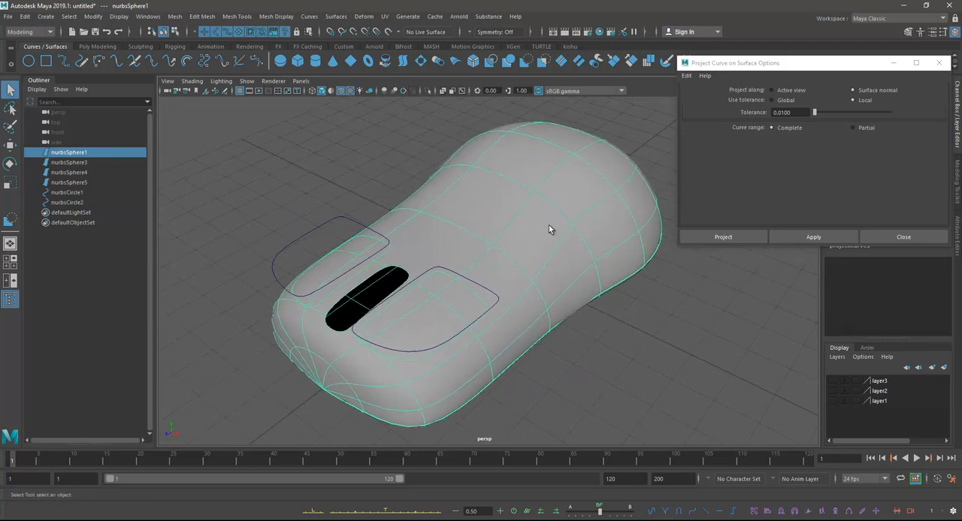
pyautogui.click(336, 16)
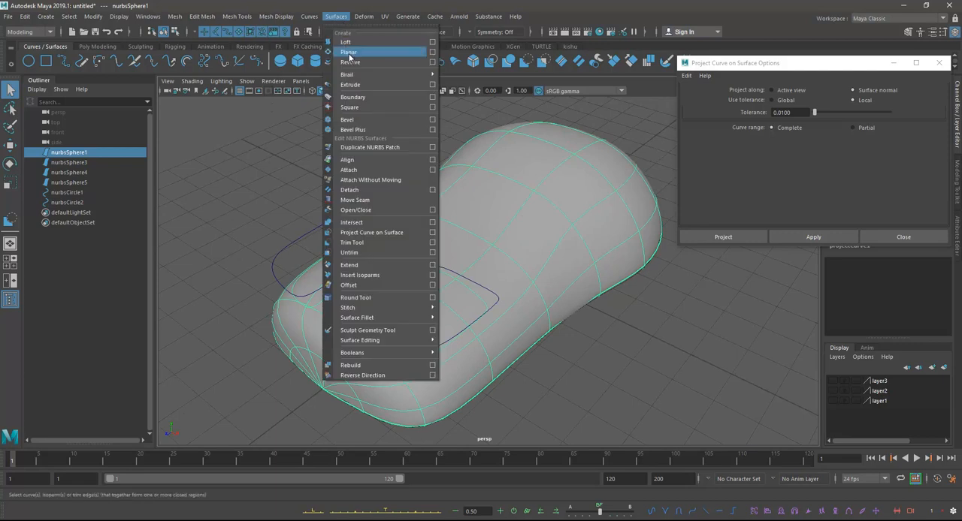
pyautogui.click(379, 243)
pyautogui.keyDown('alt'); pyautogui.moveTo(411, 260); pyautogui.dragTo(455, 249); pyautogui.keyUp('alt')
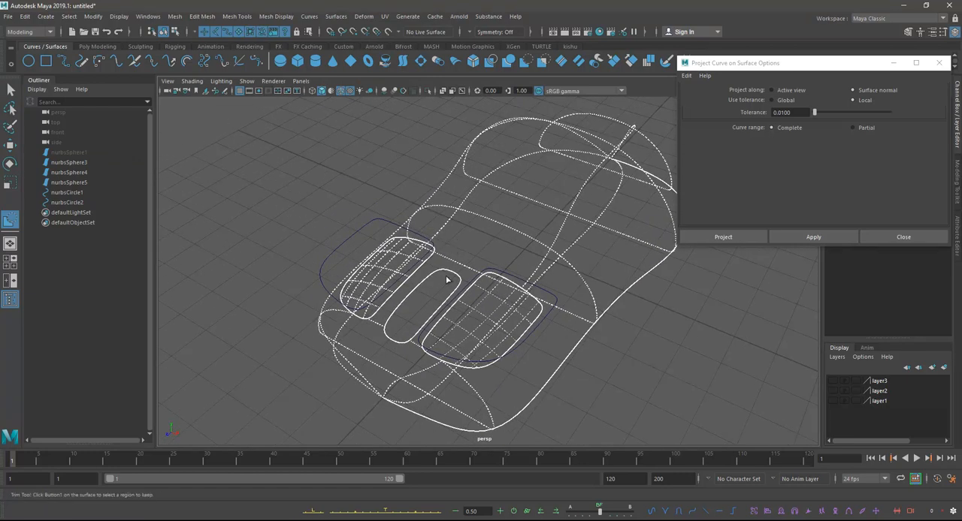
pyautogui.click(477, 216)
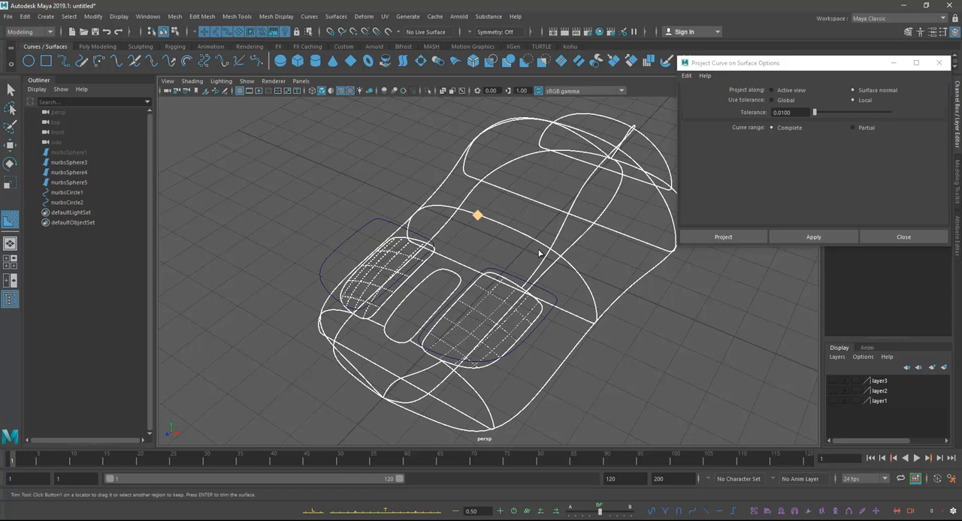
pyautogui.moveTo(562, 230)
pyautogui.keyDown('alt'); pyautogui.mouseDown()
pyautogui.moveTo(517, 215)
pyautogui.moveTo(538, 235)
pyautogui.moveTo(511, 253)
pyautogui.moveTo(519, 266)
pyautogui.moveTo(455, 251)
pyautogui.moveTo(479, 235)
pyautogui.mouseUp(); pyautogui.keyUp('alt')
pyautogui.press('Return')
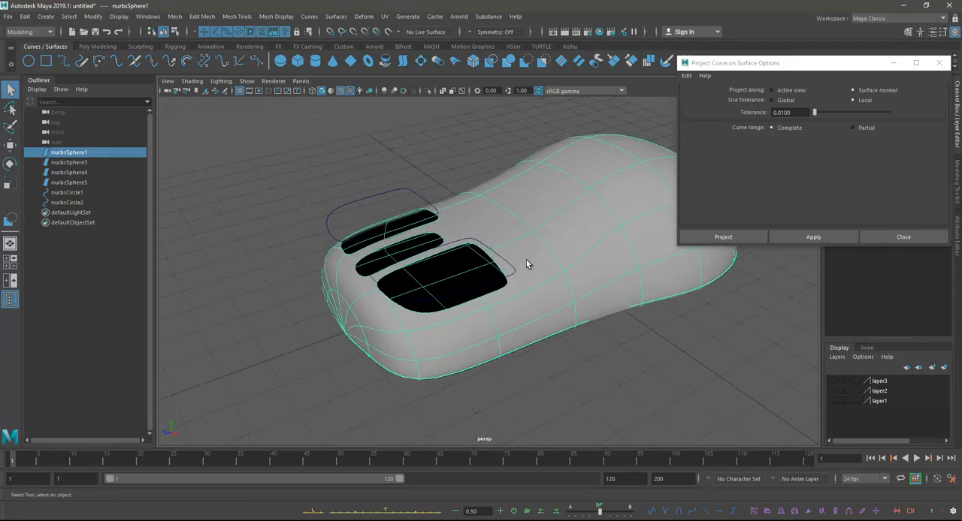
# Step: Check the layer3 version of the body, then create a new display layer from the selected trimmed body
pyautogui.click(834, 382)
pyautogui.click(834, 382)
pyautogui.keyDown('alt'); pyautogui.moveTo(524, 197); pyautogui.dragTo(467, 210, button='middle'); pyautogui.keyUp('alt')
pyautogui.rightClick(836, 359)
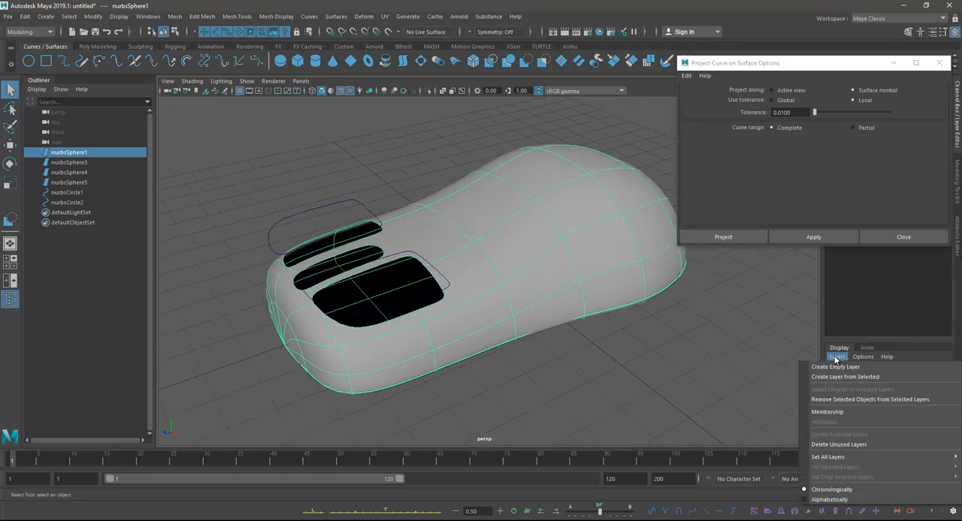
pyautogui.click(836, 376)
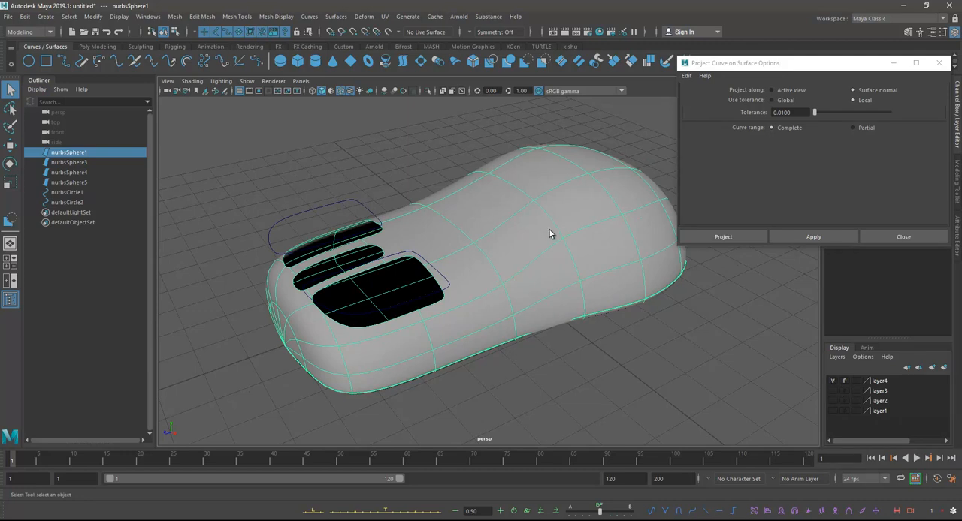
# Step: Hide the new layer holding the body with button openings and show layer3 with the slot-only body
pyautogui.keyDown('alt'); pyautogui.moveTo(593, 279); pyautogui.dragTo(408, 263); pyautogui.keyUp('alt')
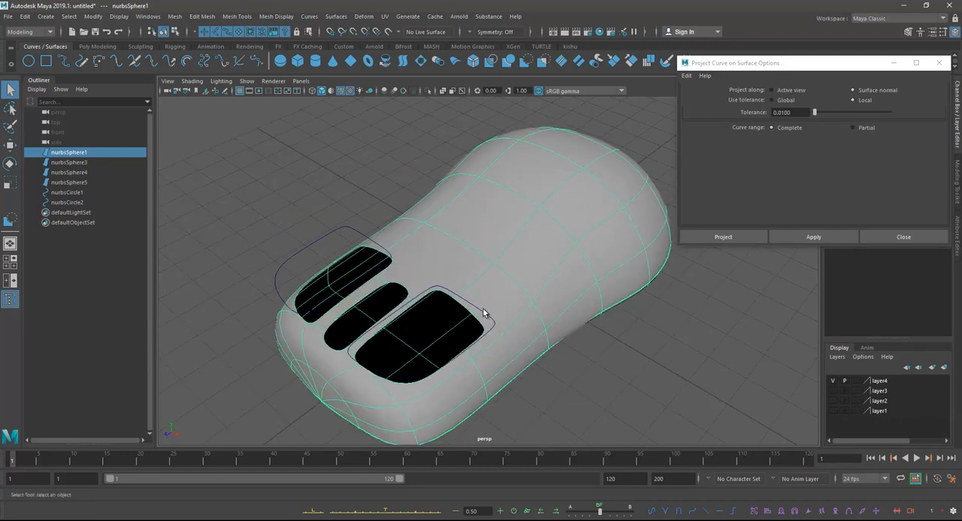
pyautogui.keyDown('alt'); pyautogui.moveTo(480, 310); pyautogui.dragTo(402, 276); pyautogui.keyUp('alt')
pyautogui.keyDown('alt'); pyautogui.moveTo(555, 235); pyautogui.dragTo(538, 234, button='middle'); pyautogui.keyUp('alt')
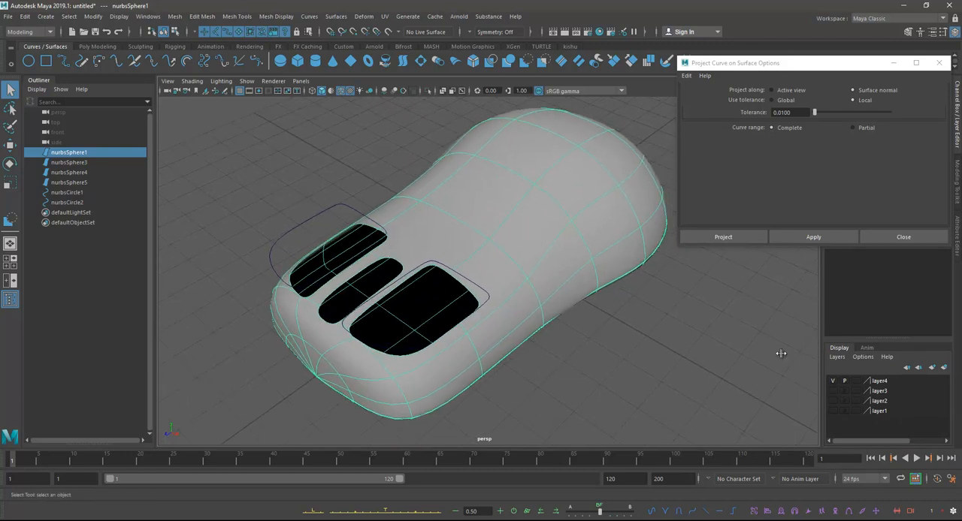
pyautogui.click(833, 382)
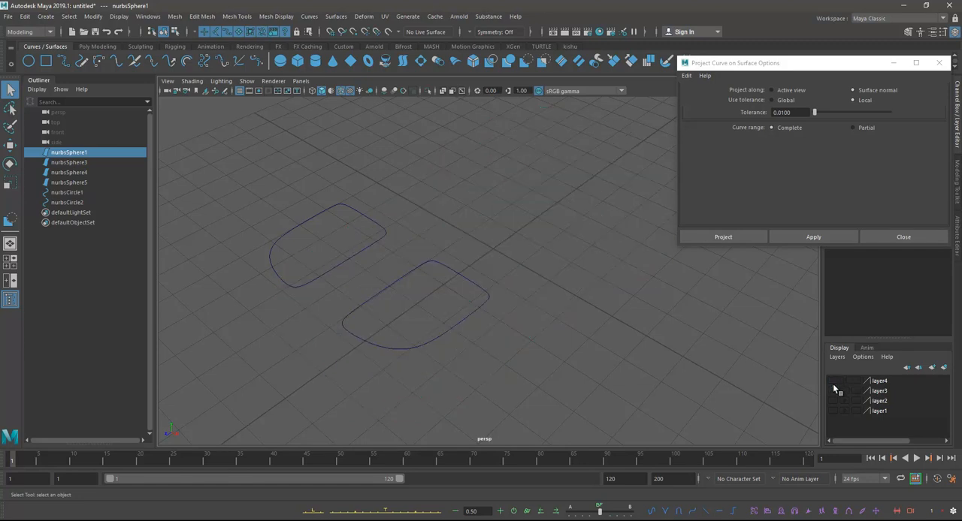
pyautogui.click(833, 391)
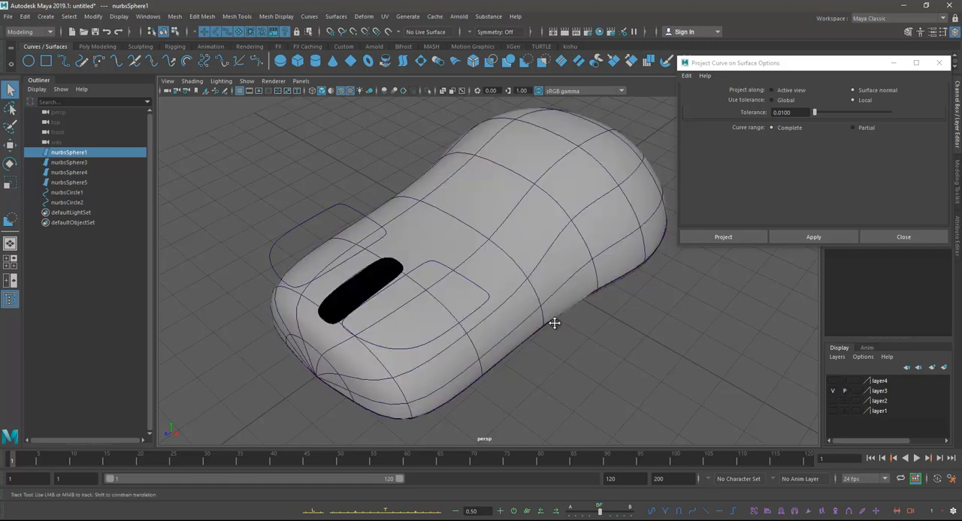
# Step: Select the original button curve together with the slot-only mouse body on layer3
pyautogui.click(475, 266)
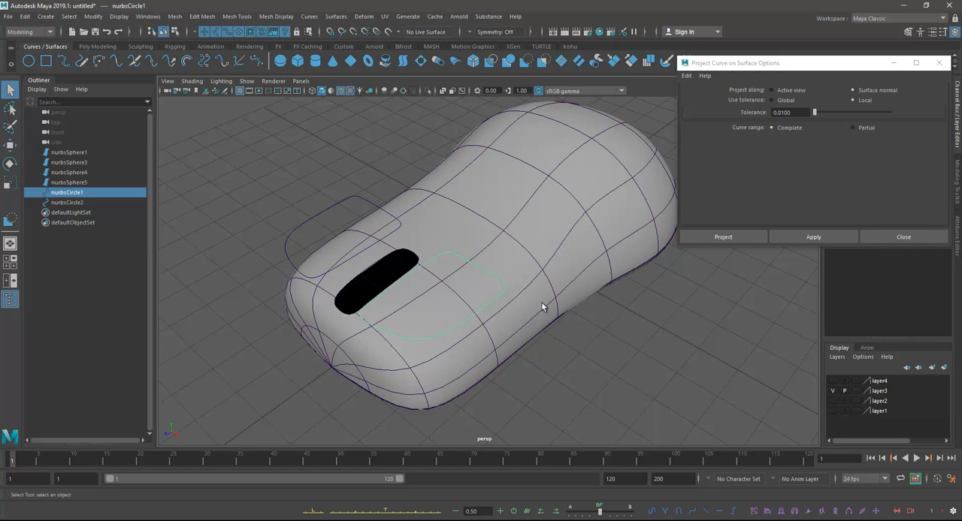
pyautogui.keyDown('alt'); pyautogui.moveTo(540, 302); pyautogui.dragTo(551, 315); pyautogui.keyUp('alt')
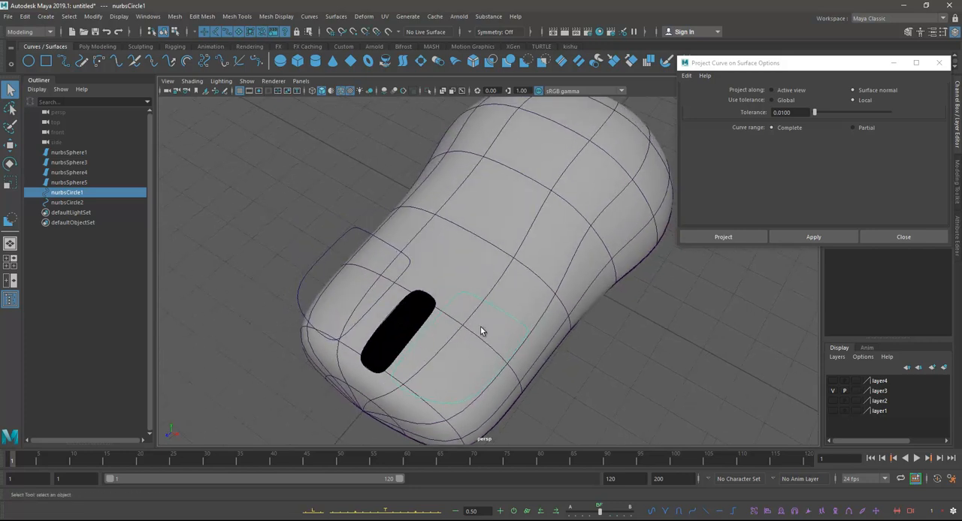
pyautogui.keyDown('alt'); pyautogui.moveTo(480, 326); pyautogui.dragTo(519, 296); pyautogui.keyUp('alt')
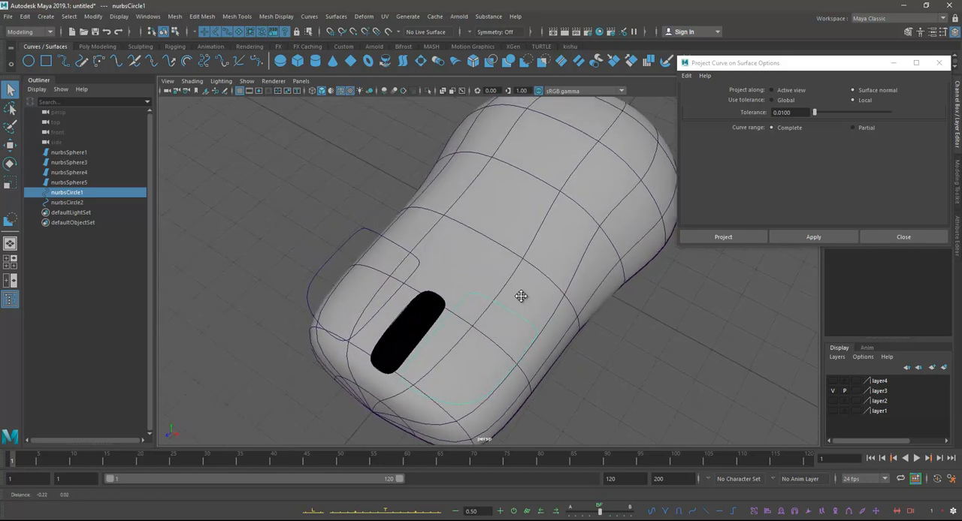
pyautogui.keyDown('shift'); pyautogui.click(543, 257); pyautogui.keyUp('shift')
pyautogui.keyDown('alt'); pyautogui.moveTo(462, 315); pyautogui.dragTo(517, 322); pyautogui.keyUp('alt')
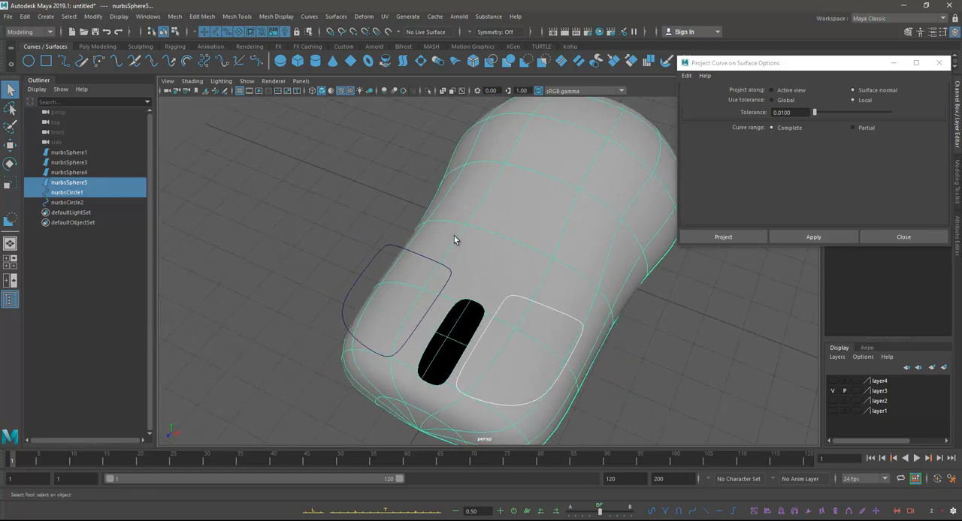
# Step: Project the selected button curve onto the slot-only mouse body from the top view and close the projection options
pyautogui.keyDown('alt'); pyautogui.moveTo(442, 272); pyautogui.dragTo(517, 267); pyautogui.keyUp('alt')
pyautogui.press('space')
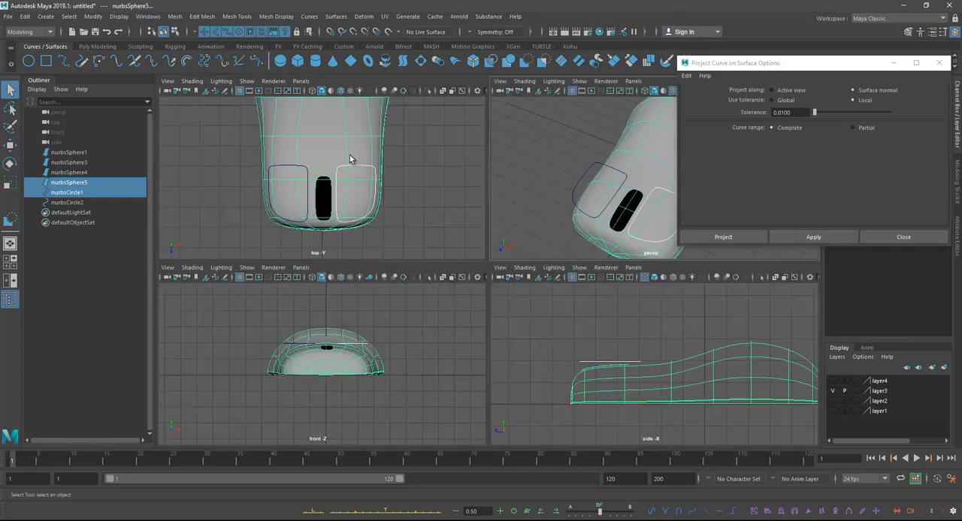
pyautogui.press('space')
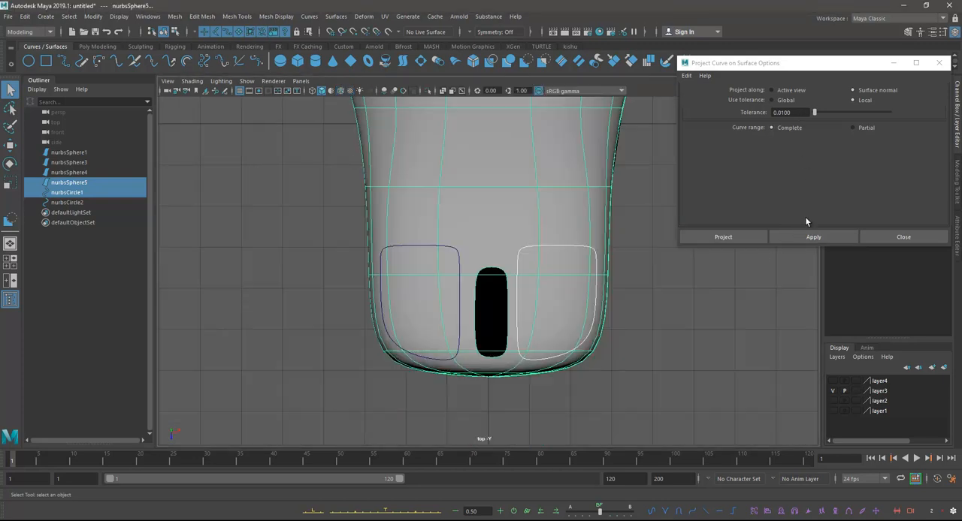
pyautogui.click(809, 237)
pyautogui.click(931, 237)
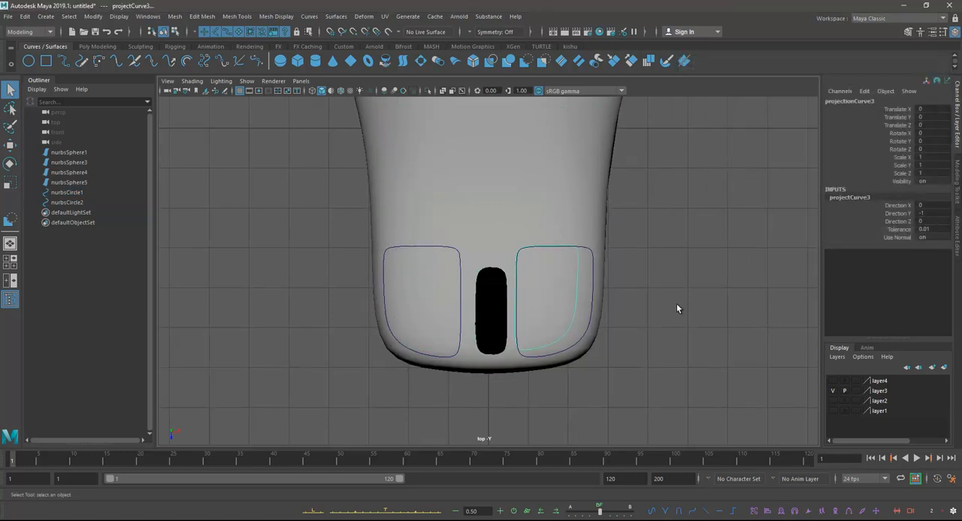
pyautogui.press('space')
pyautogui.press('space')
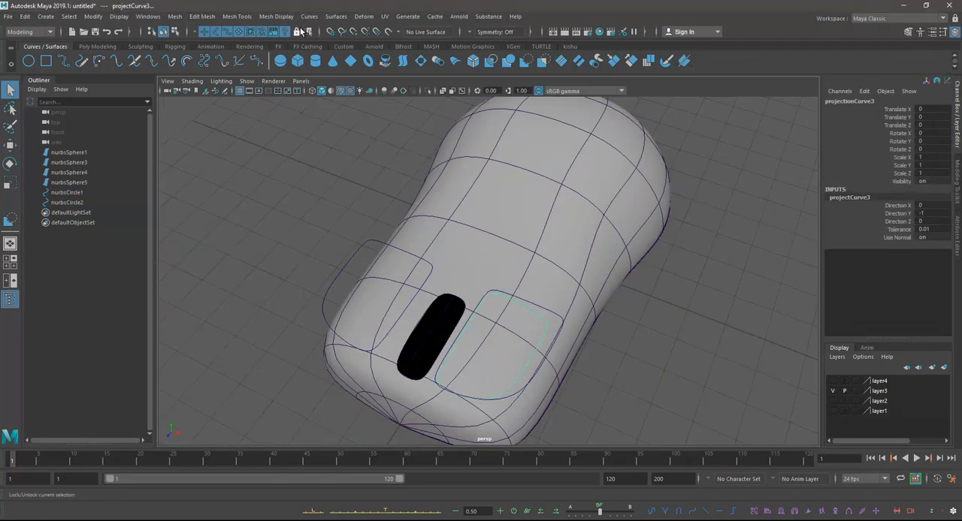
pyautogui.click(336, 17)
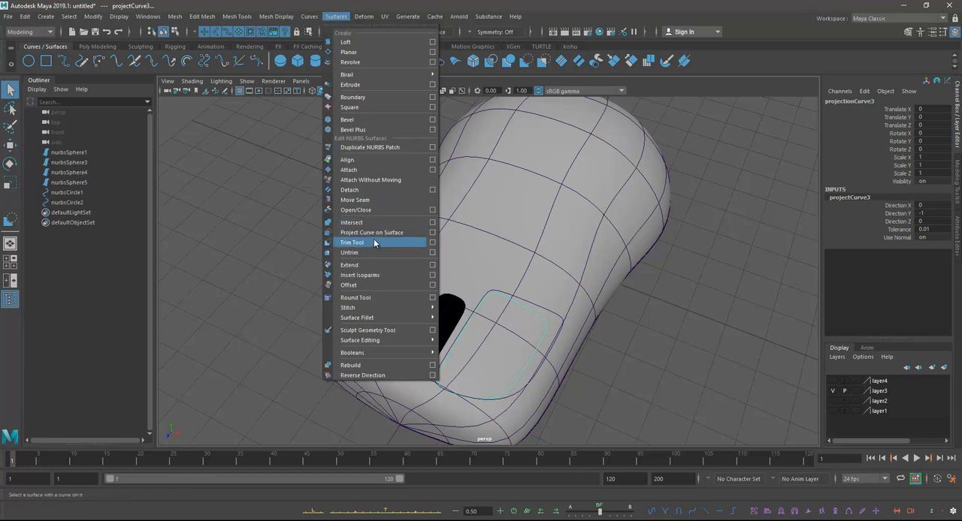
pyautogui.click(373, 242)
pyautogui.press('q')
# Step: Trim the slot-only mouse body with the Trim Tool, keeping only the region inside the projected button curve
pyautogui.click(554, 175)
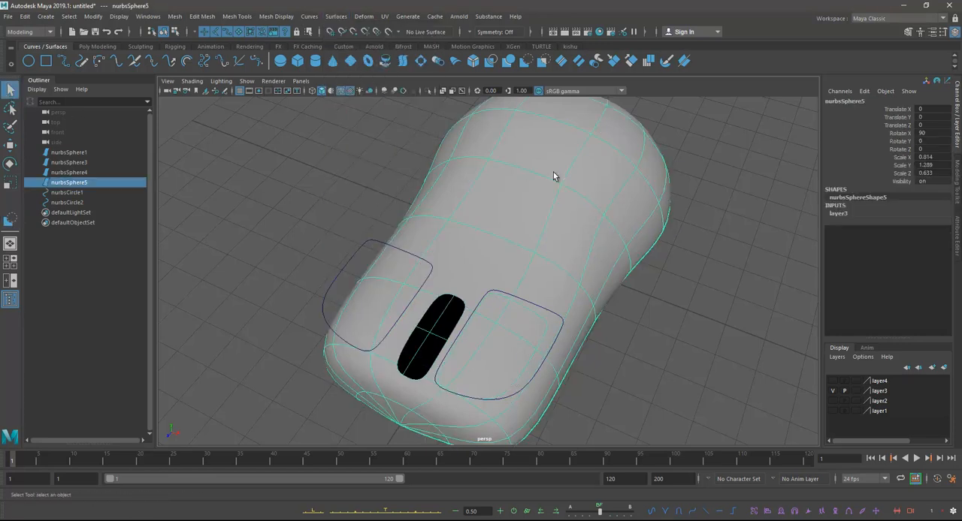
pyautogui.click(338, 17)
pyautogui.click(382, 242)
pyautogui.click(523, 336)
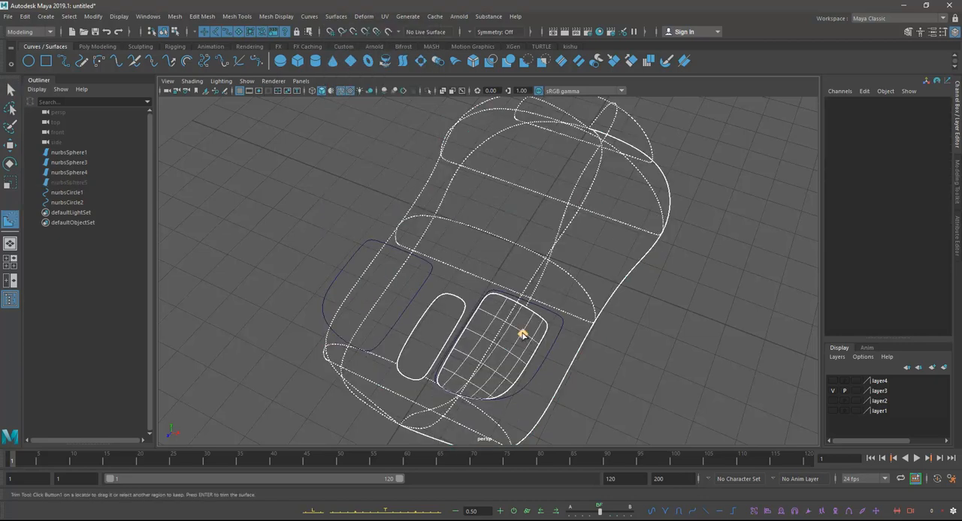
pyautogui.press('Return')
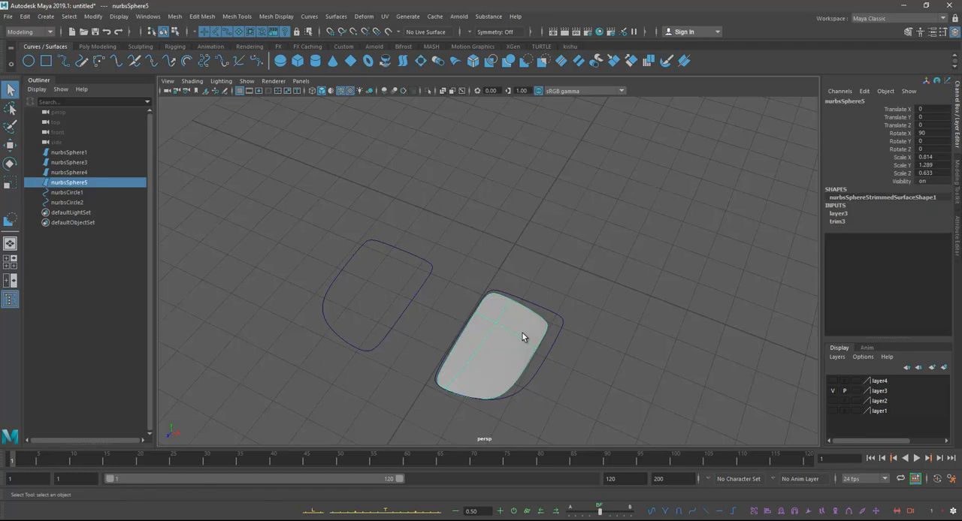
# Step: Show layer4 so the body with button openings displays together with the trimmed button piece
pyautogui.keyDown('alt'); pyautogui.moveTo(542, 329); pyautogui.dragTo(803, 383); pyautogui.keyUp('alt')
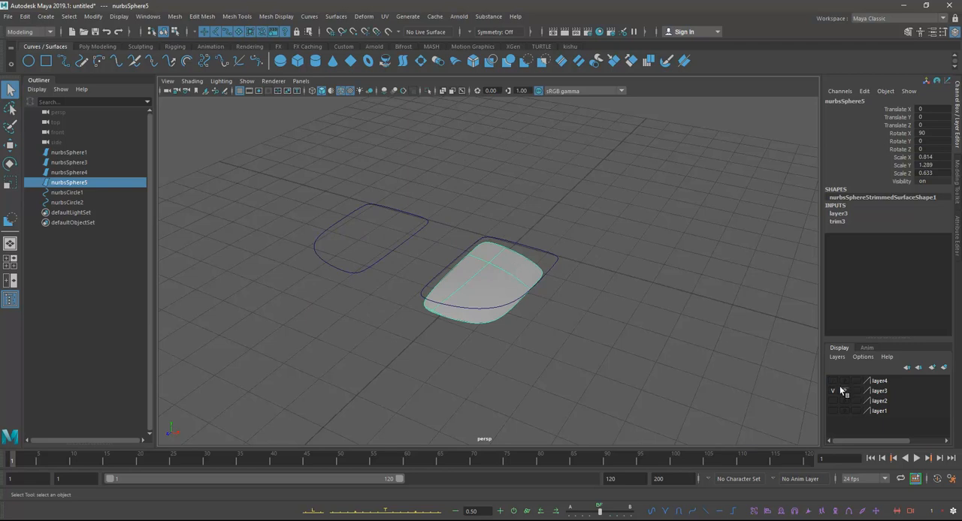
pyautogui.click(832, 381)
pyautogui.scroll(3, 552, 323)
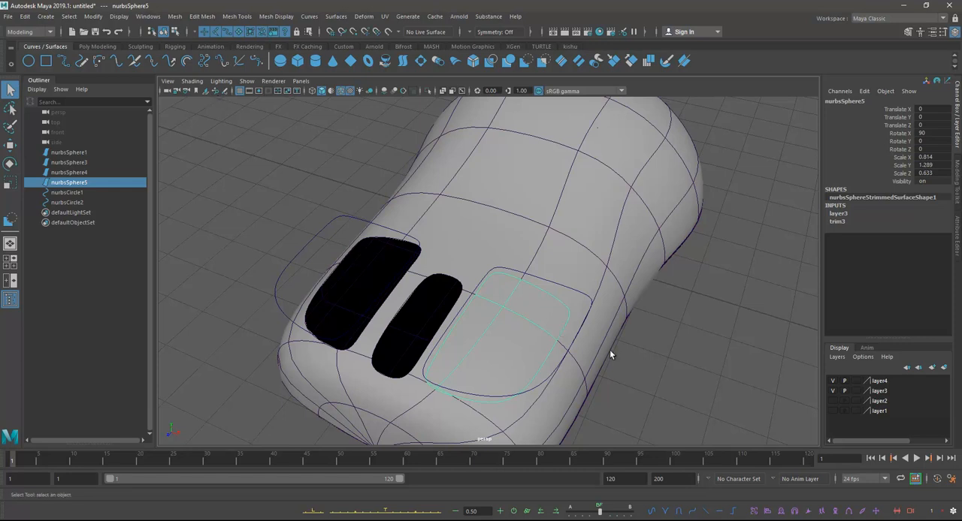
# Step: Apply Center Pivot to the trimmed button piece and check the pivot location from several angles
pyautogui.keyDown('alt'); pyautogui.moveTo(509, 240); pyautogui.dragTo(523, 214); pyautogui.keyUp('alt')
pyautogui.press('w')
pyautogui.press('e')
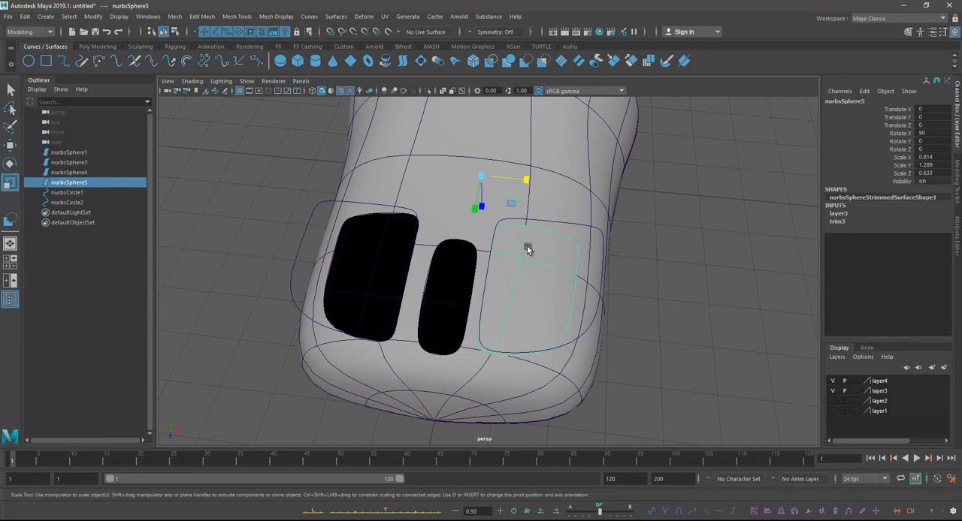
pyautogui.keyDown('alt'); pyautogui.moveTo(516, 247); pyautogui.dragTo(529, 241); pyautogui.keyUp('alt')
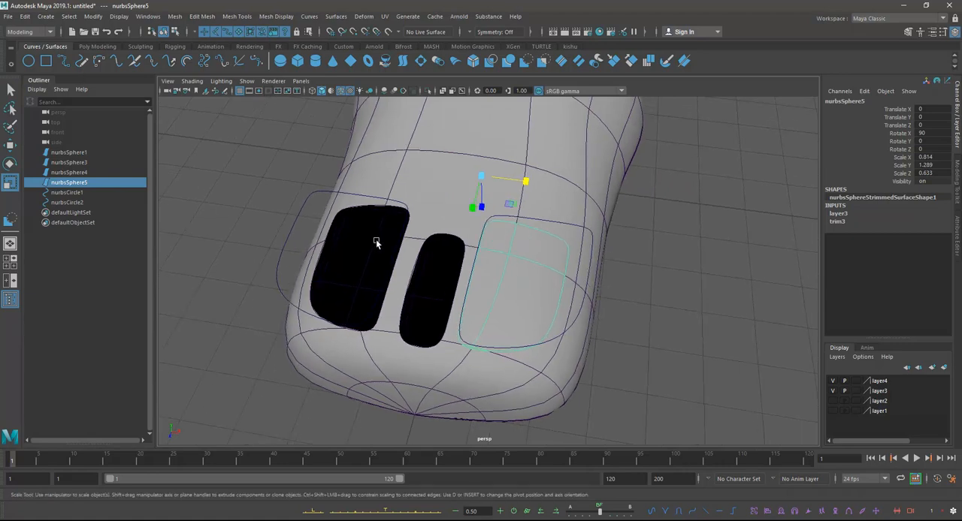
pyautogui.click(93, 16)
pyautogui.click(116, 94)
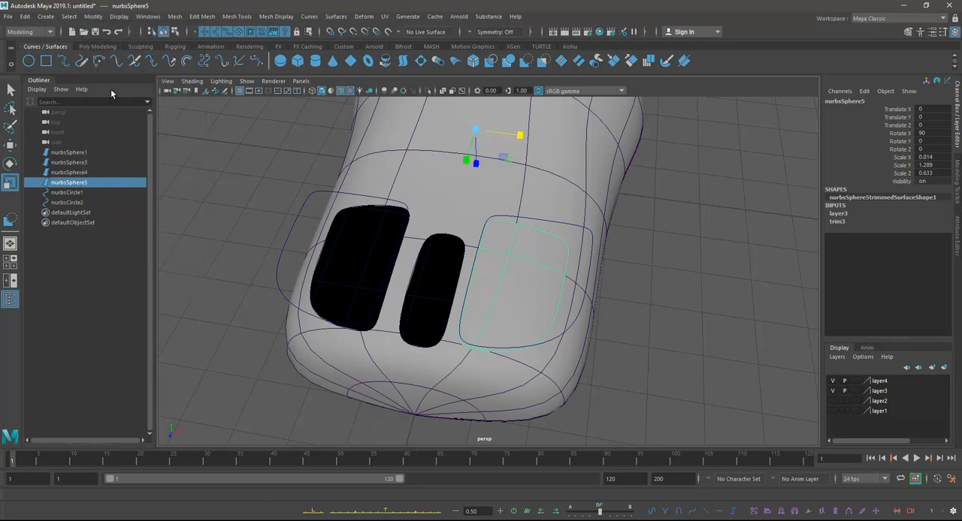
pyautogui.keyDown('alt'); pyautogui.moveTo(558, 158); pyautogui.dragTo(307, 241); pyautogui.keyUp('alt')
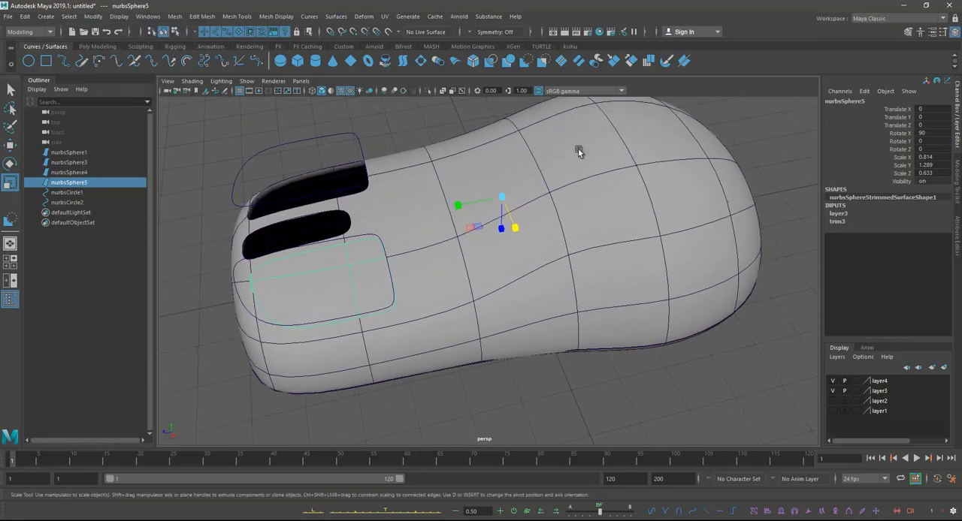
pyautogui.keyDown('alt'); pyautogui.moveTo(331, 269); pyautogui.dragTo(402, 247, button='middle'); pyautogui.keyUp('alt')
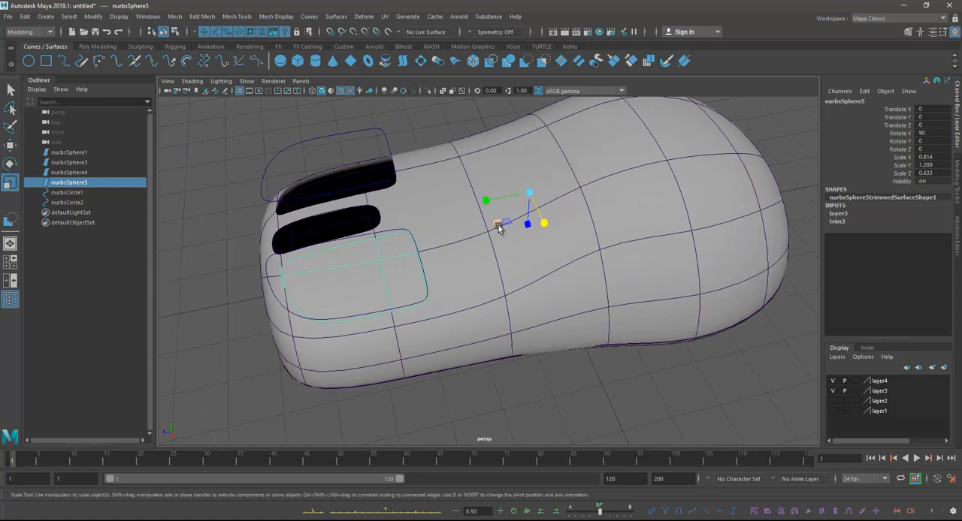
pyautogui.keyDown('alt'); pyautogui.moveTo(508, 255); pyautogui.dragTo(497, 286); pyautogui.keyUp('alt')
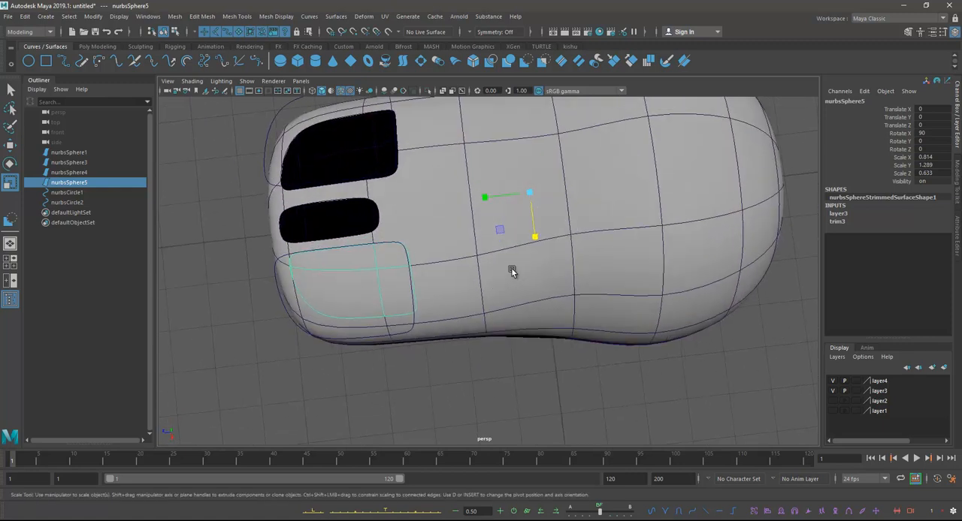
# Step: Relocate the button piece's pivot to the middle of the button in the top view
pyautogui.press('w')
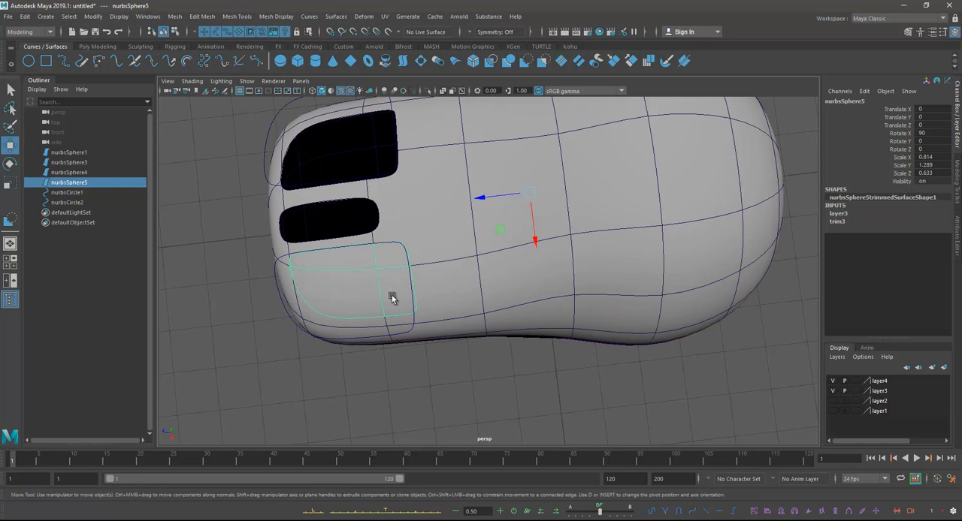
pyautogui.press('space')
pyautogui.press('space')
pyautogui.press('d')
pyautogui.moveTo(531, 183); pyautogui.dragTo(593, 341)
pyautogui.press('d')
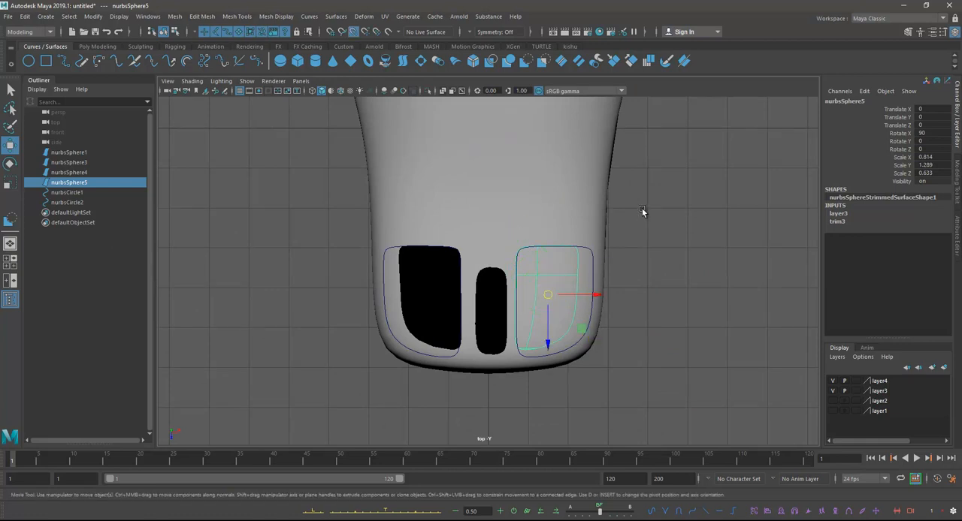
# Step: Try scaling the button piece about its relocated pivot in the perspective view, and undo the attempt
pyautogui.press('space')
pyautogui.press('space')
pyautogui.keyDown('alt'); pyautogui.moveTo(586, 219); pyautogui.dragTo(481, 245); pyautogui.keyUp('alt')
pyautogui.keyDown('alt'); pyautogui.moveTo(360, 234); pyautogui.dragTo(459, 250, button='middle'); pyautogui.keyUp('alt')
pyautogui.scroll(-1, 459, 250)
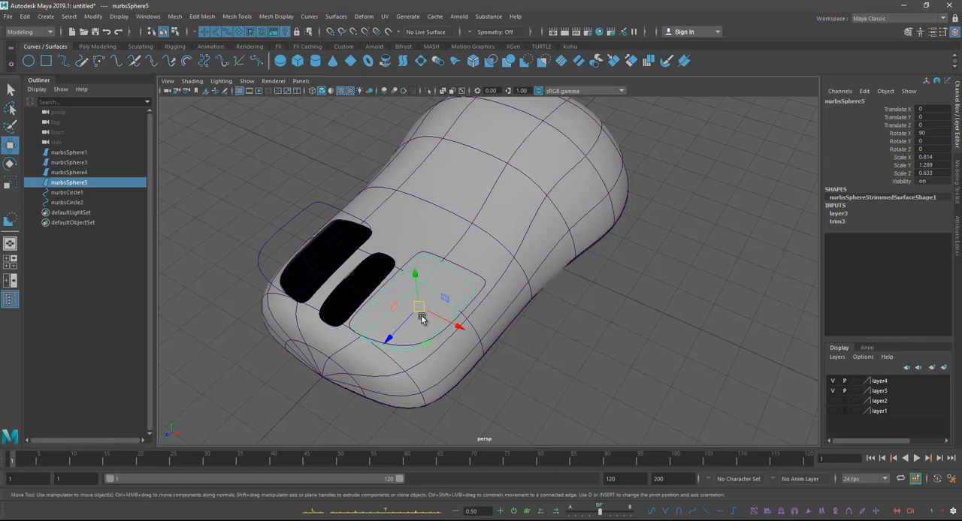
pyautogui.press('r')
pyautogui.keyDown('alt'); pyautogui.moveTo(421, 314); pyautogui.dragTo(296, 338); pyautogui.keyUp('alt')
pyautogui.keyDown('alt'); pyautogui.moveTo(451, 317); pyautogui.dragTo(459, 335); pyautogui.keyUp('alt')
pyautogui.press('w')
pyautogui.hotkey('ctrl', 'z')
pyautogui.hotkey('ctrl', 'z')
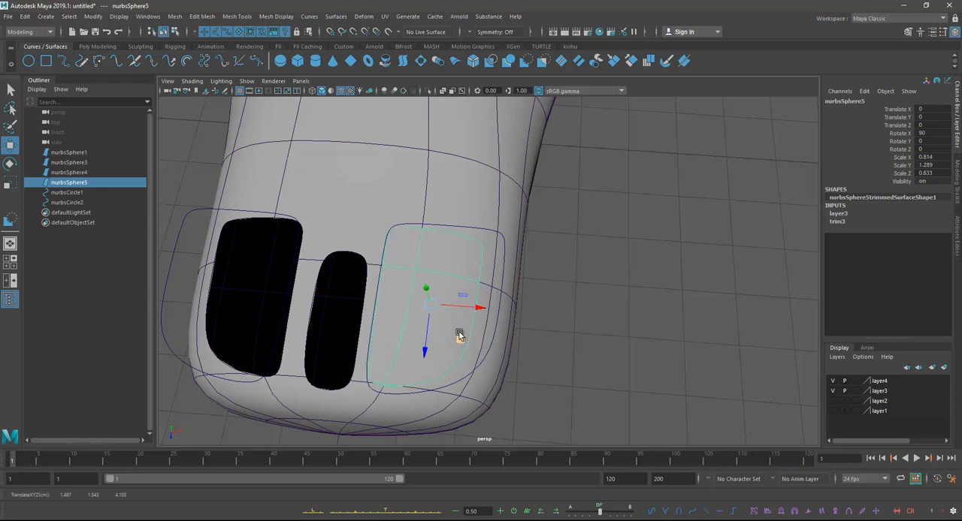
# Step: Delete the construction history of the trimmed button piece
pyautogui.keyDown('alt'); pyautogui.moveTo(461, 275); pyautogui.dragTo(479, 247); pyautogui.keyUp('alt')
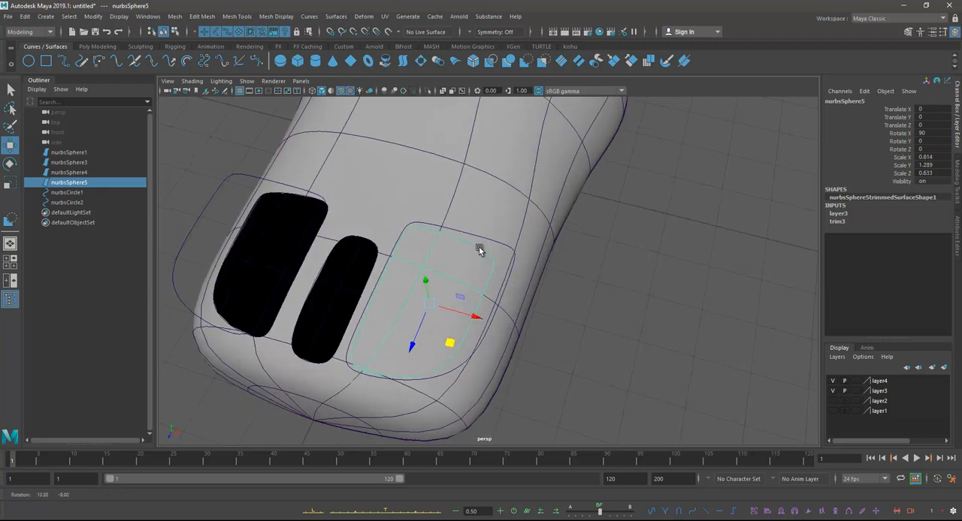
pyautogui.click(26, 16)
pyautogui.moveTo(145, 143)
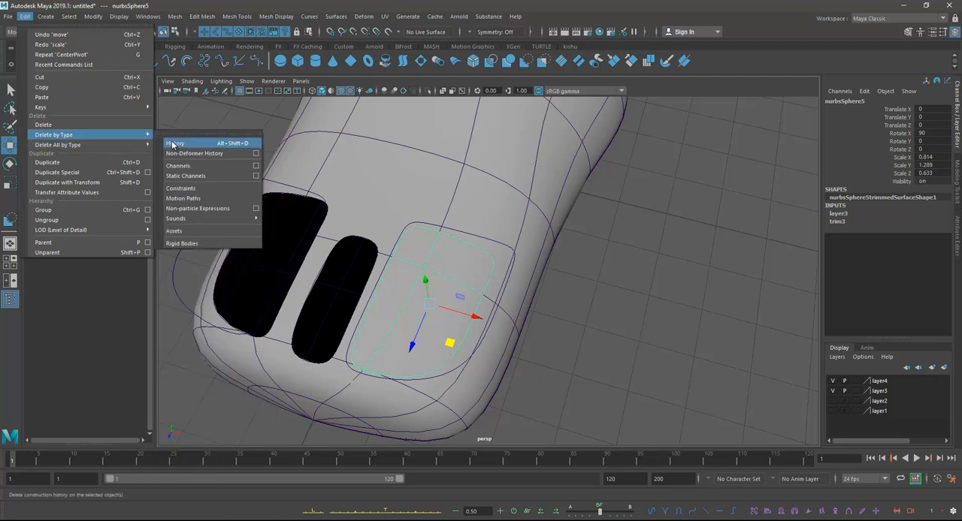
pyautogui.click(174, 143)
# Step: Scale the button piece down uniformly to 0.77, 1.219 and 0.599, leaving a narrow gap inside its opening
pyautogui.keyDown('alt'); pyautogui.moveTo(442, 240); pyautogui.dragTo(490, 260); pyautogui.keyUp('alt')
pyautogui.press('r')
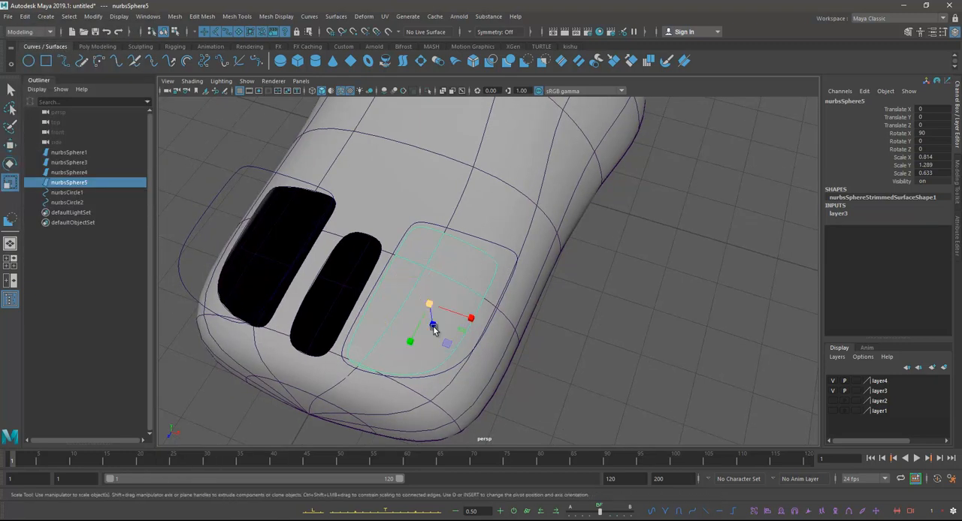
pyautogui.moveTo(428, 304); pyautogui.dragTo(398, 318)
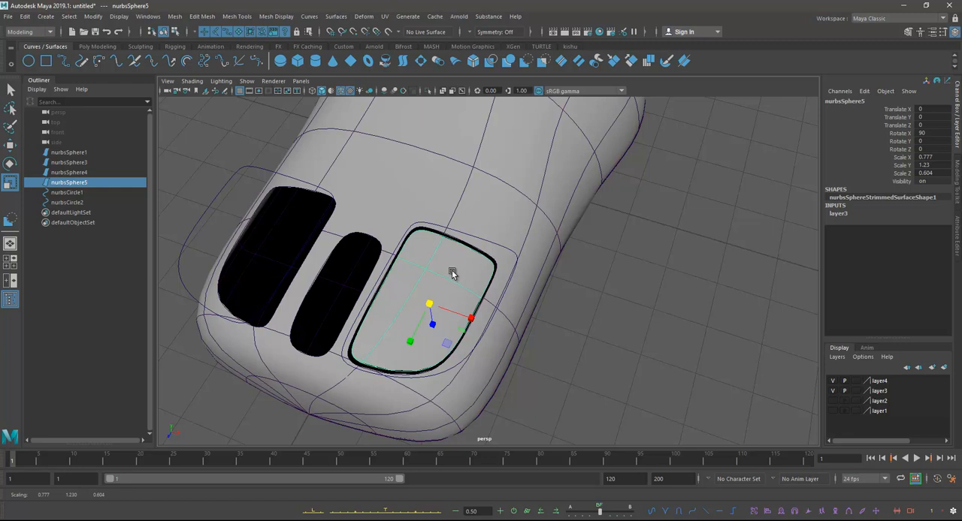
pyautogui.keyDown('alt'); pyautogui.moveTo(452, 273); pyautogui.dragTo(474, 268); pyautogui.keyUp('alt')
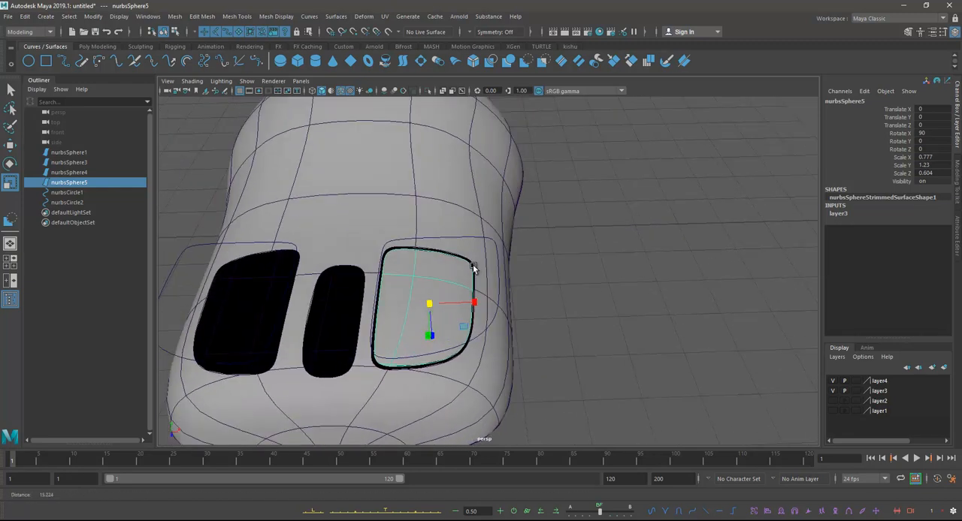
pyautogui.scroll(3, 474, 268)
pyautogui.keyDown('alt'); pyautogui.moveTo(411, 308); pyautogui.dragTo(550, 267); pyautogui.keyUp('alt')
pyautogui.press('w')
pyautogui.hotkey('ctrl', 'z')
pyautogui.press('r')
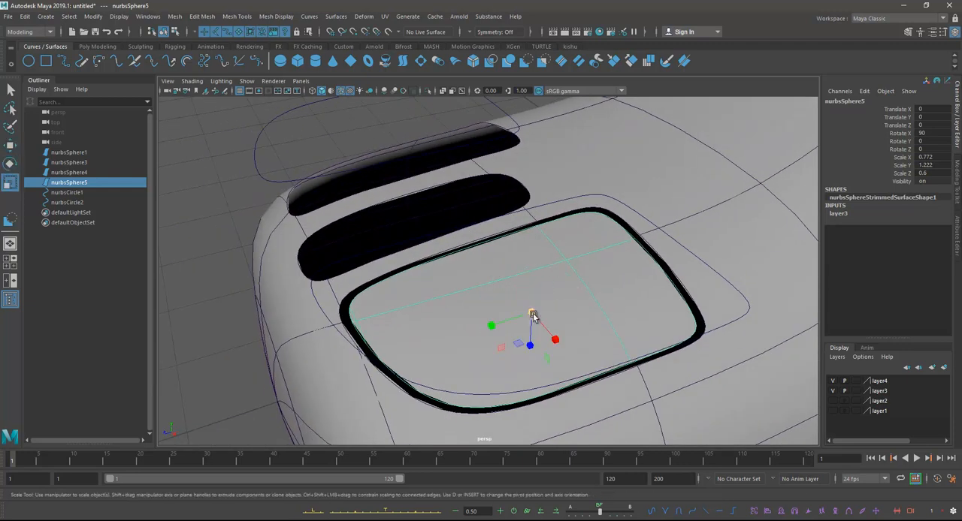
pyautogui.moveTo(532, 311); pyautogui.dragTo(529, 312)
# Step: Try inserting an isoparm at U 5.737 across the main body behind the buttons, and undo it
pyautogui.moveTo(641, 167); pyautogui.dragTo(640, 139, button='right')
pyautogui.keyDown('alt'); pyautogui.moveTo(646, 188); pyautogui.dragTo(601, 163); pyautogui.keyUp('alt')
pyautogui.click(589, 167)
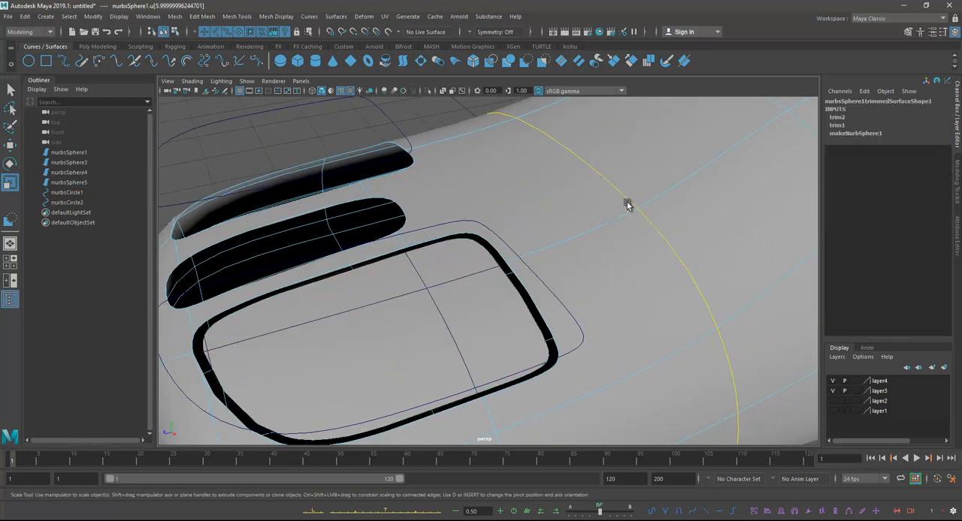
pyautogui.moveTo(623, 195); pyautogui.dragTo(665, 171)
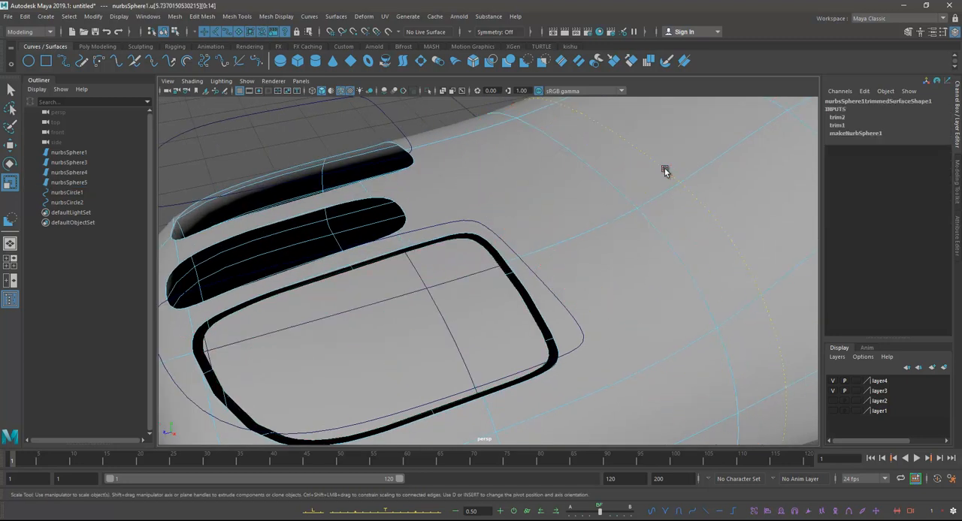
pyautogui.click(336, 16)
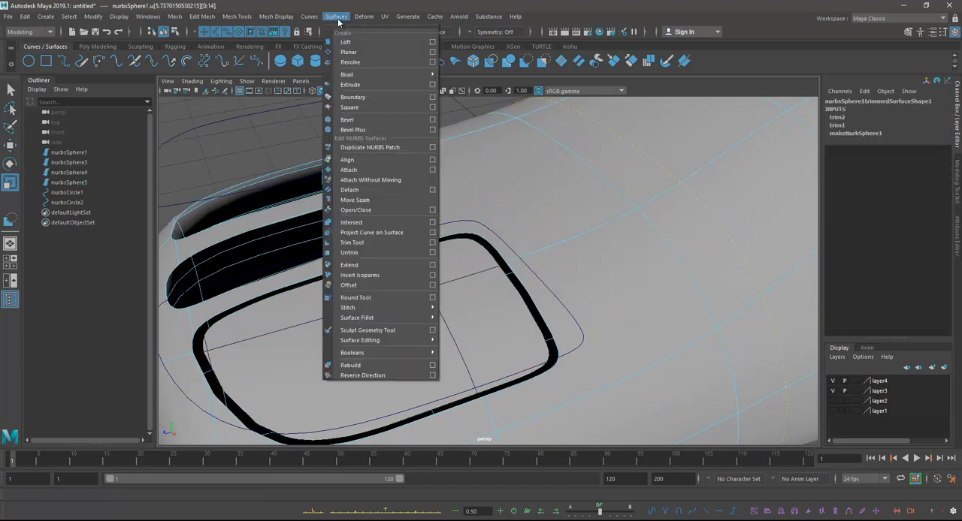
pyautogui.click(361, 223)
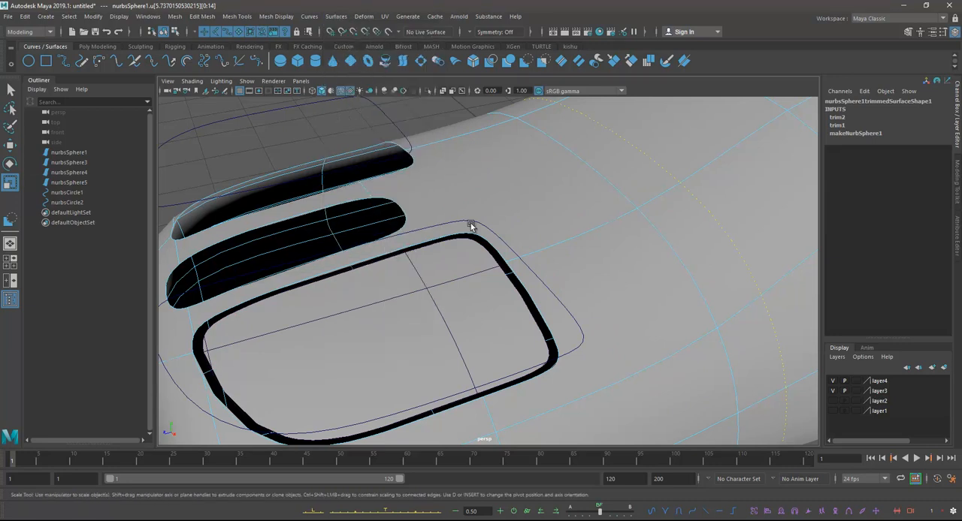
pyautogui.click(336, 17)
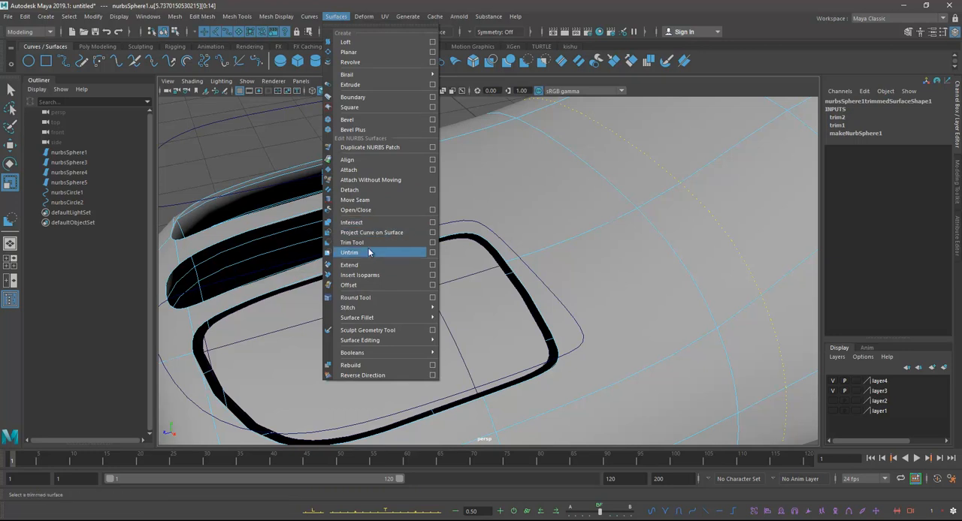
pyautogui.click(361, 275)
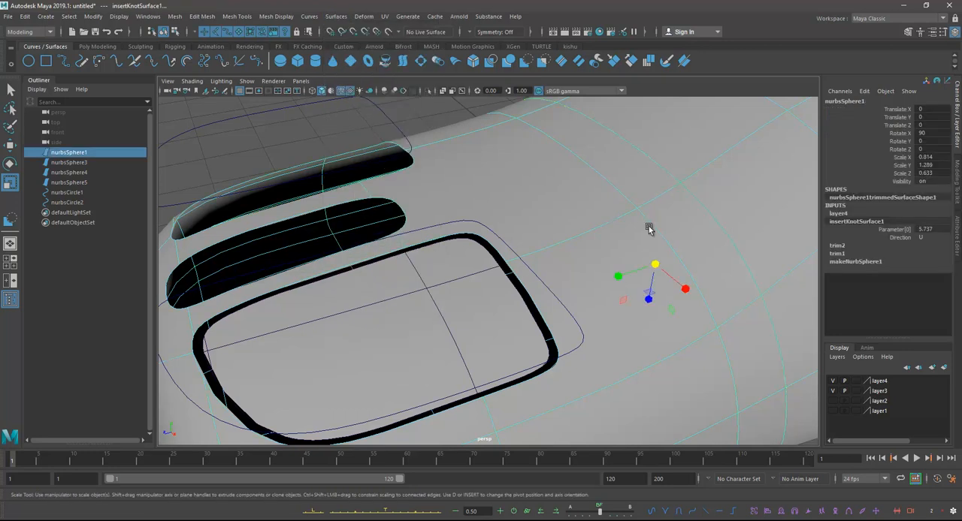
pyautogui.click(646, 154)
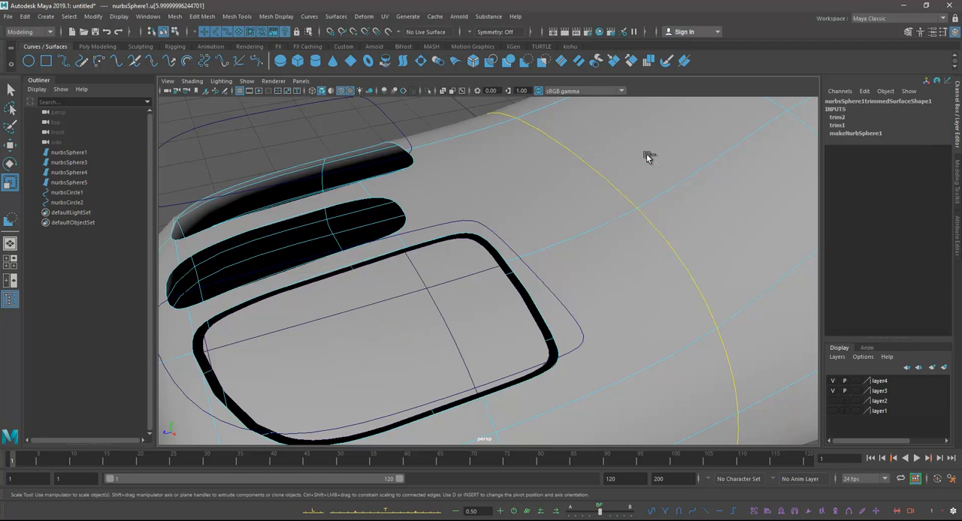
pyautogui.hotkey('ctrl', 'z')
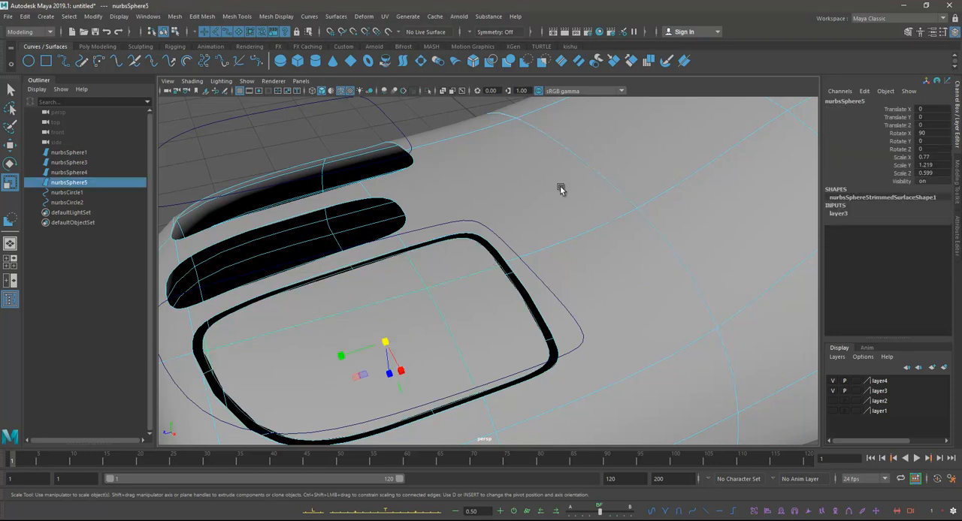
# Step: Duplicate the trim edges of the body opening and of the button piece as separate surface curves
pyautogui.moveTo(495, 255); pyautogui.dragTo(473, 239, button='right')
pyautogui.click(483, 239)
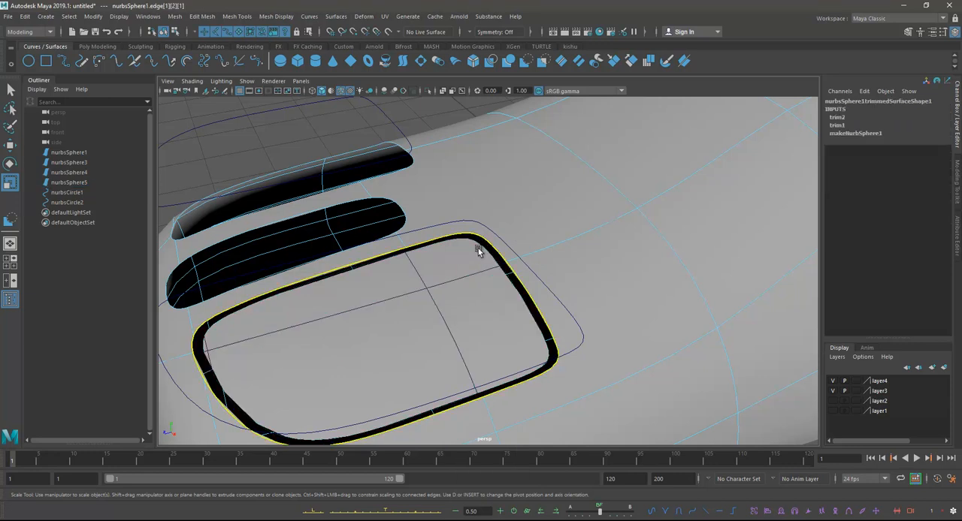
pyautogui.hotkey('ctrl', 'z')
pyautogui.moveTo(472, 249); pyautogui.dragTo(446, 233, button='right')
pyautogui.click(516, 264)
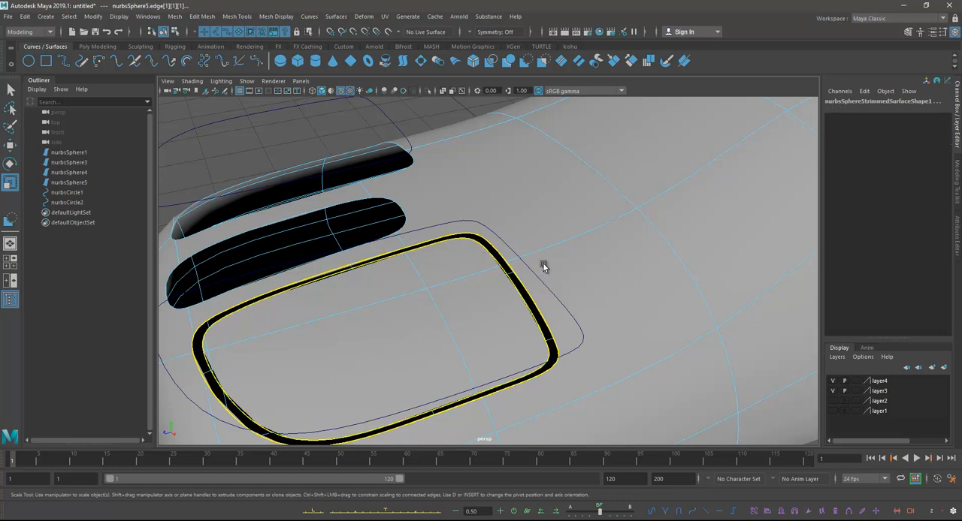
pyautogui.keyDown('alt'); pyautogui.moveTo(483, 209); pyautogui.dragTo(522, 189); pyautogui.keyUp('alt')
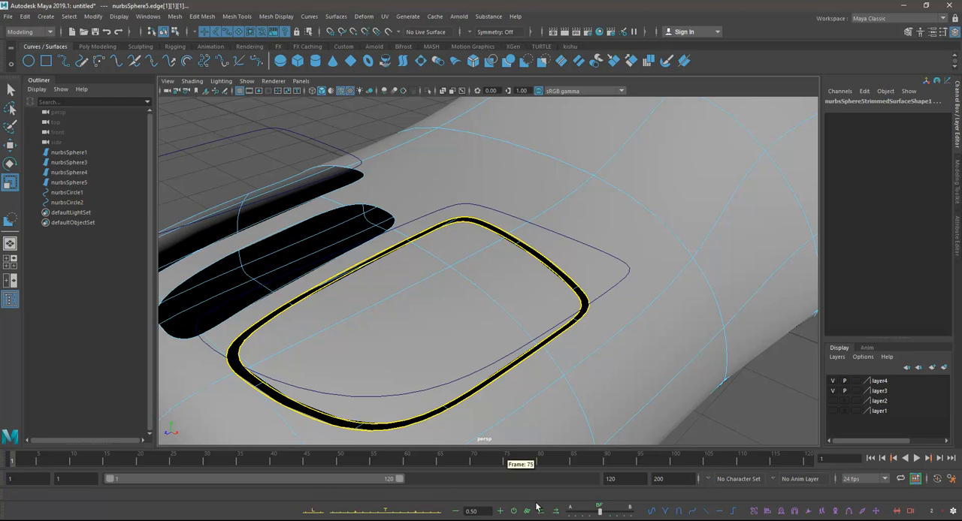
pyautogui.click(310, 16)
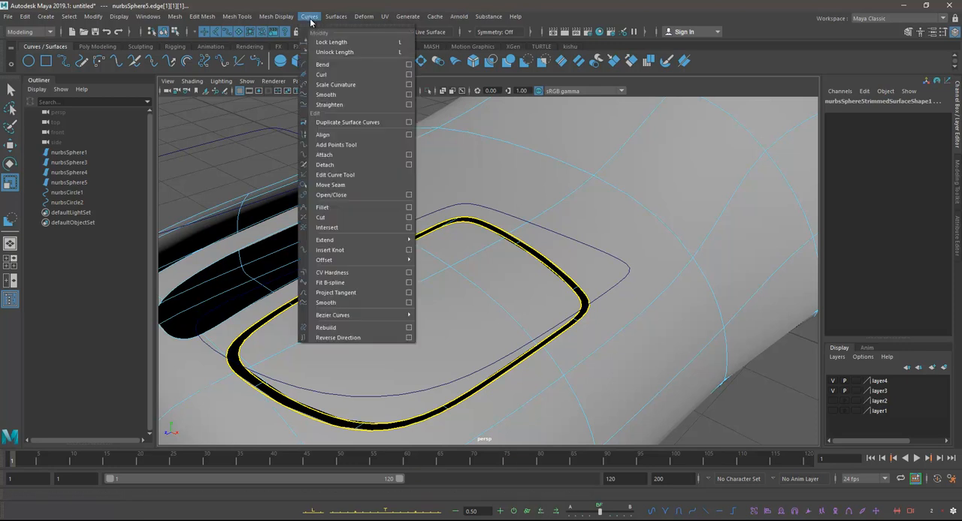
pyautogui.click(346, 122)
# Step: Lower both duplicated curves slightly below the surface, to a Translate Y of -0.023
pyautogui.press('w')
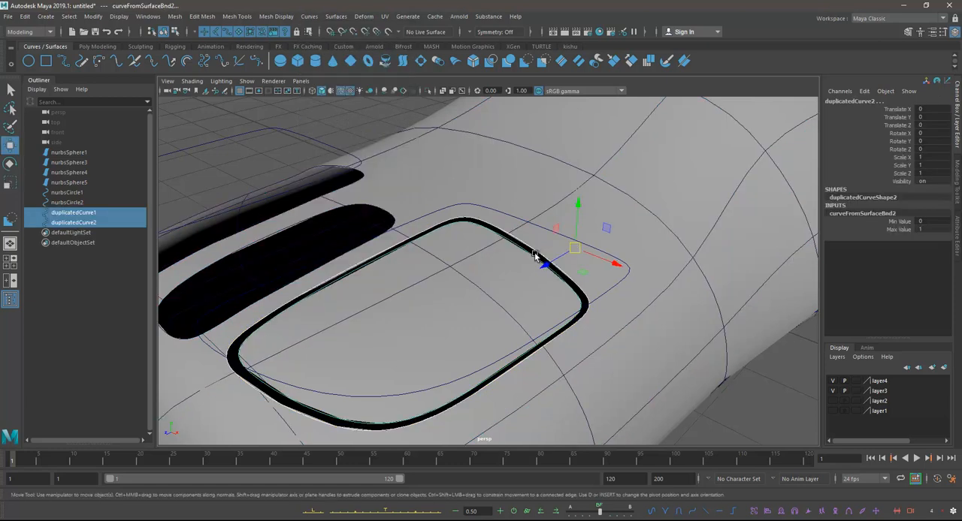
pyautogui.keyDown('alt'); pyautogui.moveTo(529, 246); pyautogui.dragTo(494, 172); pyautogui.keyUp('alt')
pyautogui.click(593, 160)
pyautogui.moveTo(594, 160); pyautogui.dragTo(595, 160)
pyautogui.keyDown('alt'); pyautogui.moveTo(531, 171); pyautogui.dragTo(500, 172); pyautogui.keyUp('alt')
pyautogui.moveTo(425, 193); pyautogui.dragTo(489, 172)
# Step: In wireframe display, select the button piece's trim edge followed by its duplicated curve and the opening's duplicated curve as loft profiles
pyautogui.moveTo(491, 170); pyautogui.dragTo(459, 148, button='right')
pyautogui.click(459, 154)
pyautogui.click(464, 146)
pyautogui.keyDown('alt'); pyautogui.moveTo(504, 159); pyautogui.dragTo(491, 257); pyautogui.keyUp('alt')
pyautogui.press('4')
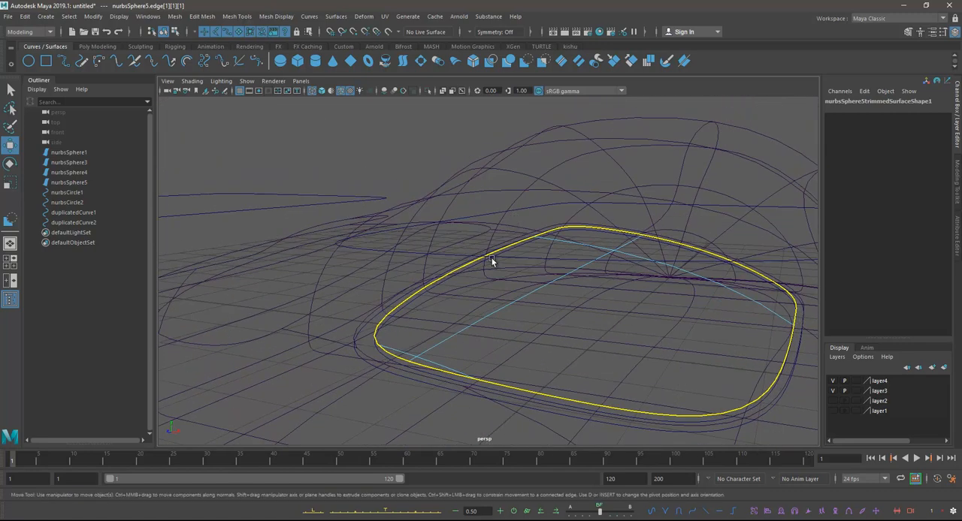
pyautogui.click(410, 303)
pyautogui.keyDown('alt'); pyautogui.moveTo(472, 298); pyautogui.dragTo(474, 305); pyautogui.keyUp('alt')
pyautogui.keyDown('alt'); pyautogui.moveTo(474, 305); pyautogui.dragTo(505, 252, button='middle'); pyautogui.keyUp('alt')
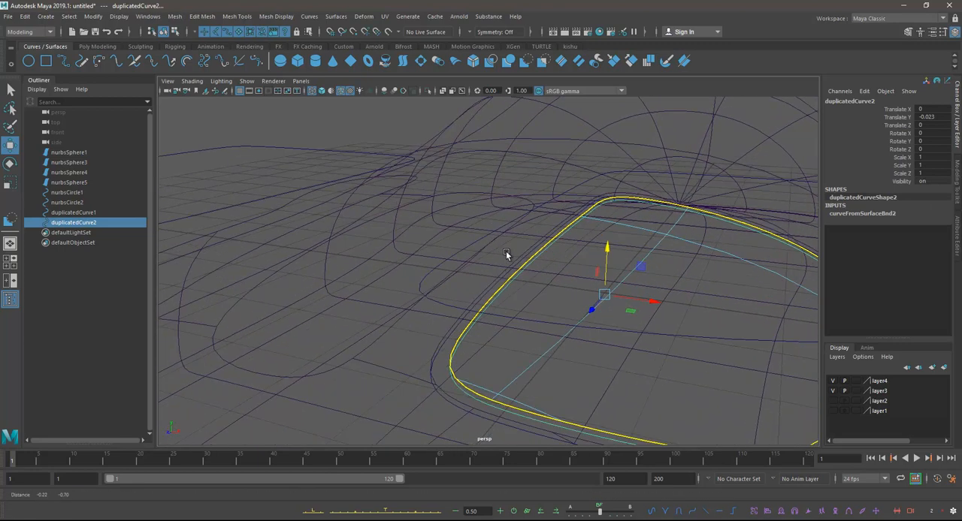
pyautogui.keyDown('alt'); pyautogui.moveTo(505, 254); pyautogui.dragTo(532, 230); pyautogui.keyUp('alt')
pyautogui.keyDown('shift'); pyautogui.click(527, 265); pyautogui.keyUp('shift')
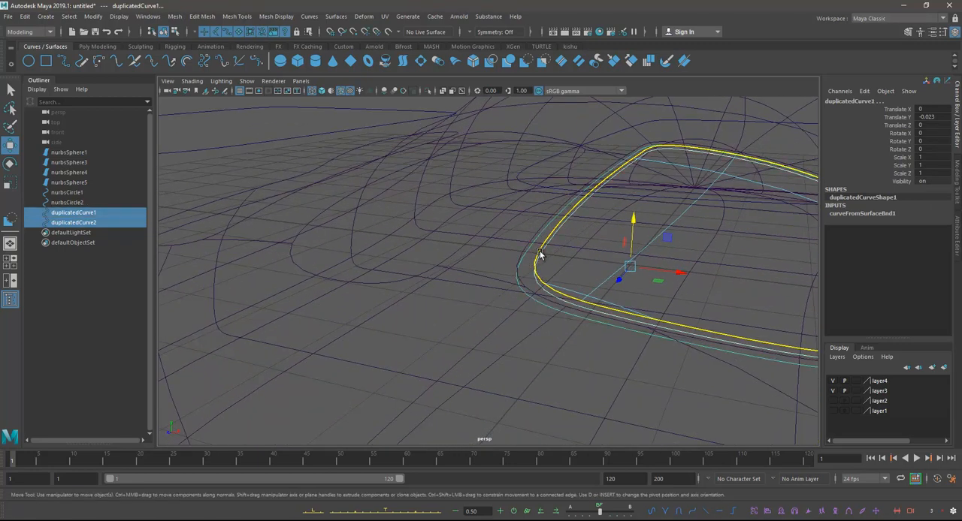
pyautogui.click(328, 19)
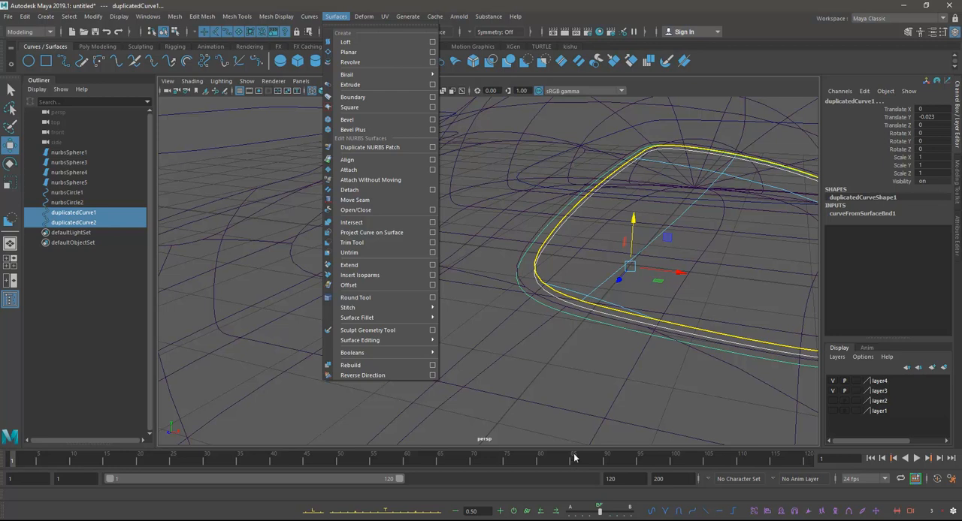
# Step: Switch to Paint and start a new image with the canvas enlarged to 1228 × 692 px
pyautogui.press('super+s')
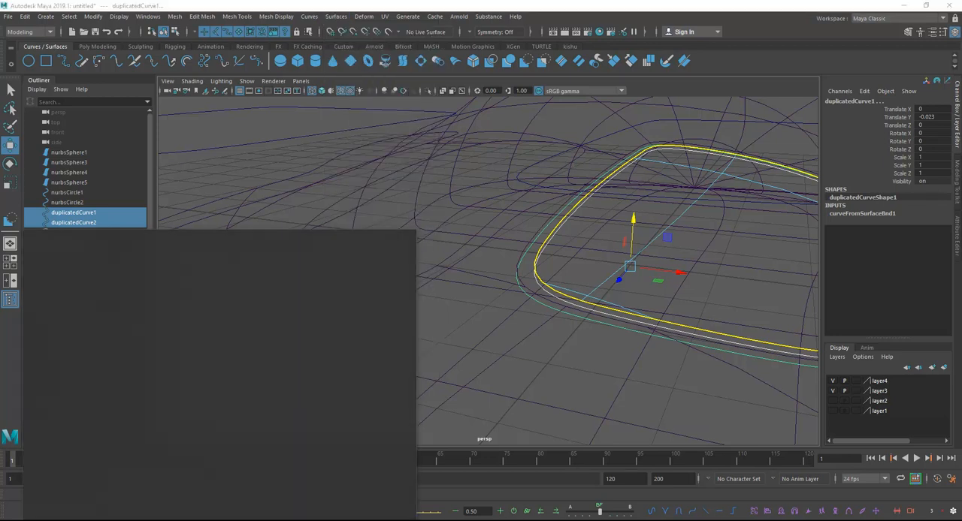
pyautogui.write('paint')
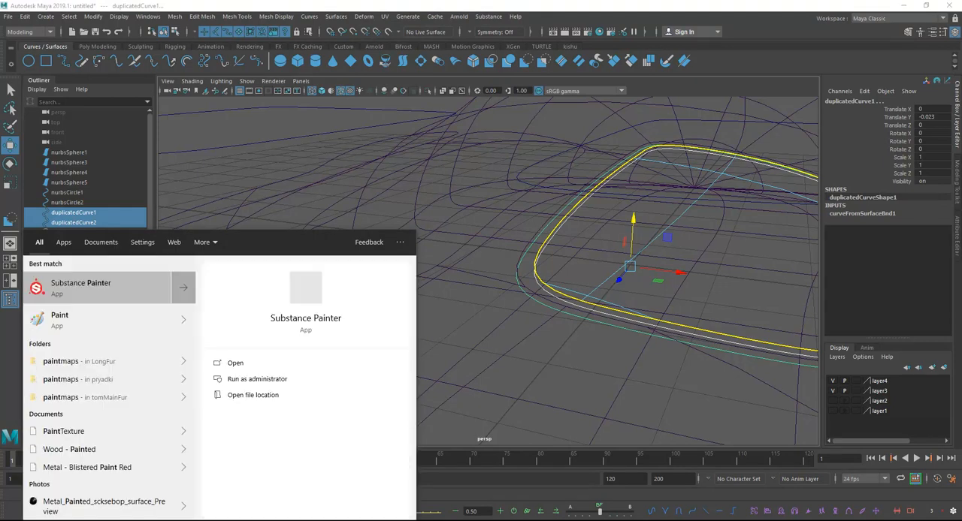
pyautogui.press('BackSpace')
pyautogui.press('BackSpace')
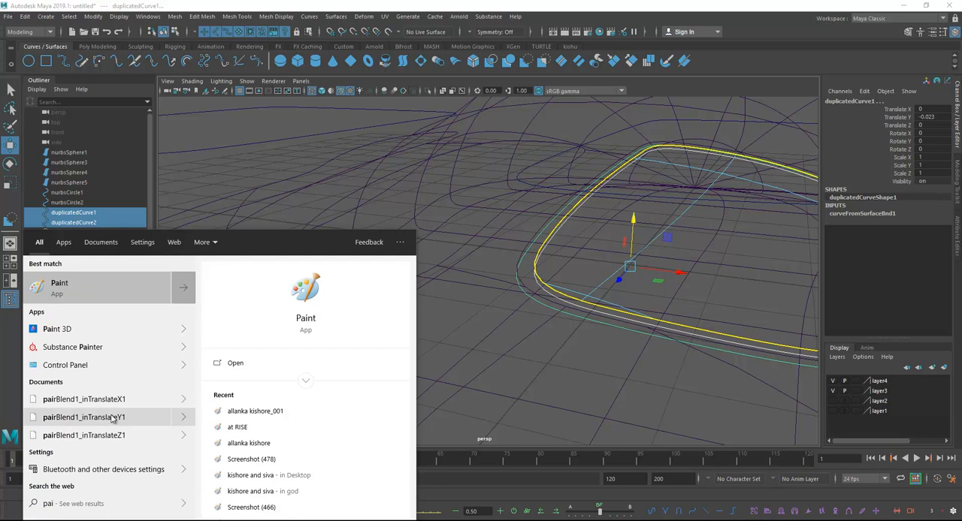
pyautogui.click(66, 288)
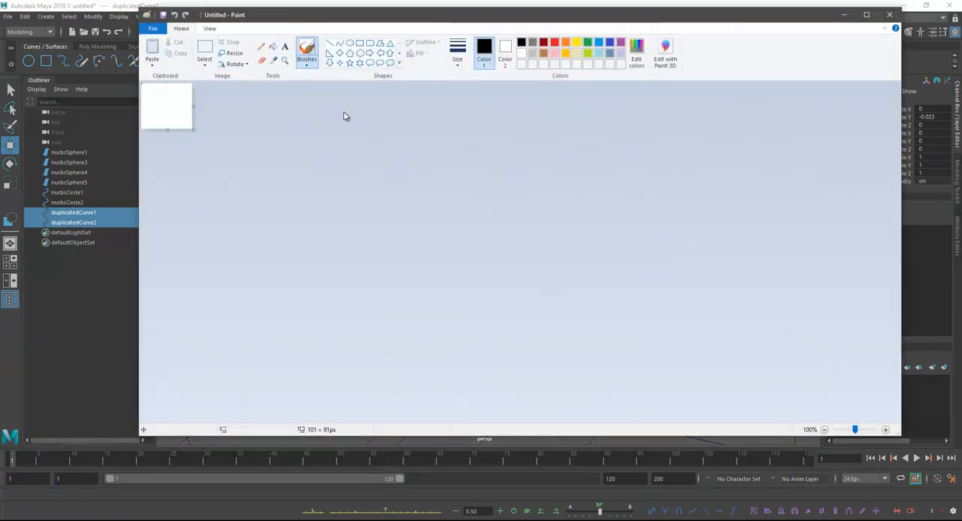
pyautogui.click(154, 29)
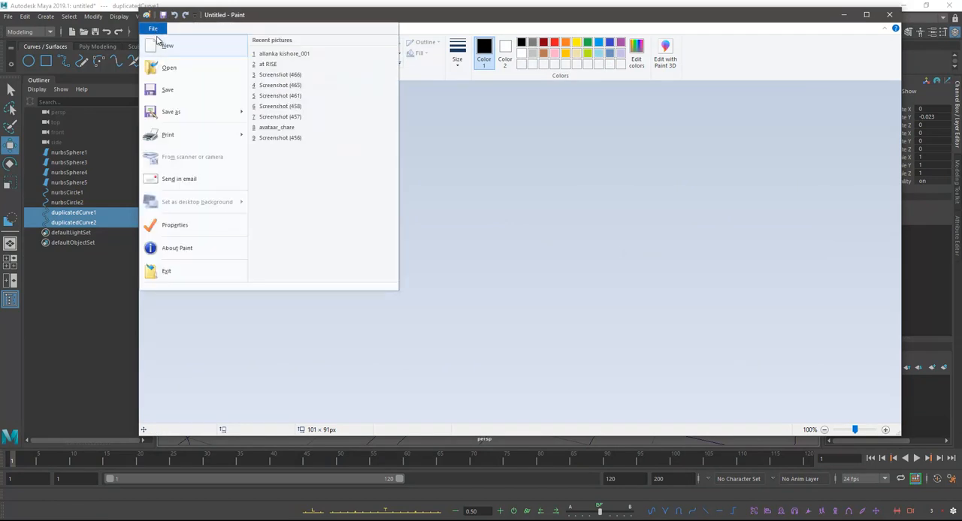
pyautogui.click(168, 47)
pyautogui.moveTo(191, 132); pyautogui.dragTo(756, 424)
# Step: Draw four slanted straight black lines side by side across the canvas
pyautogui.click(329, 43)
pyautogui.moveTo(303, 142); pyautogui.dragTo(319, 279)
pyautogui.moveTo(367, 124); pyautogui.dragTo(400, 286)
pyautogui.moveTo(436, 118); pyautogui.dragTo(496, 291)
pyautogui.moveTo(501, 111); pyautogui.dragTo(577, 266)
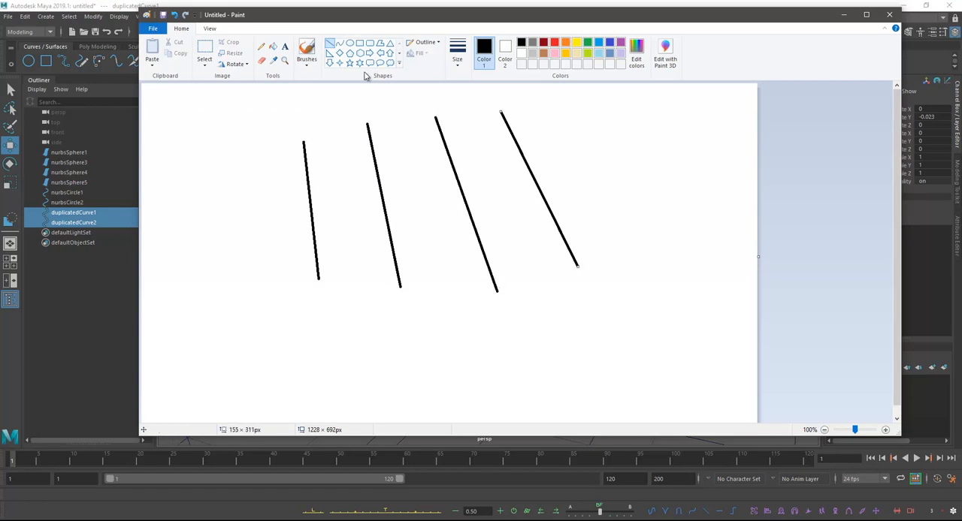
# Step: With the Pencil, mark the first line with a curved arrow and number the following lines 3, 2 and 4
pyautogui.click(260, 46)
pyautogui.moveTo(292, 167); pyautogui.dragTo(301, 176)
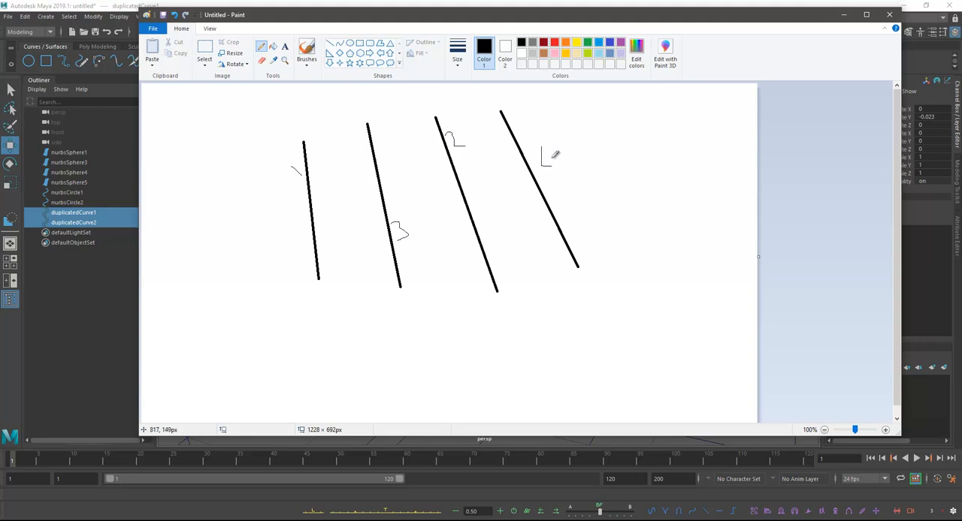
pyautogui.moveTo(298, 174); pyautogui.dragTo(314, 105)
# Step: Draw a red path linking the lines in their numbered order, and return to Maya
pyautogui.click(555, 42)
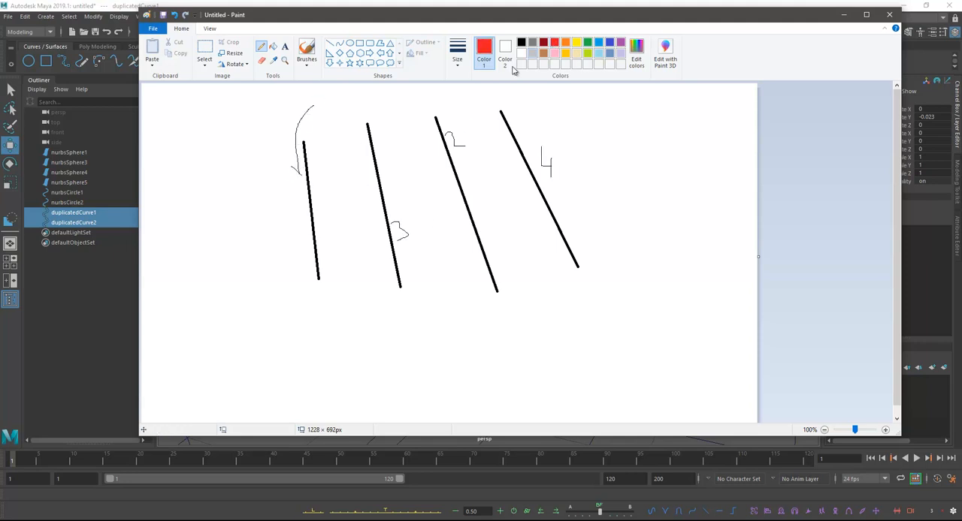
pyautogui.moveTo(303, 171)
pyautogui.mouseDown()
pyautogui.moveTo(333, 100)
pyautogui.moveTo(451, 137)
pyautogui.moveTo(398, 218)
pyautogui.moveTo(543, 169)
pyautogui.mouseUp()
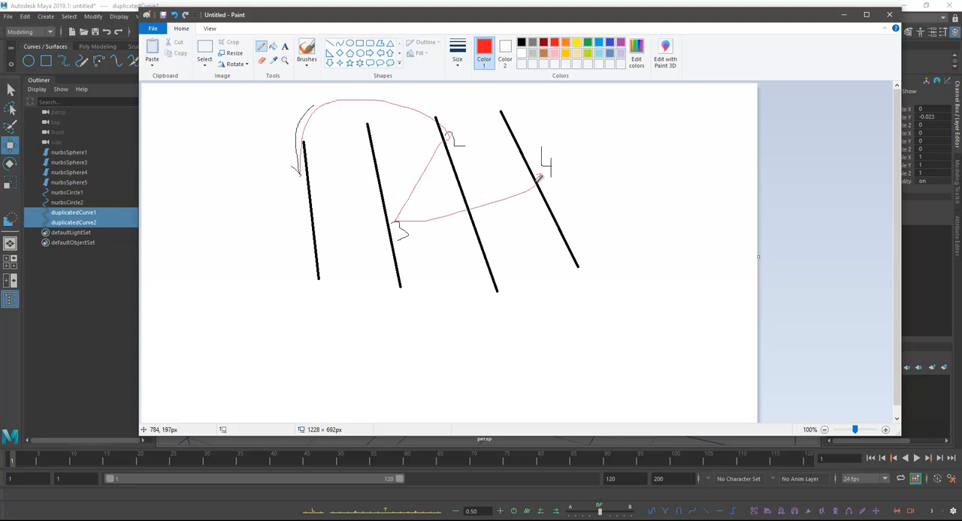
pyautogui.click(844, 15)
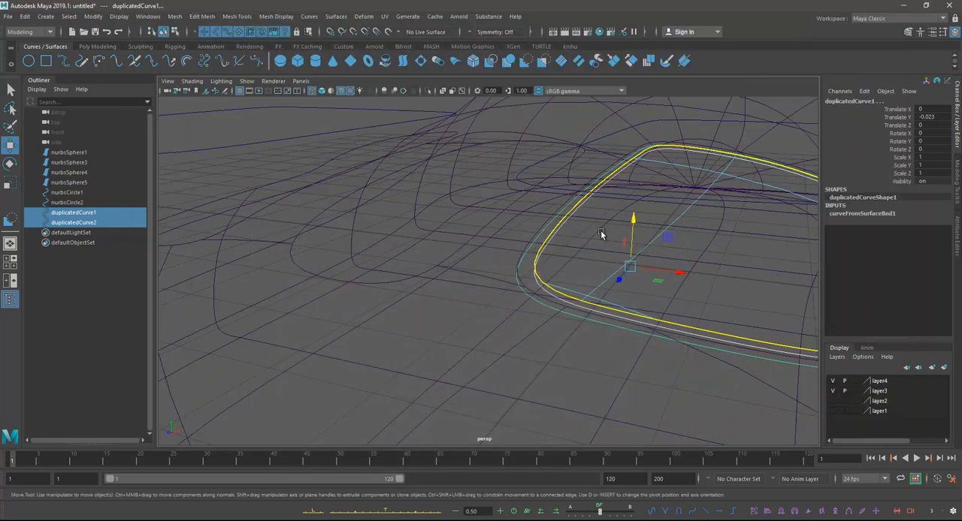
# Step: Return to shaded display and add the body opening's trim edge as the last loft profile
pyautogui.rightClick(539, 217)
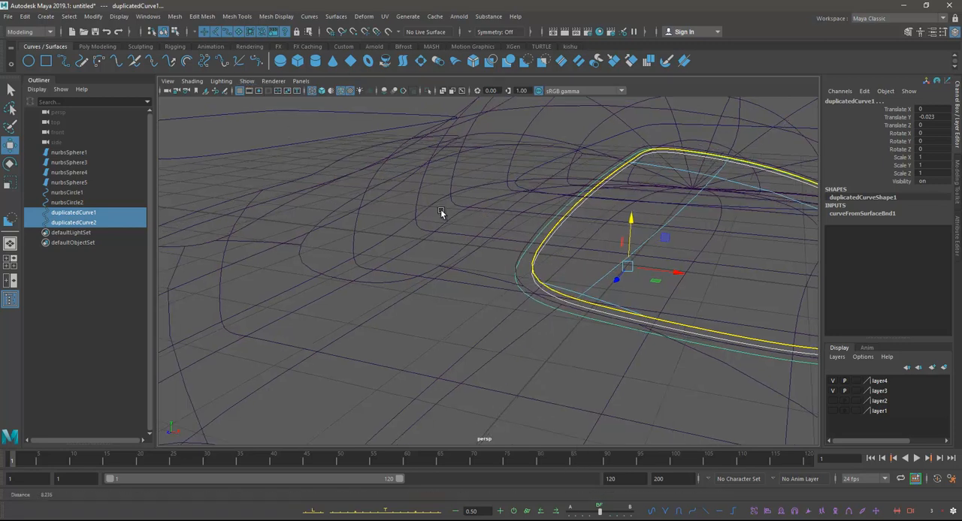
pyautogui.press('5')
pyautogui.keyDown('shift'); pyautogui.click(493, 239); pyautogui.keyUp('shift')
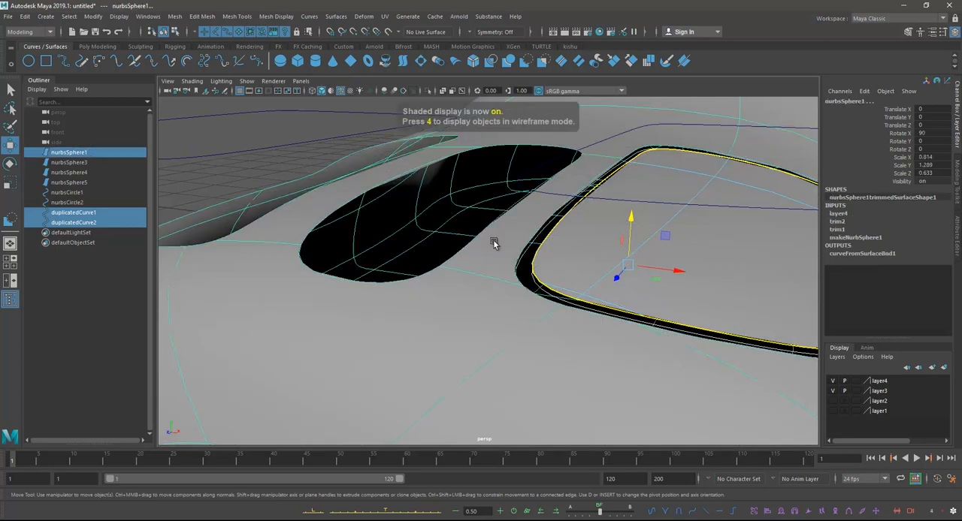
pyautogui.moveTo(494, 241); pyautogui.dragTo(457, 231, button='right')
pyautogui.keyDown('shift'); pyautogui.click(542, 226); pyautogui.keyUp('shift')
pyautogui.keyDown('alt'); pyautogui.moveTo(629, 296); pyautogui.dragTo(598, 290); pyautogui.keyUp('alt')
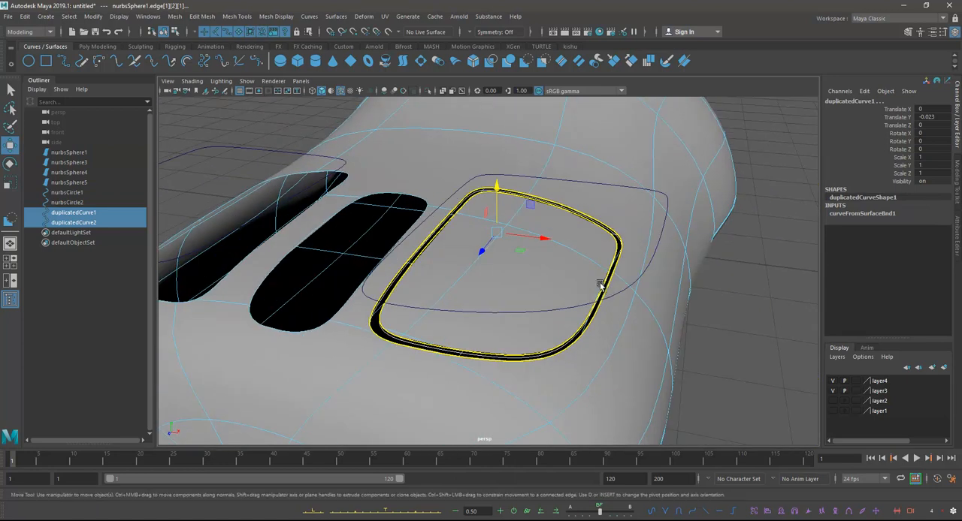
# Step: Loft the selected edges and curves into a cubic NURBS surface with uniform parametrization and 1 section span
pyautogui.click(336, 16)
pyautogui.click(432, 42)
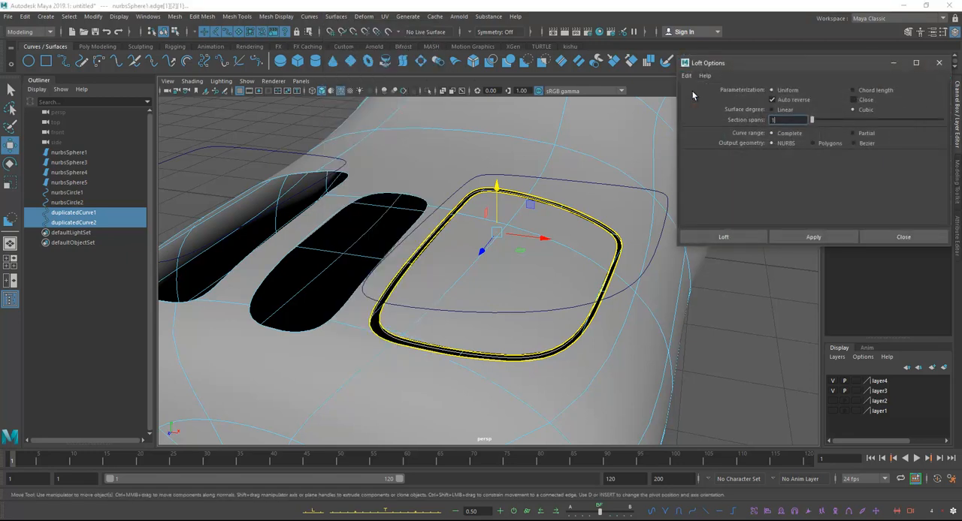
pyautogui.click(803, 241)
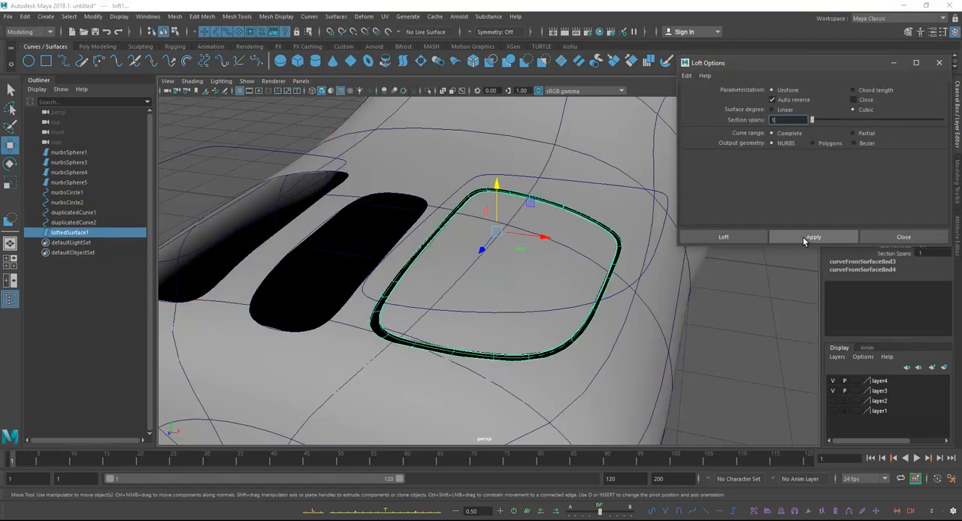
pyautogui.moveTo(453, 300)
pyautogui.keyDown('alt'); pyautogui.mouseDown()
pyautogui.moveTo(484, 303)
pyautogui.moveTo(450, 309)
pyautogui.mouseUp(); pyautogui.keyUp('alt')
pyautogui.keyDown('alt'); pyautogui.moveTo(452, 309); pyautogui.dragTo(506, 311, button='right'); pyautogui.keyUp('alt')
pyautogui.keyDown('alt'); pyautogui.moveTo(506, 302); pyautogui.dragTo(453, 282, button='middle'); pyautogui.keyUp('alt')
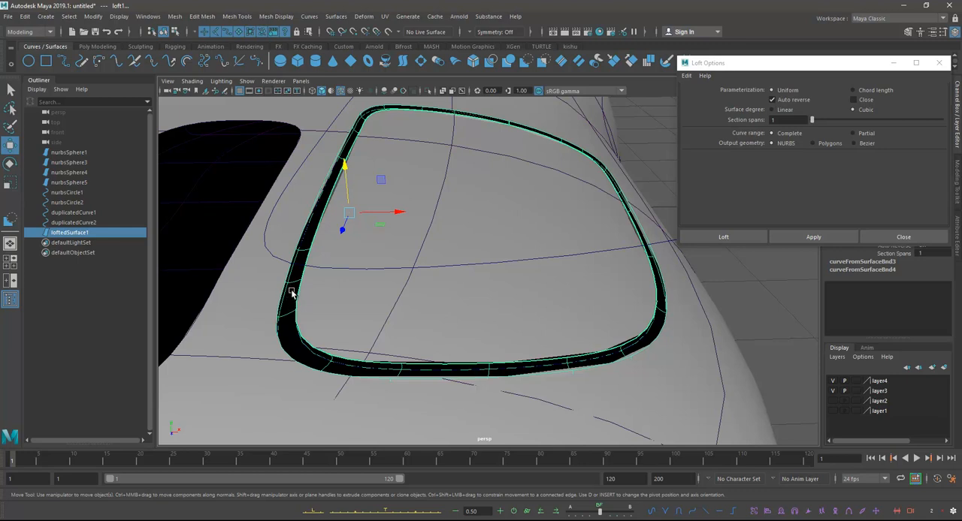
# Step: Reverse the direction of the lofted surface around the button, and clear the selection
pyautogui.click(338, 16)
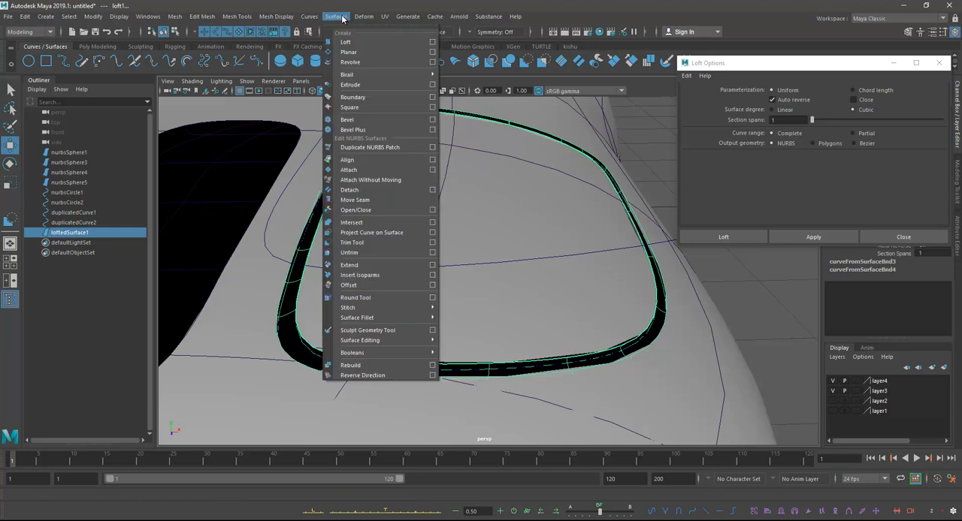
pyautogui.click(359, 376)
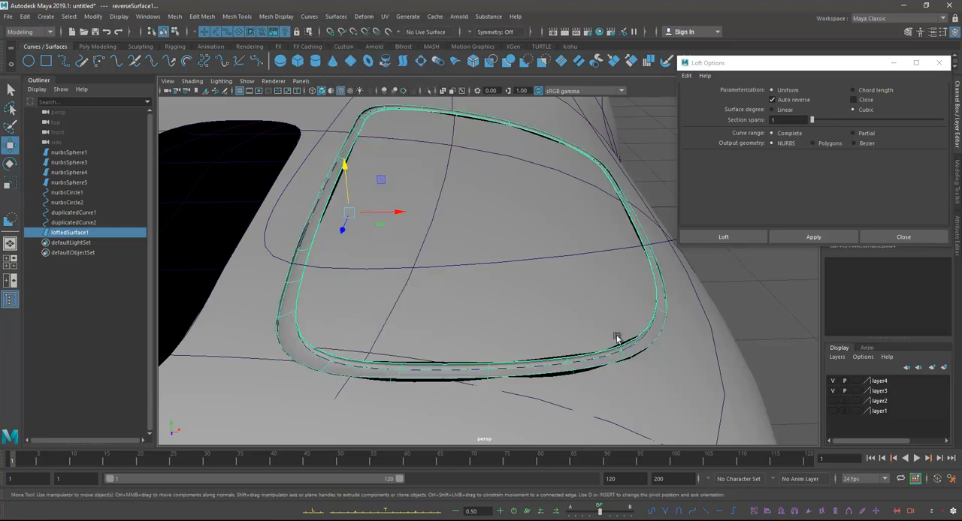
pyautogui.click(706, 293)
# Step: Examine the lofted strip between the button and the body from several angles
pyautogui.keyDown('alt'); pyautogui.moveTo(597, 269); pyautogui.dragTo(478, 233, button='right'); pyautogui.keyUp('alt')
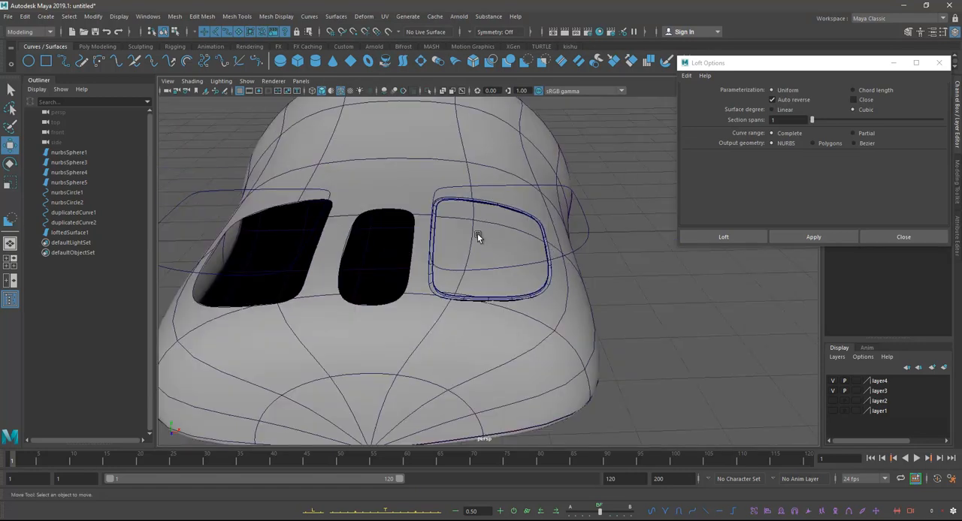
pyautogui.keyDown('alt'); pyautogui.moveTo(478, 233); pyautogui.dragTo(425, 248); pyautogui.keyUp('alt')
pyautogui.keyDown('alt'); pyautogui.moveTo(428, 248); pyautogui.dragTo(478, 217, button='middle'); pyautogui.keyUp('alt')
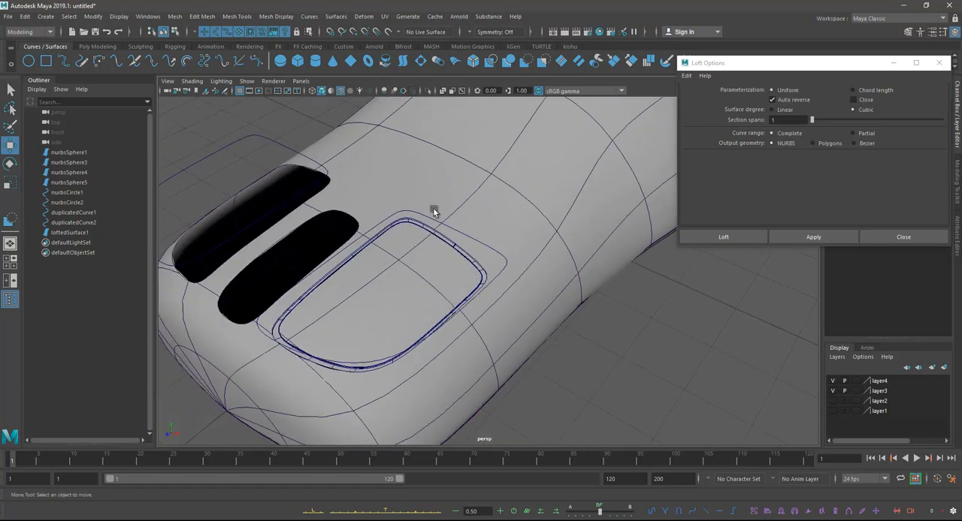
pyautogui.keyDown('alt'); pyautogui.moveTo(376, 251); pyautogui.dragTo(412, 240); pyautogui.keyUp('alt')
pyautogui.keyDown('alt'); pyautogui.moveTo(412, 240); pyautogui.dragTo(513, 226, button='right'); pyautogui.keyUp('alt')
pyautogui.keyDown('alt'); pyautogui.moveTo(513, 227); pyautogui.dragTo(525, 231, button='middle'); pyautogui.keyUp('alt')
pyautogui.keyDown('alt'); pyautogui.moveTo(525, 231); pyautogui.dragTo(579, 227, button='right'); pyautogui.keyUp('alt')
pyautogui.keyDown('alt'); pyautogui.moveTo(579, 227); pyautogui.dragTo(389, 214); pyautogui.keyUp('alt')
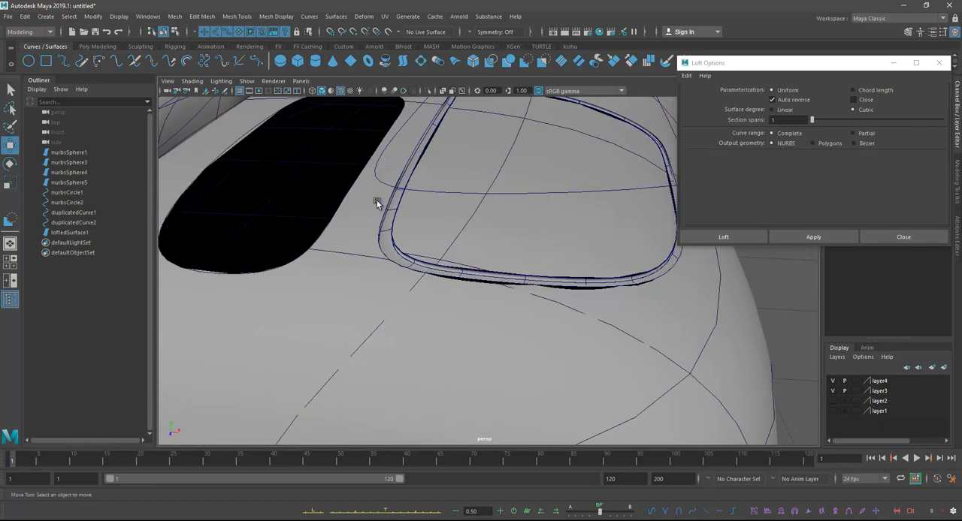
pyautogui.keyDown('alt'); pyautogui.moveTo(546, 265); pyautogui.dragTo(441, 223, button='right'); pyautogui.keyUp('alt')
pyautogui.keyDown('alt'); pyautogui.moveTo(441, 223); pyautogui.dragTo(426, 228); pyautogui.keyUp('alt')
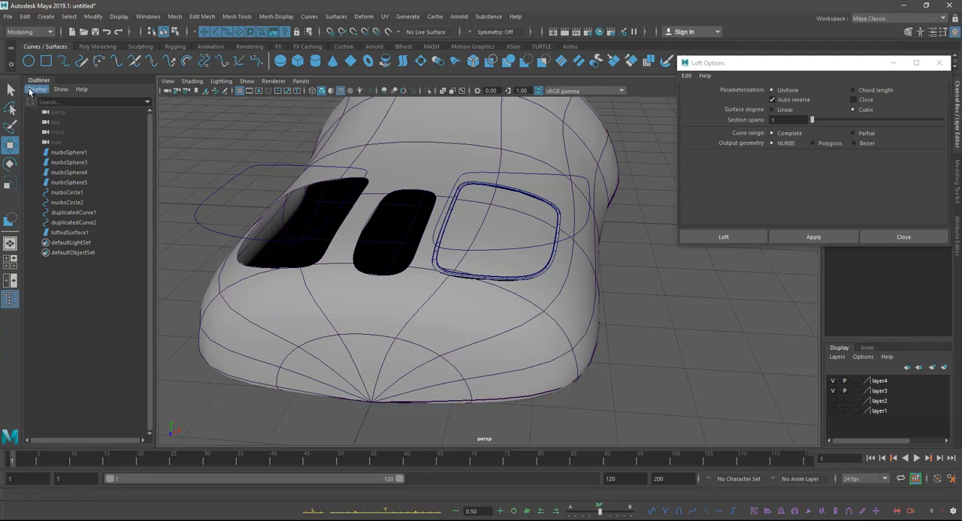
# Step: Group the trimmed button surface with the lofted strip that surrounds it
pyautogui.click(10, 89)
pyautogui.keyDown('alt'); pyautogui.moveTo(388, 205); pyautogui.dragTo(462, 235); pyautogui.keyUp('alt')
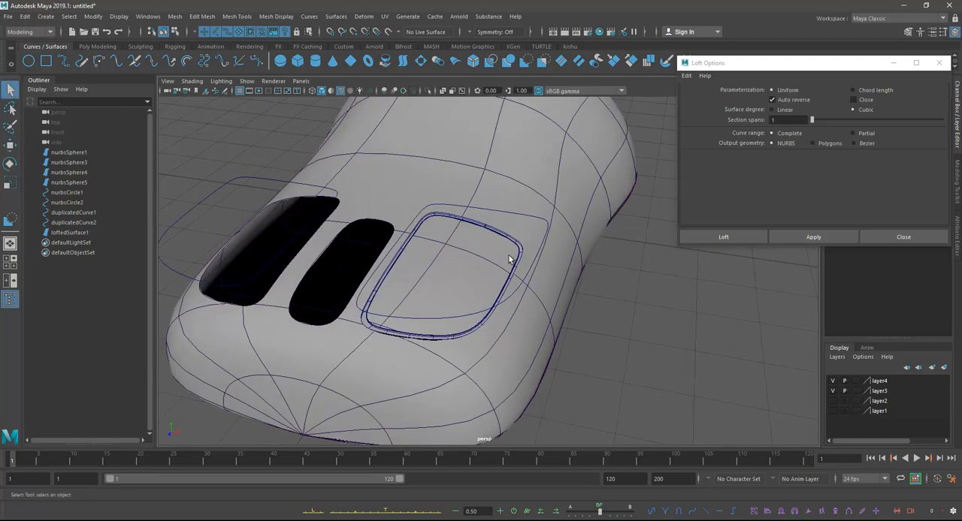
pyautogui.keyDown('alt'); pyautogui.moveTo(515, 264); pyautogui.dragTo(545, 246); pyautogui.keyUp('alt')
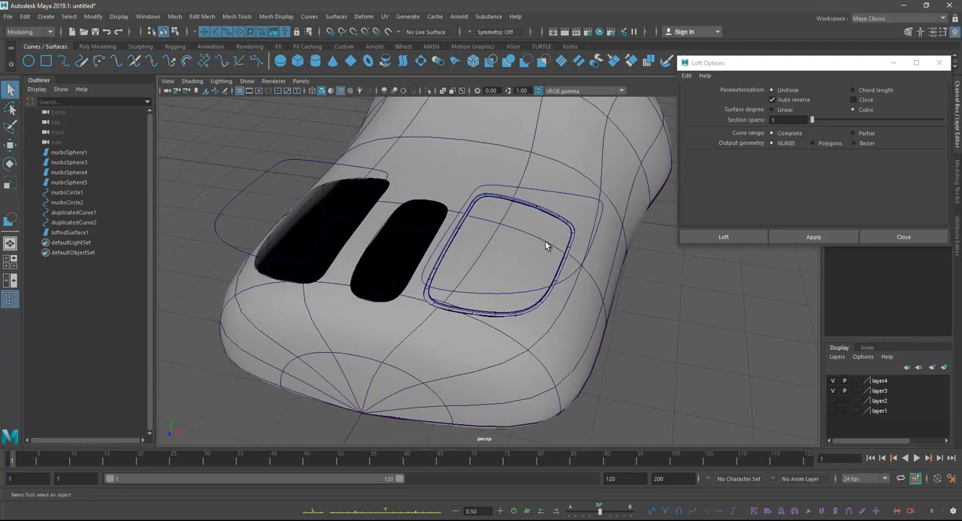
pyautogui.click(504, 216)
pyautogui.keyDown('alt'); pyautogui.moveTo(526, 238); pyautogui.dragTo(589, 269, button='right'); pyautogui.keyUp('alt')
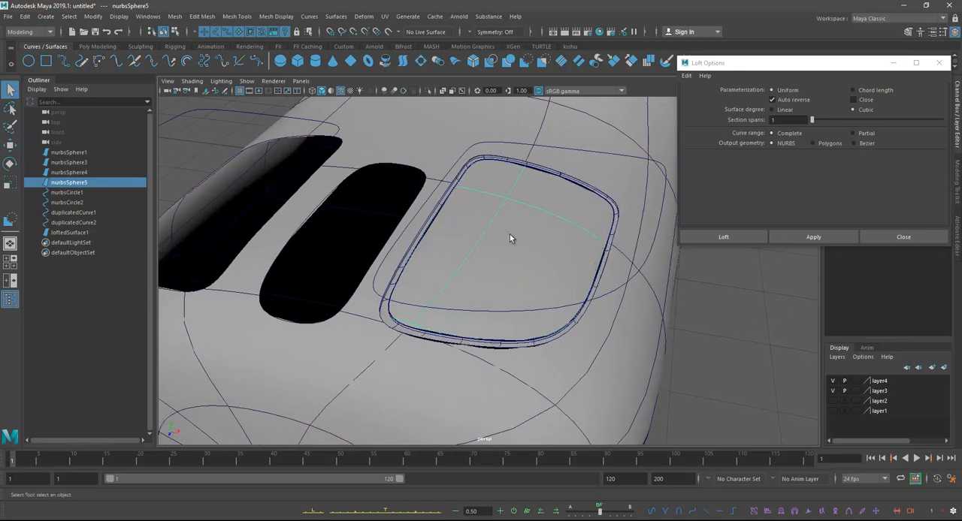
pyautogui.keyDown('shift'); pyautogui.click(440, 203); pyautogui.keyUp('shift')
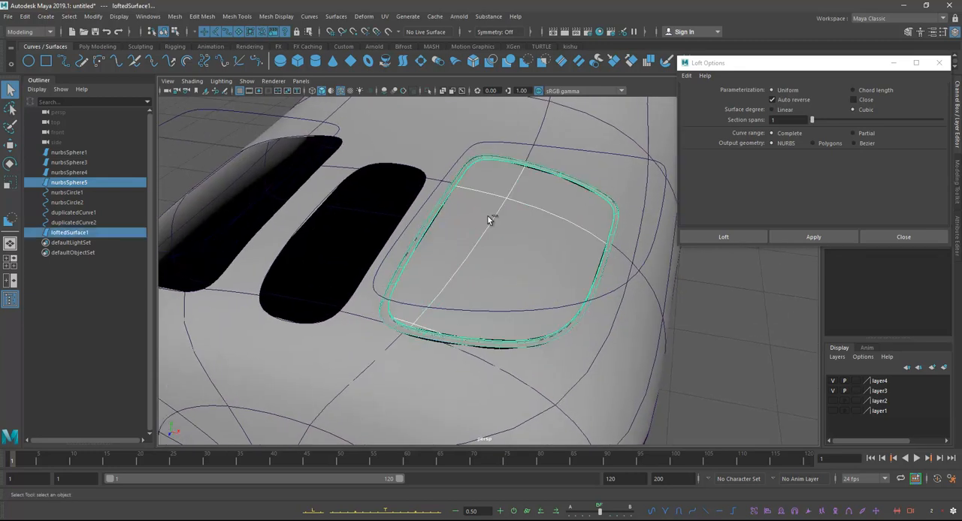
pyautogui.hotkey('ctrl', 'g')
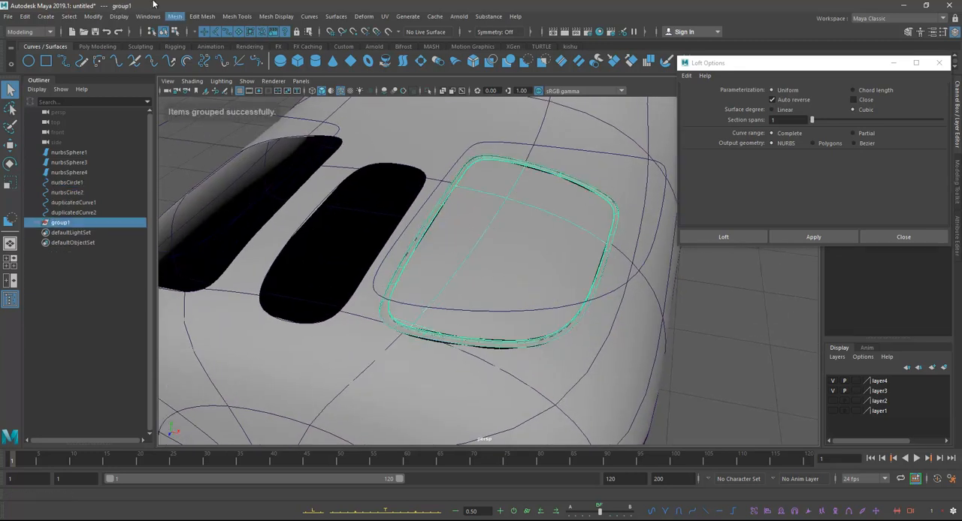
# Step: Mirror the button group to the opposite opening with Duplicate Special as a copy with scale X -1, and clear the selection
pyautogui.click(24, 16)
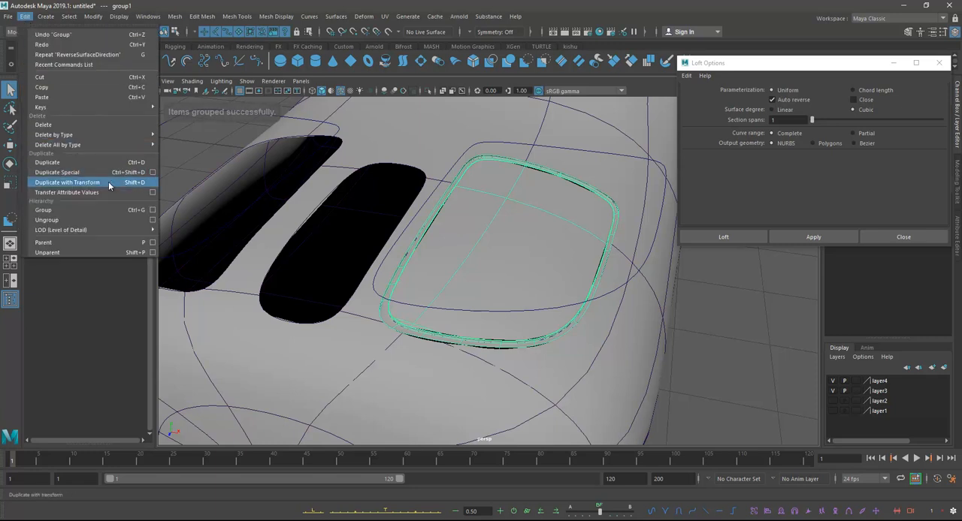
pyautogui.click(153, 172)
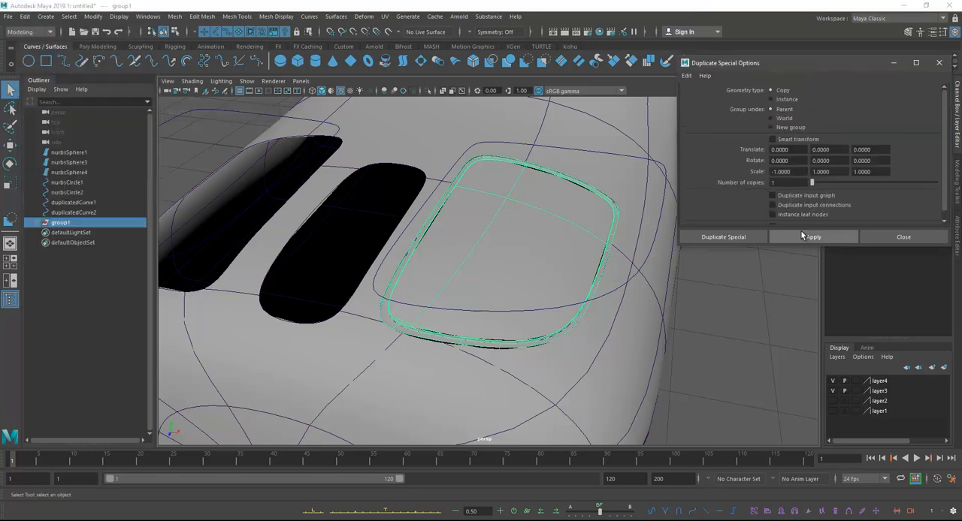
pyautogui.click(802, 235)
pyautogui.click(903, 238)
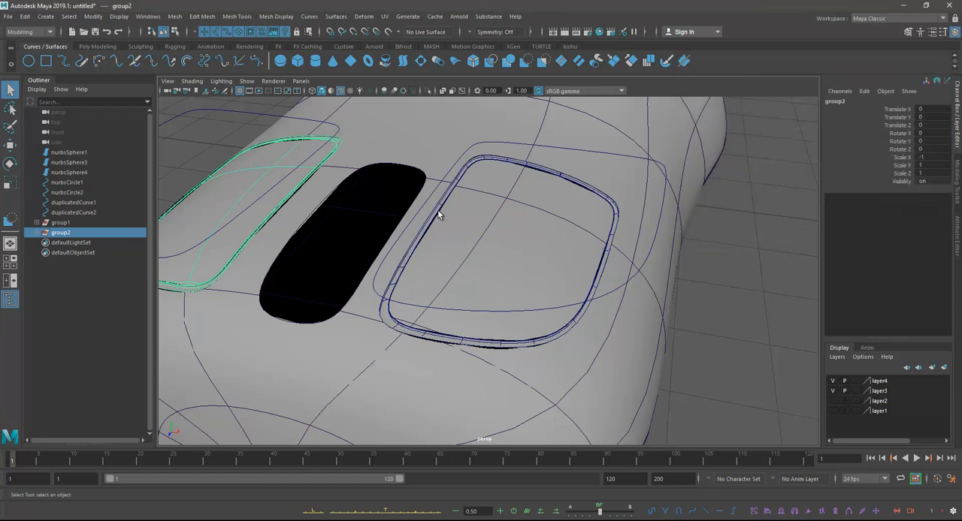
pyautogui.scroll(-5, 490, 210)
pyautogui.click(363, 166)
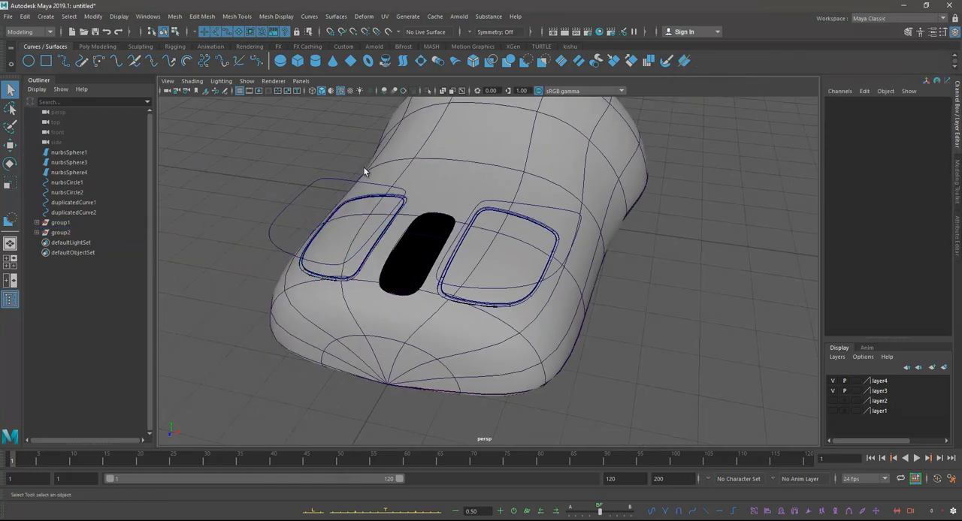
# Step: Hide the NURBS curves in the viewport and turn off wireframe on shaded to inspect both buttons
pyautogui.click(248, 82)
pyautogui.click(289, 145)
pyautogui.keyDown('alt'); pyautogui.moveTo(692, 289); pyautogui.dragTo(409, 190); pyautogui.keyUp('alt')
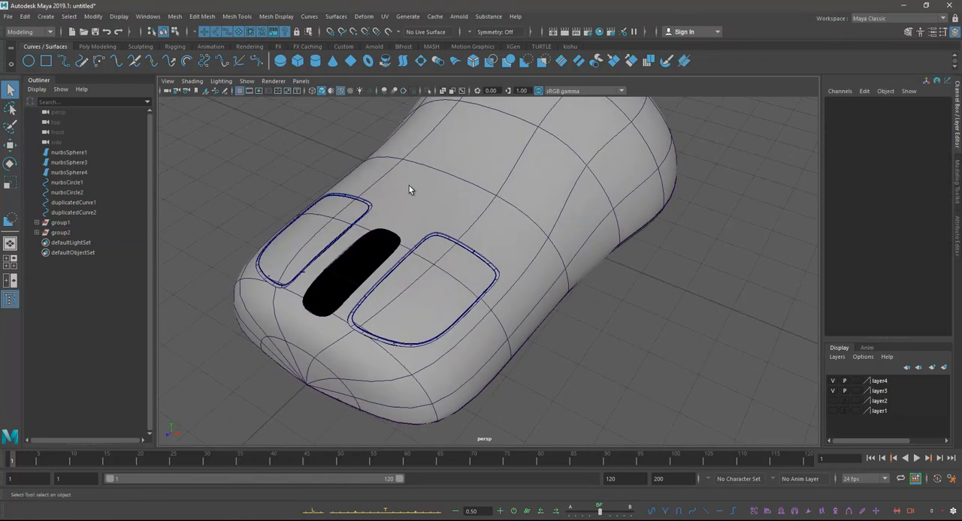
pyautogui.click(339, 92)
pyautogui.moveTo(298, 140)
pyautogui.keyDown('alt'); pyautogui.mouseDown()
pyautogui.moveTo(543, 247)
pyautogui.moveTo(498, 220)
pyautogui.moveTo(476, 185)
pyautogui.moveTo(538, 191)
pyautogui.moveTo(527, 194)
pyautogui.moveTo(535, 208)
pyautogui.moveTo(502, 206)
pyautogui.mouseUp(); pyautogui.keyUp('alt')
pyautogui.scroll(5, 502, 205)
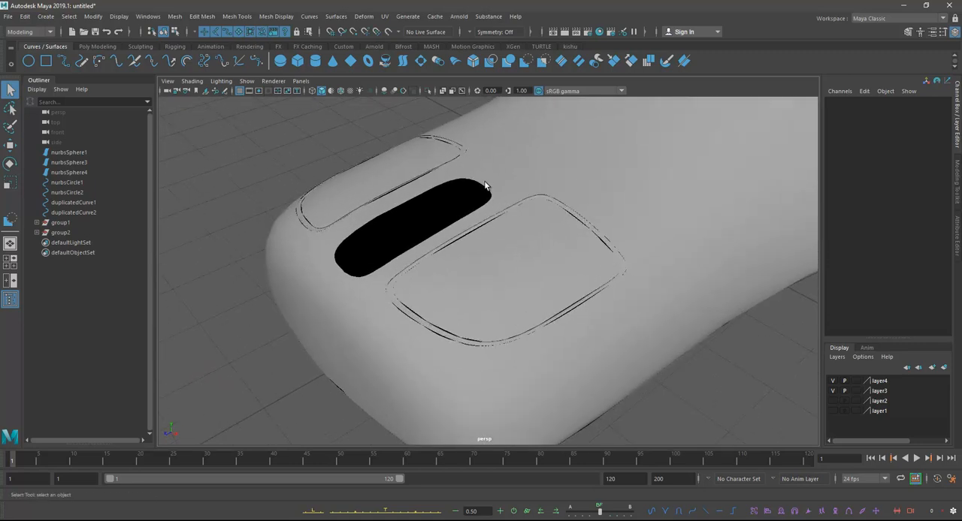
# Step: Duplicate the trim edge of the middle opening as a separate surface curve
pyautogui.moveTo(483, 179); pyautogui.dragTo(455, 169, button='right')
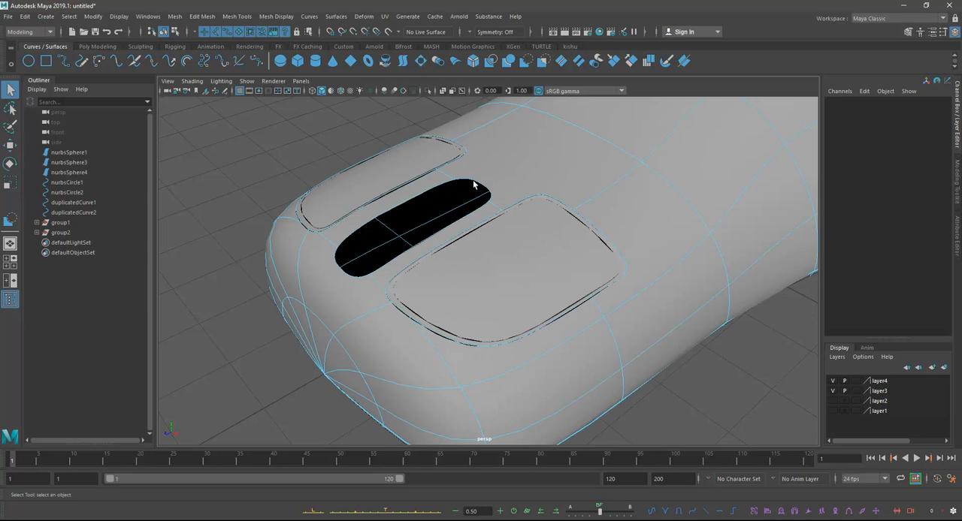
pyautogui.click(472, 183)
pyautogui.keyDown('alt'); pyautogui.moveTo(498, 191); pyautogui.dragTo(515, 184, button='middle'); pyautogui.keyUp('alt')
pyautogui.scroll(1, 533, 192)
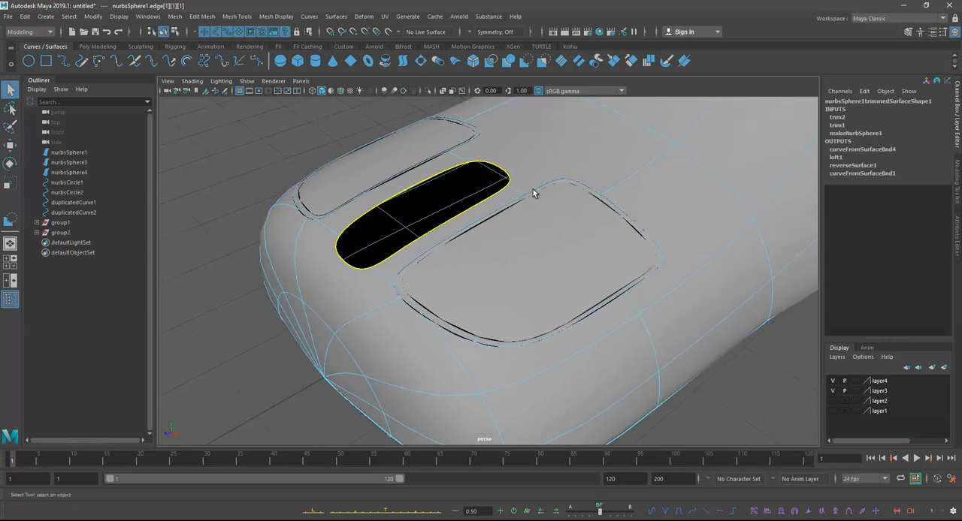
pyautogui.click(309, 17)
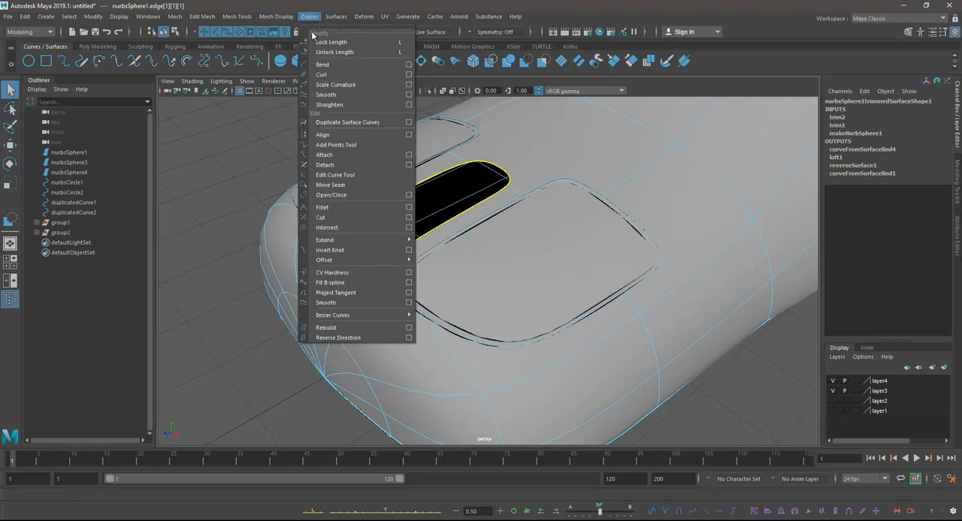
pyautogui.click(337, 124)
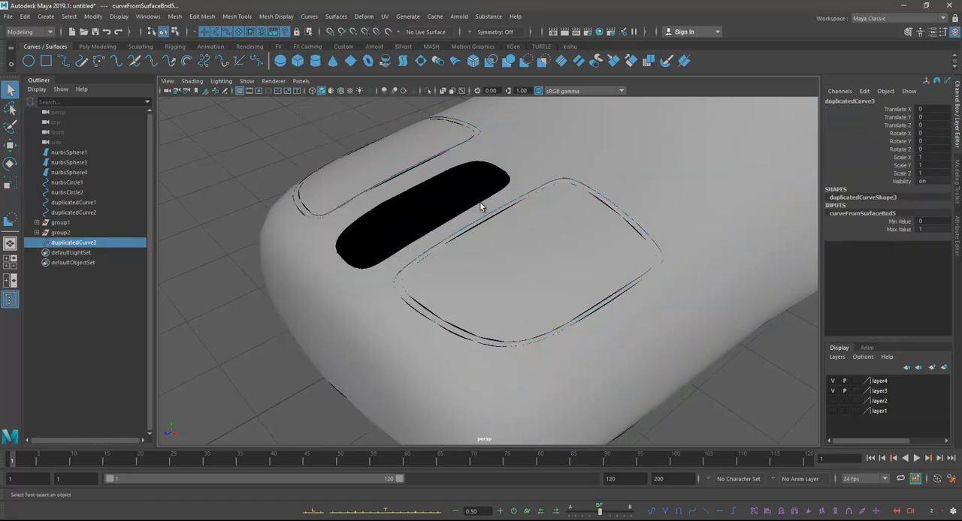
# Step: Show the NURBS curves in the viewport again and center the pivot of the duplicated middle-opening curve
pyautogui.click(246, 81)
pyautogui.click(254, 146)
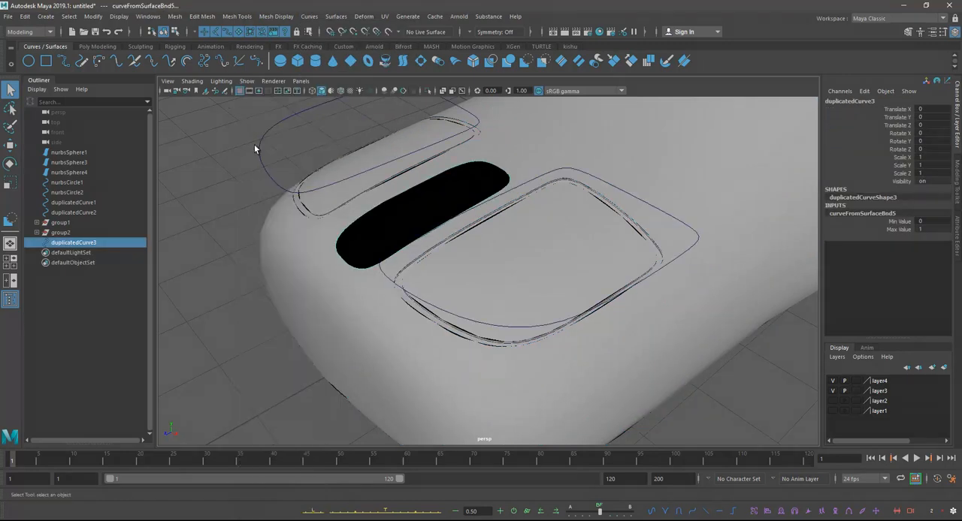
pyautogui.press('w')
pyautogui.press('e')
pyautogui.press('r')
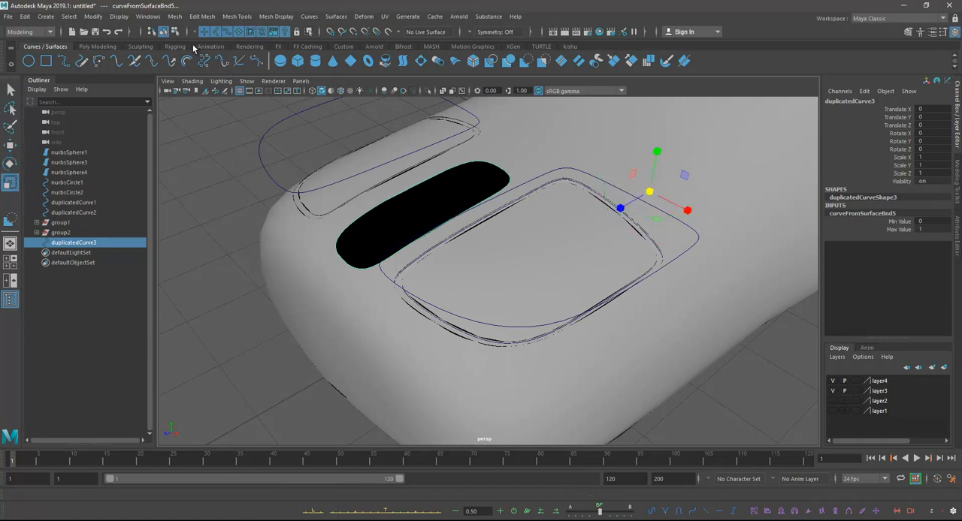
pyautogui.click(93, 16)
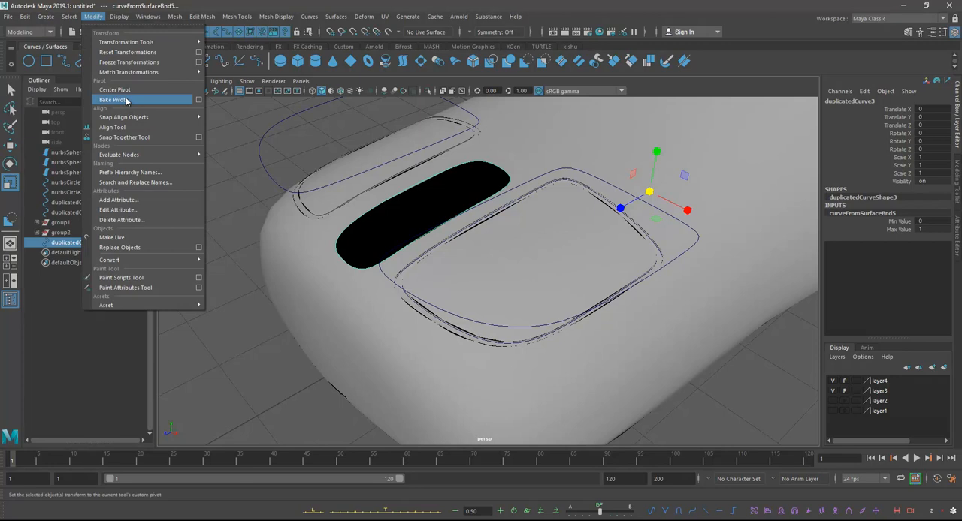
pyautogui.moveTo(128, 119)
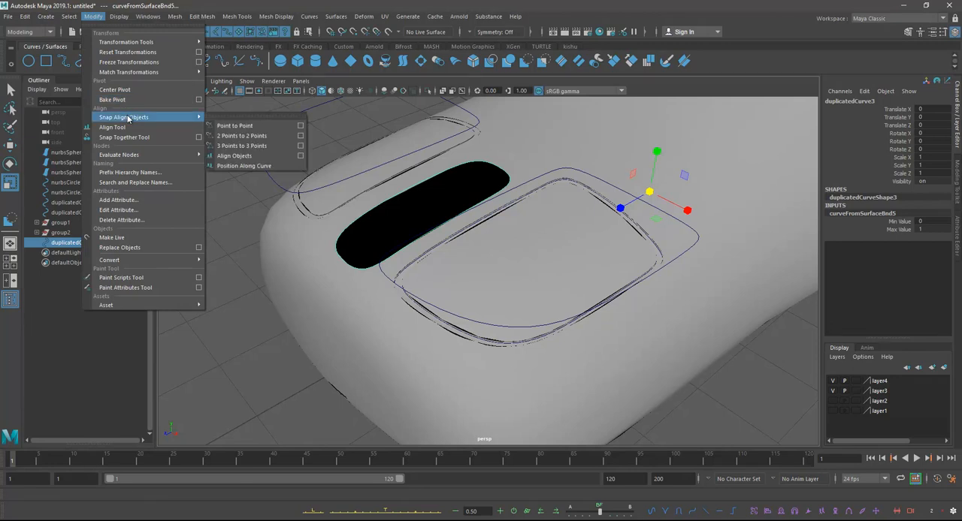
pyautogui.click(117, 89)
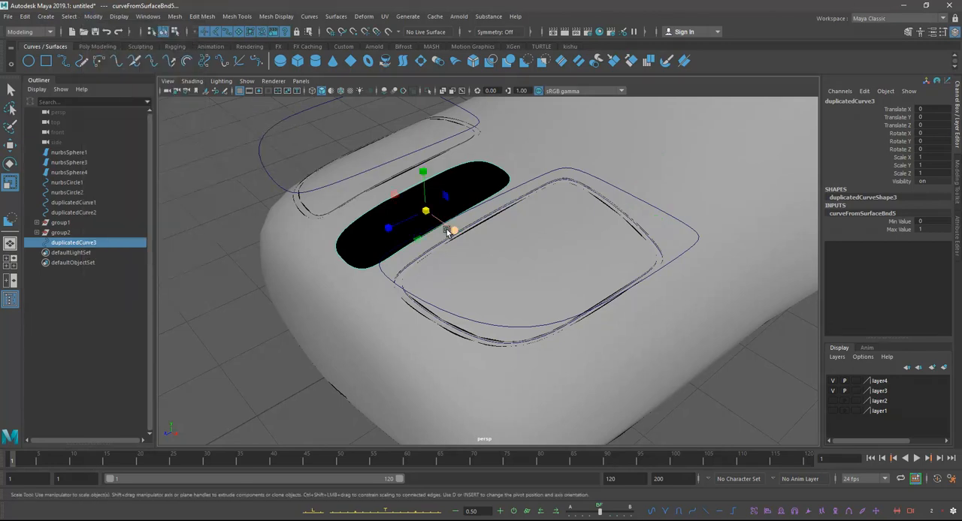
# Step: Scale the duplicated curve uniformly to about 0.756 and lower it to about -0.08 in Y, inside the middle opening
pyautogui.moveTo(426, 213); pyautogui.dragTo(403, 221)
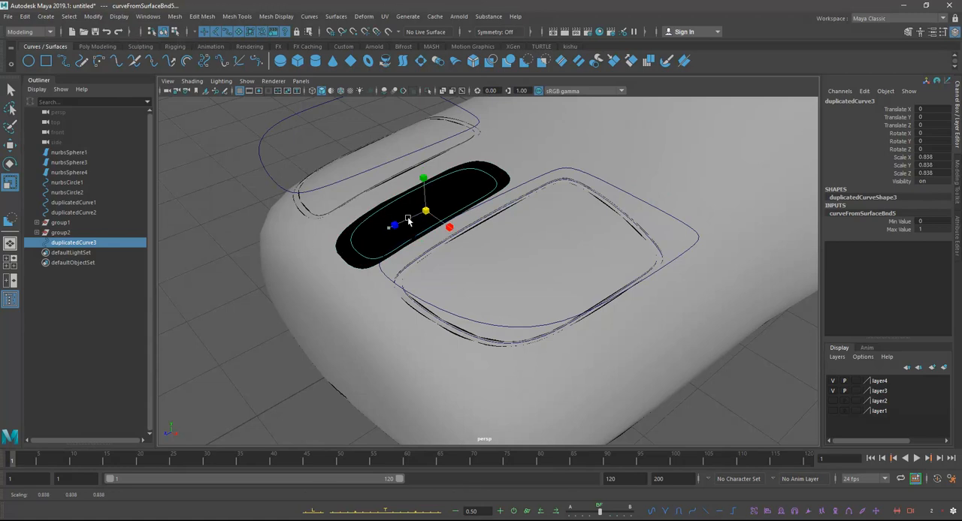
pyautogui.press('w')
pyautogui.keyDown('alt'); pyautogui.moveTo(440, 189); pyautogui.dragTo(556, 150); pyautogui.keyUp('alt')
pyautogui.press('e')
pyautogui.press('r')
pyautogui.moveTo(556, 193); pyautogui.dragTo(457, 184)
pyautogui.click(457, 184)
# Step: Try a loft from the middle opening's trim edge to the lowered inner curve, and undo it
pyautogui.moveTo(456, 184); pyautogui.dragTo(400, 170, button='right')
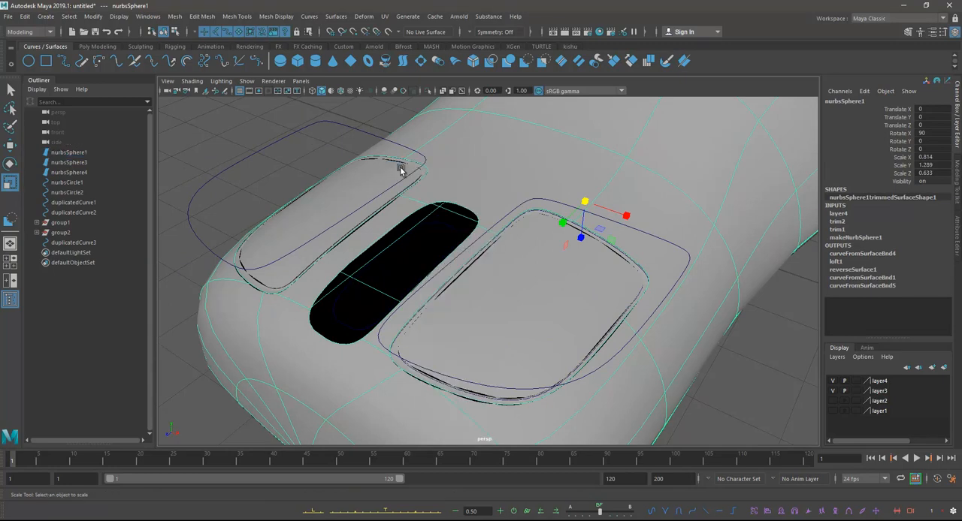
pyautogui.click(442, 204)
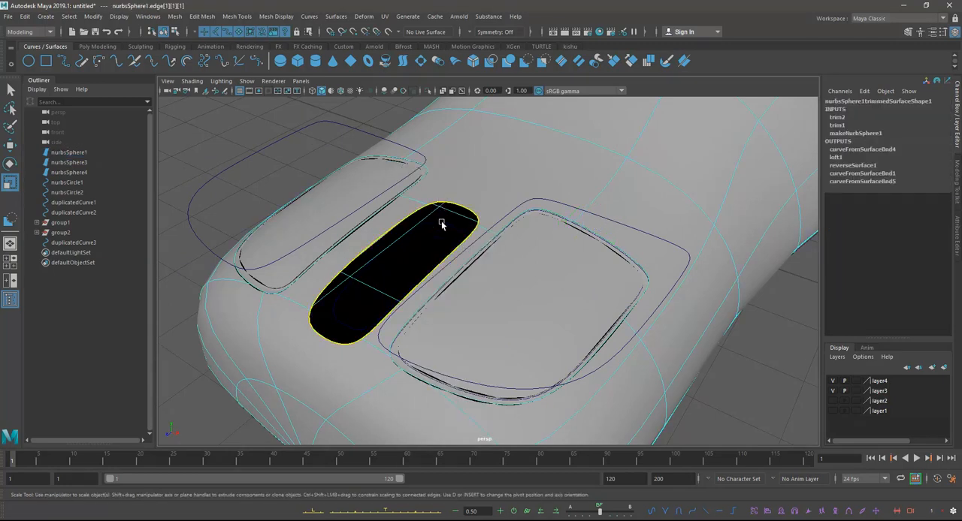
pyautogui.click(441, 223)
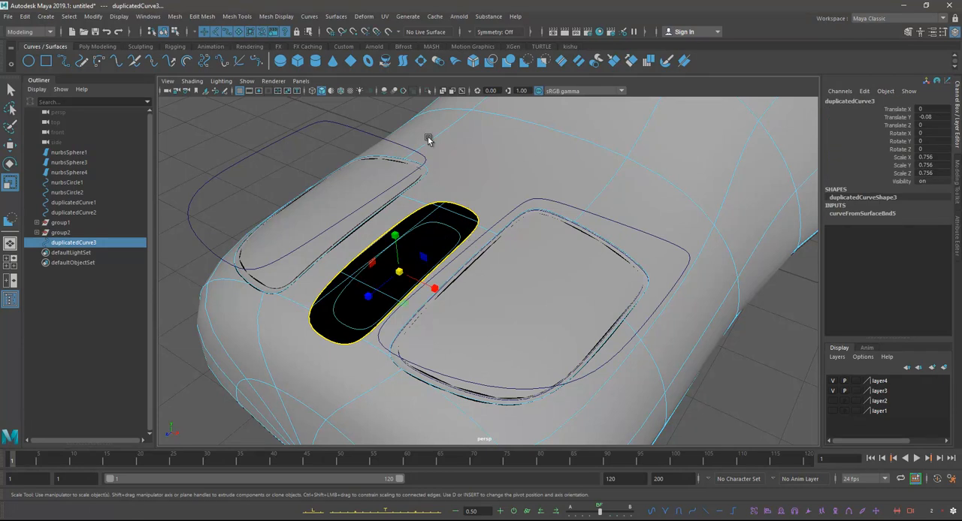
pyautogui.click(335, 15)
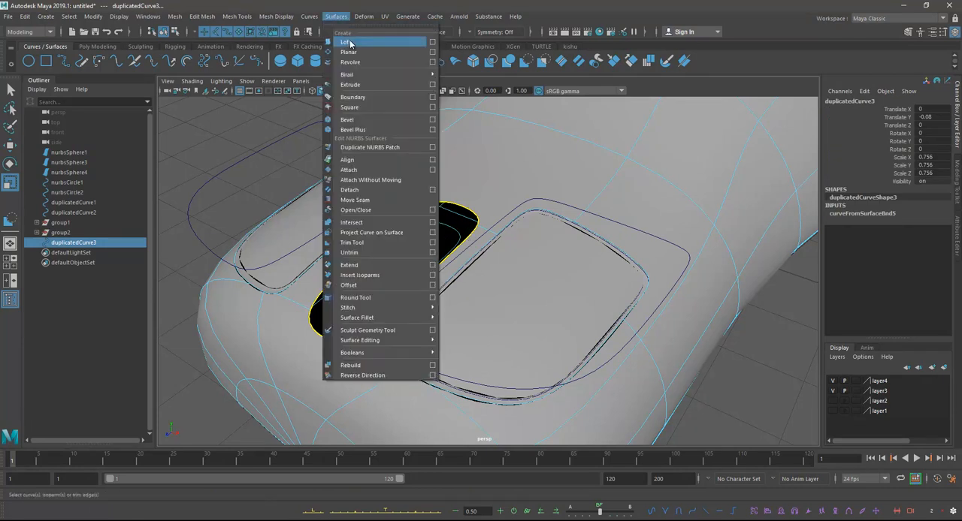
pyautogui.click(347, 42)
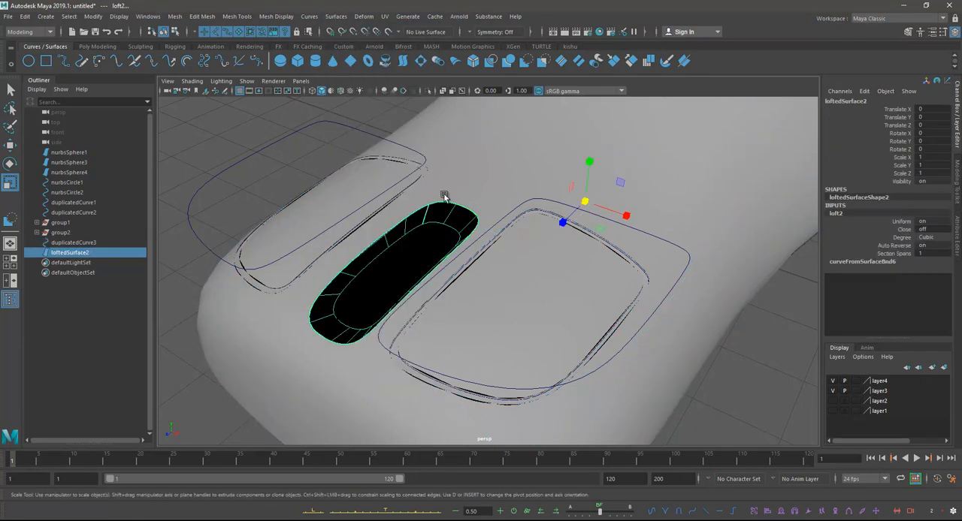
pyautogui.hotkey('ctrl', 'z')
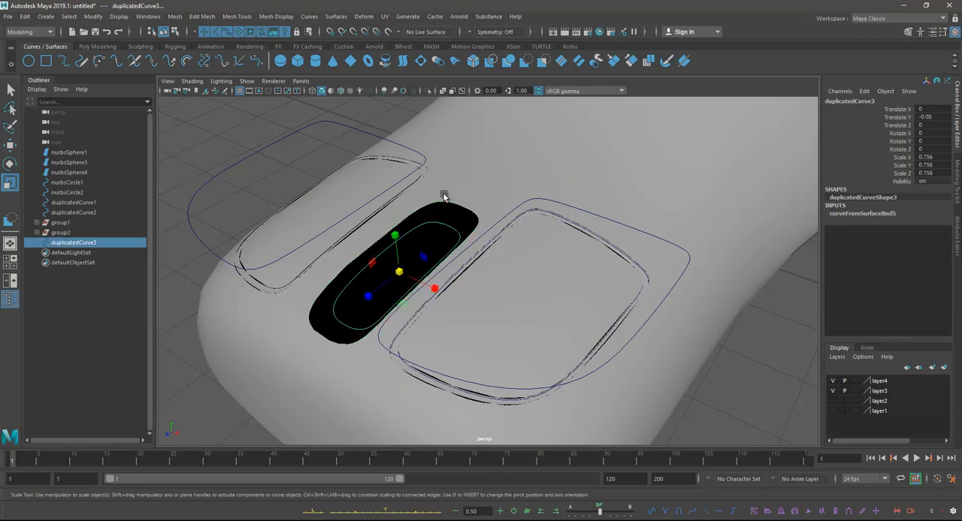
pyautogui.hotkey('shift', 'z')
pyautogui.hotkey('ctrl', 'z')
# Step: Try the loft in the opposite order, from the inner curve to the middle opening's trim edge, and undo it
pyautogui.moveTo(439, 195); pyautogui.dragTo(406, 184, button='right')
pyautogui.click(440, 203)
pyautogui.click(336, 16)
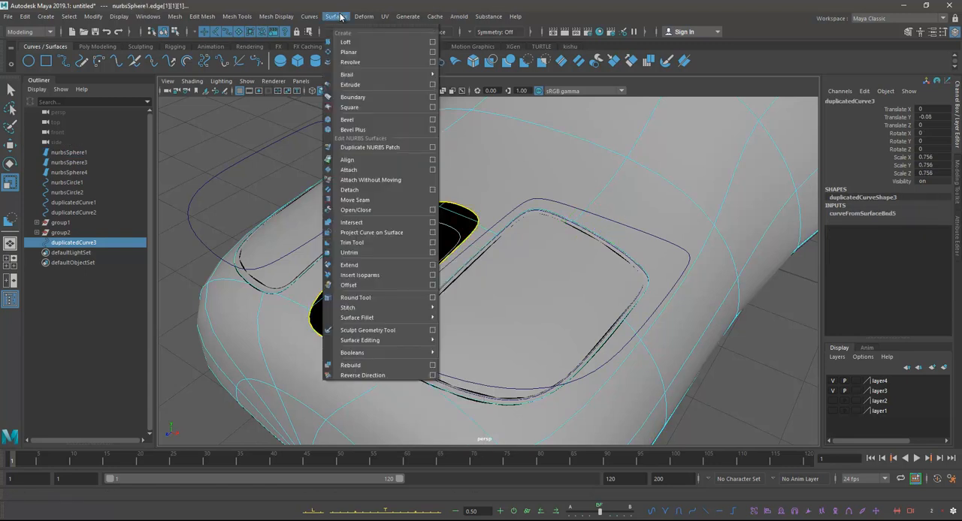
pyautogui.click(346, 42)
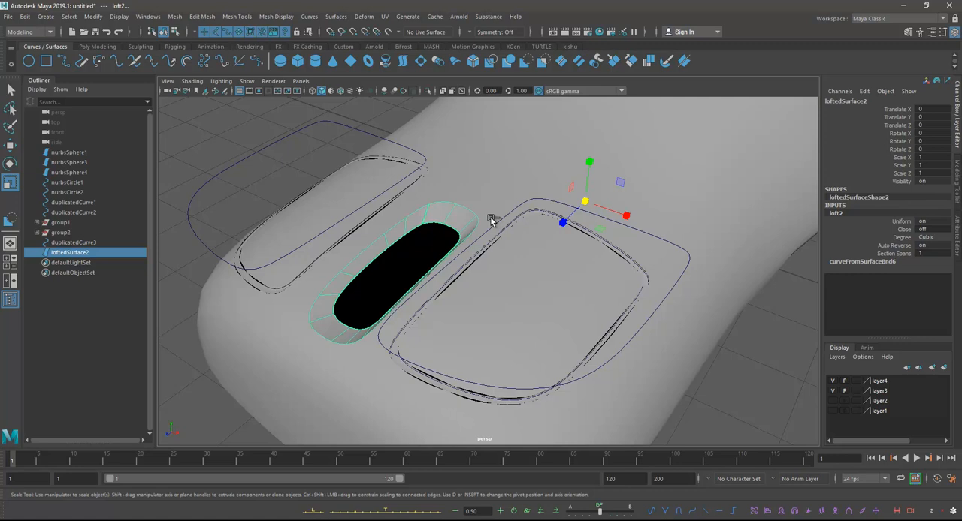
pyautogui.hotkey('ctrl', 'z')
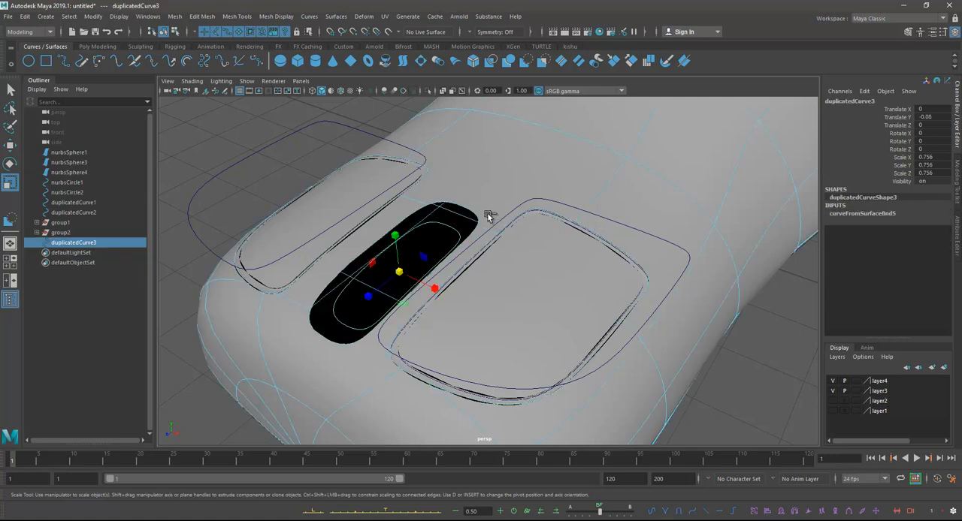
# Step: Loft the middle opening's trim edge to the lowered inner curve, and reverse the direction of the new surface
pyautogui.keyDown('shift'); pyautogui.click(486, 212); pyautogui.keyUp('shift')
pyautogui.moveTo(452, 199); pyautogui.dragTo(405, 185, button='right')
pyautogui.click(445, 204)
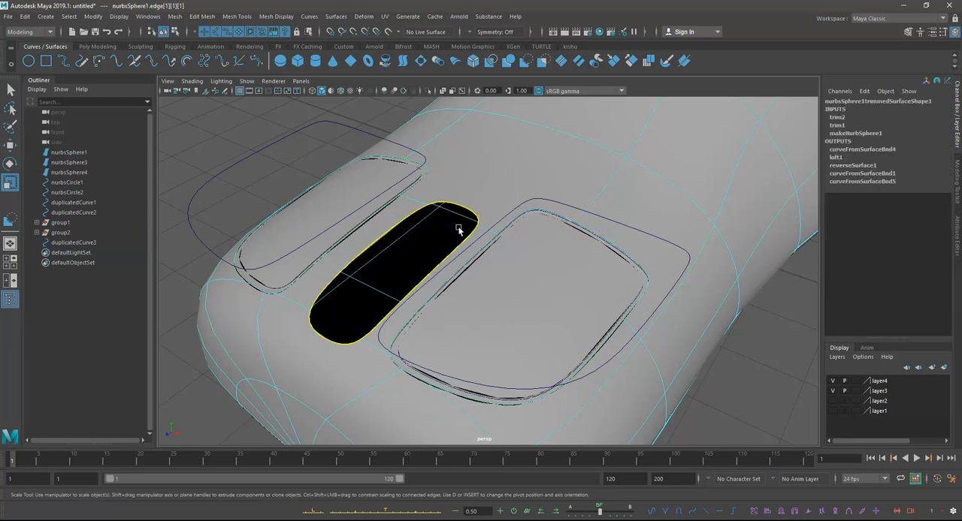
pyautogui.keyDown('shift'); pyautogui.click(444, 227); pyautogui.keyUp('shift')
pyautogui.click(332, 18)
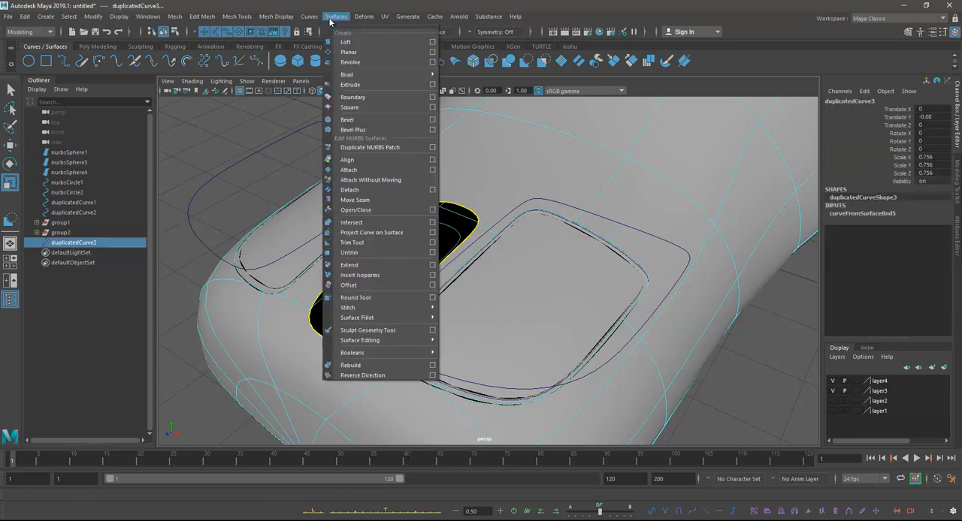
pyautogui.click(346, 44)
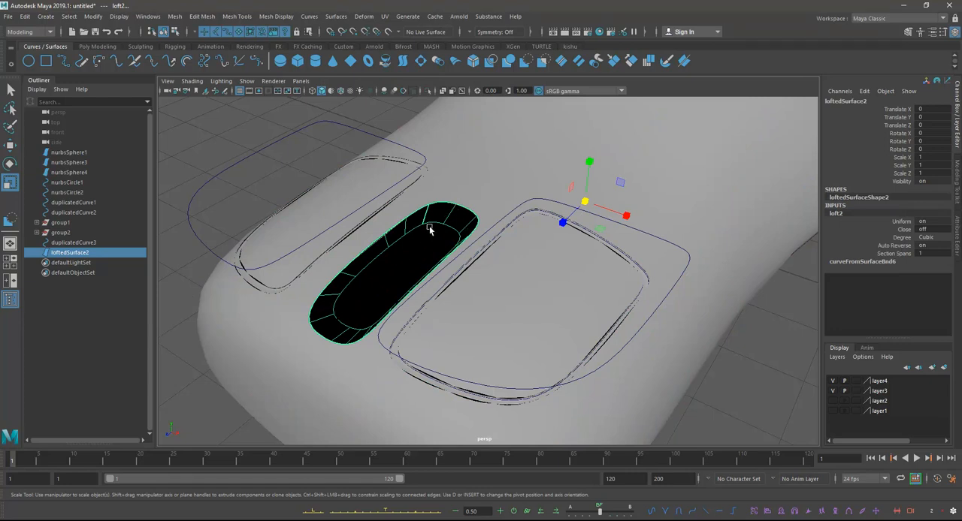
pyautogui.click(328, 18)
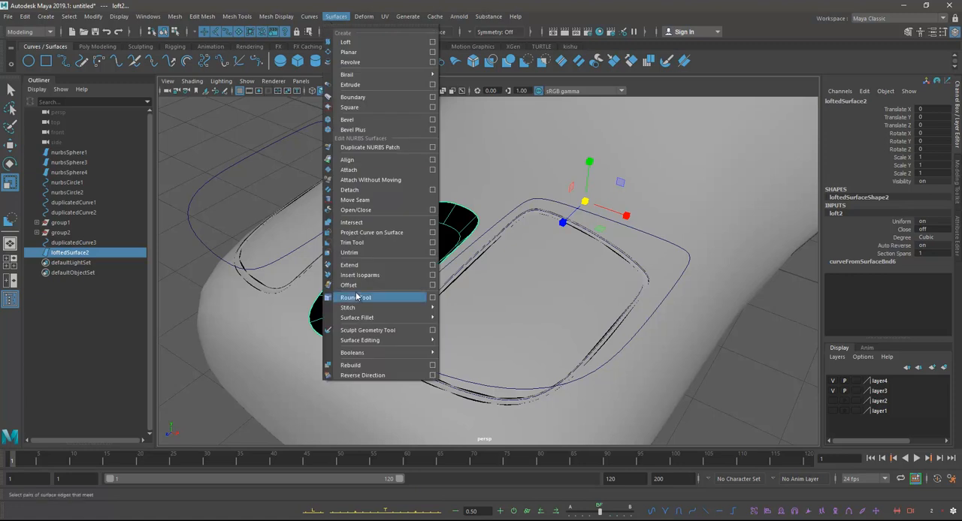
pyautogui.click(365, 377)
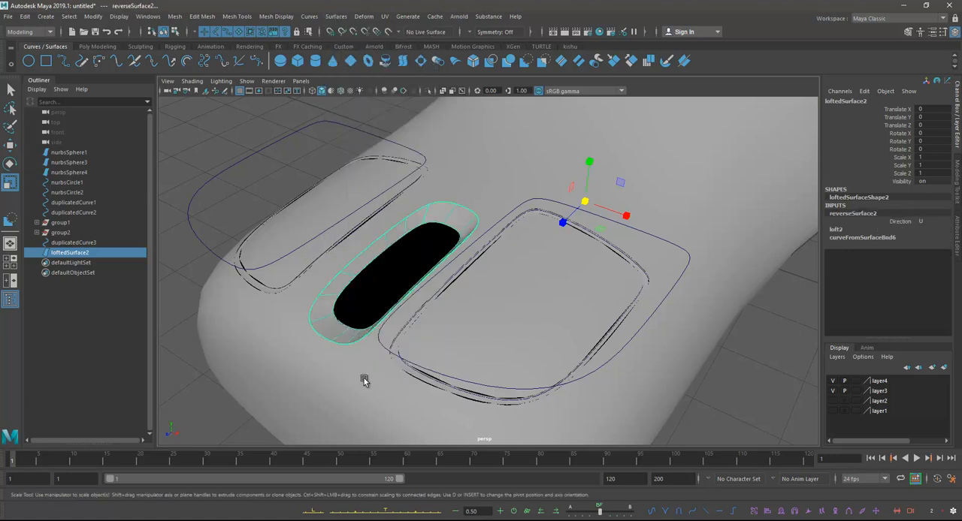
# Step: Undo the direction reversal and its loft, and loft again between the middle opening's trim edge and the lowered inner curve
pyautogui.hotkey('ctrl', 'z')
pyautogui.hotkey('ctrl', 'z')
pyautogui.click(447, 201)
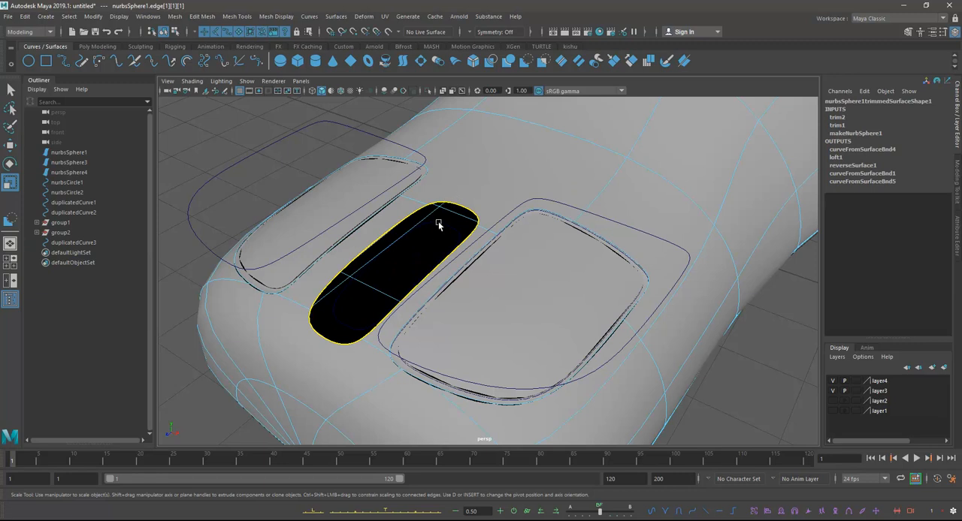
pyautogui.click(439, 225)
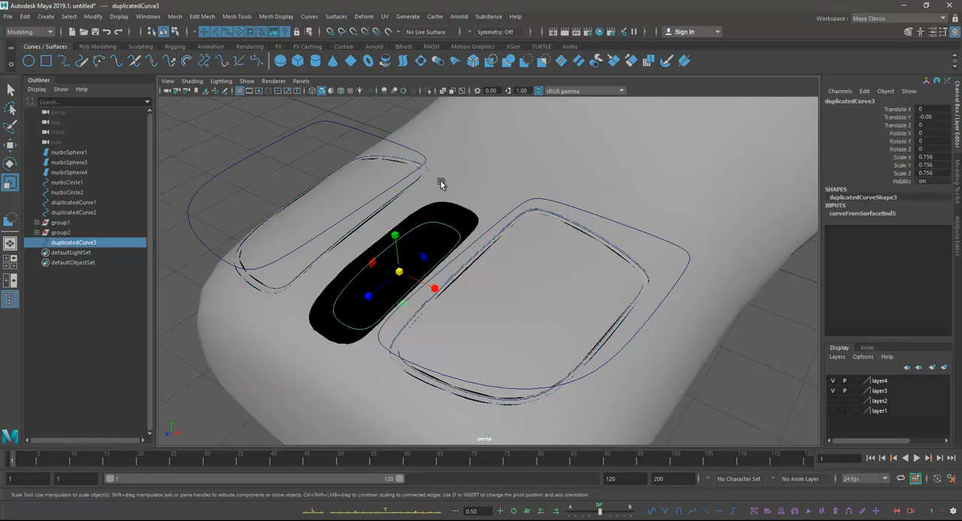
pyautogui.keyDown('shift'); pyautogui.click(441, 181); pyautogui.keyUp('shift')
pyautogui.moveTo(440, 181); pyautogui.dragTo(407, 172, button='right')
pyautogui.click(434, 209)
pyautogui.click(336, 15)
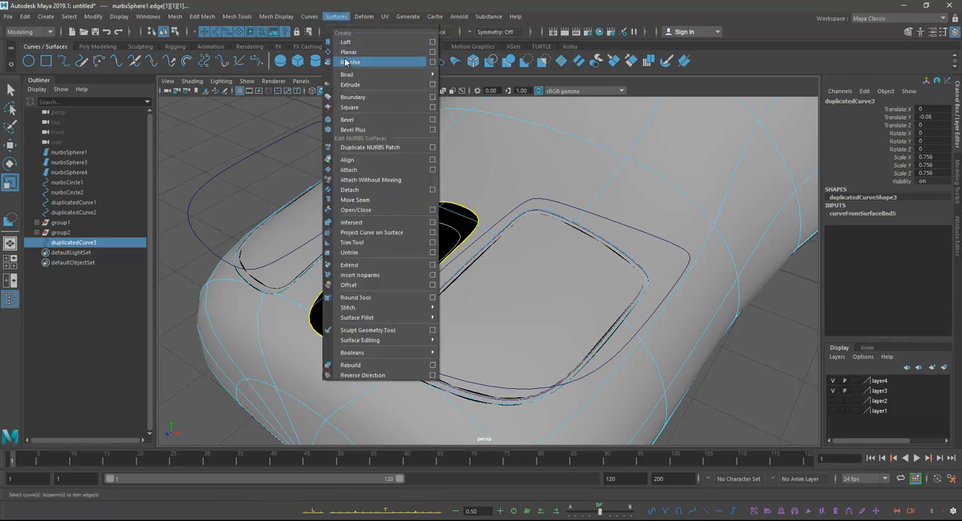
pyautogui.click(346, 42)
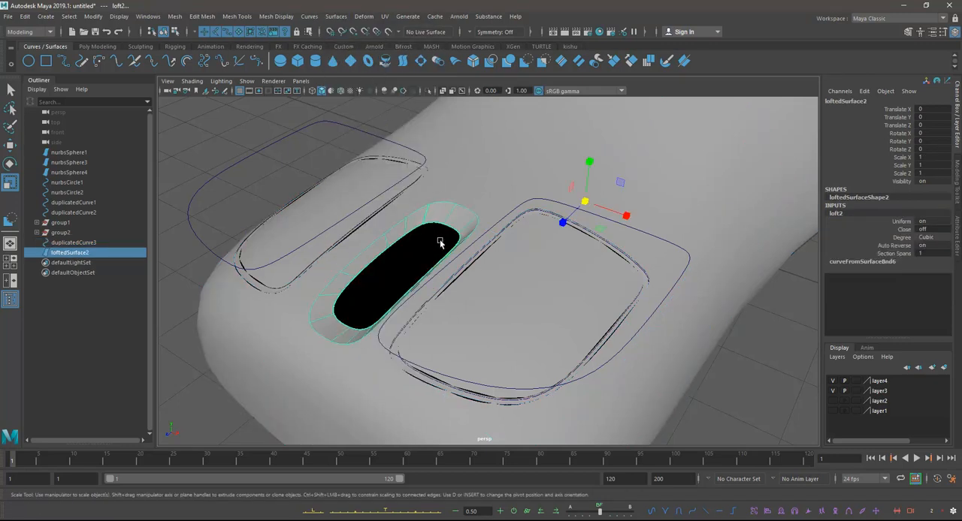
# Step: Show layer1, and select a hull row of control vertices on the scroll wheel with the Scale tool active
pyautogui.keyDown('alt'); pyautogui.moveTo(439, 251); pyautogui.dragTo(469, 245); pyautogui.keyUp('alt')
pyautogui.click(833, 402)
pyautogui.click(833, 402)
pyautogui.click(833, 411)
pyautogui.click(411, 202)
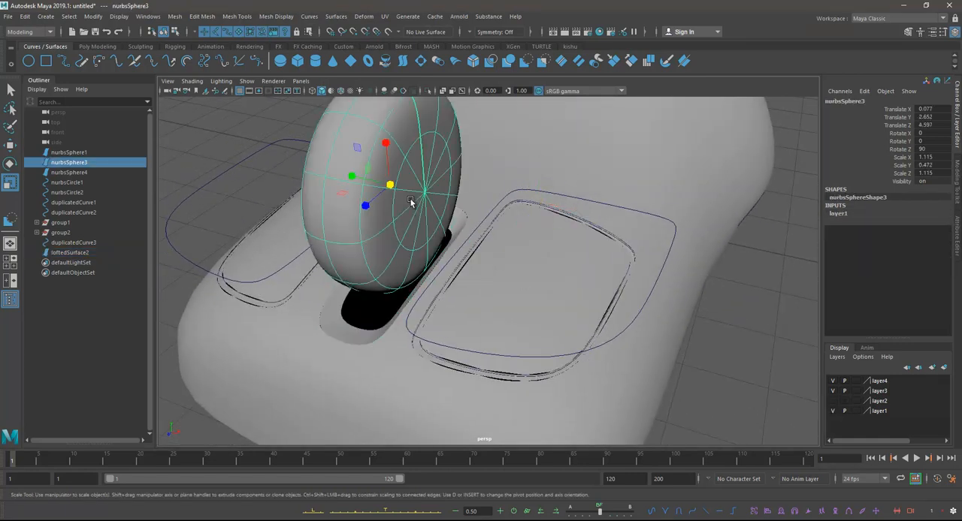
pyautogui.press('w')
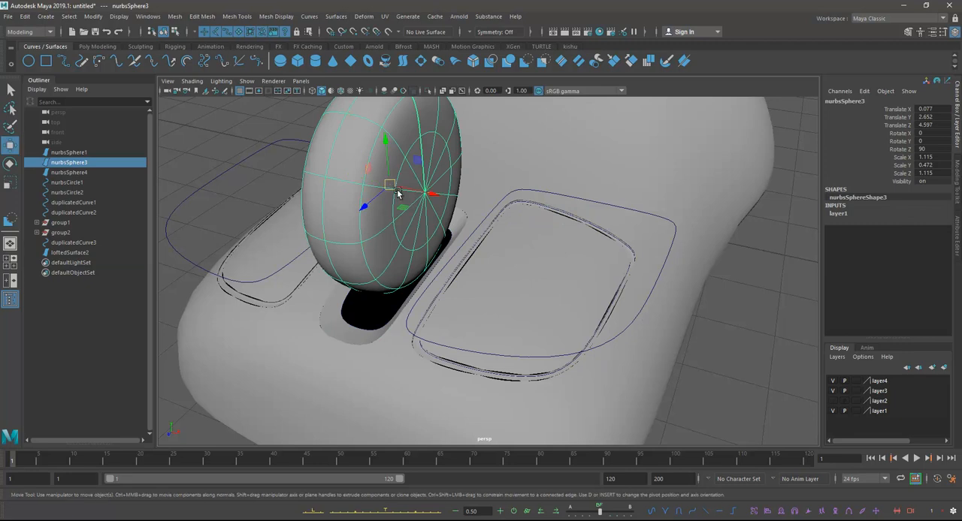
pyautogui.moveTo(347, 163); pyautogui.dragTo(347, 135, button='right')
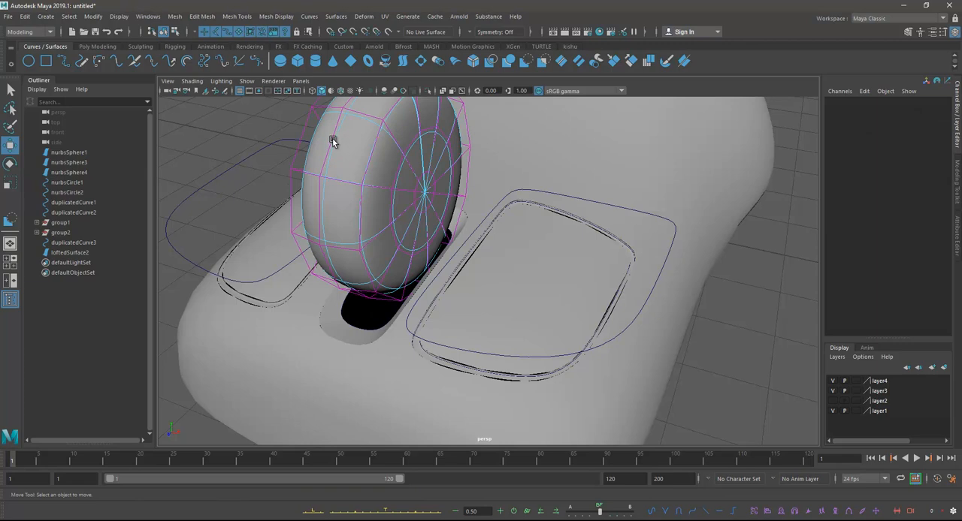
pyautogui.click(334, 143)
pyautogui.keyDown('alt'); pyautogui.moveTo(472, 213); pyautogui.dragTo(412, 193); pyautogui.keyUp('alt')
pyautogui.press('r')
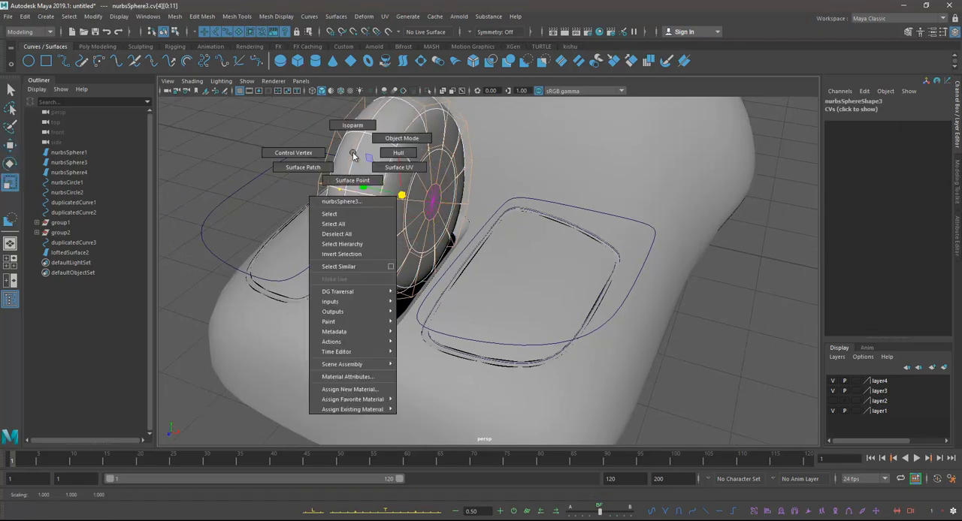
# Step: Scale the whole scroll wheel uniformly to about 0.906 and lower it into the middle opening, at about 1.046 in Y and 4.463 in Z
pyautogui.press('F8')
pyautogui.press('w')
pyautogui.click(399, 124)
pyautogui.moveTo(398, 150); pyautogui.dragTo(399, 198)
pyautogui.press('e')
pyautogui.press('r')
pyautogui.moveTo(406, 238); pyautogui.dragTo(479, 183)
pyautogui.press('w')
pyautogui.hotkey('ctrl', 'z')
pyautogui.moveTo(479, 182)
pyautogui.keyDown('alt'); pyautogui.mouseDown()
pyautogui.moveTo(506, 223)
pyautogui.moveTo(415, 187)
pyautogui.moveTo(461, 240)
pyautogui.moveTo(576, 217)
pyautogui.moveTo(538, 190)
pyautogui.moveTo(496, 249)
pyautogui.moveTo(489, 217)
pyautogui.moveTo(461, 208)
pyautogui.moveTo(468, 178)
pyautogui.mouseUp(); pyautogui.keyUp('alt')
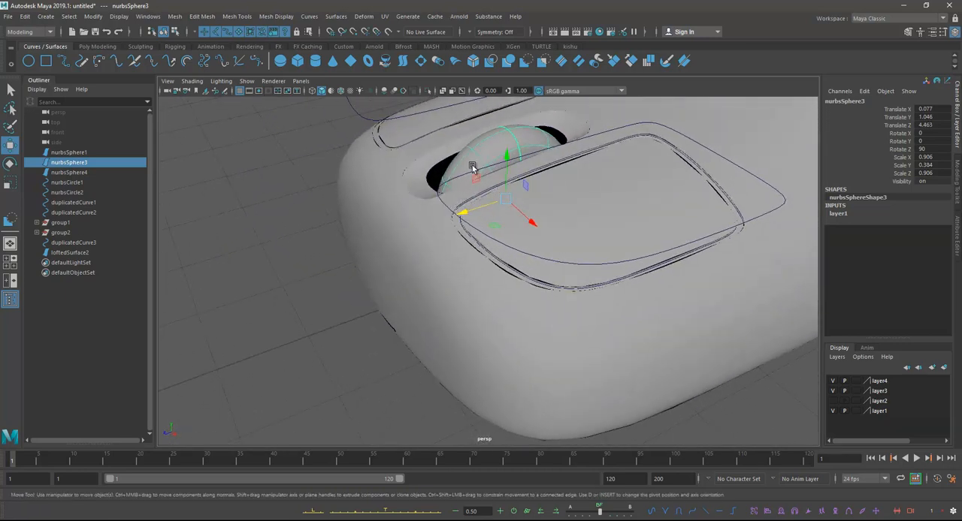
# Step: Raise the scroll wheel in the middle opening to about 1.15 in Y
pyautogui.moveTo(508, 155); pyautogui.dragTo(605, 182)
pyautogui.click(706, 326)
pyautogui.keyDown('alt'); pyautogui.moveTo(695, 301); pyautogui.dragTo(591, 236); pyautogui.keyUp('alt')
pyautogui.scroll(6, 501, 137)
pyautogui.keyDown('alt'); pyautogui.moveTo(502, 137); pyautogui.dragTo(512, 200); pyautogui.keyUp('alt')
# Step: Scale the control-vertex row around the middle of the wheel's rim to reshape its rolling surface, and return to object mode
pyautogui.click(500, 197)
pyautogui.rightClick(510, 199)
pyautogui.moveTo(511, 199)
pyautogui.mouseDown(button='right')
pyautogui.moveTo(508, 178)
pyautogui.moveTo(506, 189)
pyautogui.moveTo(523, 188)
pyautogui.mouseUp(button='right')
pyautogui.click(510, 189)
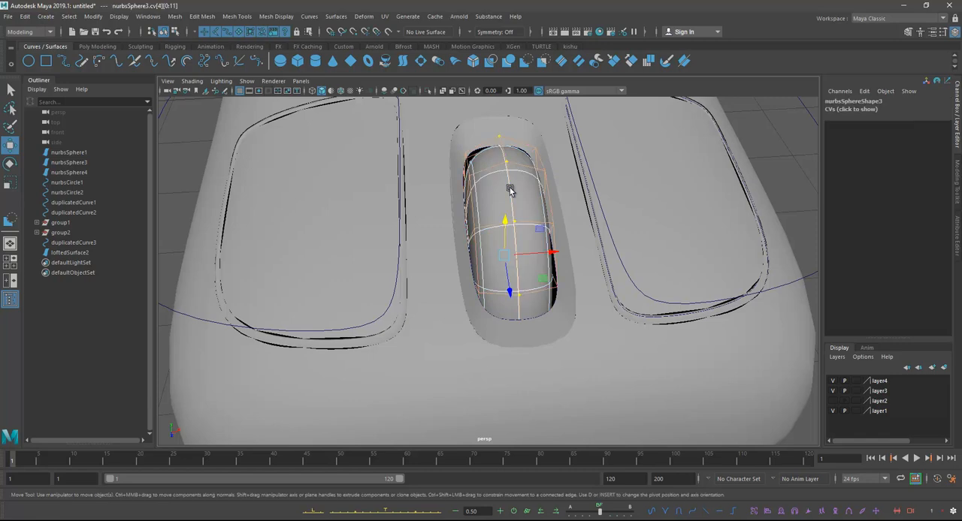
pyautogui.press('r')
pyautogui.keyDown('alt'); pyautogui.moveTo(520, 244); pyautogui.dragTo(497, 260); pyautogui.keyUp('alt')
pyautogui.moveTo(486, 186); pyautogui.dragTo(514, 183, button='right')
pyautogui.click(511, 228)
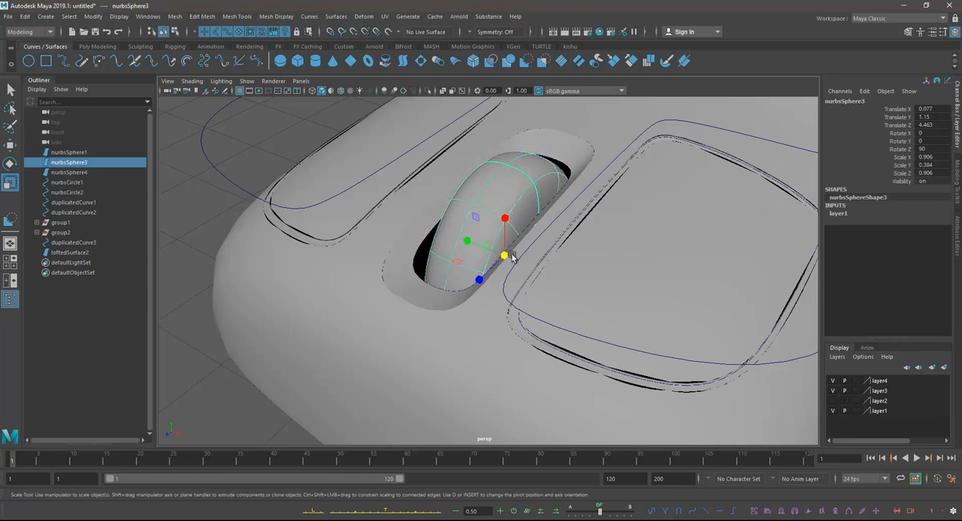
# Step: Enlarge the scroll wheel uniformly to about 0.985 and shift it sideways to about 0.084 in X
pyautogui.moveTo(505, 257); pyautogui.dragTo(609, 195)
pyautogui.scroll(-1, 608, 196)
pyautogui.click(690, 155)
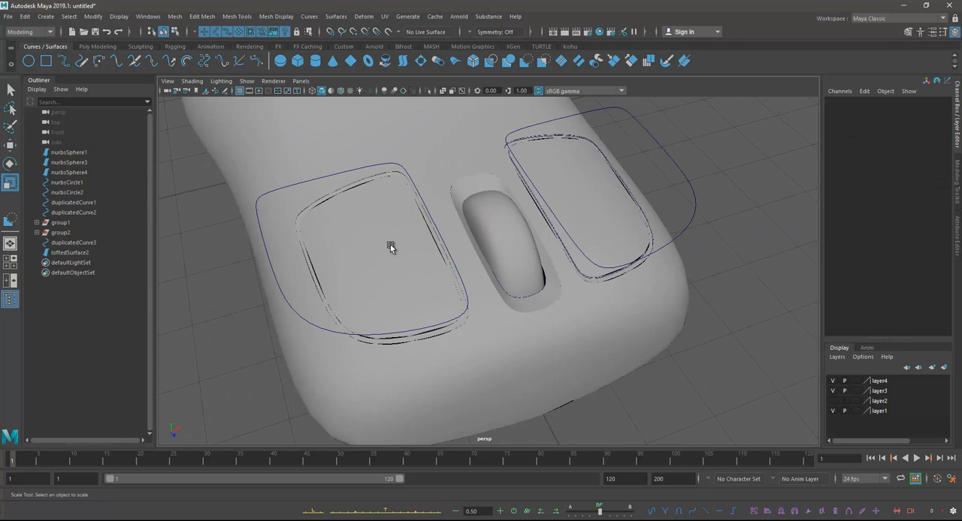
pyautogui.click(500, 240)
pyautogui.press('w')
pyautogui.keyDown('alt'); pyautogui.moveTo(500, 248); pyautogui.dragTo(488, 277); pyautogui.keyUp('alt')
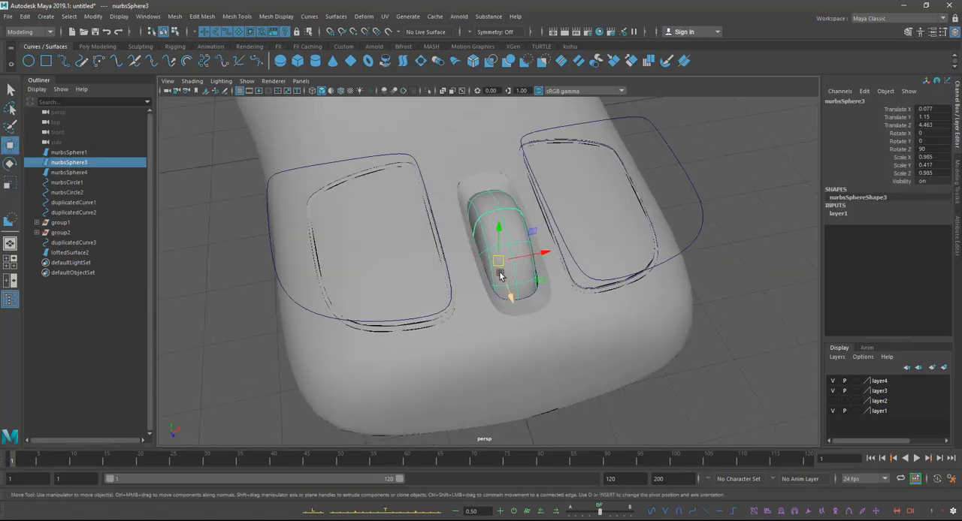
pyautogui.moveTo(545, 258); pyautogui.dragTo(544, 254)
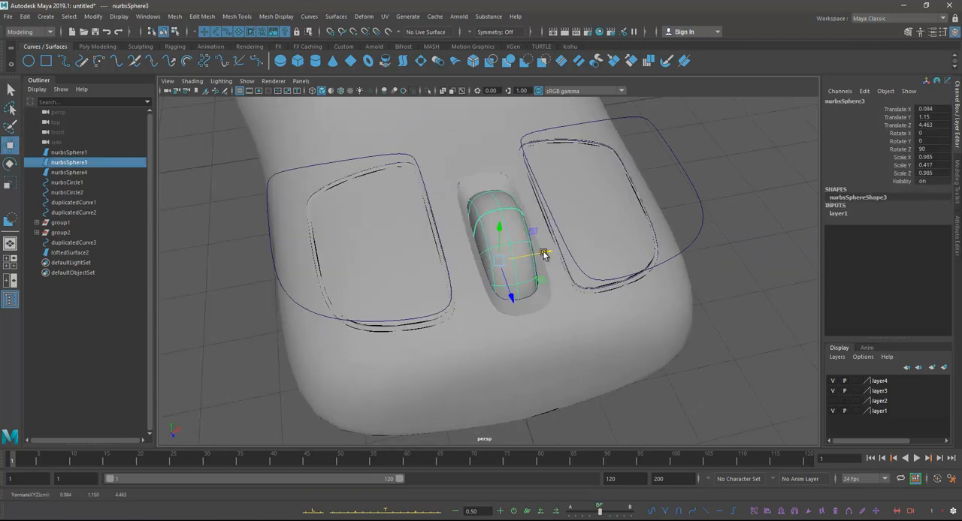
pyautogui.keyDown('alt'); pyautogui.moveTo(533, 254); pyautogui.dragTo(541, 231); pyautogui.keyUp('alt')
# Step: Delete the two original circle curves floating above the mouse buttons
pyautogui.keyDown('alt'); pyautogui.moveTo(615, 311); pyautogui.dragTo(469, 242); pyautogui.keyUp('alt')
pyautogui.click(587, 262)
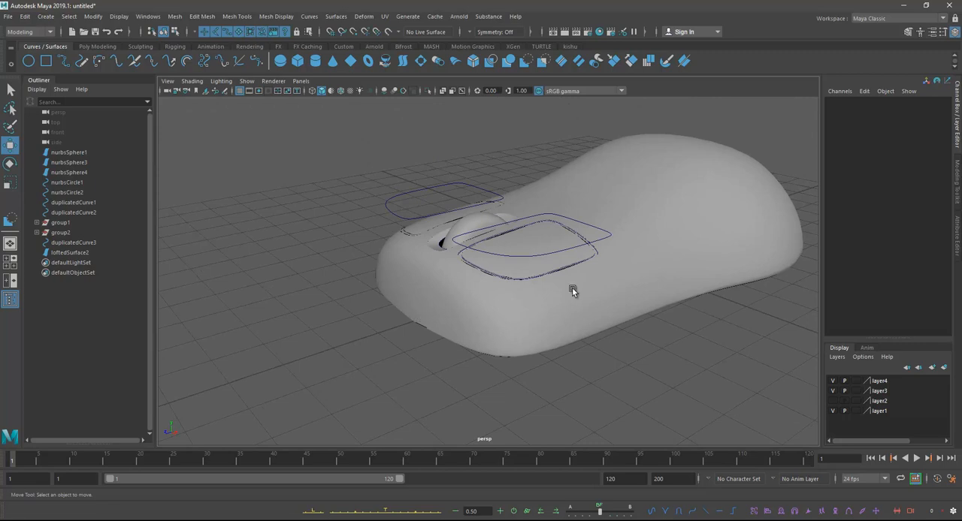
pyautogui.keyDown('alt'); pyautogui.moveTo(530, 298); pyautogui.dragTo(486, 277, button='right'); pyautogui.keyUp('alt')
pyautogui.keyDown('alt'); pyautogui.moveTo(486, 277); pyautogui.dragTo(481, 308); pyautogui.keyUp('alt')
pyautogui.click(248, 81)
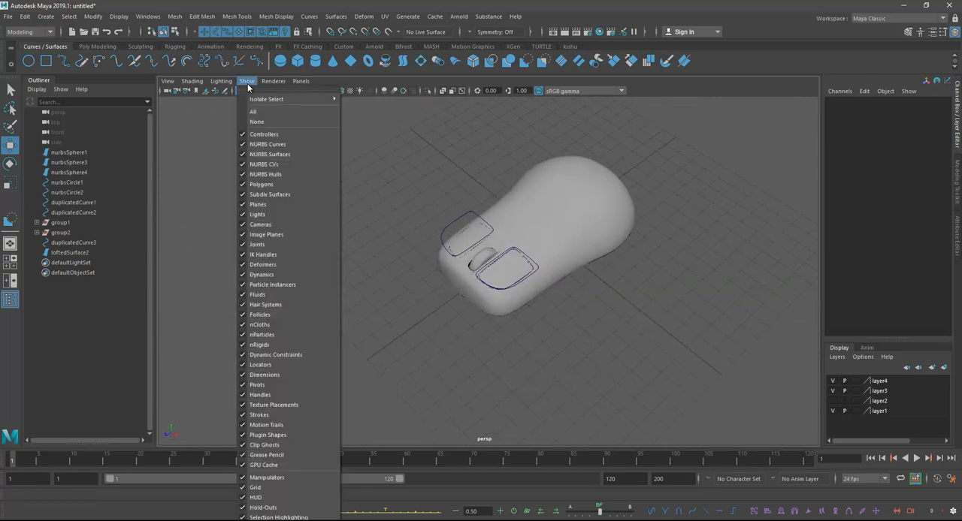
pyautogui.click(460, 237)
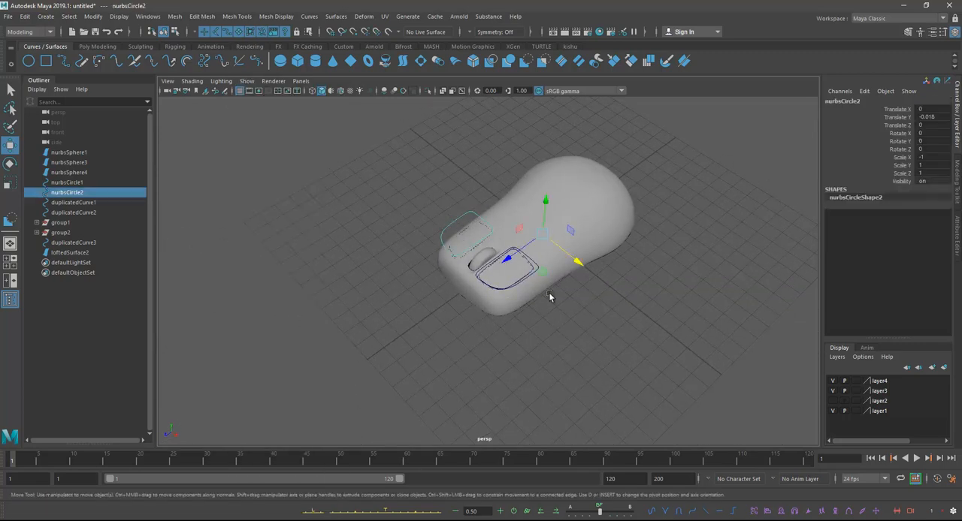
pyautogui.keyDown('shift'); pyautogui.click(529, 276); pyautogui.keyUp('shift')
pyautogui.keyDown('alt'); pyautogui.moveTo(475, 257); pyautogui.dragTo(493, 245); pyautogui.keyUp('alt')
pyautogui.keyDown('alt'); pyautogui.moveTo(494, 245); pyautogui.dragTo(572, 316, button='right'); pyautogui.keyUp('alt')
pyautogui.press('Delete')
# Step: Create a NURBS circle in front of the mouse at about 6.247 in Z and set its X rotation to 90
pyautogui.keyDown('alt'); pyautogui.moveTo(572, 314); pyautogui.dragTo(598, 272); pyautogui.keyUp('alt')
pyautogui.keyDown('alt'); pyautogui.moveTo(598, 272); pyautogui.dragTo(708, 357, button='right'); pyautogui.keyUp('alt')
pyautogui.keyDown('alt'); pyautogui.moveTo(496, 216); pyautogui.dragTo(527, 264, button='middle'); pyautogui.keyUp('alt')
pyautogui.keyDown('alt'); pyautogui.moveTo(528, 267); pyautogui.dragTo(500, 264, button='right'); pyautogui.keyUp('alt')
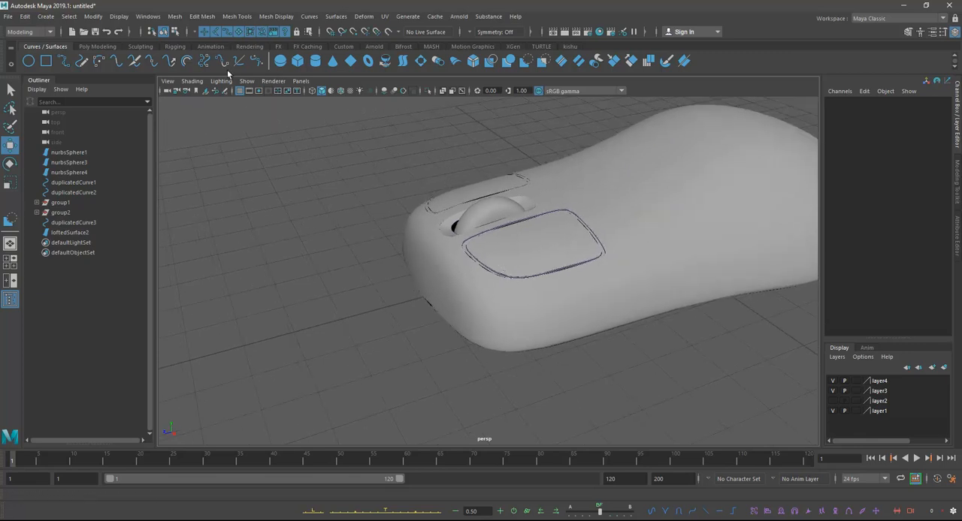
pyautogui.click(30, 62)
pyautogui.moveTo(600, 254); pyautogui.dragTo(421, 258)
pyautogui.click(9, 165)
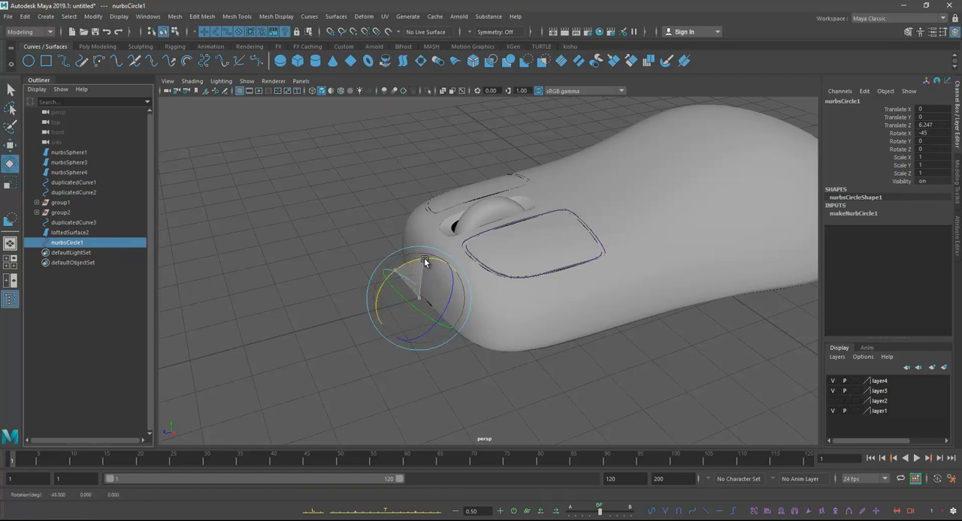
pyautogui.press('Return')
# Step: Scale the new circle uniformly down to about 0.159 as a small cable profile
pyautogui.keyDown('alt'); pyautogui.moveTo(358, 307); pyautogui.dragTo(377, 314); pyautogui.keyUp('alt')
pyautogui.press('w')
pyautogui.press('e')
pyautogui.press('r')
pyautogui.keyDown('alt'); pyautogui.moveTo(444, 278); pyautogui.dragTo(446, 258); pyautogui.keyUp('alt')
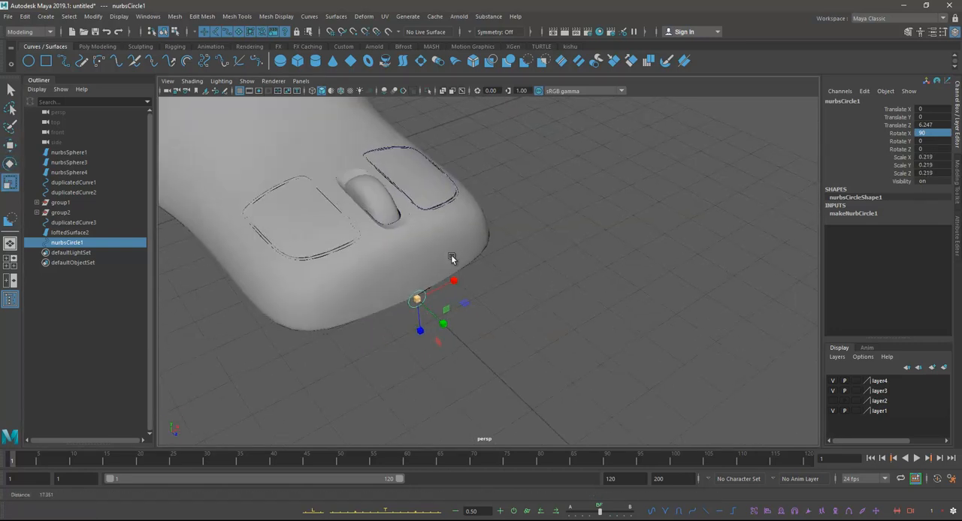
pyautogui.keyDown('alt'); pyautogui.moveTo(446, 257); pyautogui.dragTo(513, 235, button='middle'); pyautogui.keyUp('alt')
pyautogui.scroll(2, 516, 238)
pyautogui.keyDown('alt'); pyautogui.moveTo(515, 238); pyautogui.dragTo(483, 261); pyautogui.keyUp('alt')
# Step: In the front view, raise the small circle to about 0.137 in Y so it sits at the mouse's lower front edge
pyautogui.press('space')
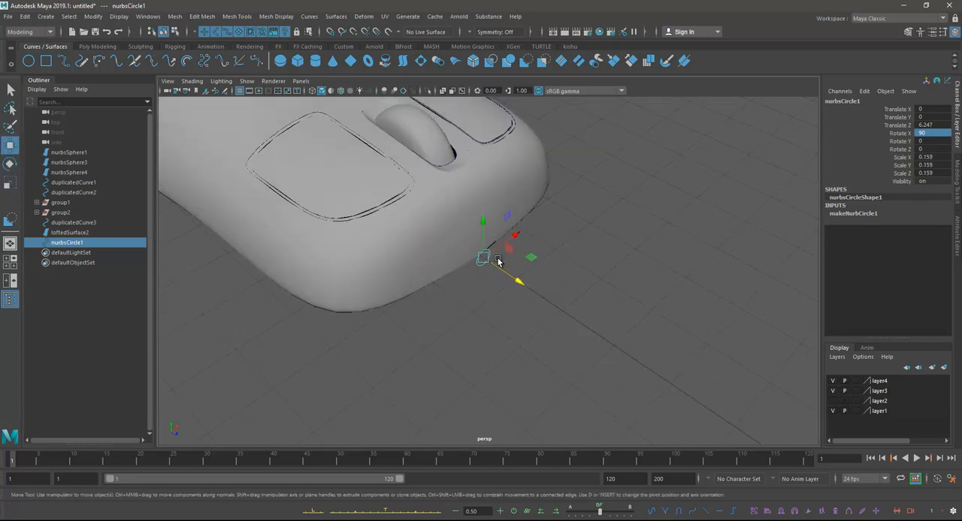
pyautogui.press('space')
pyautogui.press('w')
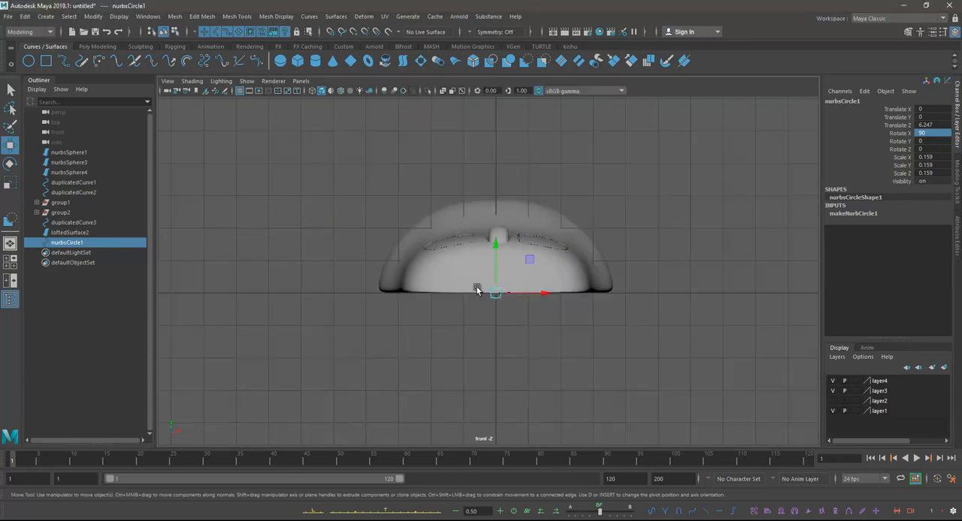
pyautogui.keyDown('alt'); pyautogui.moveTo(460, 272); pyautogui.dragTo(565, 314, button='right'); pyautogui.keyUp('alt')
pyautogui.moveTo(500, 256); pyautogui.dragTo(496, 250)
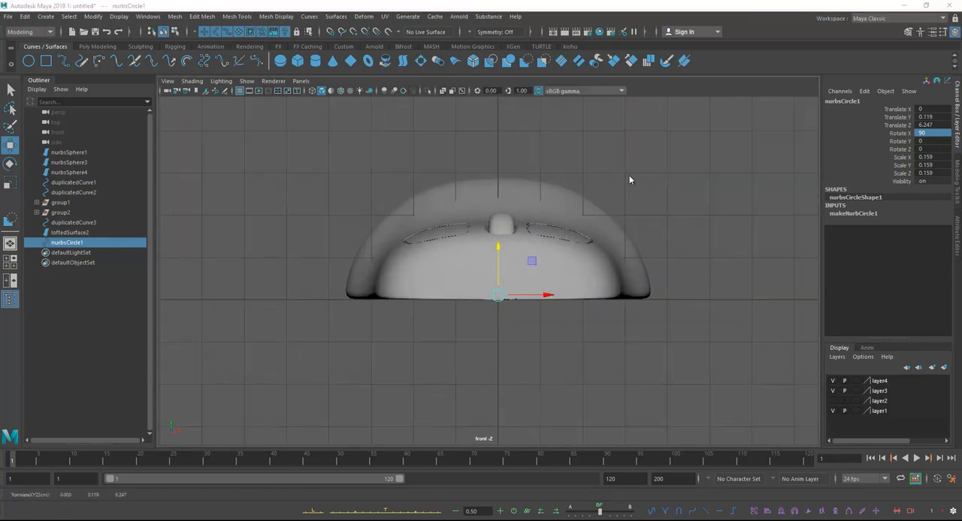
pyautogui.press('space')
pyautogui.keyDown('alt'); pyautogui.moveTo(617, 173); pyautogui.dragTo(479, 199); pyautogui.keyUp('alt')
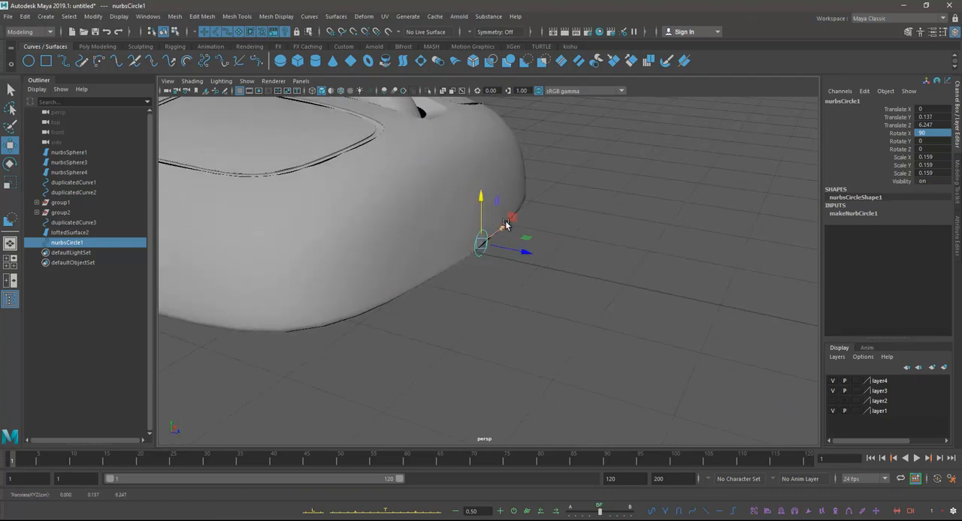
# Step: Start an EP curve in the top view at the mouse's front centre and place its first points leading away from the body
pyautogui.click(65, 61)
pyautogui.scroll(-6, 522, 236)
pyautogui.keyDown('alt'); pyautogui.moveTo(522, 235); pyautogui.dragTo(521, 277); pyautogui.keyUp('alt')
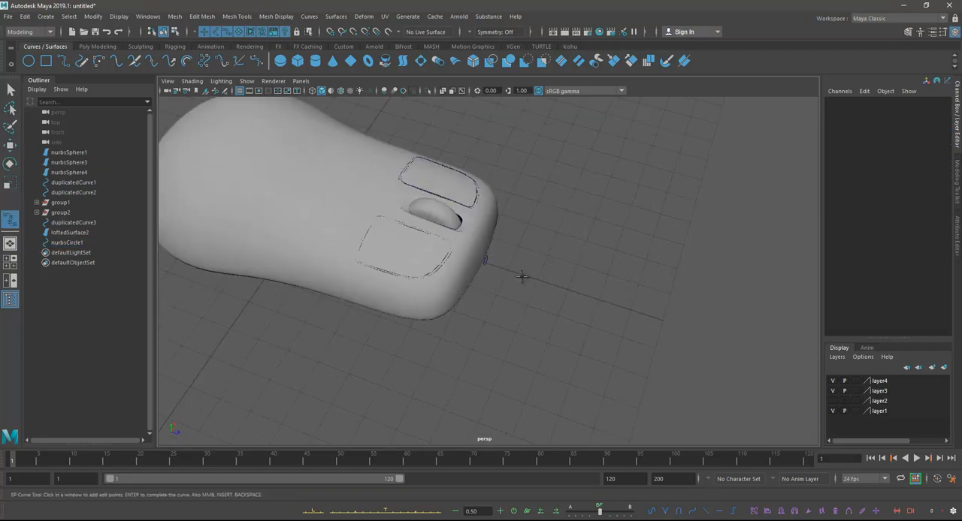
pyautogui.press('space')
pyautogui.press('space')
pyautogui.scroll(-8, 526, 318)
pyautogui.keyDown('alt'); pyautogui.moveTo(526, 318); pyautogui.dragTo(529, 238, button='middle'); pyautogui.keyUp('alt')
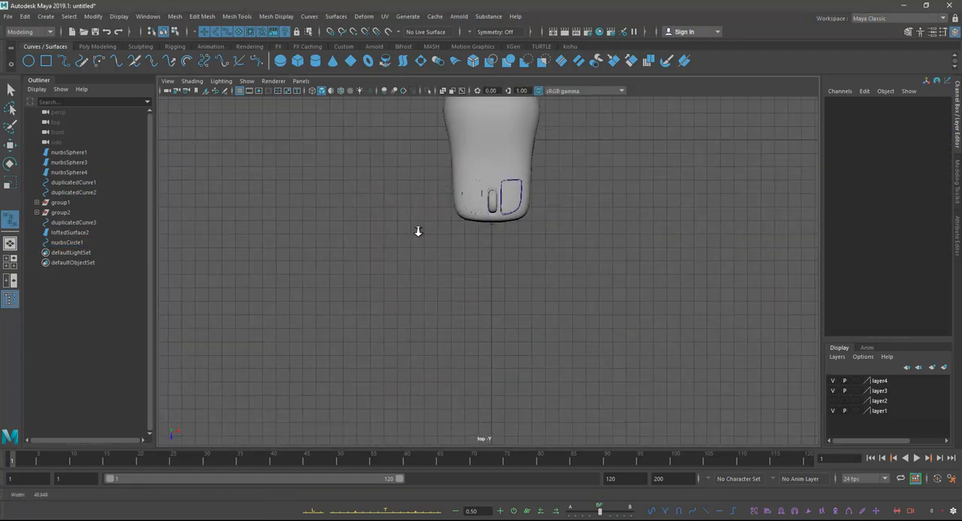
pyautogui.scroll(4, 557, 309)
pyautogui.click(493, 197)
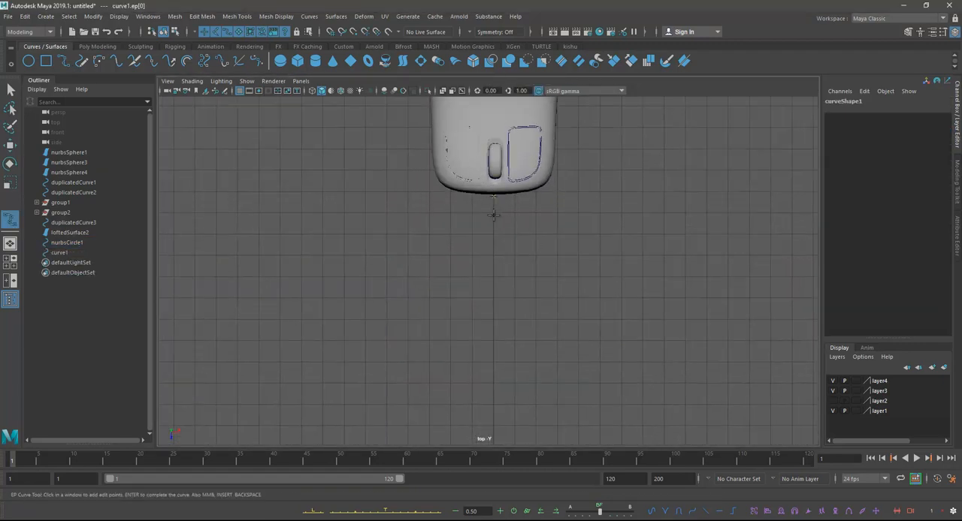
pyautogui.click(494, 244)
pyautogui.click(522, 359)
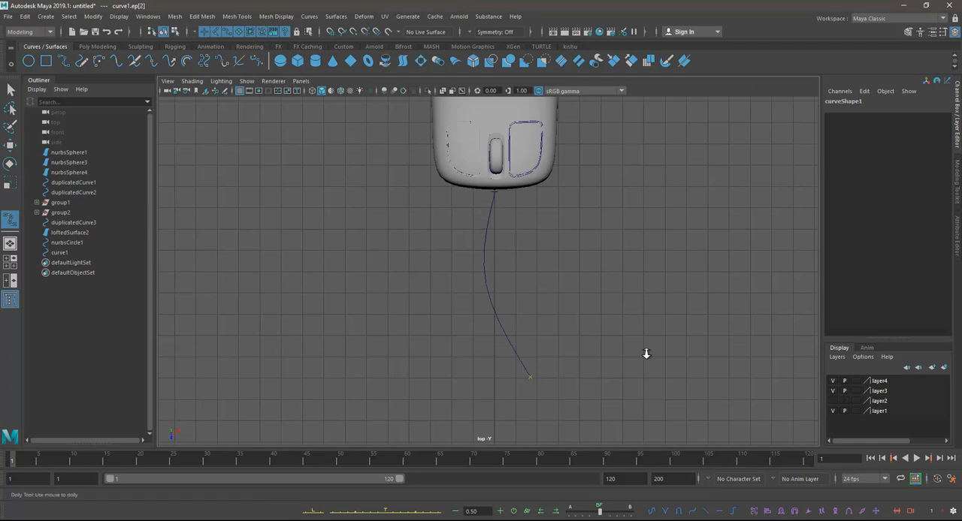
# Step: Extend the cable curve in a wide loop around the +X side of the mouse and behind its rear
pyautogui.scroll(-4, 524, 260)
pyautogui.keyDown('alt'); pyautogui.moveTo(535, 229); pyautogui.dragTo(465, 309, button='middle'); pyautogui.keyUp('alt')
pyautogui.scroll(-3, 538, 374)
pyautogui.click(521, 347)
pyautogui.click(546, 317)
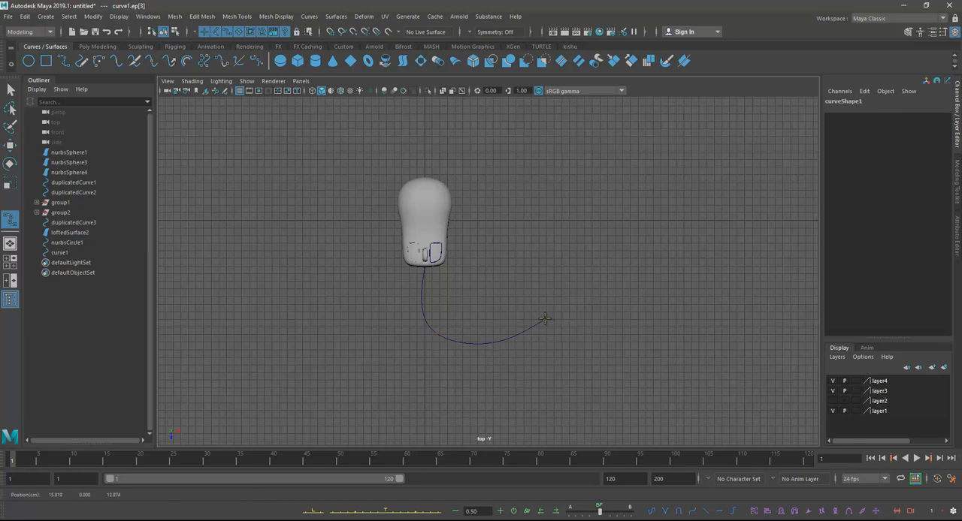
pyautogui.keyDown('alt'); pyautogui.moveTo(538, 271); pyautogui.dragTo(543, 309, button='middle'); pyautogui.keyUp('alt')
pyautogui.keyDown('alt'); pyautogui.moveTo(586, 256); pyautogui.dragTo(591, 277, button='middle'); pyautogui.keyUp('alt')
pyautogui.click(569, 239)
pyautogui.keyDown('alt'); pyautogui.moveTo(531, 213); pyautogui.dragTo(569, 232, button='middle'); pyautogui.keyUp('alt')
pyautogui.click(545, 190)
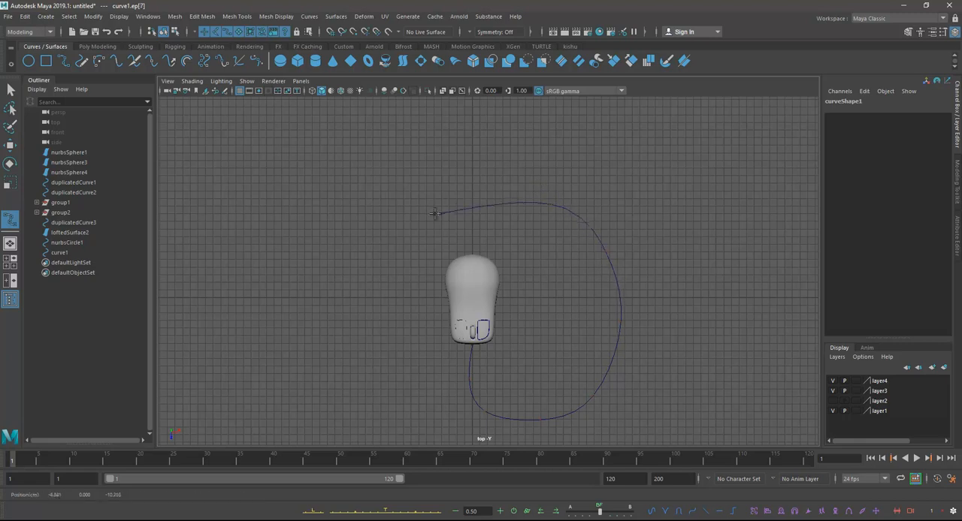
# Step: Continue the cable curve along the -X side of the mouse toward its front and finish the curve
pyautogui.click(399, 261)
pyautogui.click(364, 338)
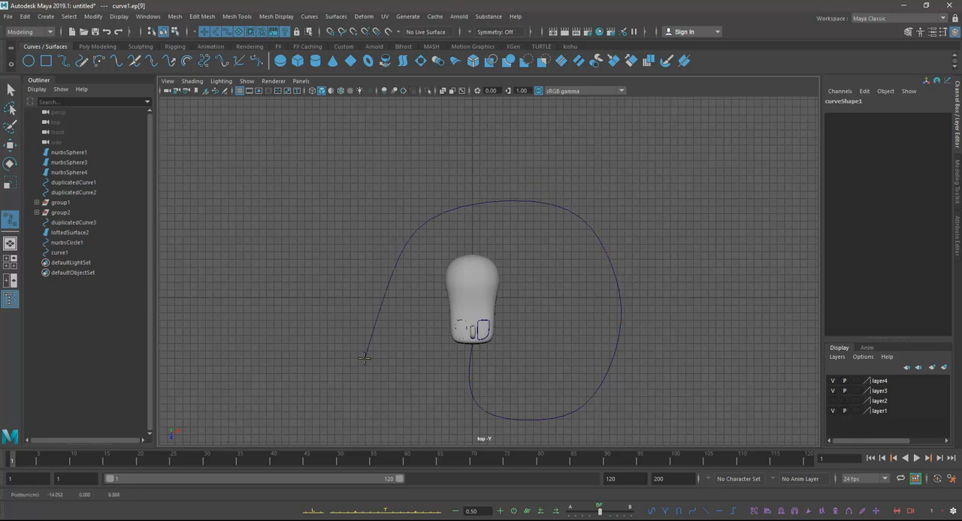
pyautogui.click(402, 393)
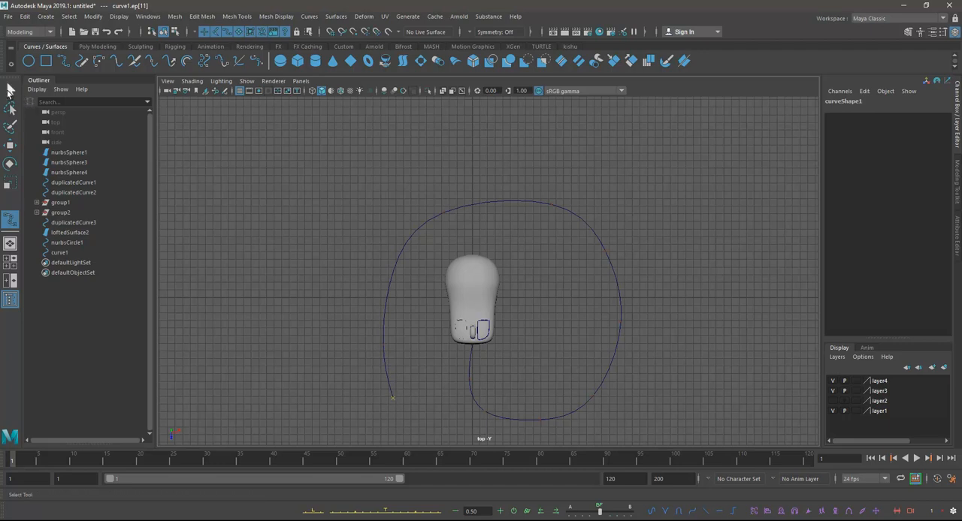
pyautogui.click(11, 90)
# Step: In the perspective view, examine how the small circle lines up with the start of the cable curve at the mouse's front
pyautogui.scroll(2, 481, 319)
pyautogui.keyDown('alt'); pyautogui.moveTo(498, 331); pyautogui.dragTo(483, 225, button='middle'); pyautogui.keyUp('alt')
pyautogui.press('space')
pyautogui.press('space')
pyautogui.keyDown('alt'); pyautogui.moveTo(475, 220); pyautogui.dragTo(568, 252, button='right'); pyautogui.keyUp('alt')
pyautogui.keyDown('alt'); pyautogui.moveTo(568, 252); pyautogui.dragTo(552, 181, button='middle'); pyautogui.keyUp('alt')
pyautogui.scroll(2, 541, 184)
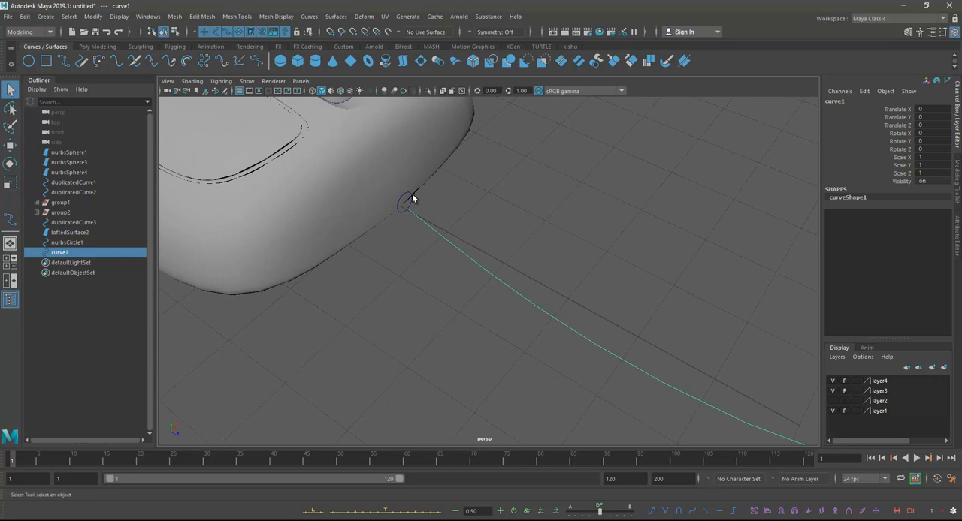
pyautogui.click(406, 201)
pyautogui.keyDown('shift'); pyautogui.click(443, 235); pyautogui.keyUp('shift')
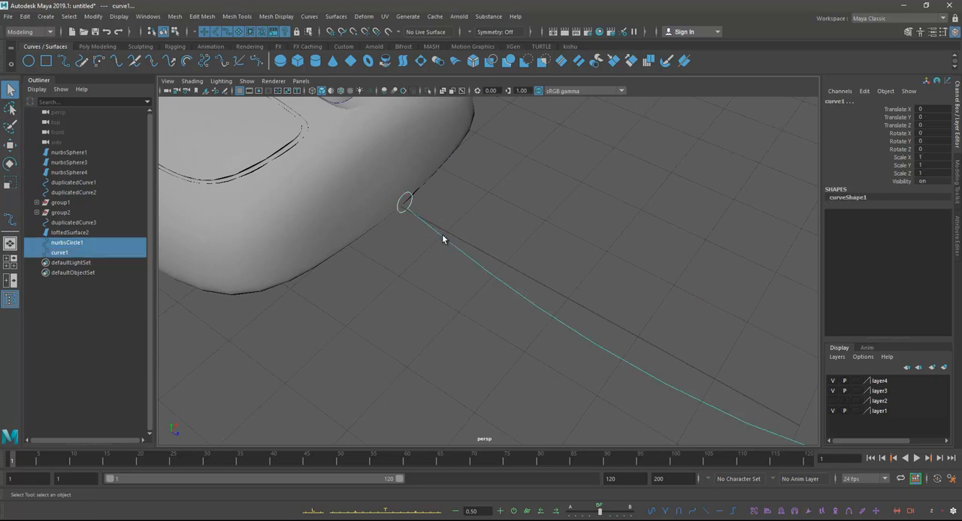
pyautogui.scroll(-2, 562, 223)
pyautogui.moveTo(562, 223)
pyautogui.keyDown('alt'); pyautogui.mouseDown()
pyautogui.moveTo(612, 197)
pyautogui.moveTo(556, 241)
pyautogui.mouseUp(); pyautogui.keyUp('alt')
pyautogui.keyDown('alt'); pyautogui.moveTo(556, 240); pyautogui.dragTo(541, 291, button='middle'); pyautogui.keyUp('alt')
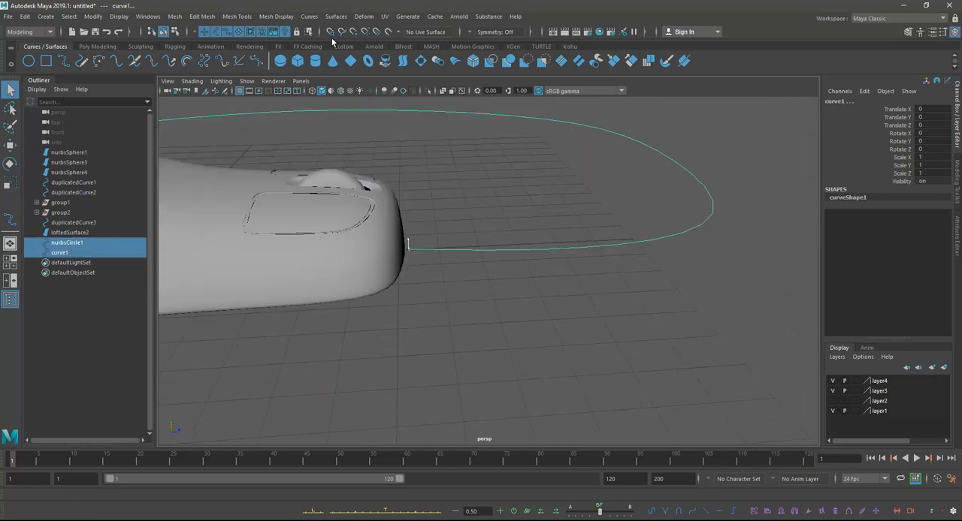
# Step: Lower the small circle to about 0.068 in Y so it meets the start of the cable curve
pyautogui.click(418, 235)
pyautogui.click(408, 241)
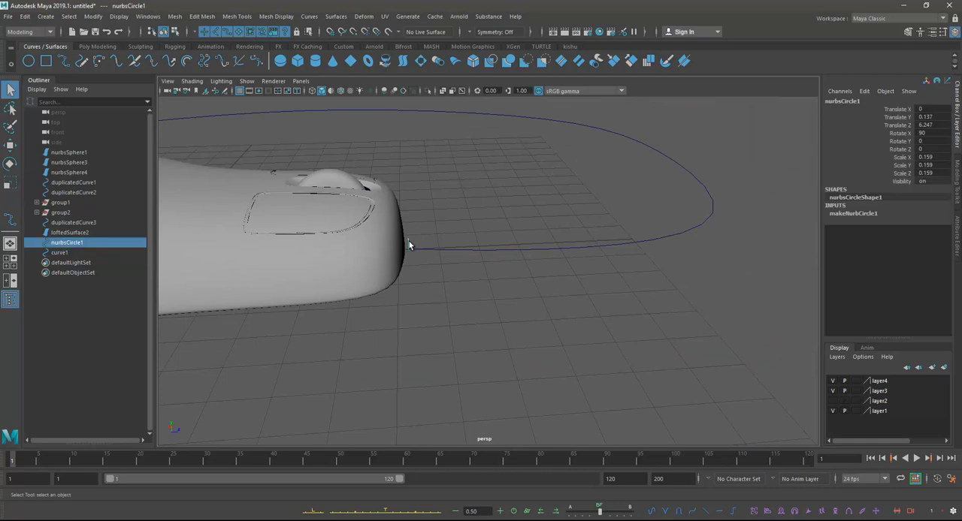
pyautogui.keyDown('shift'); pyautogui.click(463, 250); pyautogui.keyUp('shift')
pyautogui.keyDown('alt'); pyautogui.moveTo(401, 240); pyautogui.dragTo(445, 252); pyautogui.keyUp('alt')
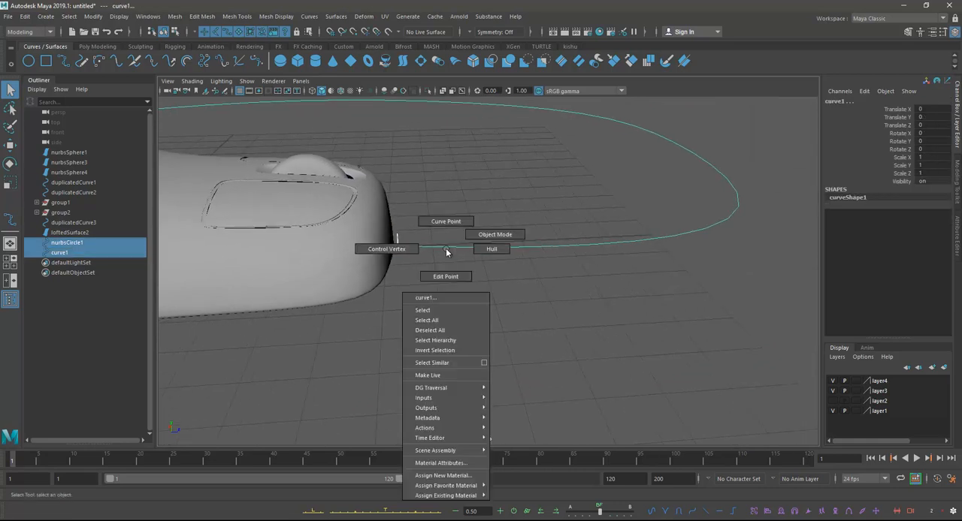
pyautogui.click(464, 231)
pyautogui.click(468, 247)
pyautogui.moveTo(468, 246); pyautogui.dragTo(399, 241, button='right')
pyautogui.moveTo(367, 203); pyautogui.dragTo(441, 248)
pyautogui.press('w')
pyautogui.click(415, 244)
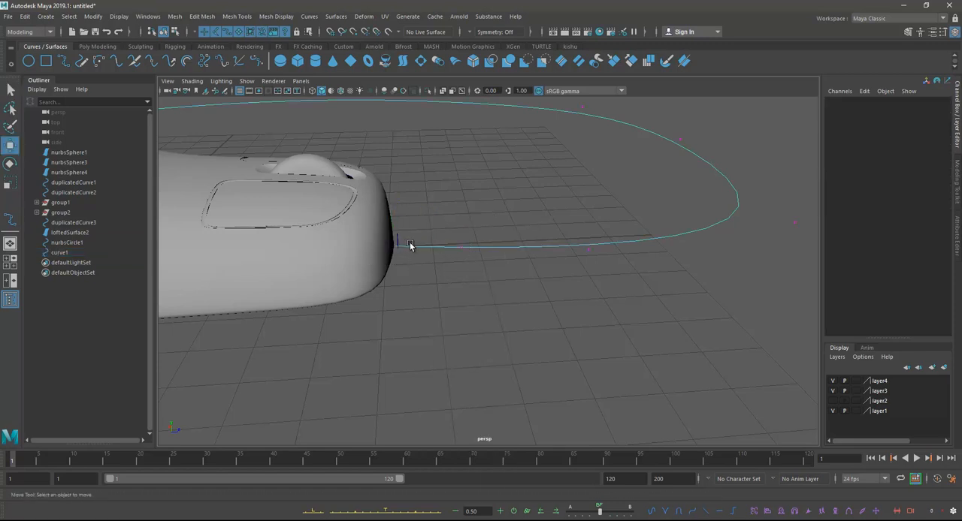
pyautogui.click(398, 240)
pyautogui.moveTo(395, 189); pyautogui.dragTo(386, 193)
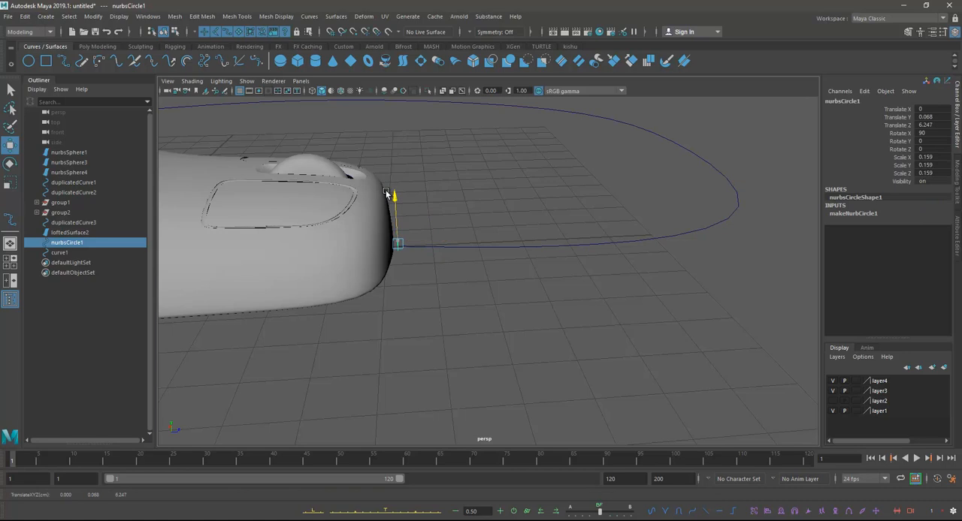
# Step: Extrude the small circle along the cable curve to form the tube-shaped cable
pyautogui.keyDown('shift'); pyautogui.moveTo(481, 227); pyautogui.dragTo(558, 312); pyautogui.keyUp('shift')
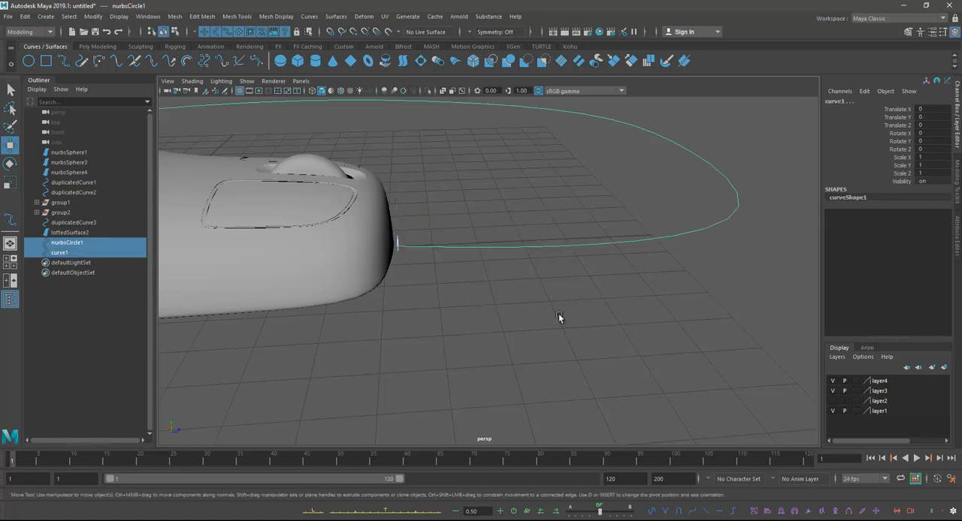
pyautogui.click(336, 16)
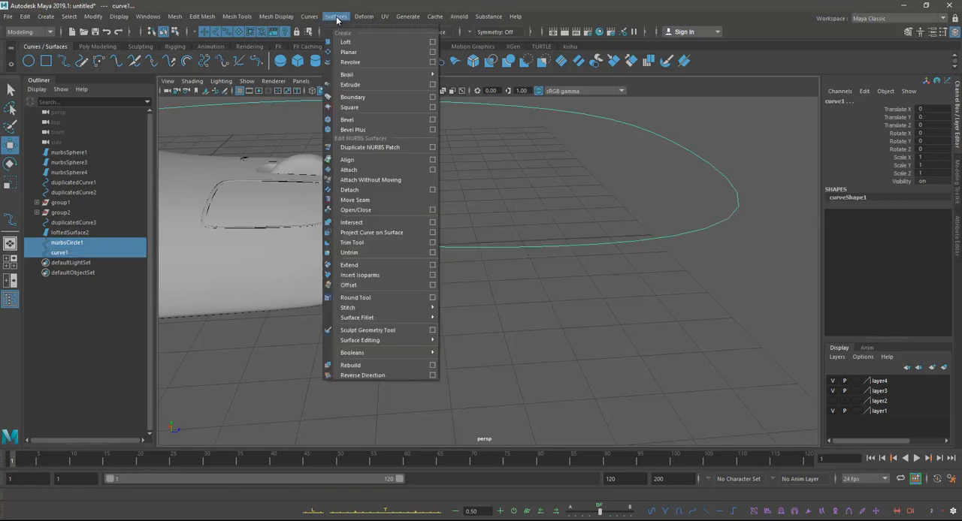
pyautogui.click(385, 85)
pyautogui.scroll(-8, 517, 232)
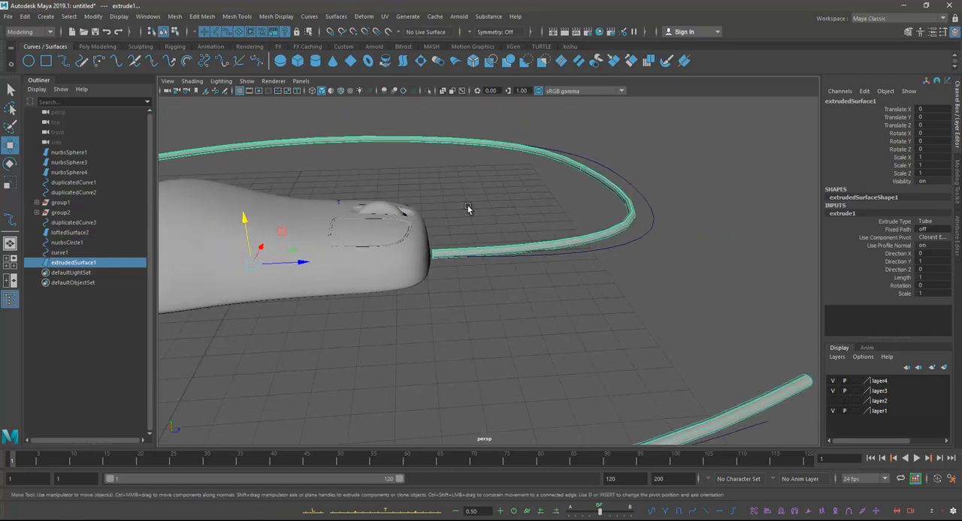
pyautogui.keyDown('alt'); pyautogui.moveTo(511, 265); pyautogui.dragTo(495, 294); pyautogui.keyUp('alt')
pyautogui.scroll(4, 522, 277)
pyautogui.scroll(6, 495, 294)
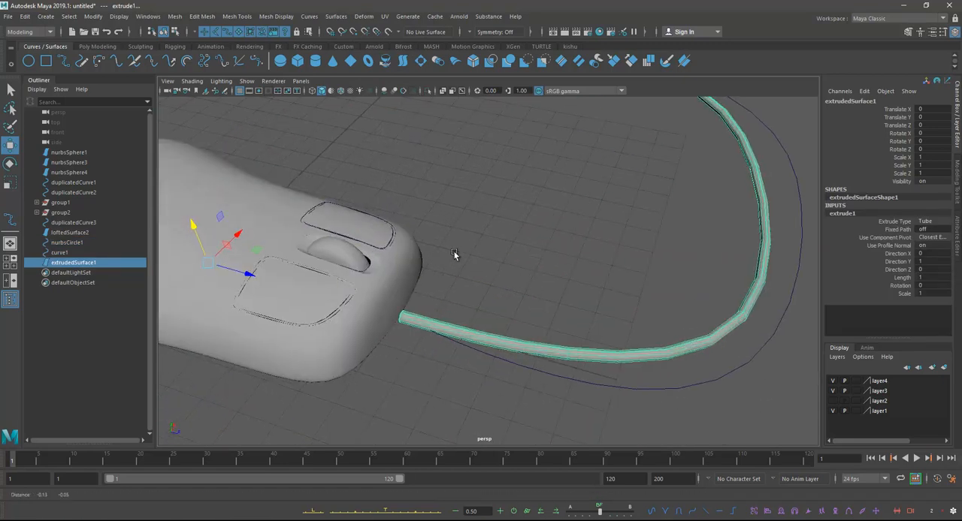
# Step: Scale the cable's profile circle uniformly to about 0.101 to thin the cable
pyautogui.click(461, 282)
pyautogui.keyDown('alt'); pyautogui.moveTo(422, 297); pyautogui.dragTo(450, 273, button='middle'); pyautogui.keyUp('alt')
pyautogui.scroll(4, 444, 300)
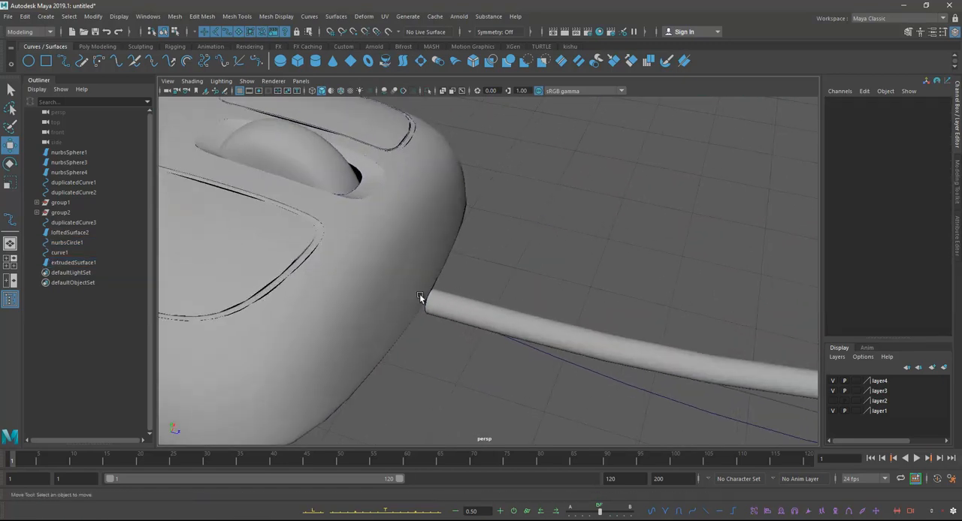
pyautogui.click(427, 301)
pyautogui.press('e')
pyautogui.press('r')
pyautogui.moveTo(431, 301); pyautogui.dragTo(494, 305)
pyautogui.press('w')
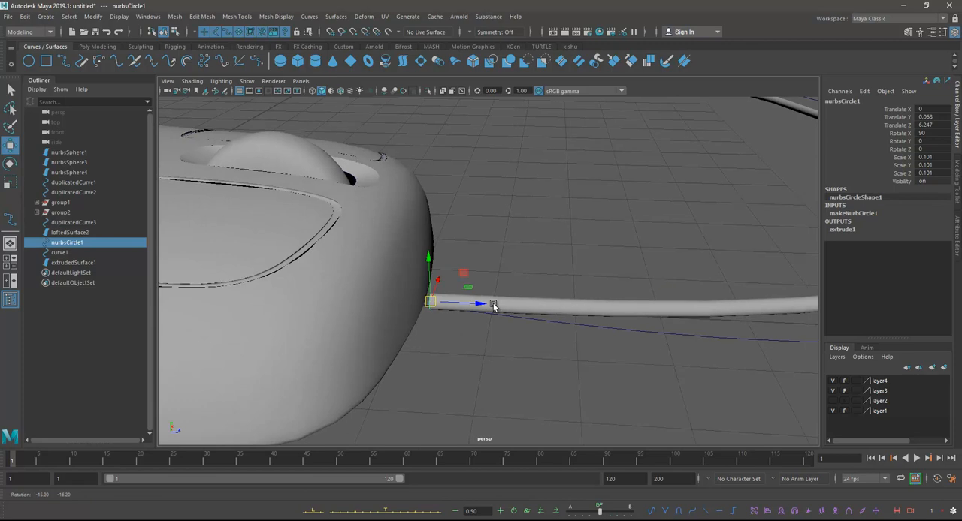
# Step: Shrink the cable's profile circle further to a uniform scale of about 0.061
pyautogui.scroll(-10, 359, 213)
pyautogui.keyDown('alt'); pyautogui.moveTo(372, 242); pyautogui.dragTo(373, 252); pyautogui.keyUp('alt')
pyautogui.press('e')
pyautogui.press('r')
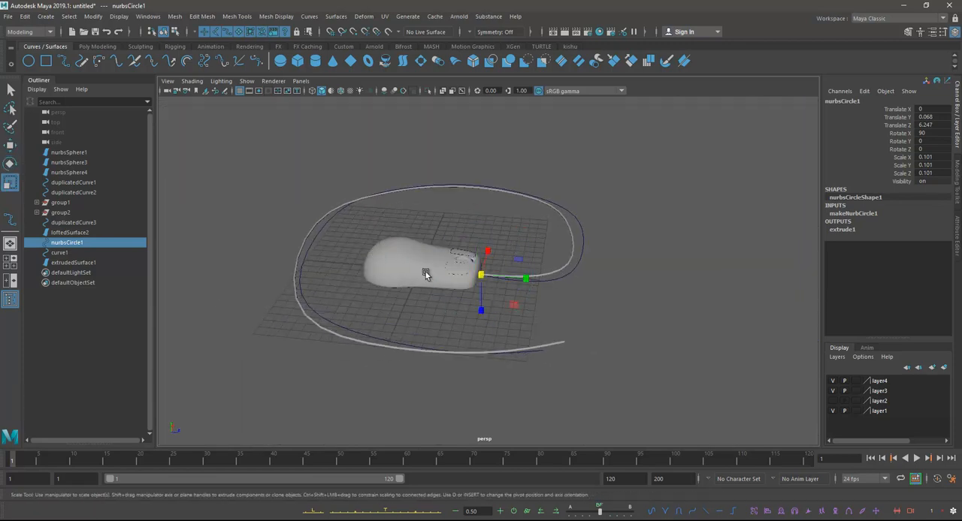
pyautogui.moveTo(481, 275); pyautogui.dragTo(478, 281)
pyautogui.hotkey('ctrl', 'z')
pyautogui.scroll(3, 502, 294)
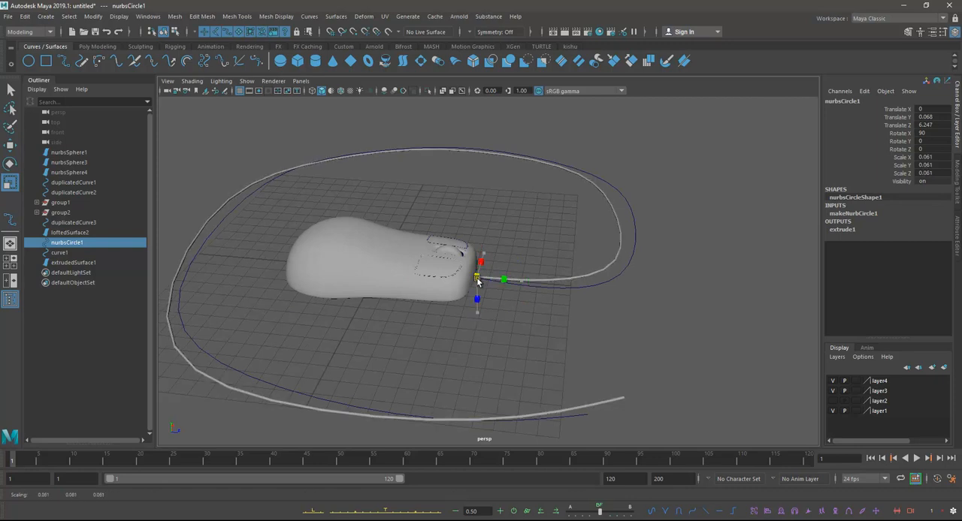
# Step: Examine where the thinned cable joins the mouse and how it runs around the body from several angles
pyautogui.click(491, 305)
pyautogui.scroll(3, 552, 308)
pyautogui.click(562, 298)
pyautogui.moveTo(562, 299); pyautogui.dragTo(472, 289, button='right')
pyautogui.moveTo(442, 260); pyautogui.dragTo(500, 291)
pyautogui.press('w')
pyautogui.scroll(3, 550, 278)
pyautogui.click(526, 248)
pyautogui.click(459, 287)
pyautogui.click(501, 266)
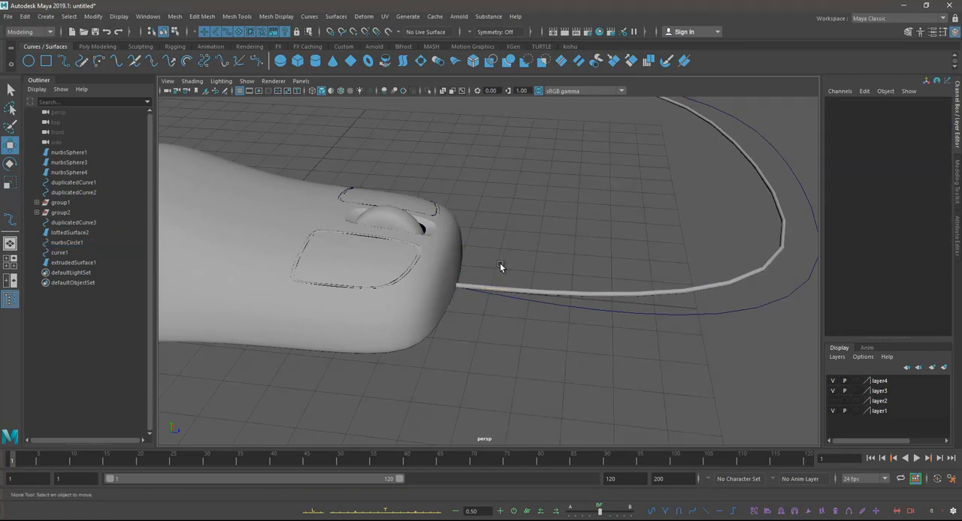
pyautogui.keyDown('alt'); pyautogui.moveTo(600, 263); pyautogui.dragTo(450, 238, button='right'); pyautogui.keyUp('alt')
pyautogui.keyDown('alt'); pyautogui.moveTo(451, 238); pyautogui.dragTo(569, 248); pyautogui.keyUp('alt')
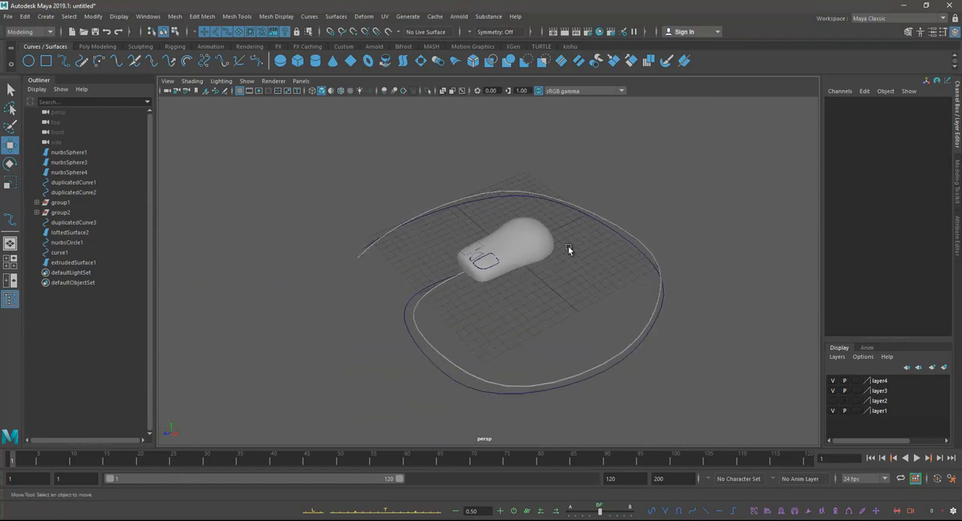
pyautogui.keyDown('alt'); pyautogui.moveTo(568, 245); pyautogui.dragTo(494, 270); pyautogui.keyUp('alt')
pyautogui.keyDown('alt'); pyautogui.moveTo(494, 270); pyautogui.dragTo(530, 279, button='middle'); pyautogui.keyUp('alt')
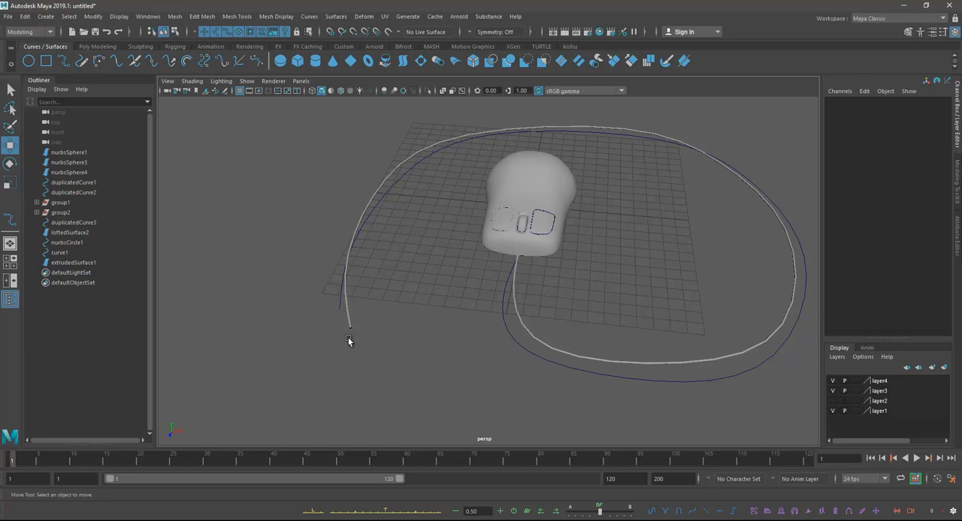
pyautogui.keyDown('alt'); pyautogui.moveTo(414, 350); pyautogui.dragTo(464, 240); pyautogui.keyUp('alt')
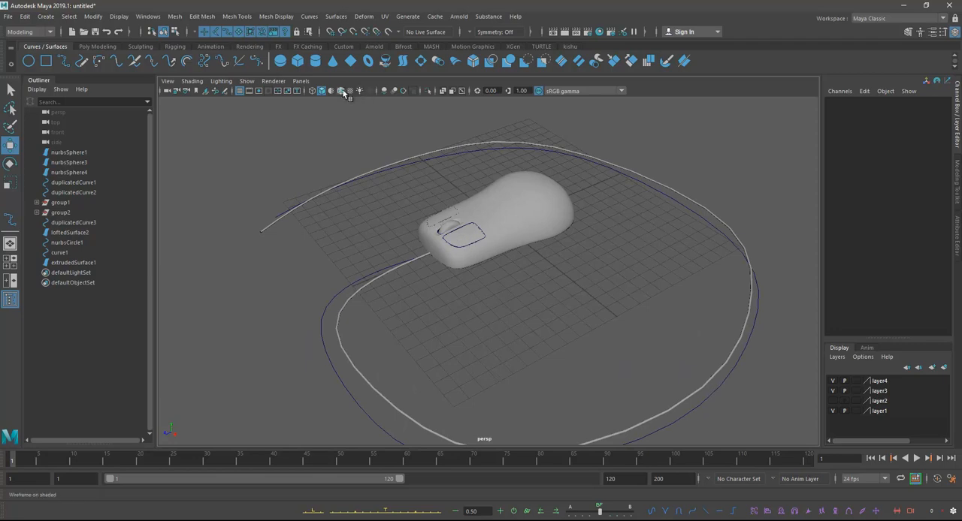
# Step: Turn on ambient occlusion in the perspective view and hide all NURBS curves there
pyautogui.click(386, 91)
pyautogui.keyDown('alt'); pyautogui.moveTo(426, 160); pyautogui.dragTo(478, 196); pyautogui.keyUp('alt')
pyautogui.keyDown('alt'); pyautogui.moveTo(478, 197); pyautogui.dragTo(534, 304, button='right'); pyautogui.keyUp('alt')
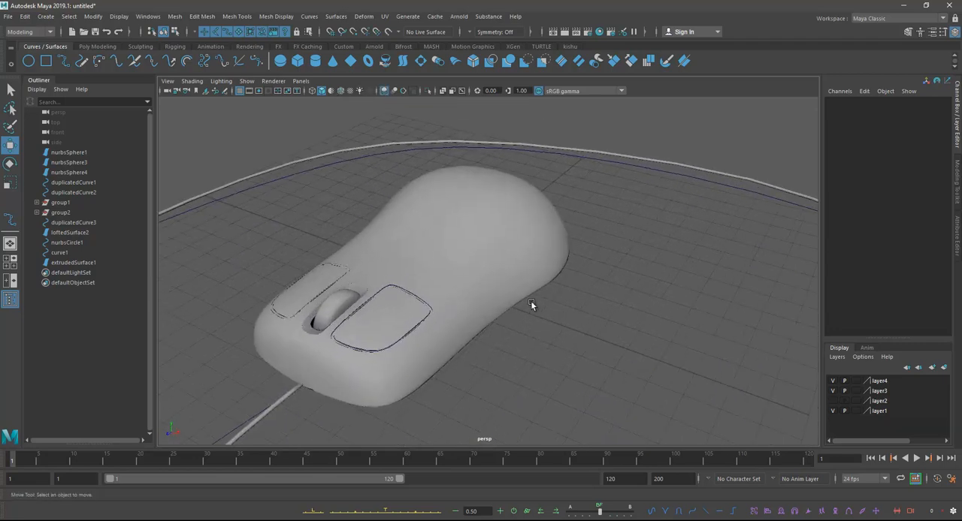
pyautogui.click(247, 80)
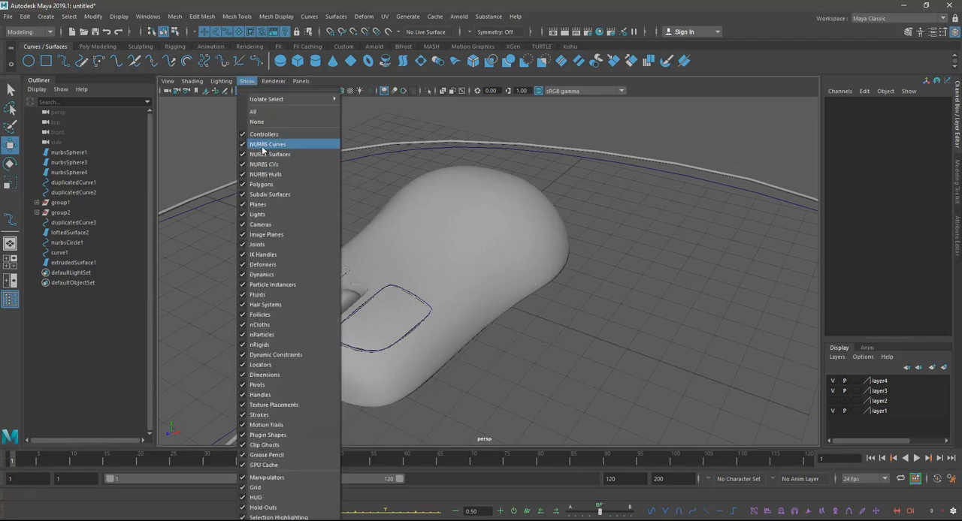
pyautogui.click(258, 144)
# Step: Inspect the finished mouse and its cable from several angles without the construction curves
pyautogui.keyDown('alt'); pyautogui.moveTo(462, 272); pyautogui.dragTo(476, 239); pyautogui.keyUp('alt')
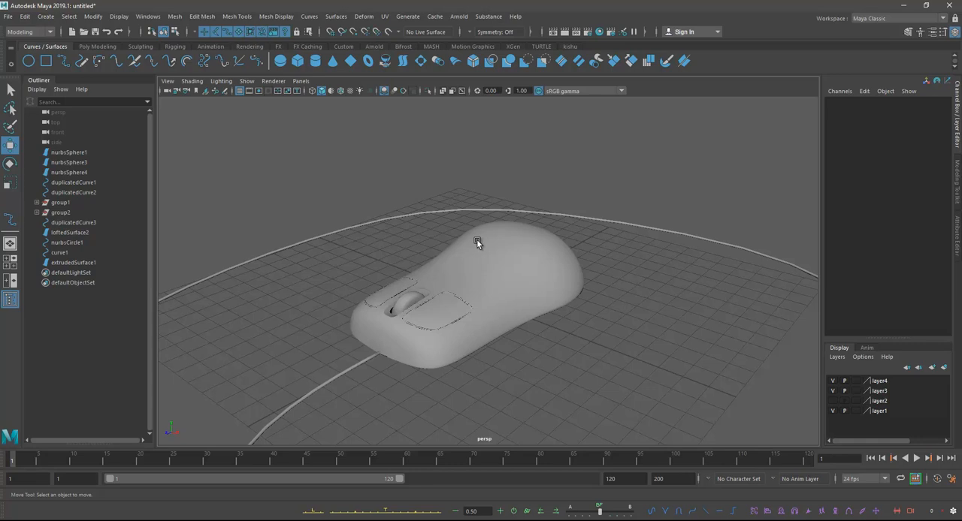
pyautogui.keyDown('alt'); pyautogui.moveTo(572, 326); pyautogui.dragTo(510, 300, button='right'); pyautogui.keyUp('alt')
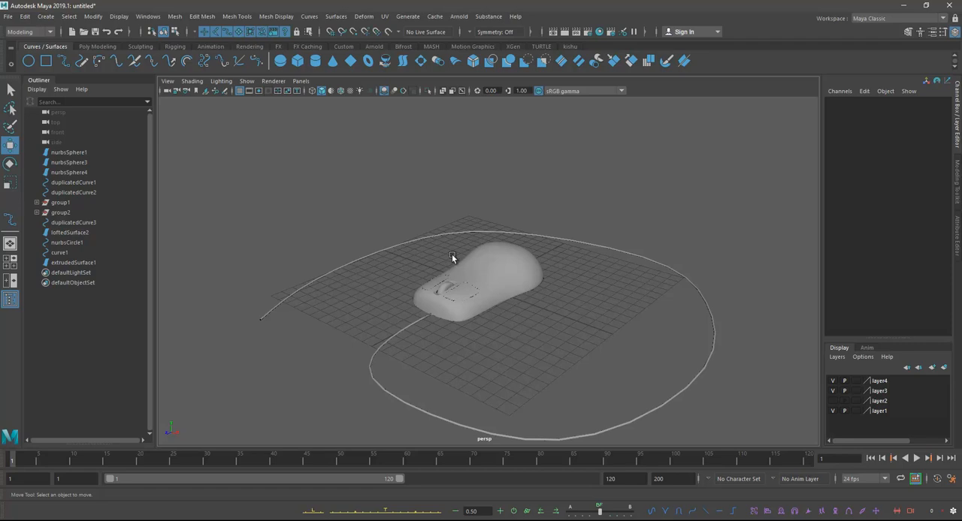
pyautogui.keyDown('alt'); pyautogui.moveTo(460, 260); pyautogui.dragTo(414, 238); pyautogui.keyUp('alt')
pyautogui.keyDown('alt'); pyautogui.moveTo(414, 239); pyautogui.dragTo(469, 247, button='right'); pyautogui.keyUp('alt')
pyautogui.keyDown('alt'); pyautogui.moveTo(469, 247); pyautogui.dragTo(475, 252); pyautogui.keyUp('alt')
pyautogui.keyDown('alt'); pyautogui.moveTo(475, 251); pyautogui.dragTo(532, 255, button='right'); pyautogui.keyUp('alt')
pyautogui.keyDown('alt'); pyautogui.moveTo(531, 256); pyautogui.dragTo(557, 235); pyautogui.keyUp('alt')
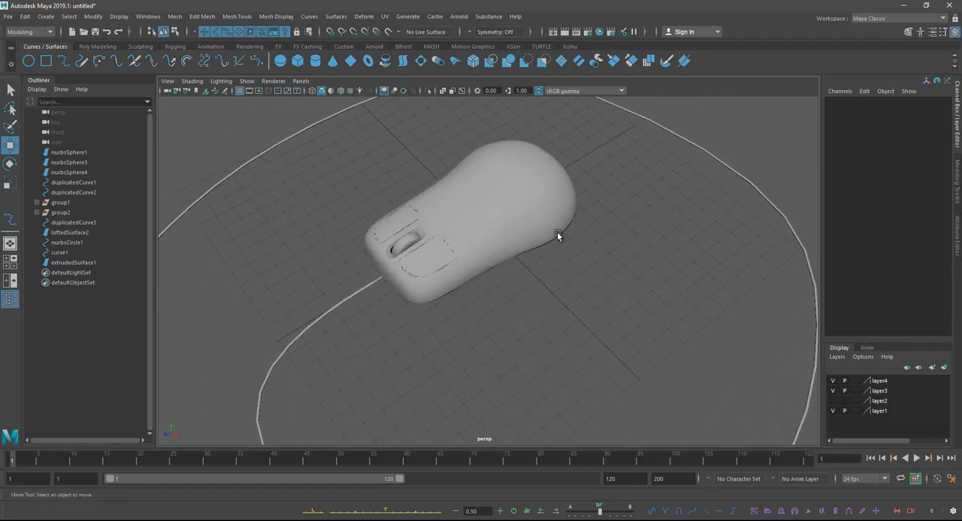